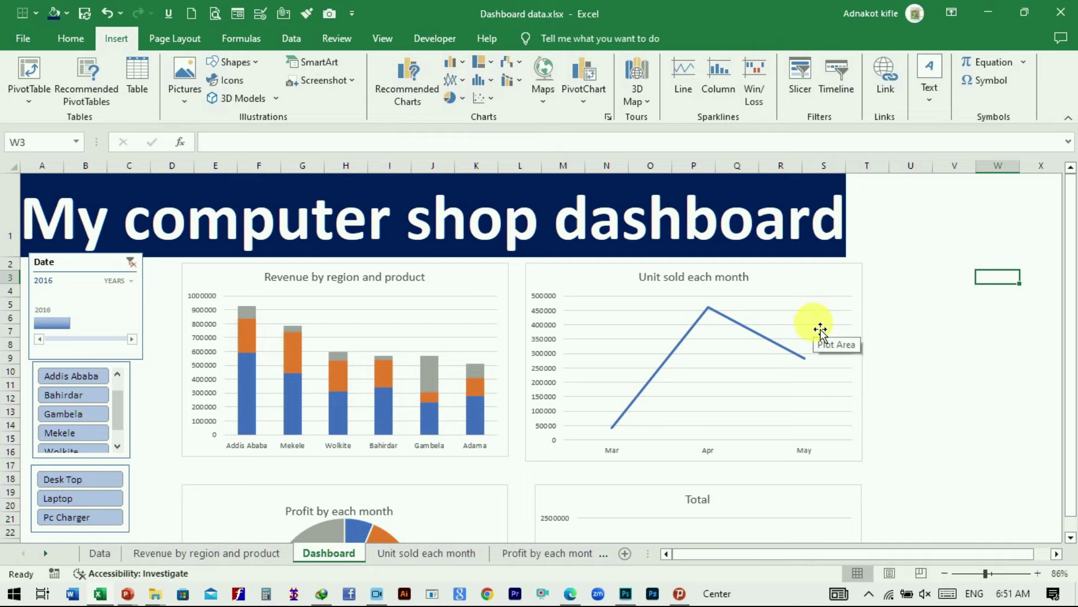
Filter the charts to Addis Ababa, then Bahirdar, then Desk Top sales only.
scroll(784, 365, "down", 3)
scroll(743, 410, "up", 3)
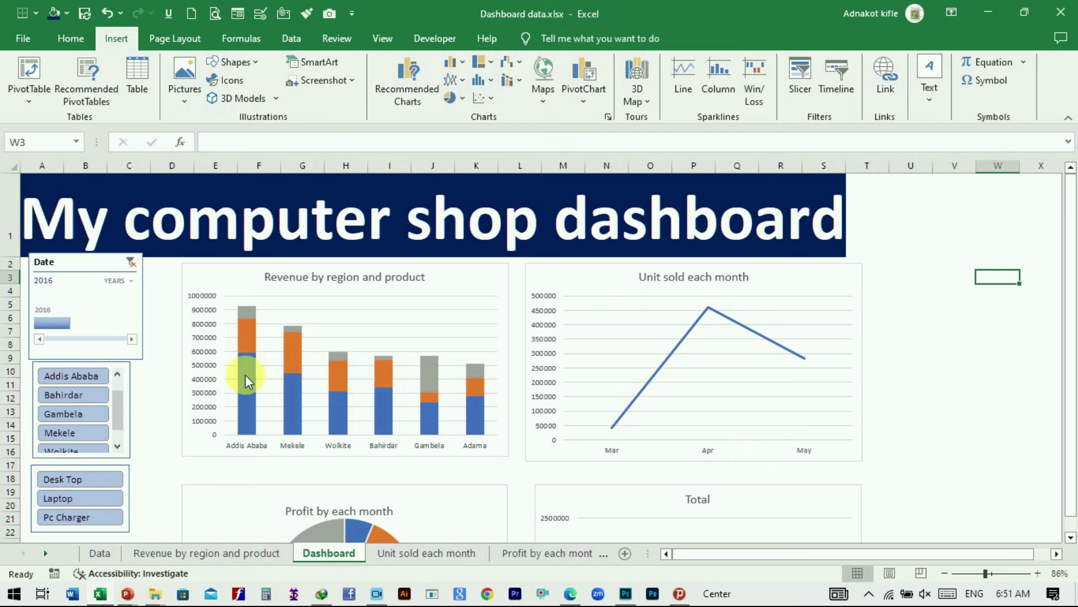
left_click(70, 376)
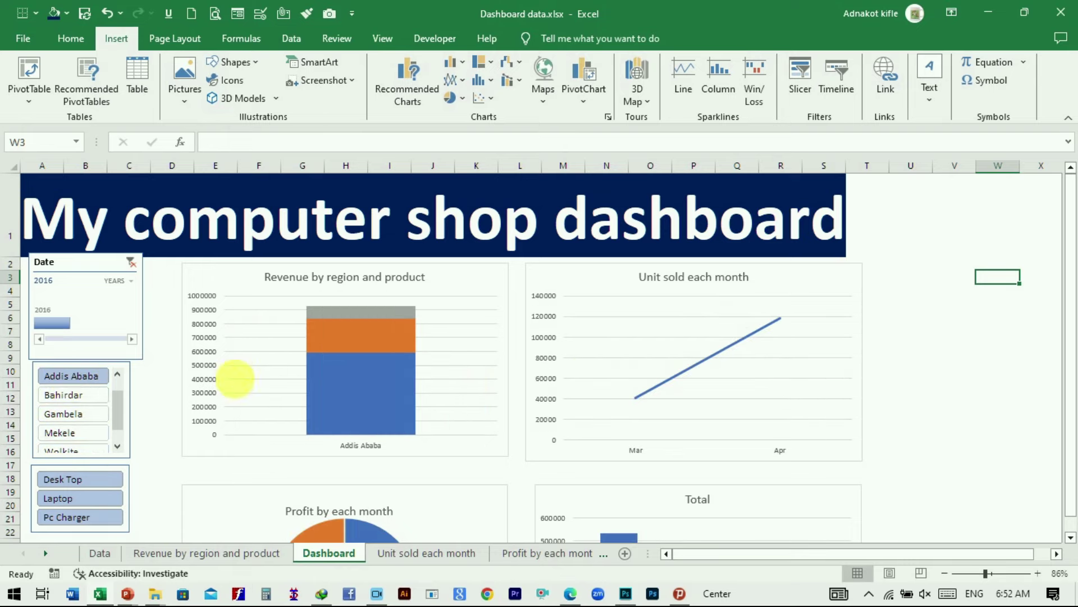
left_click(91, 396)
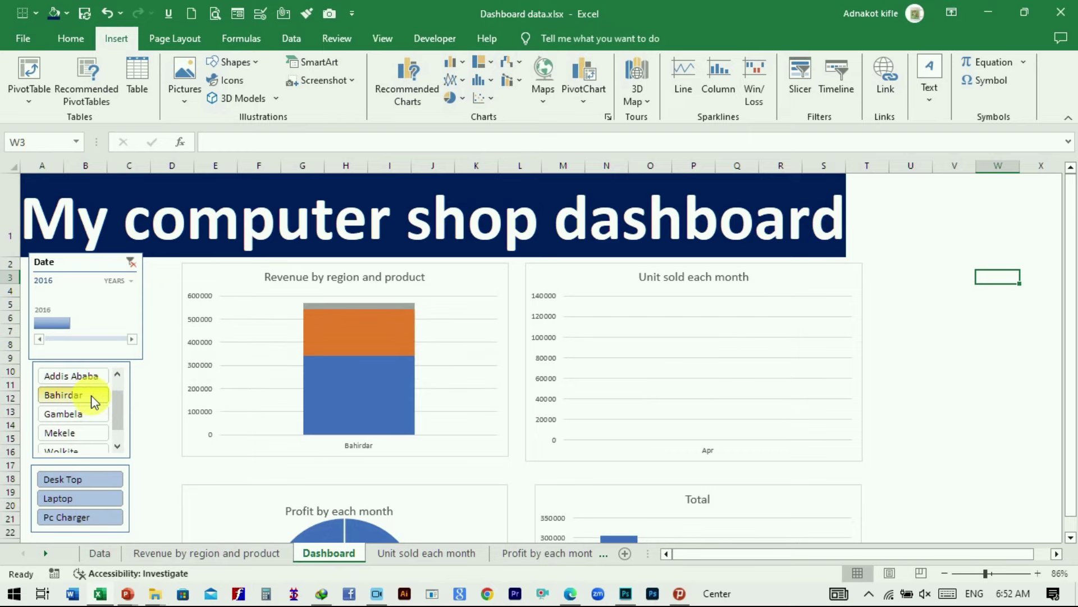
left_click(74, 479)
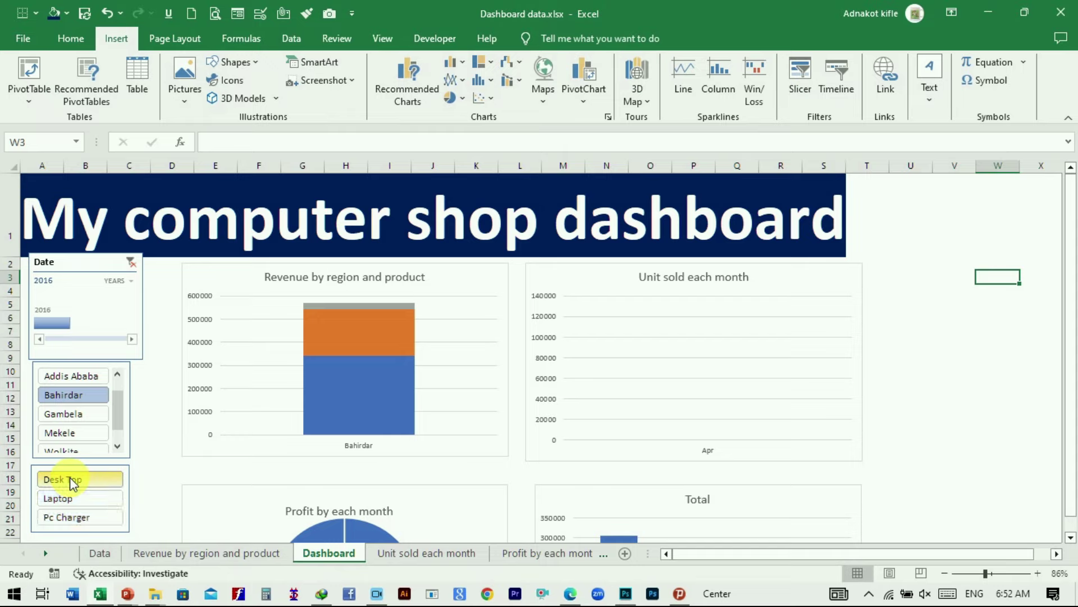
Multi-select several regions and include all three products again after a Laptop-only filter.
scroll(470, 366, "down", 2)
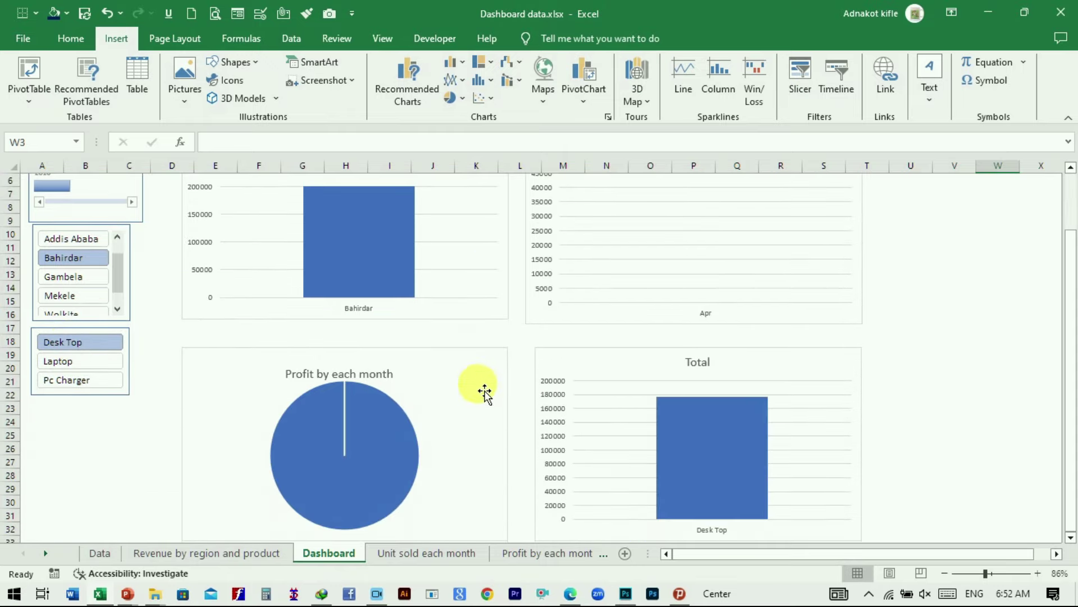
scroll(182, 288, "up", 2)
left_click_drag(99, 378, 85, 456)
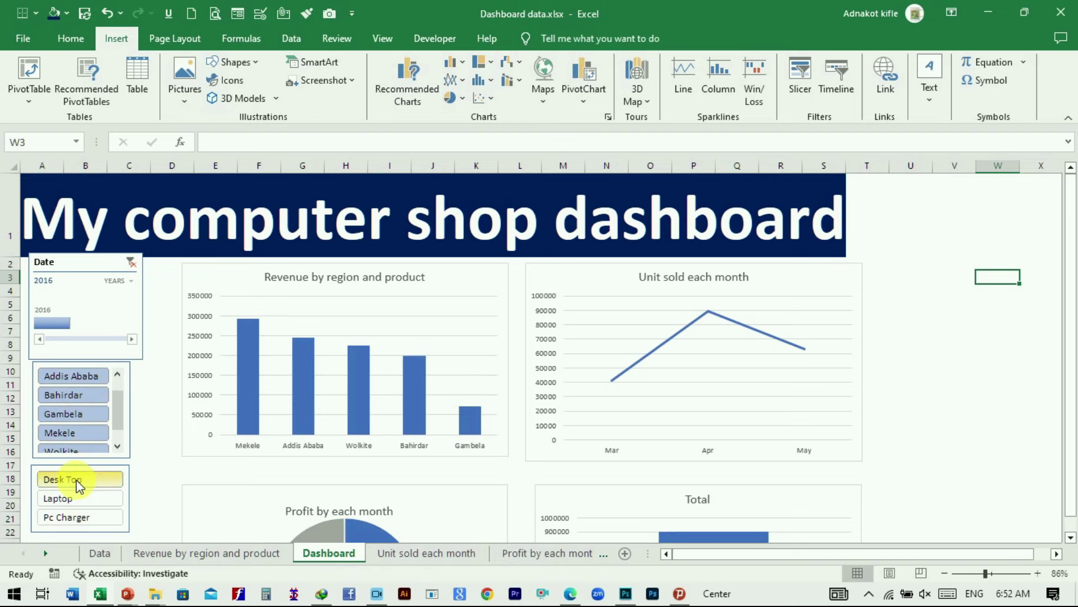
left_click(67, 498)
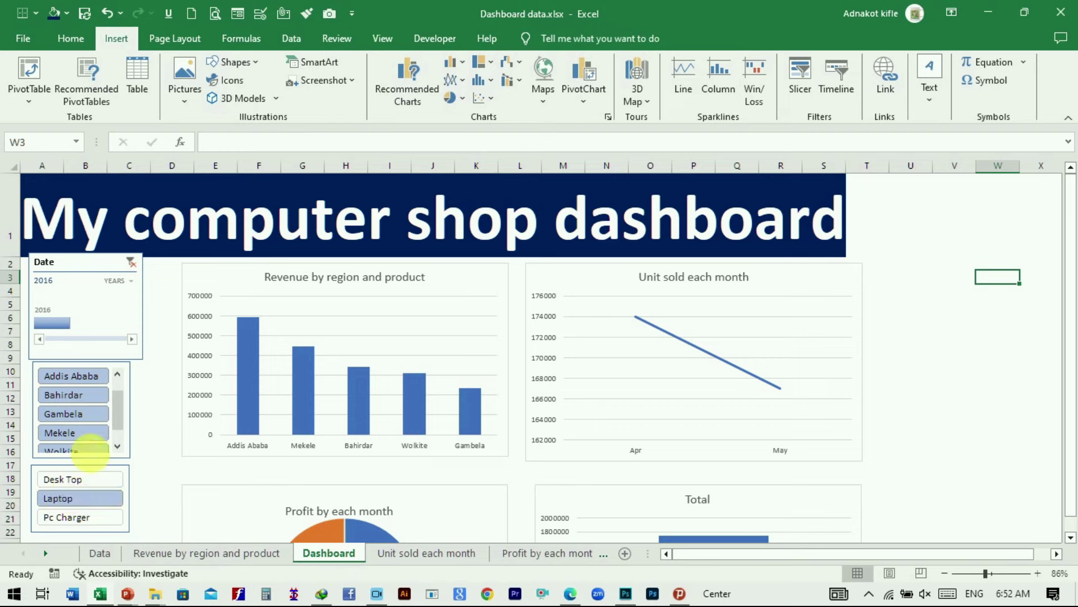
left_click_drag(86, 477, 84, 515)
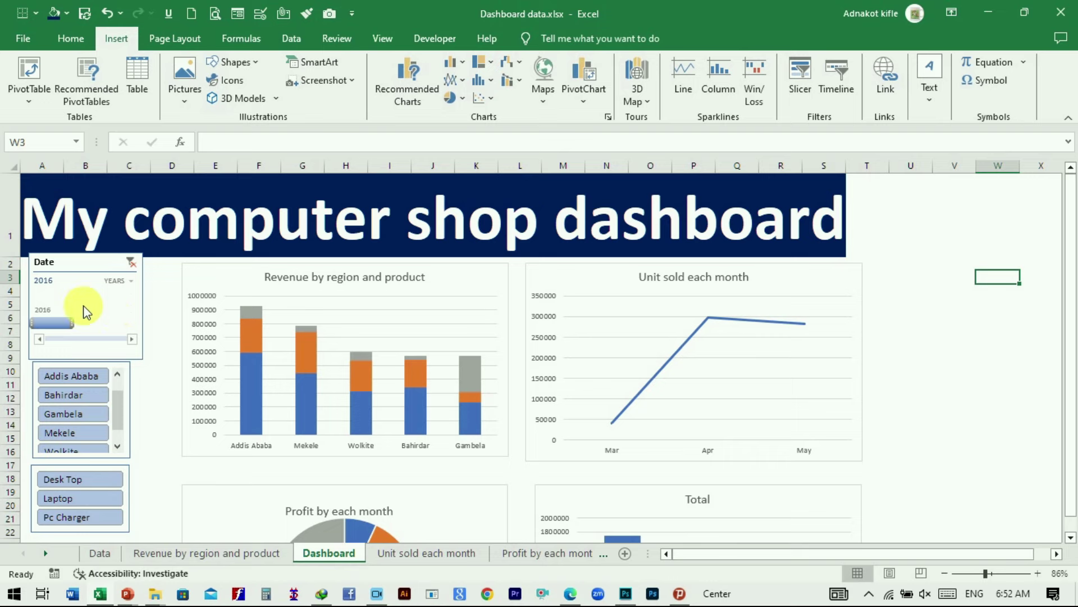
Switch the Date timeline to months and filter to January, then February 2016.
left_click(131, 281)
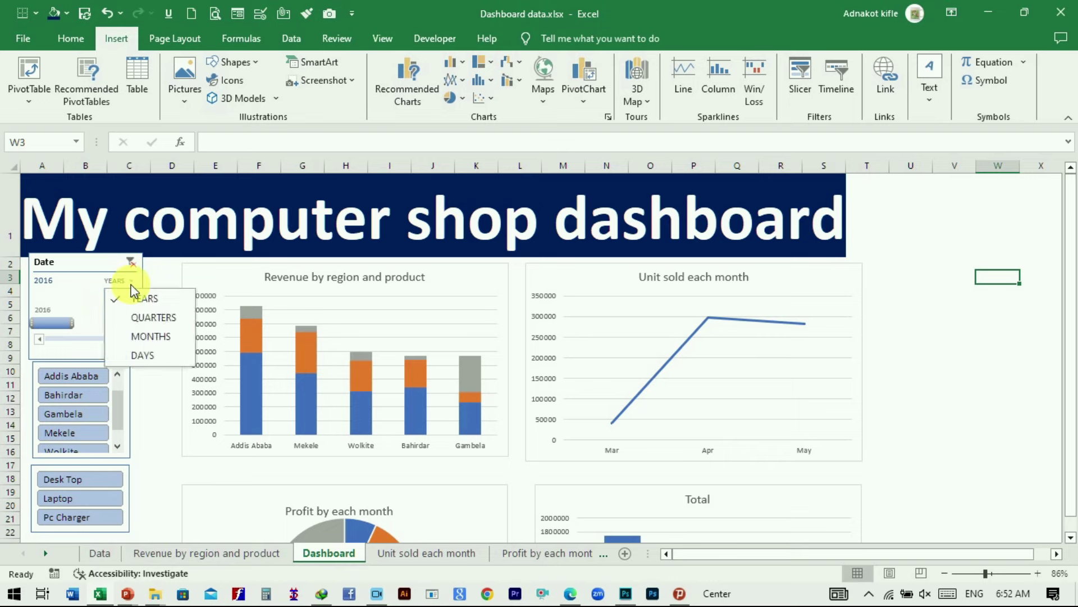
left_click(151, 336)
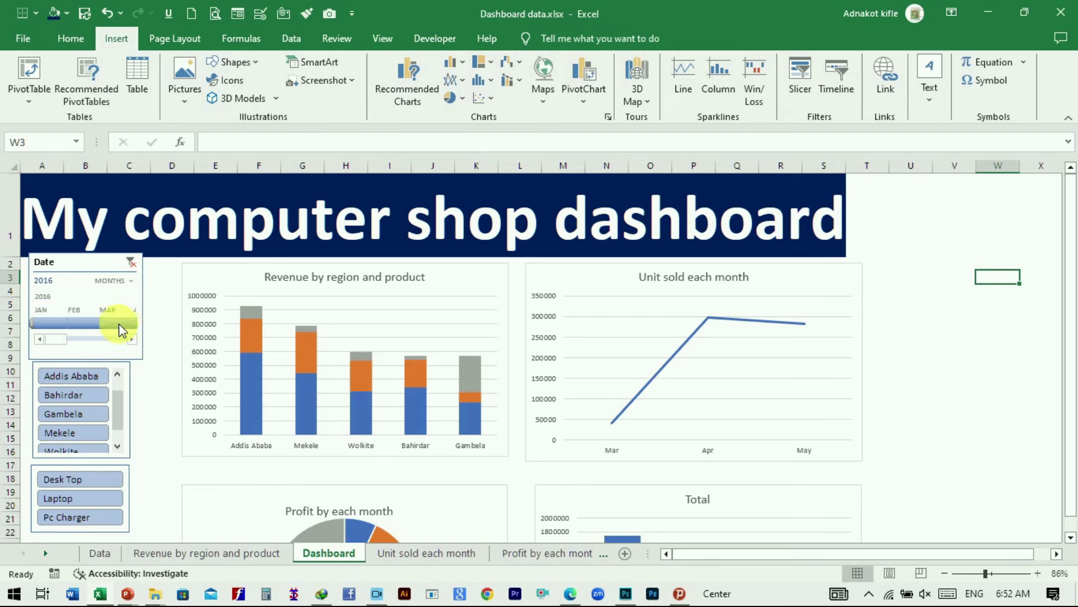
left_click(46, 310)
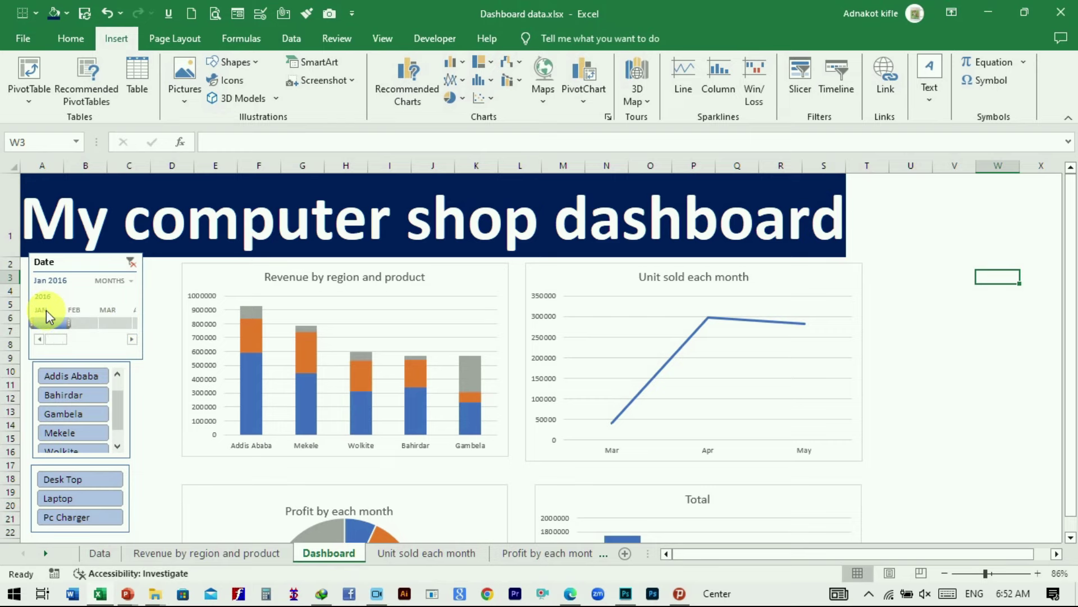
left_click(80, 312)
Move the timeline forward and select March through April 2016.
left_click(132, 338)
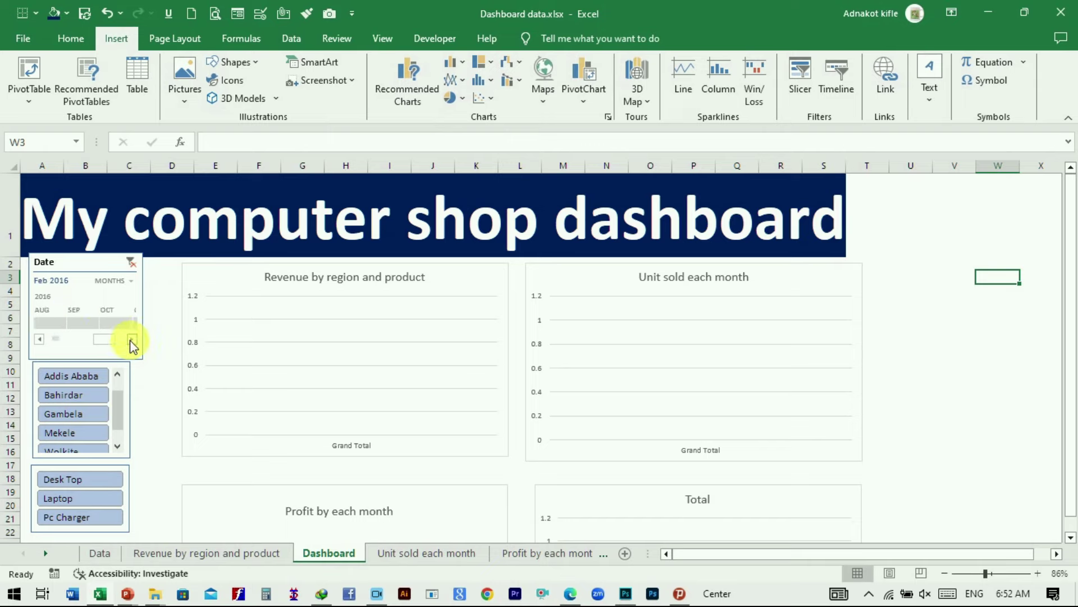
left_click(56, 321)
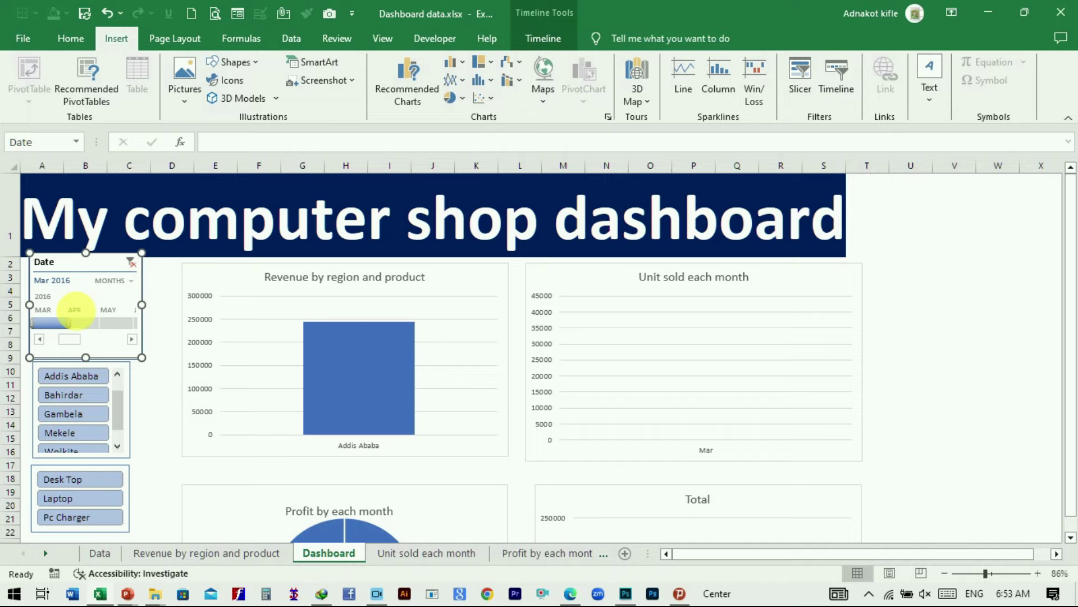
left_click_drag(75, 310, 76, 311)
scroll(425, 420, "down", 3)
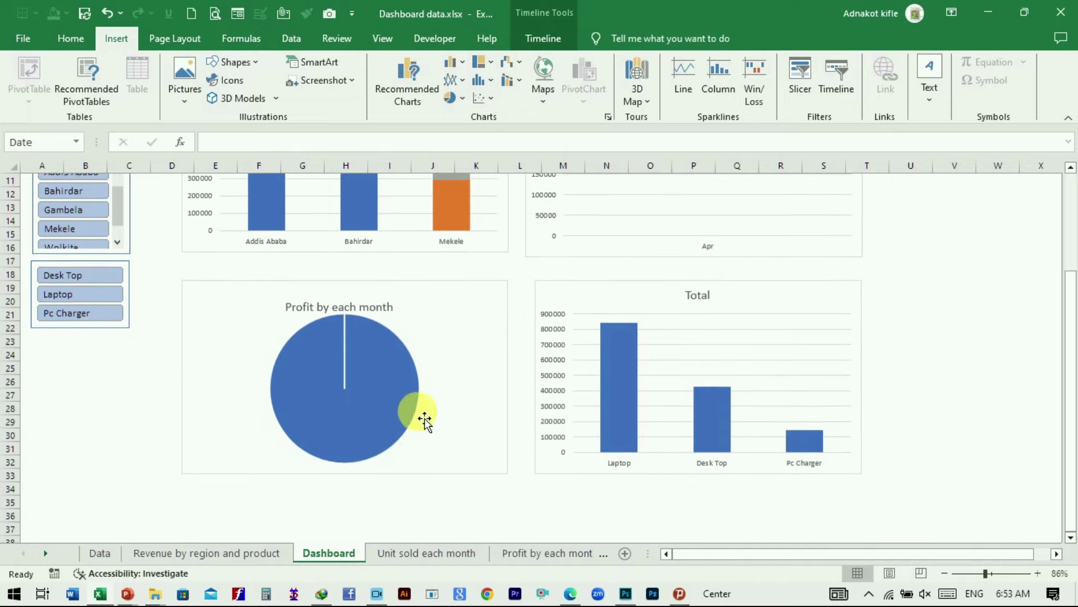
scroll(436, 371, "up", 1)
scroll(163, 326, "up", 2)
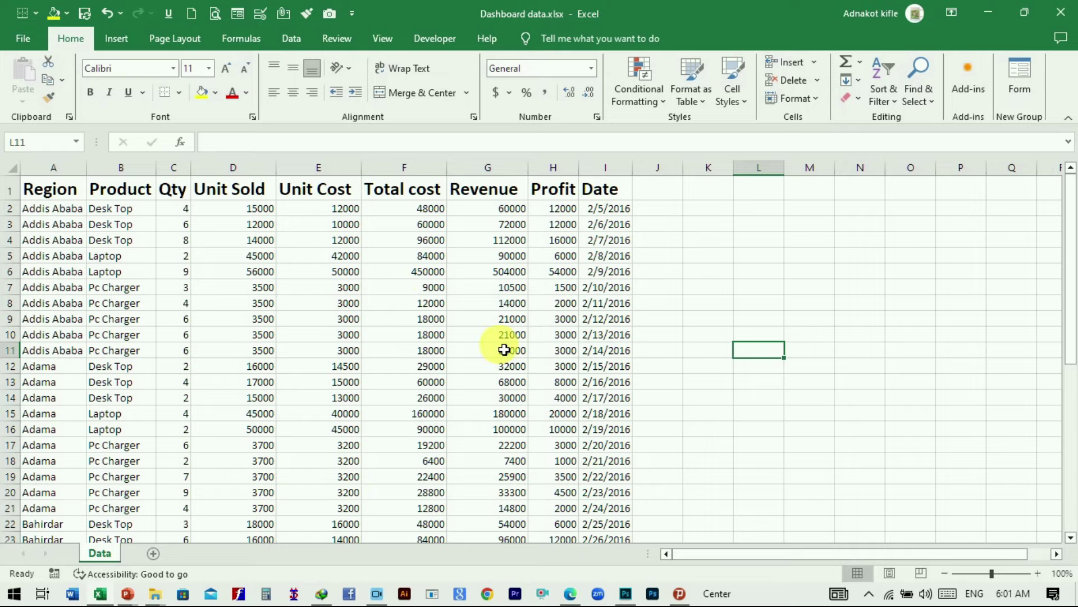
scroll(499, 360, "down", 3)
scroll(499, 364, "down", 4)
scroll(499, 364, "up", 7)
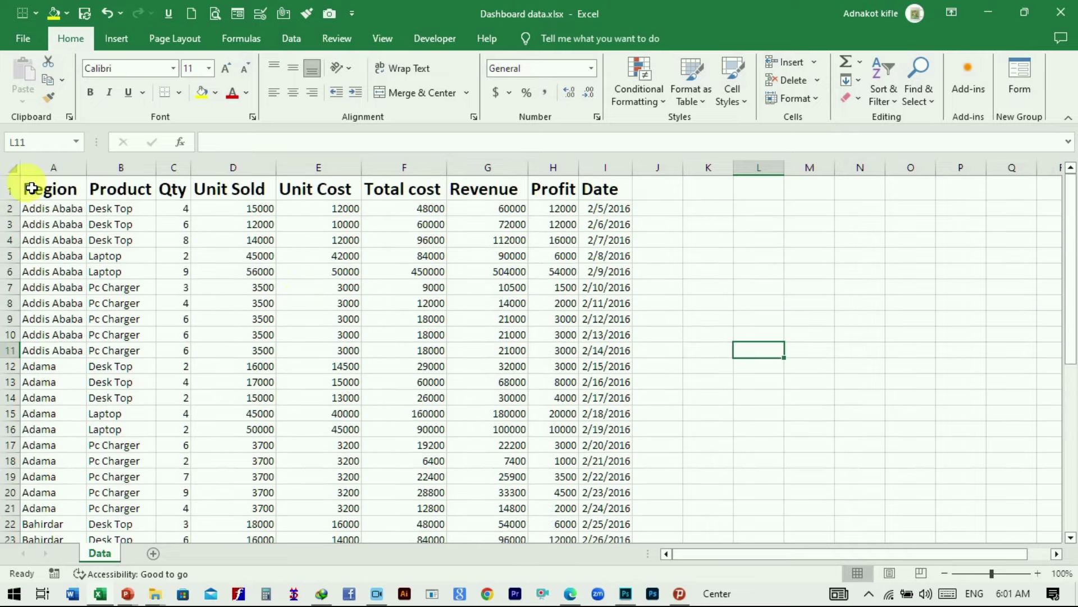
left_click(31, 188)
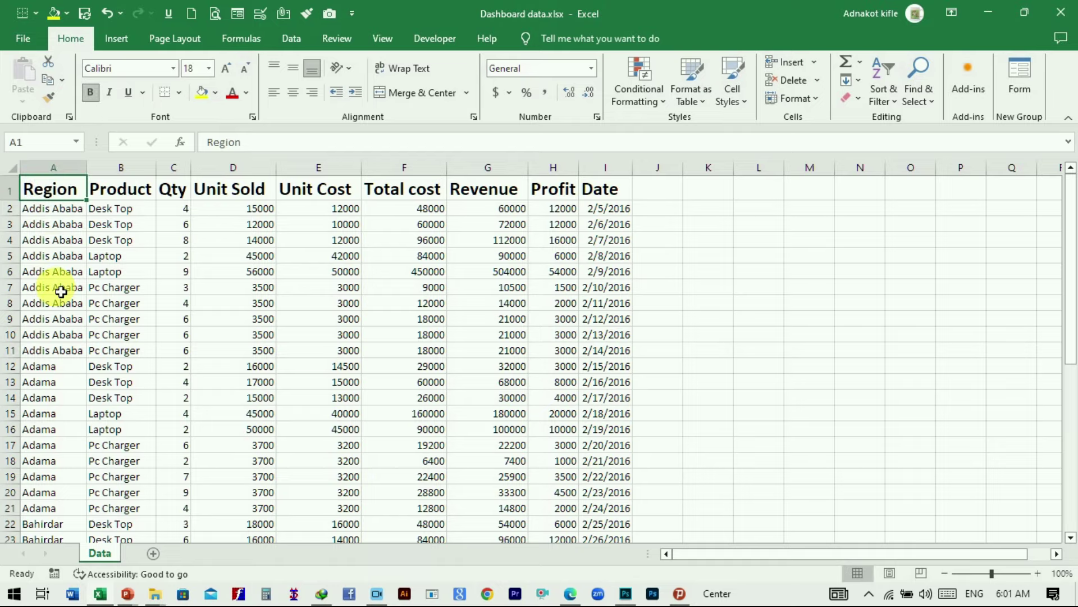
scroll(59, 388, "down", 2)
scroll(60, 397, "up", 2)
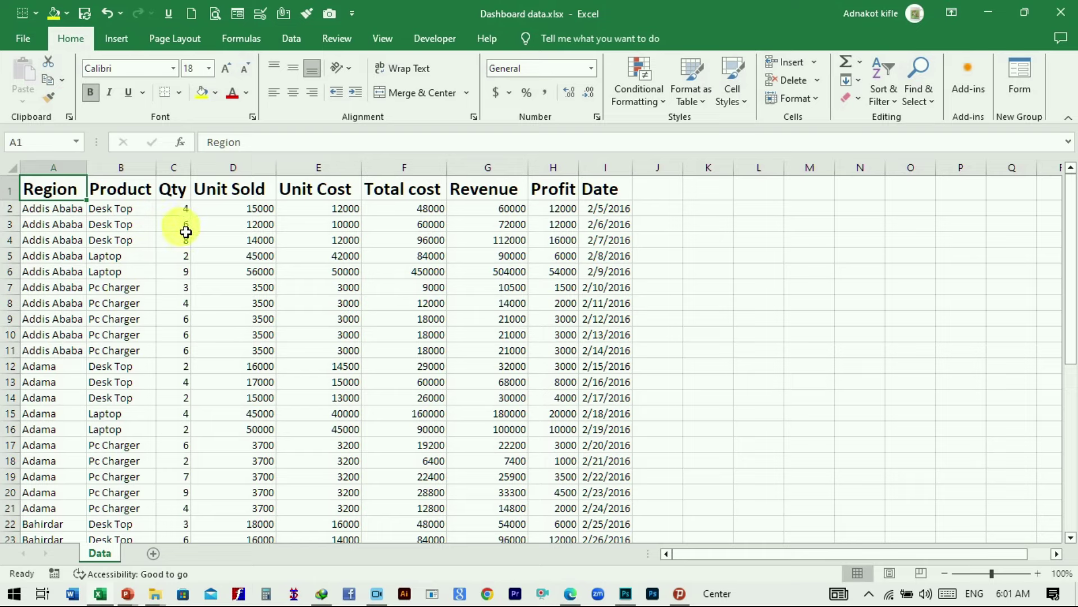
left_click(231, 210)
left_click(244, 191)
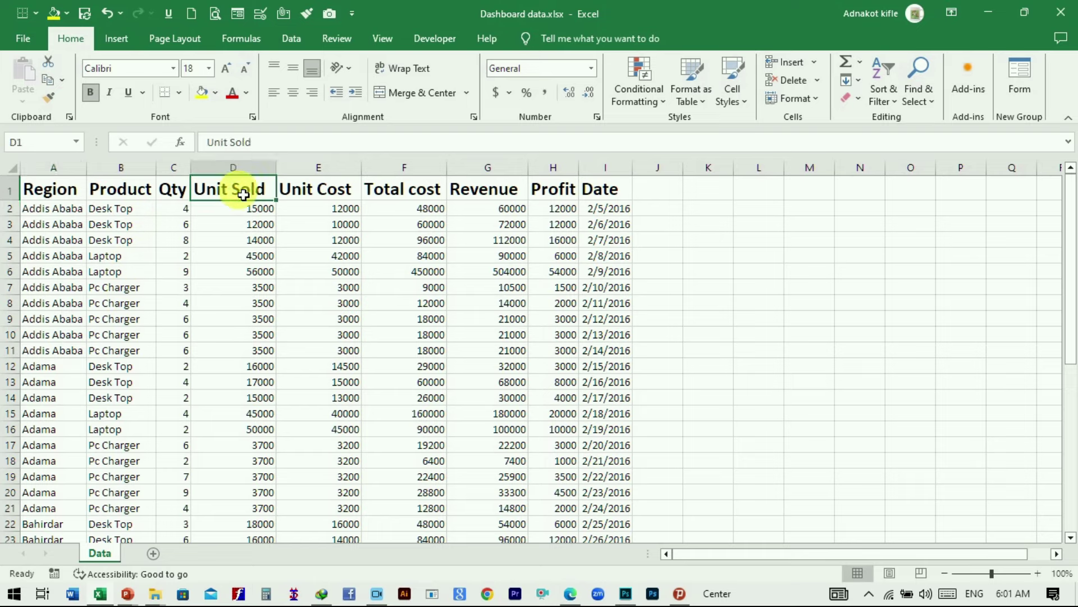
left_click(320, 192)
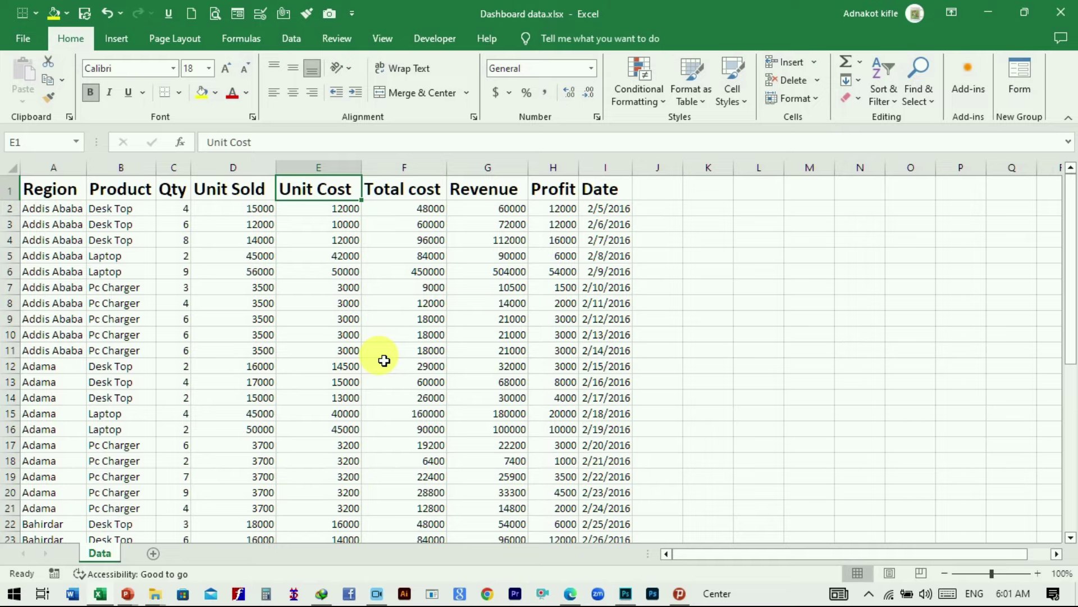
scroll(442, 348, "down", 3)
scroll(441, 349, "up", 3)
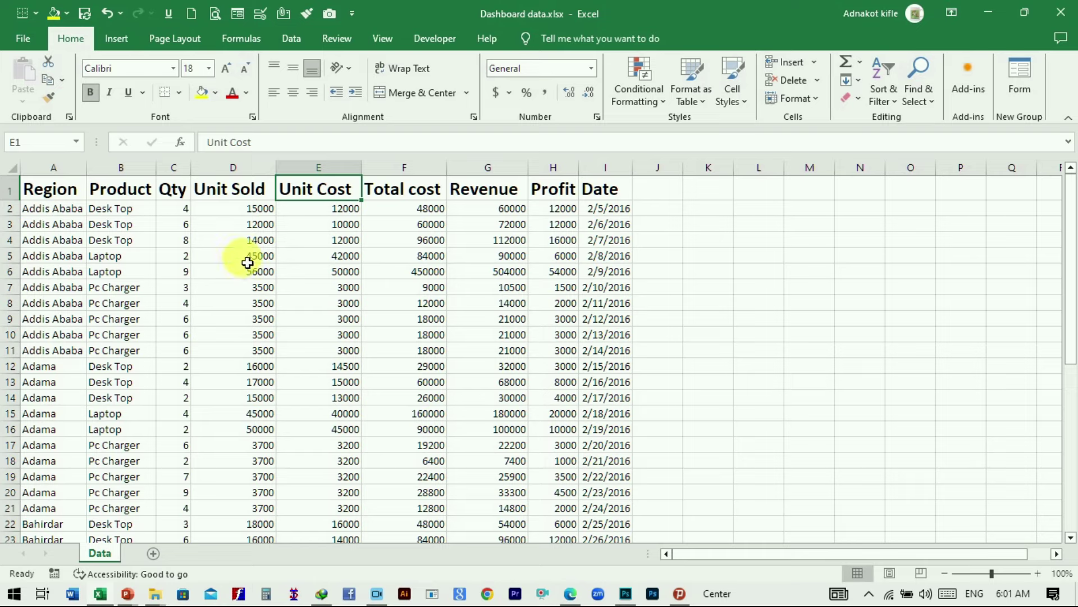
left_click(223, 233)
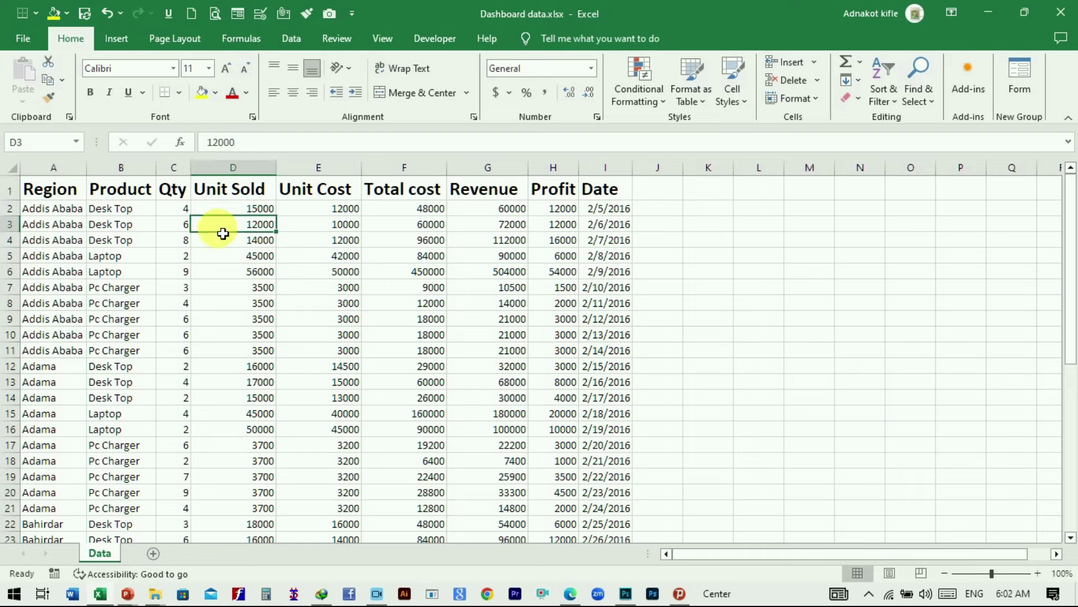
key("ctrl+t")
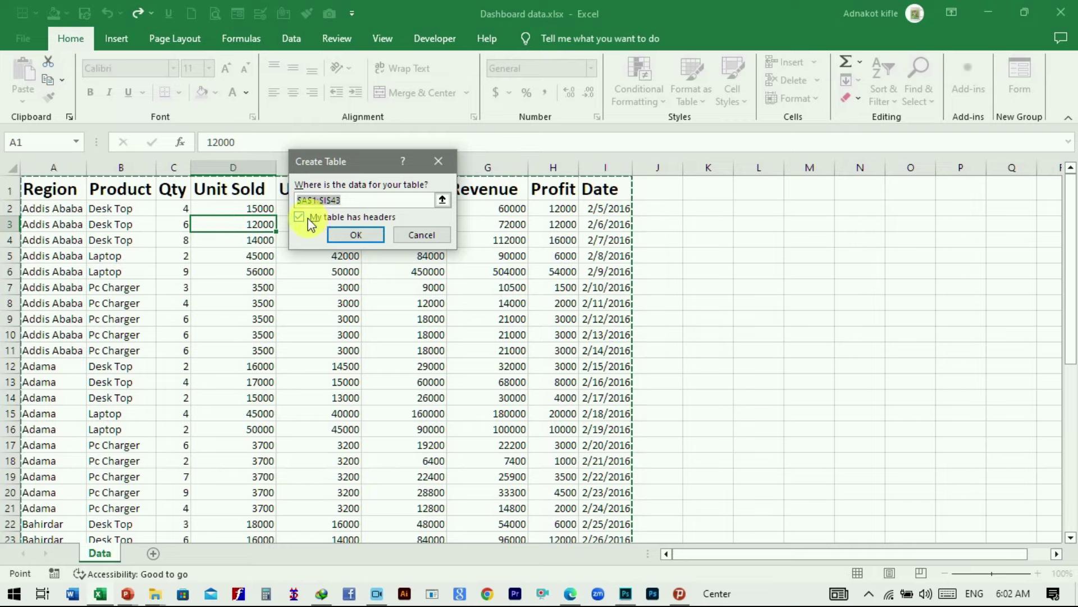
Undo a first Ctrl+T table, then recreate A1:I43 as a table with headers via Insert > Table.
left_click(356, 235)
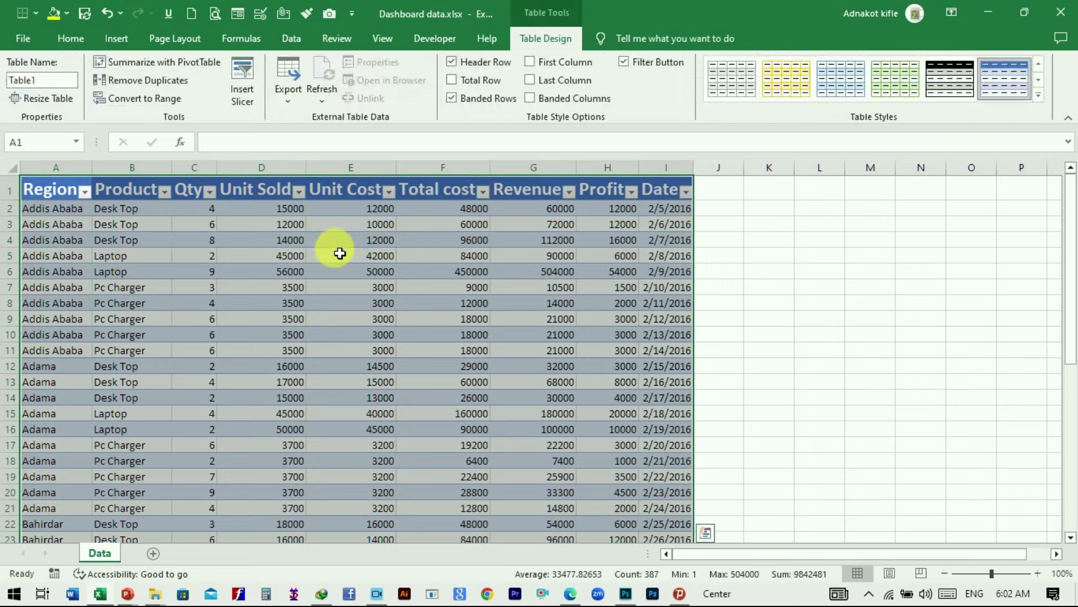
key("ctrl+z")
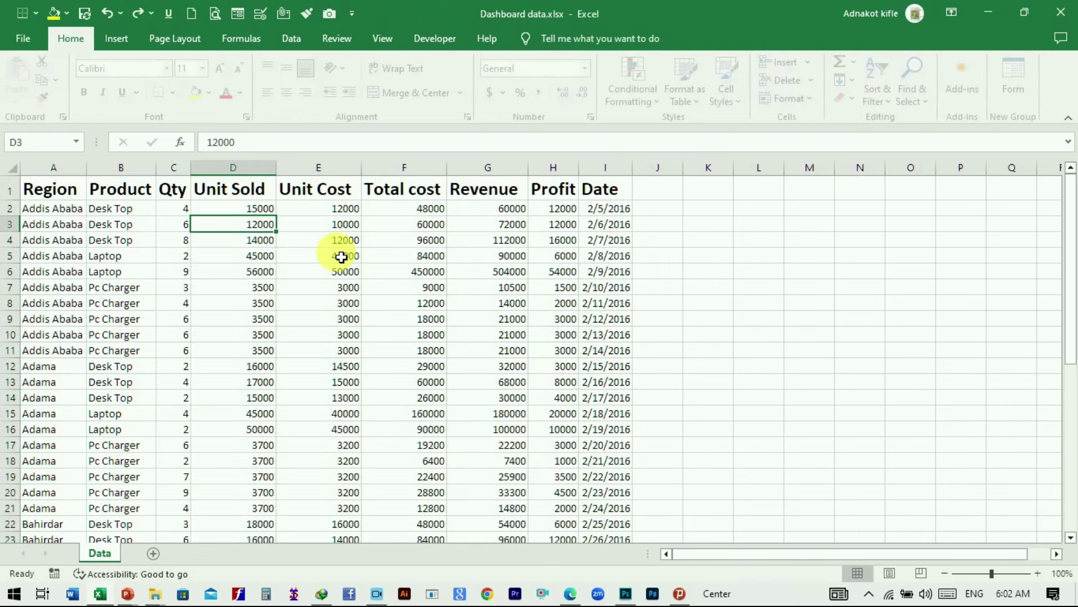
left_click(122, 42)
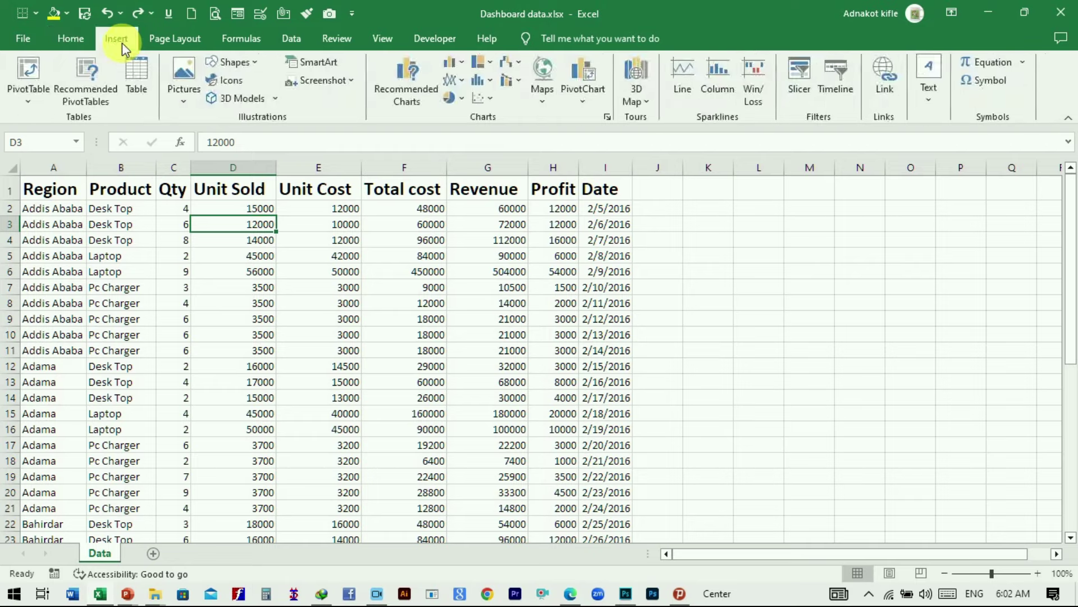
left_click(137, 73)
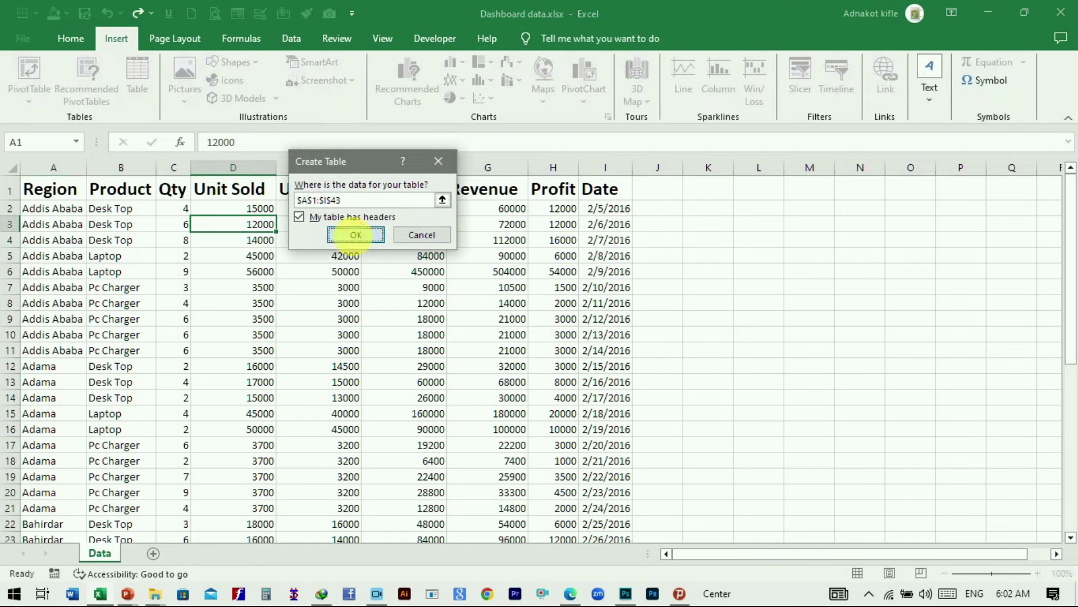
left_click(356, 234)
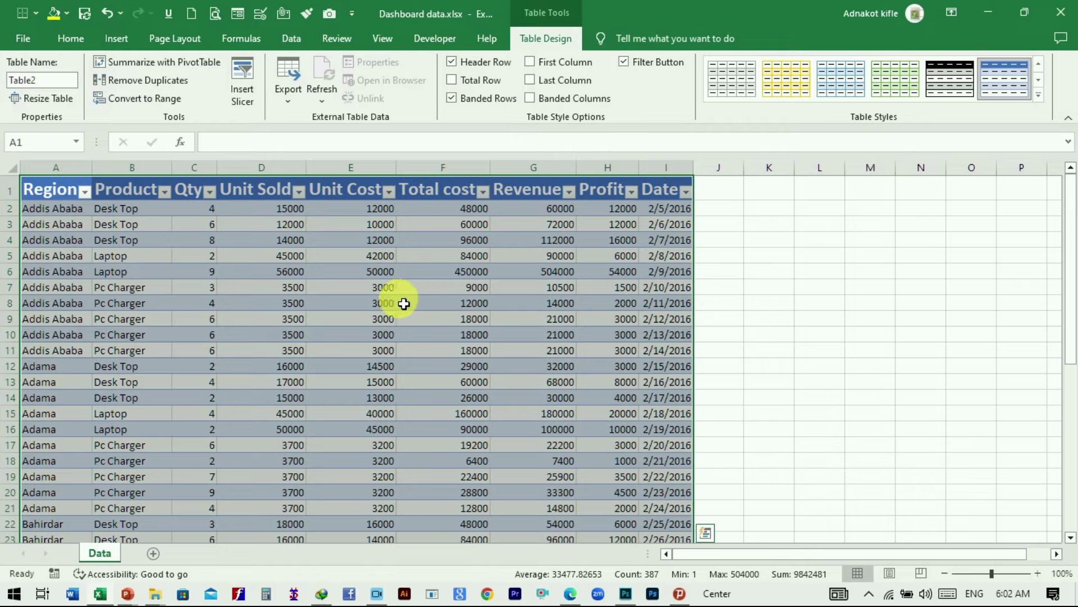
left_click(402, 302)
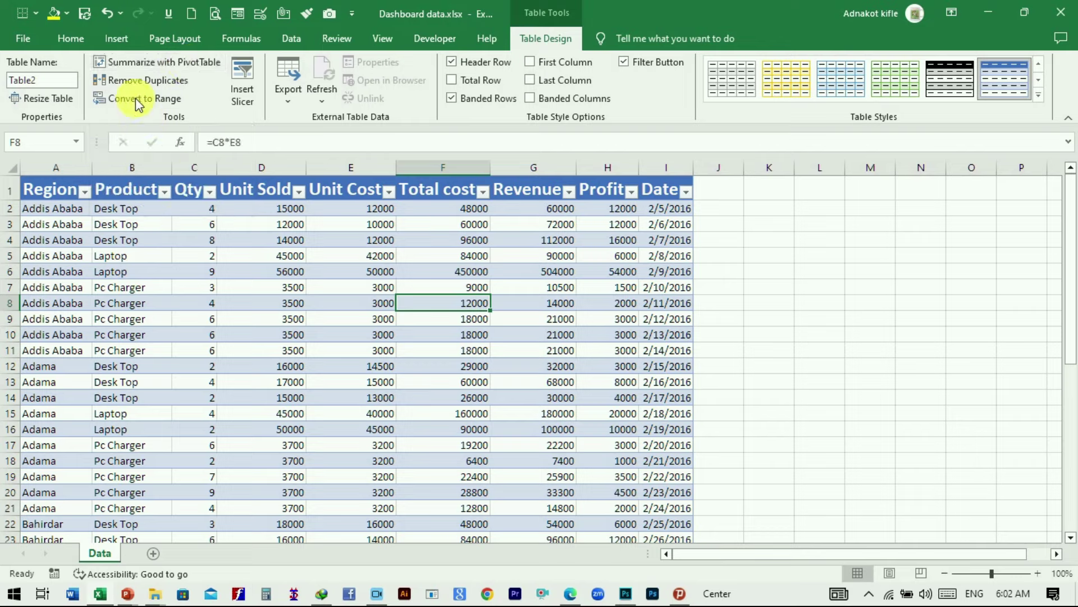
left_click(116, 40)
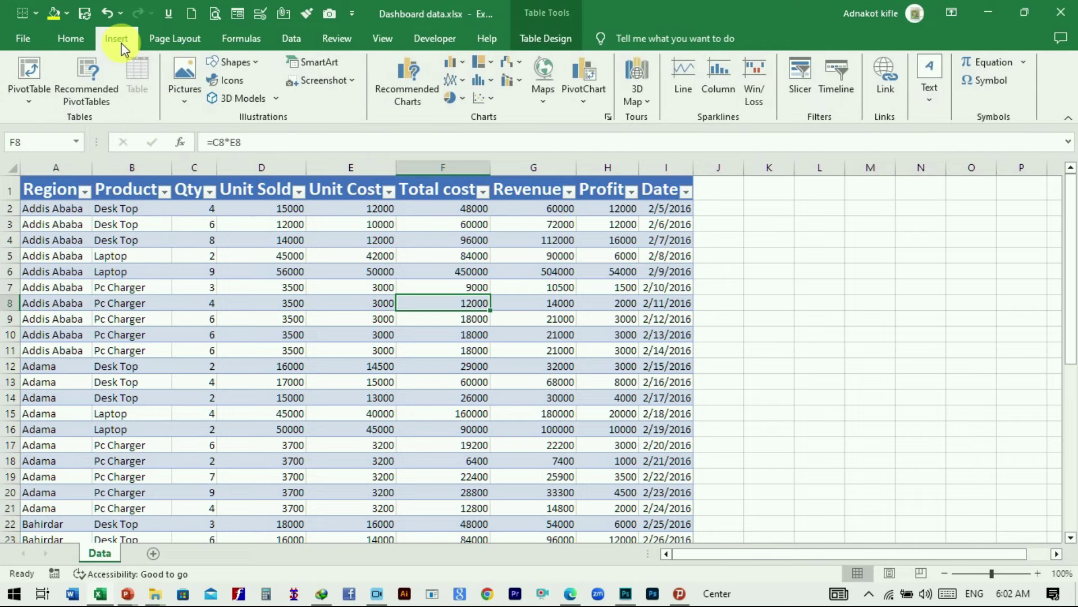
Insert an empty PivotTable from Table2 on a new worksheet, then return to the Data sheet.
left_click(28, 90)
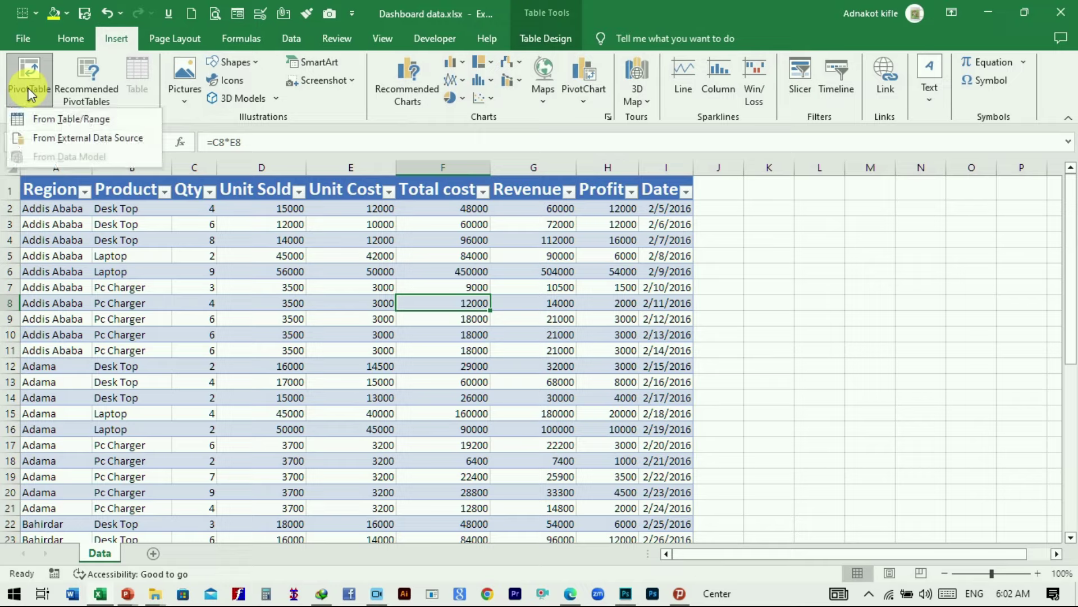
left_click(76, 119)
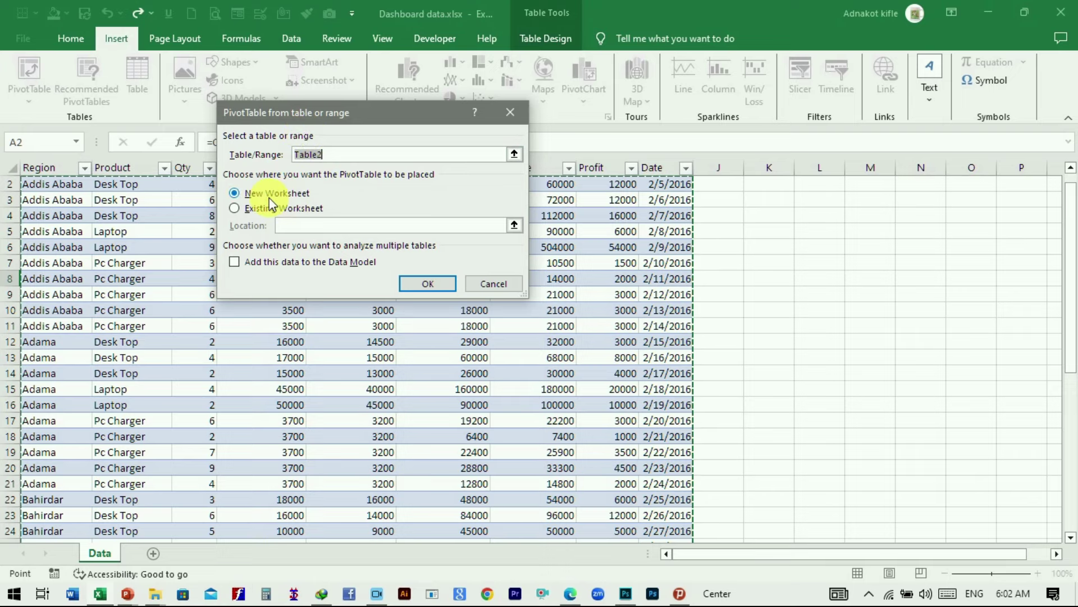
left_click(424, 284)
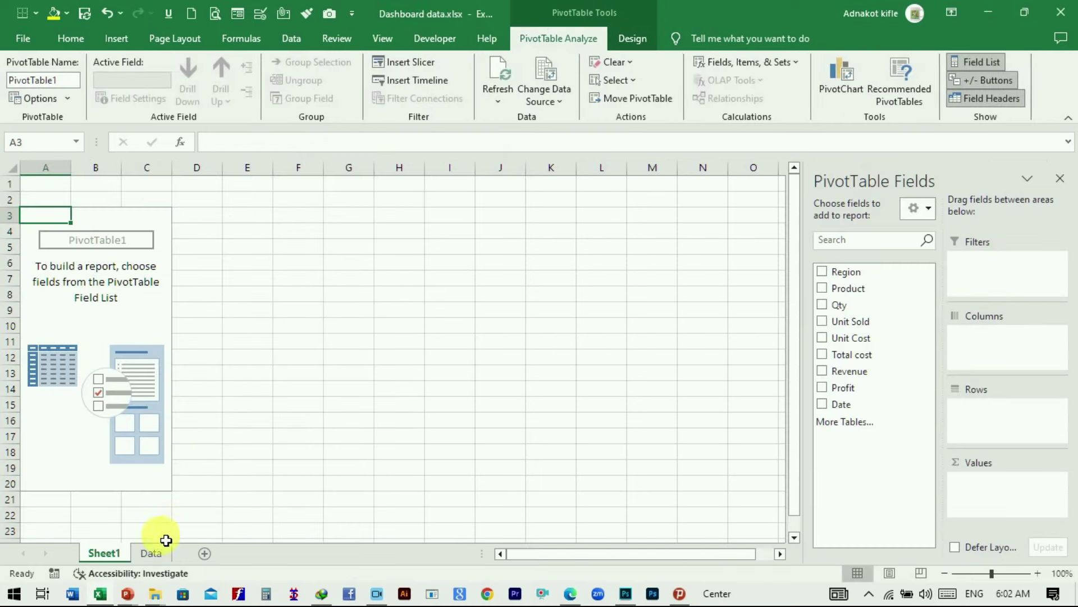
left_click(152, 554)
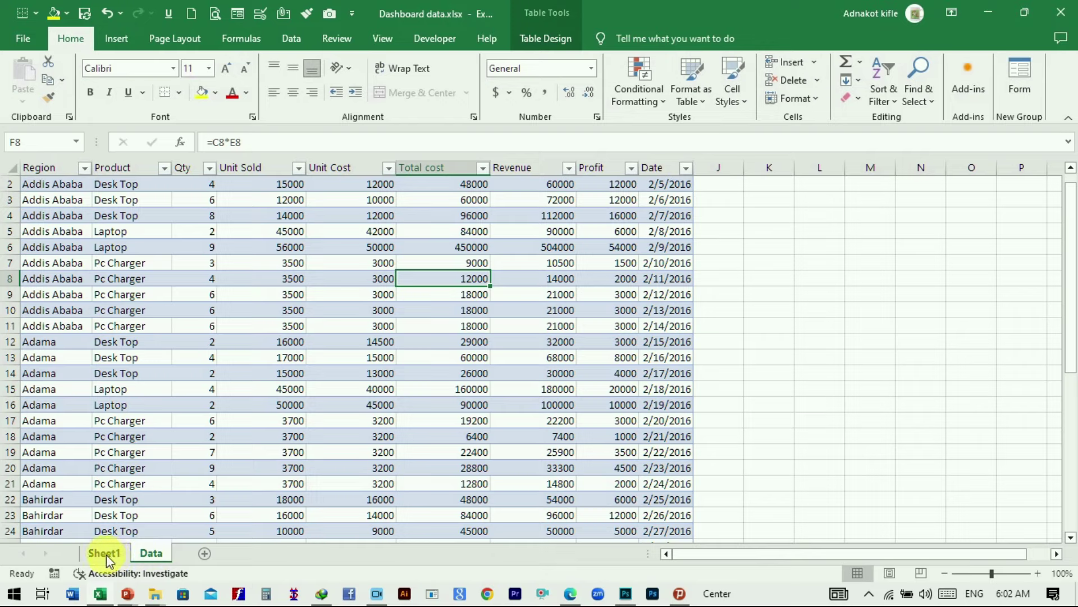
Duplicate the Sheet1 PivotTable sheet three times, creating Sheet1 (2), (3) and (4).
left_click(107, 554)
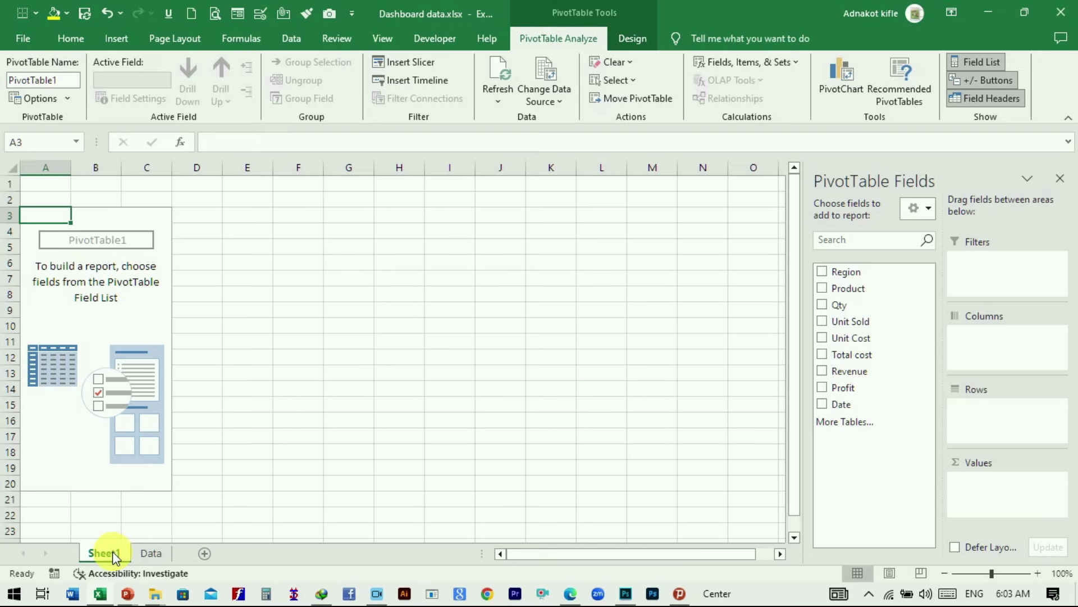
left_click_drag(112, 551, 186, 553)
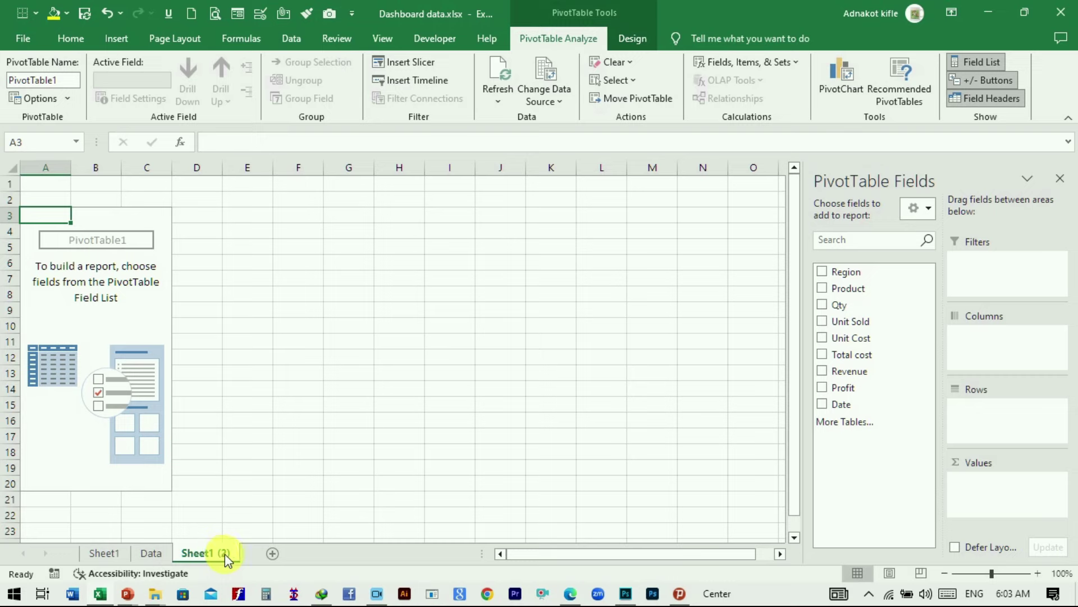
left_click_drag(225, 554, 260, 555)
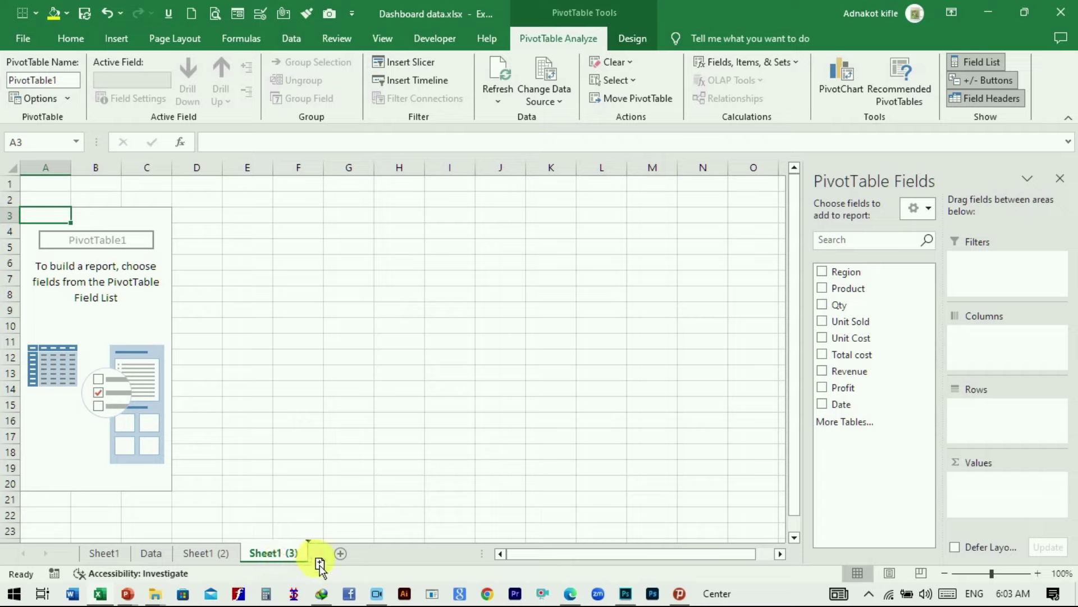
left_click_drag(276, 557, 329, 556)
left_click(296, 508)
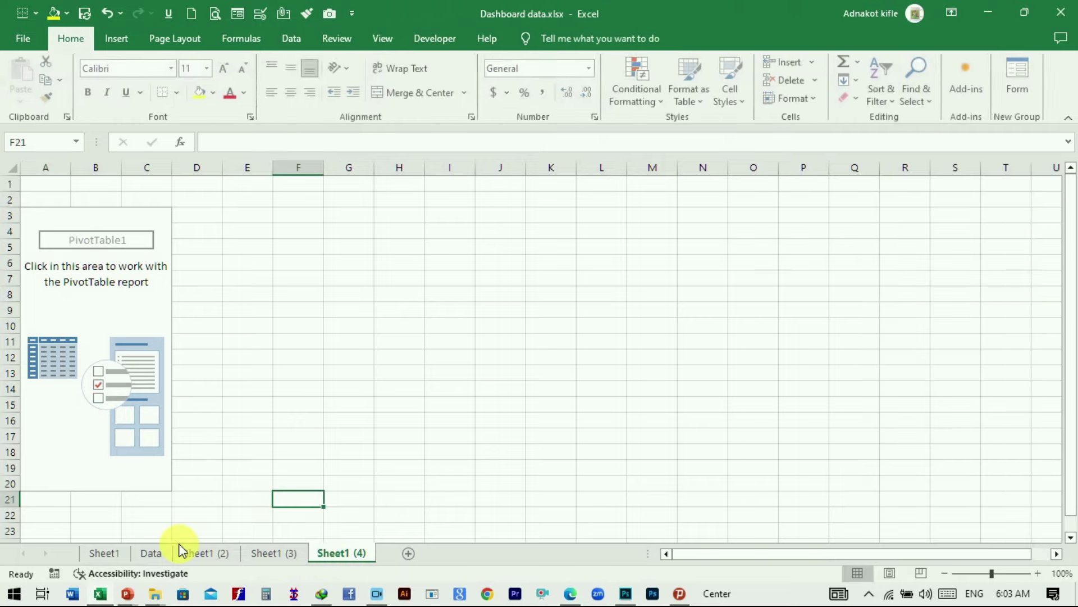
Move Sheet1 to follow the Data sheet and check the copied sheets.
left_click(151, 554)
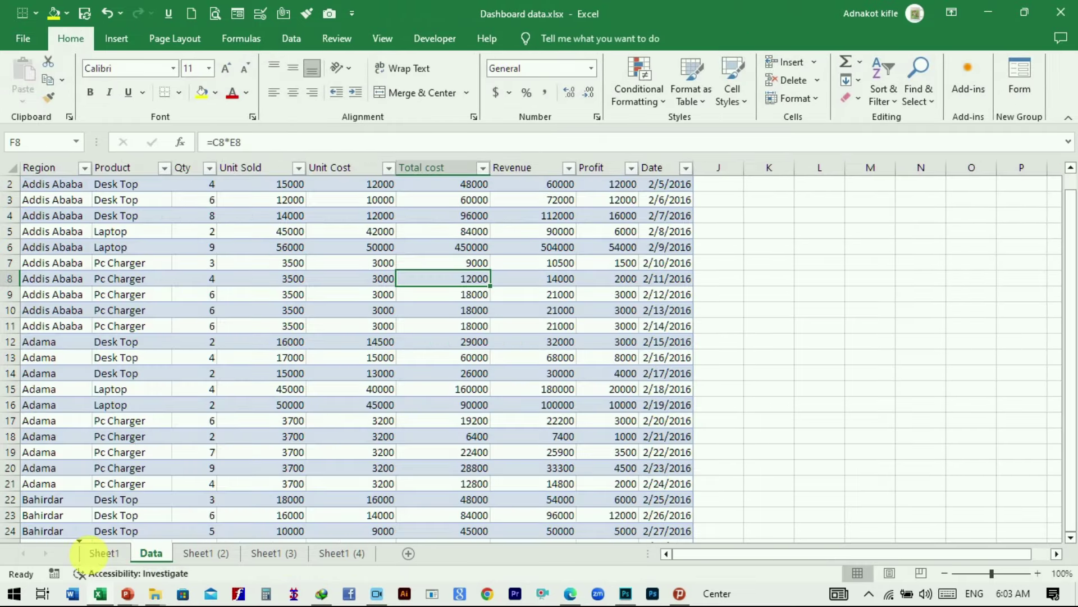
left_click_drag(90, 554, 155, 559)
left_click(206, 554)
left_click(273, 554)
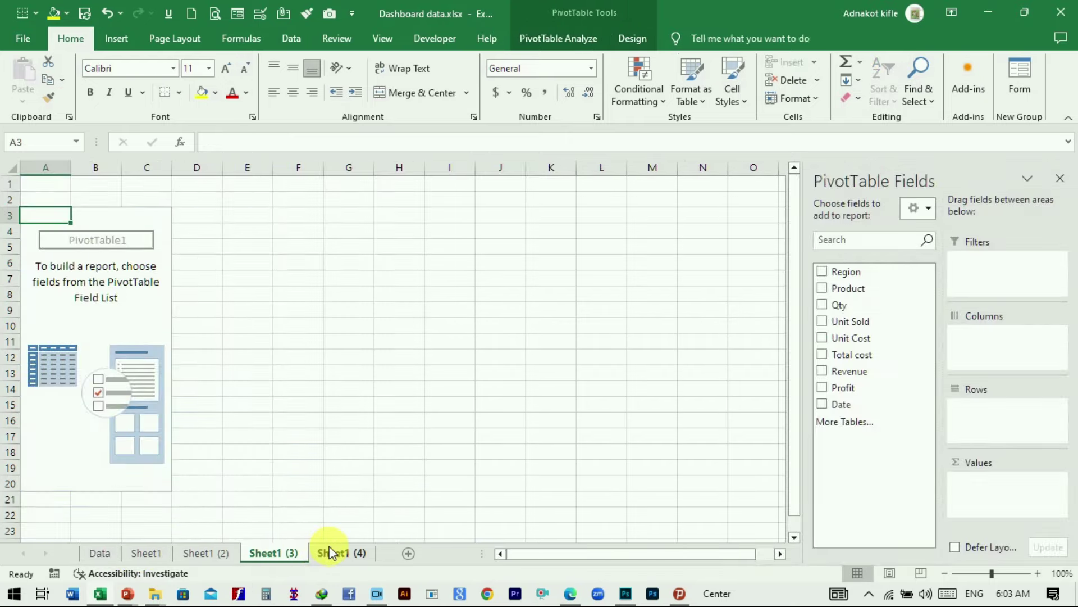
Rename the Sheet1 tab to 'Revenue by region and product'.
left_click(145, 555)
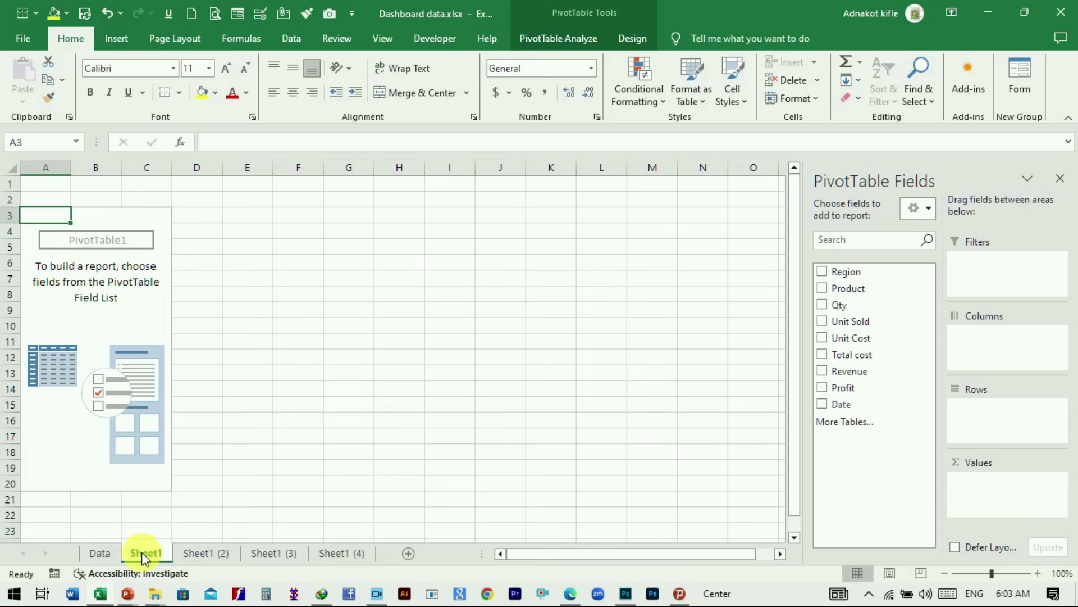
right_click(144, 558)
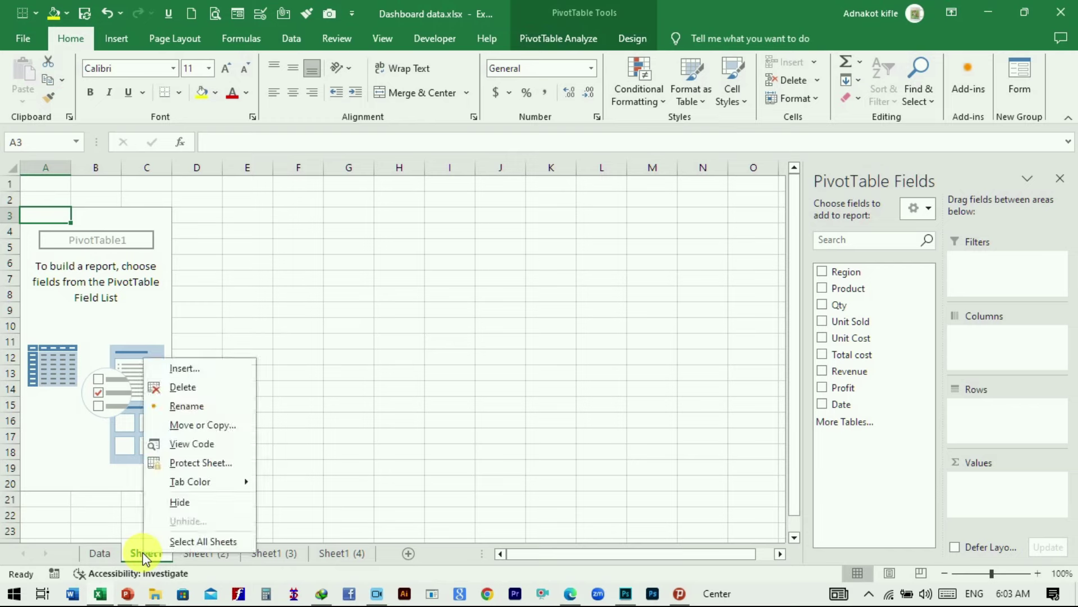
left_click(181, 405)
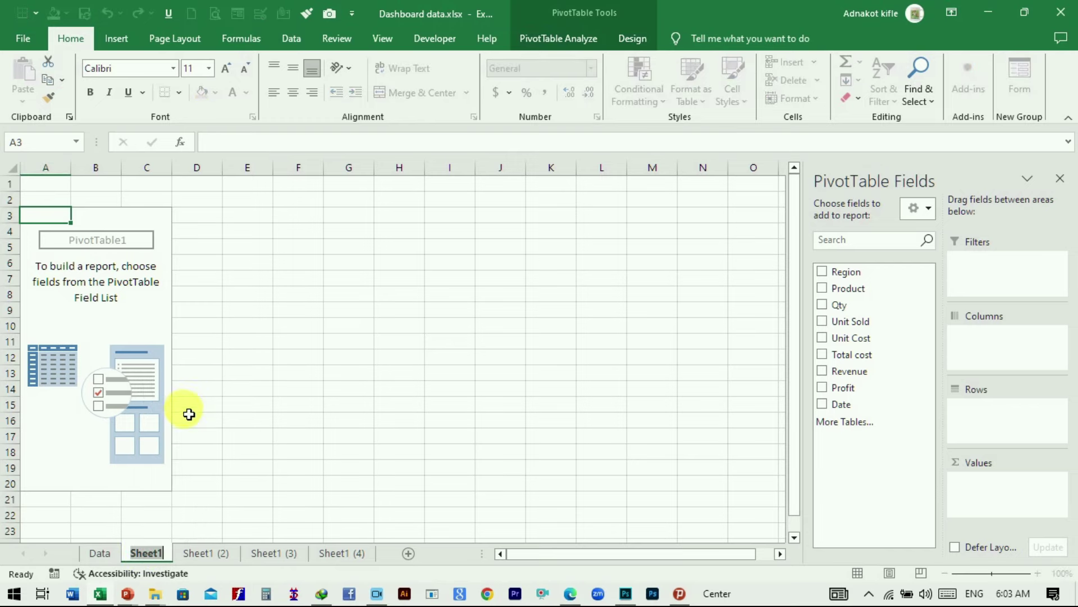
type("Revenue by region and product")
left_click(231, 452)
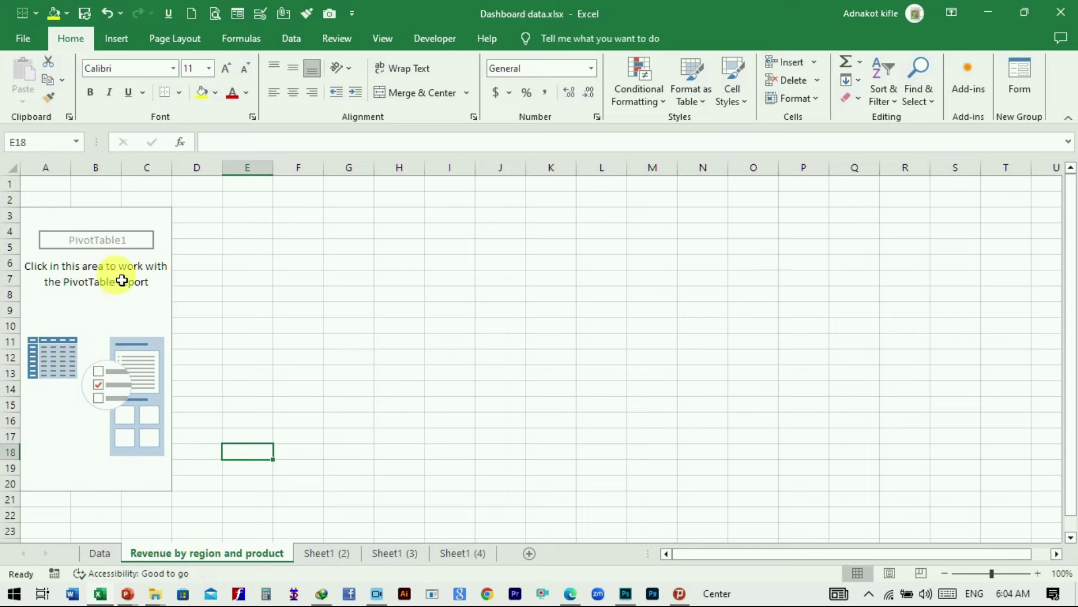
left_click(127, 324)
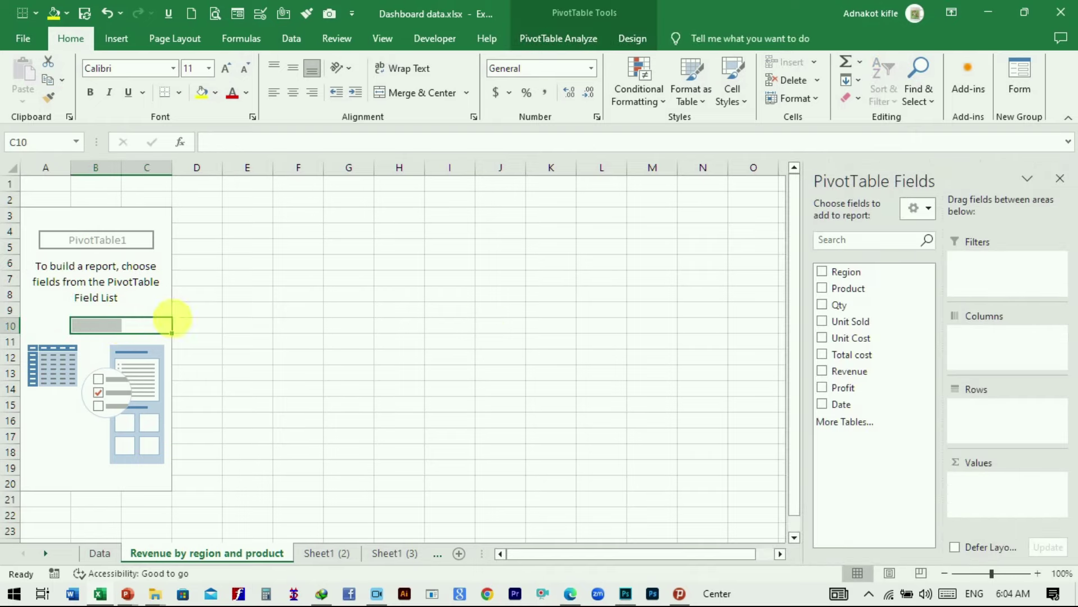
Reopen the PivotTable field list and set its layout to Fields Section and Areas Section Stacked.
left_click(1058, 180)
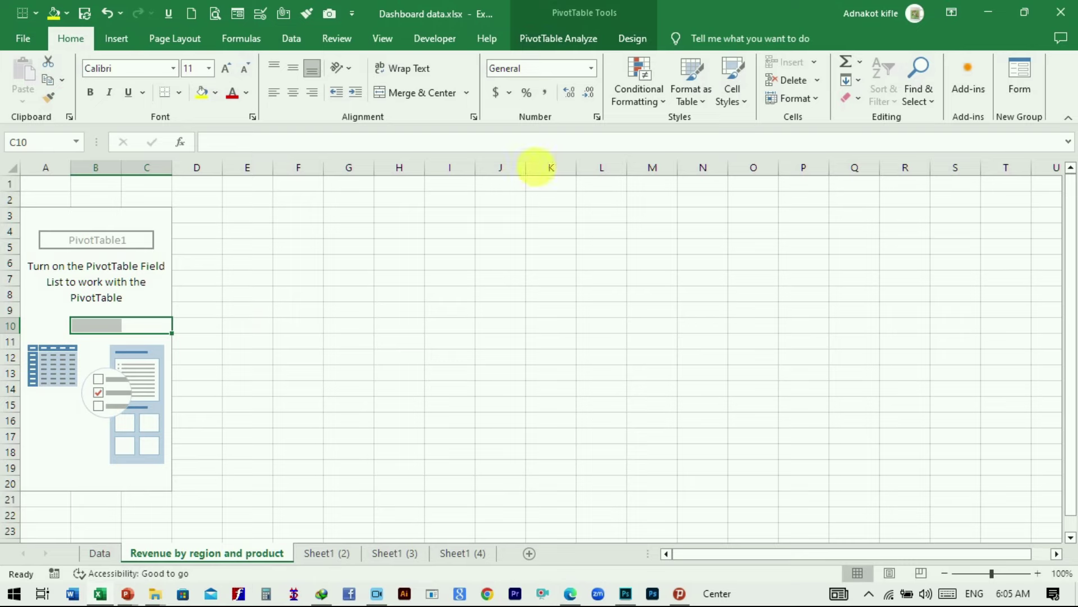
left_click(537, 37)
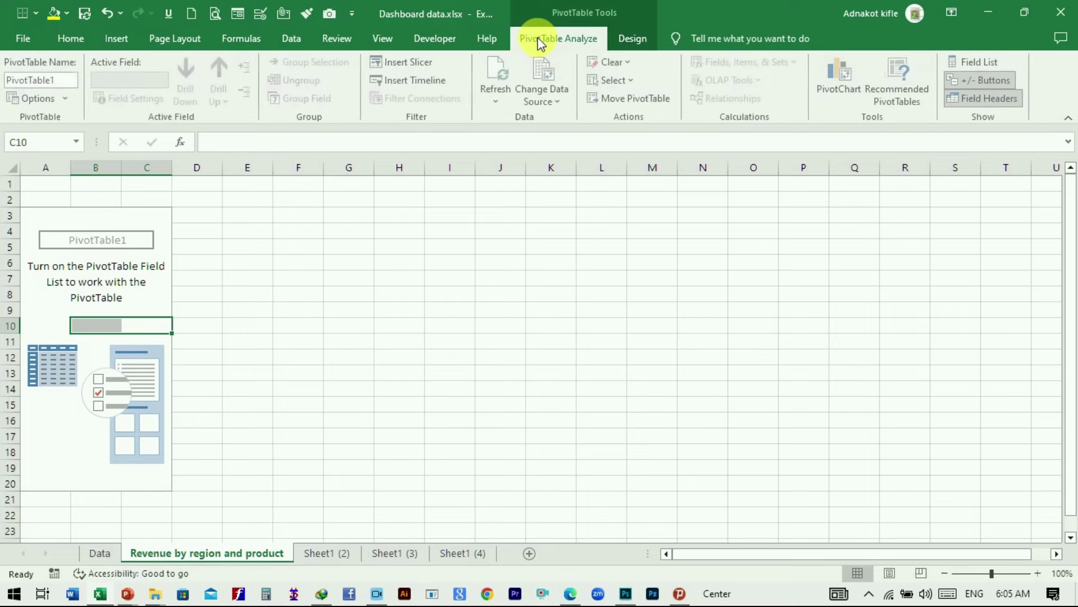
left_click(983, 63)
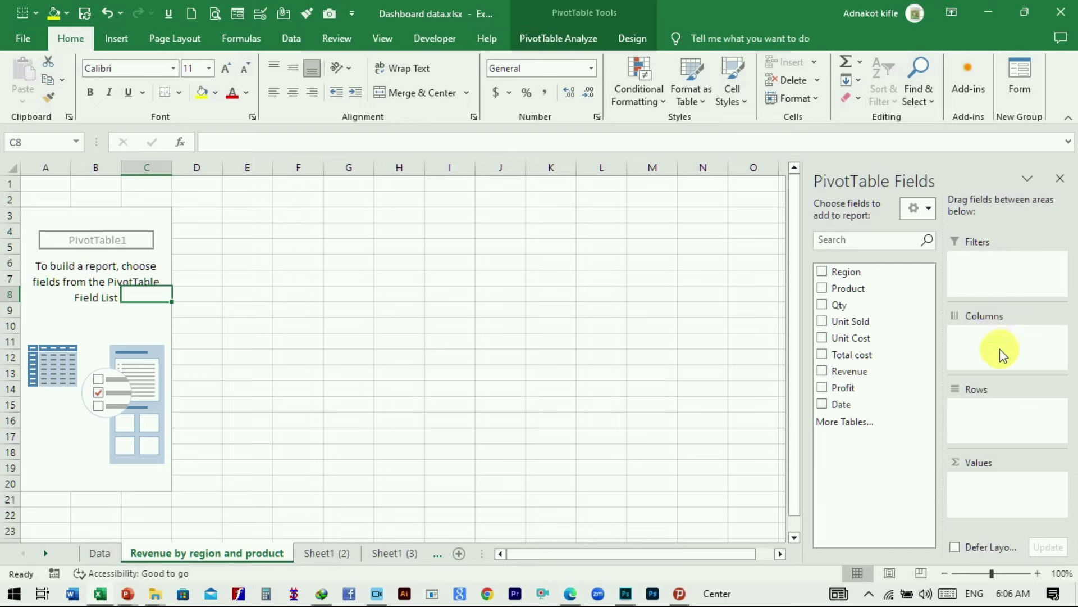
left_click(926, 210)
left_click(916, 247)
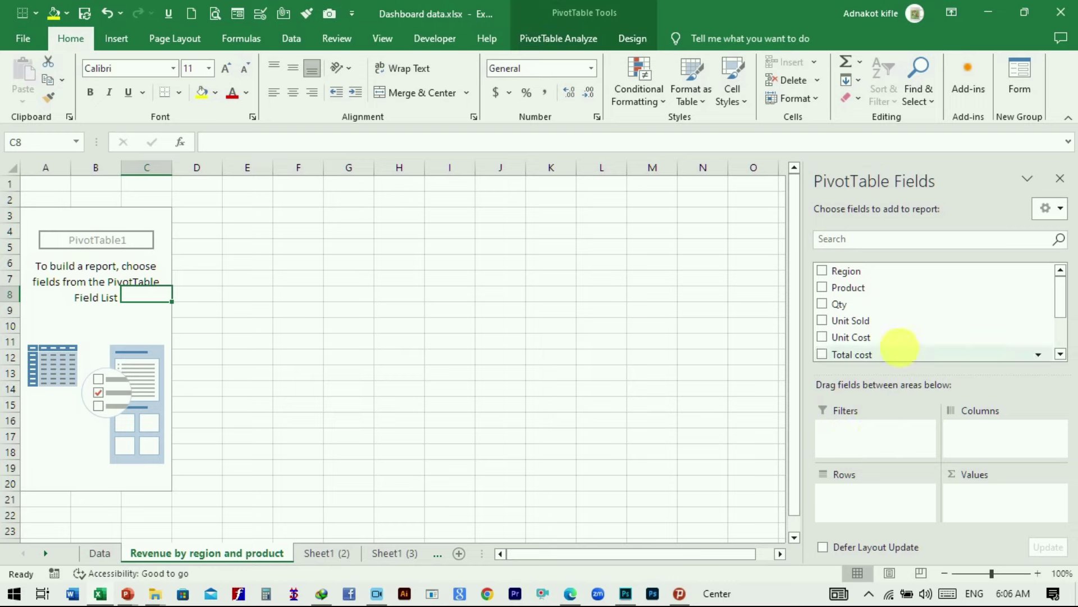
left_click(1050, 209)
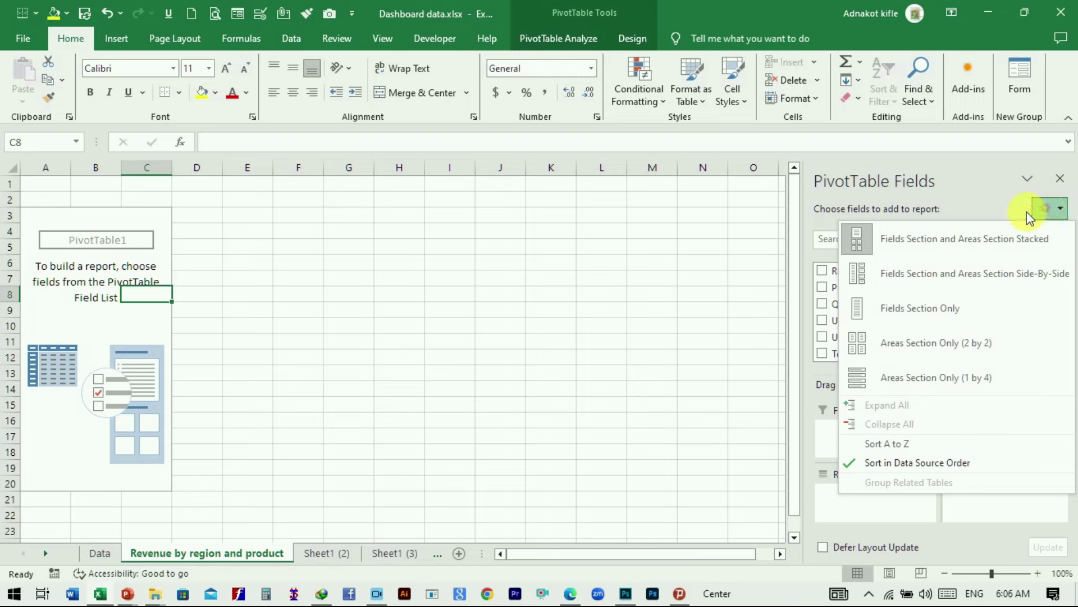
left_click(776, 249)
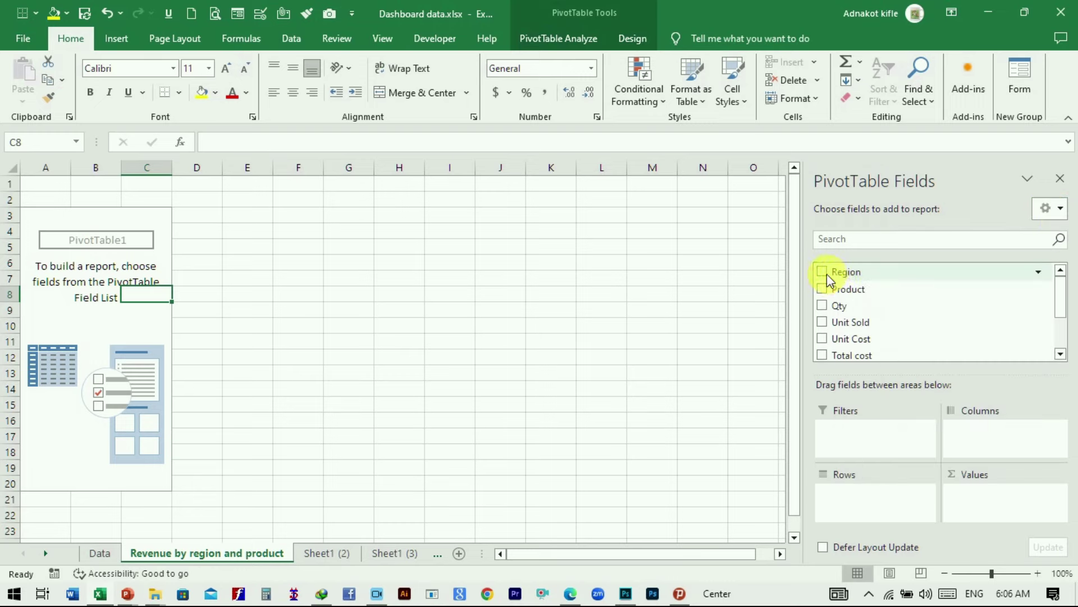
Place Region in Rows, Product in Columns and Revenue in Values as Sum of Revenue.
left_click_drag(823, 272, 864, 500)
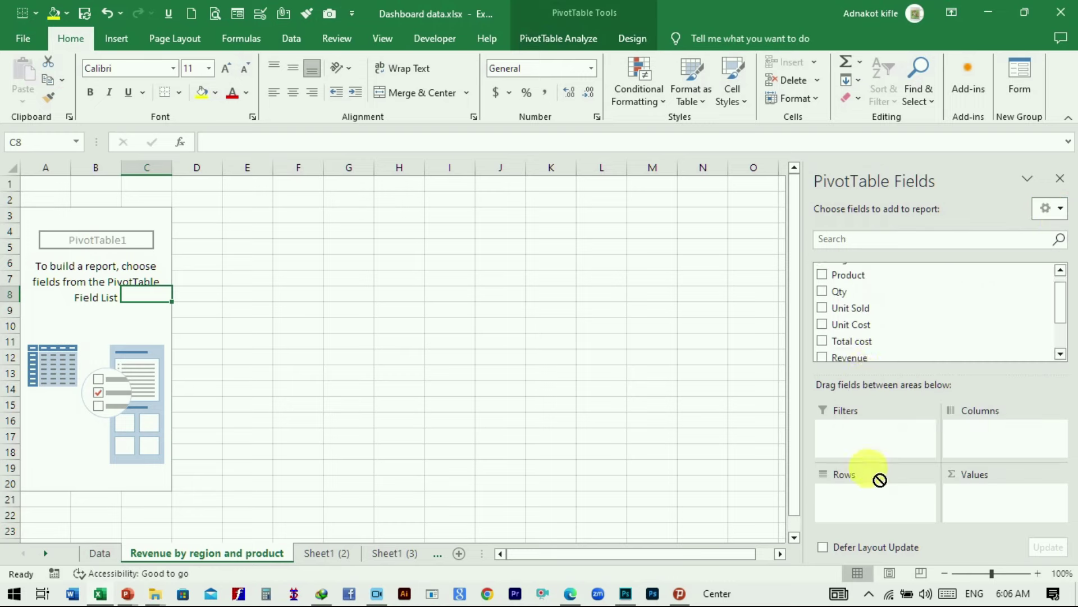
left_click_drag(865, 499, 859, 499)
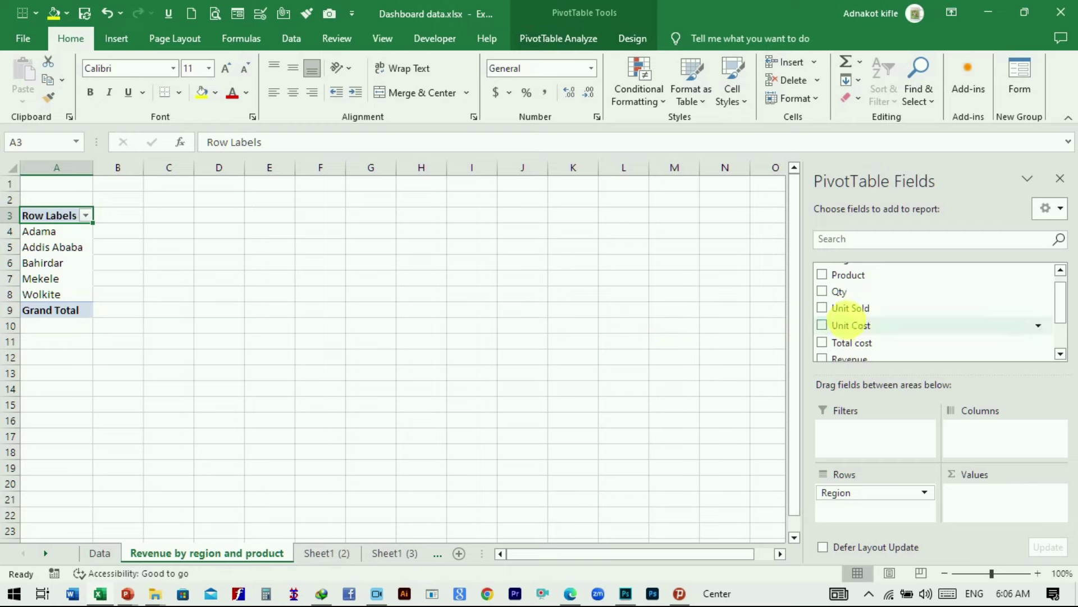
left_click_drag(827, 277, 988, 429)
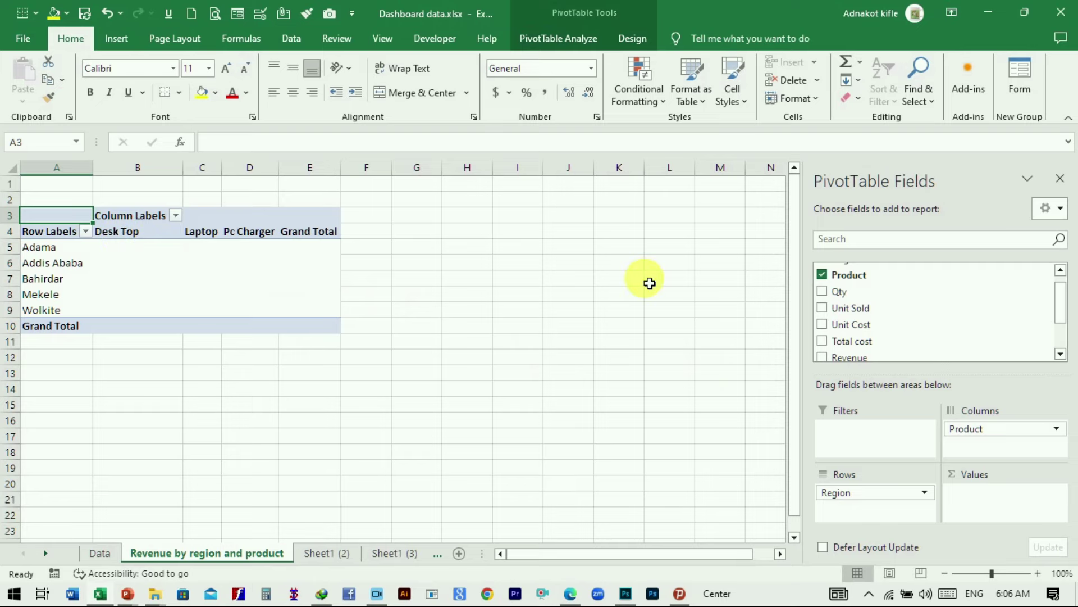
scroll(879, 326, "down", 2)
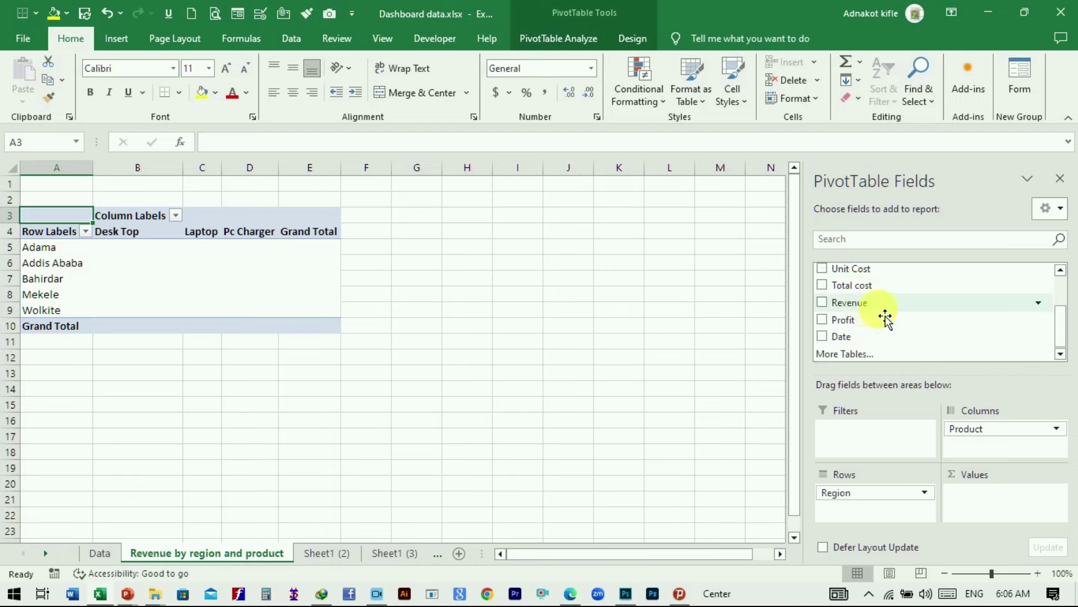
mouse_move(841, 308)
left_mouse_down()
mouse_move(980, 494)
mouse_move(970, 498)
left_mouse_up()
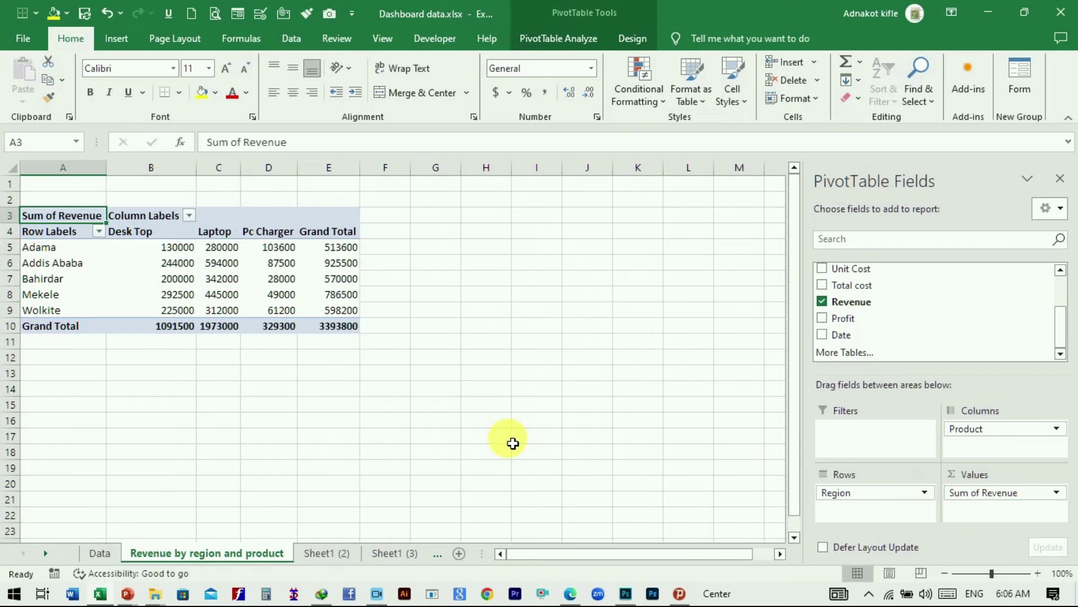
left_click(506, 438)
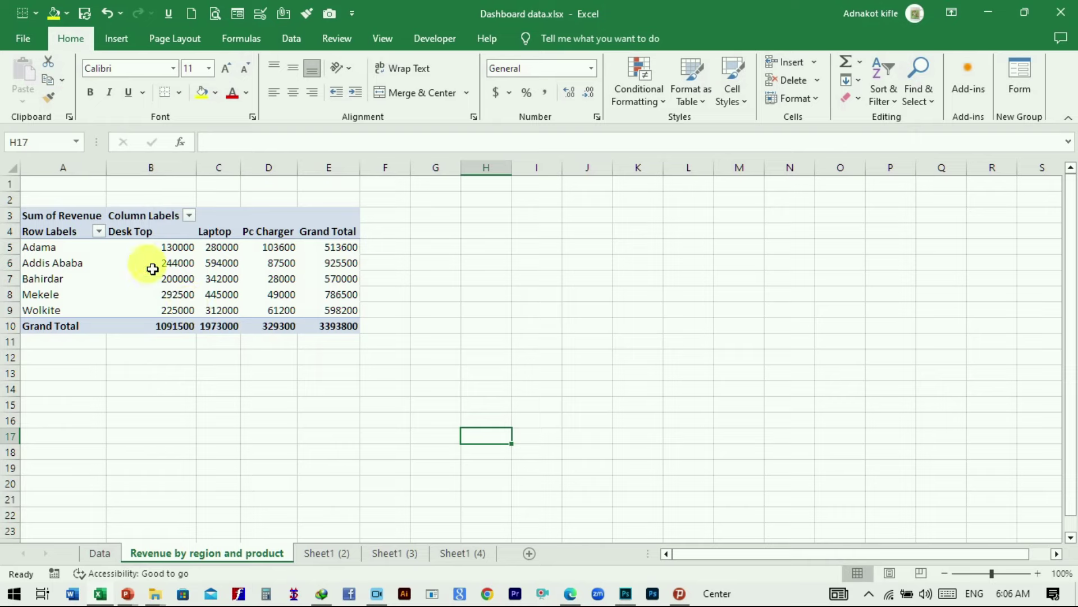
Sort the regions by Grand Total revenue from largest to smallest.
left_click(176, 250)
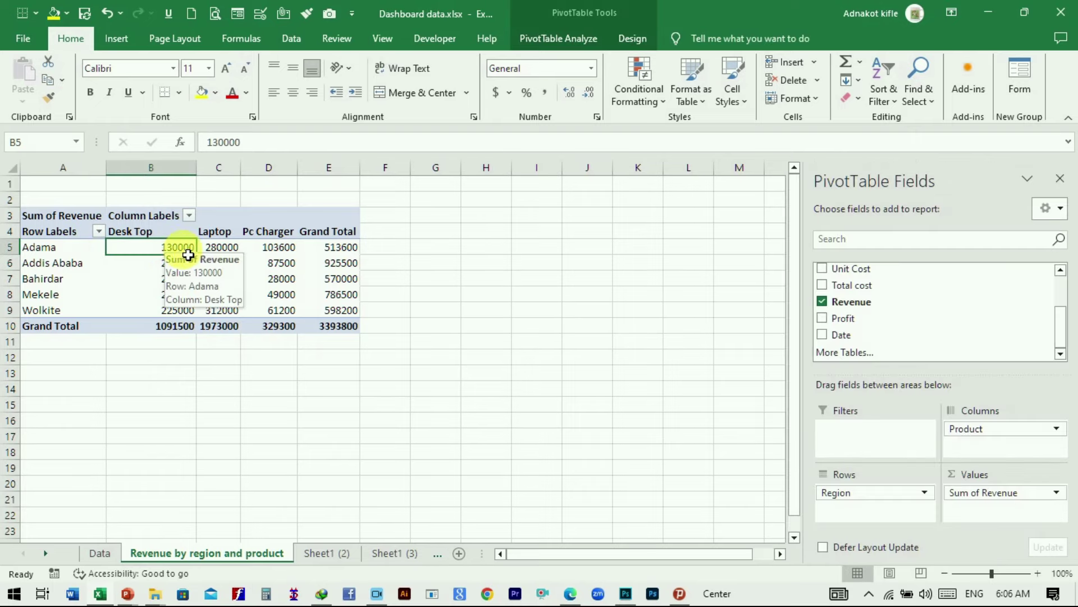
left_click(466, 310)
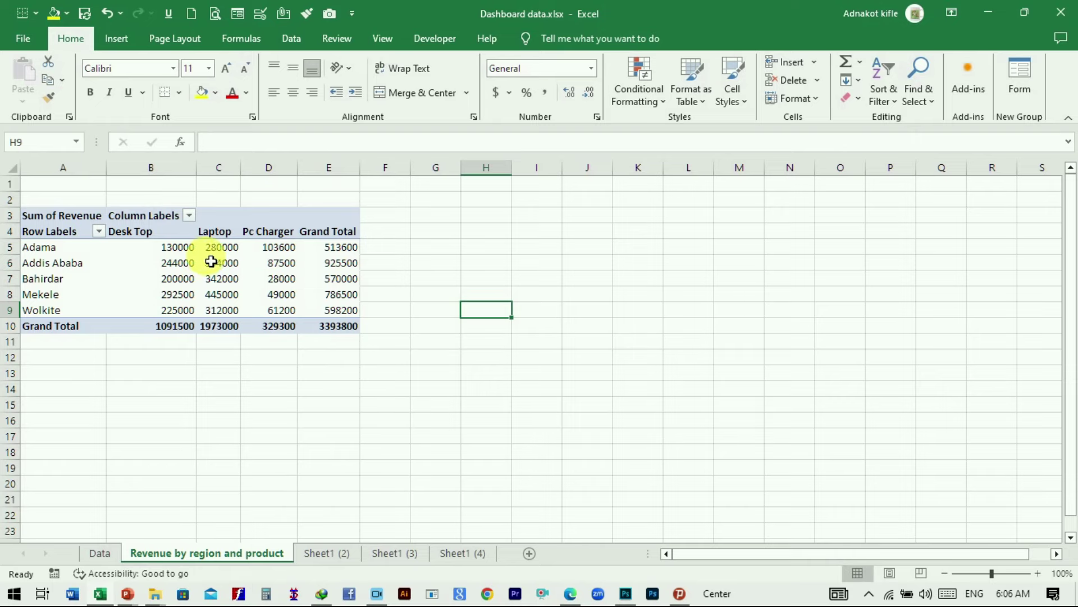
left_click(225, 279)
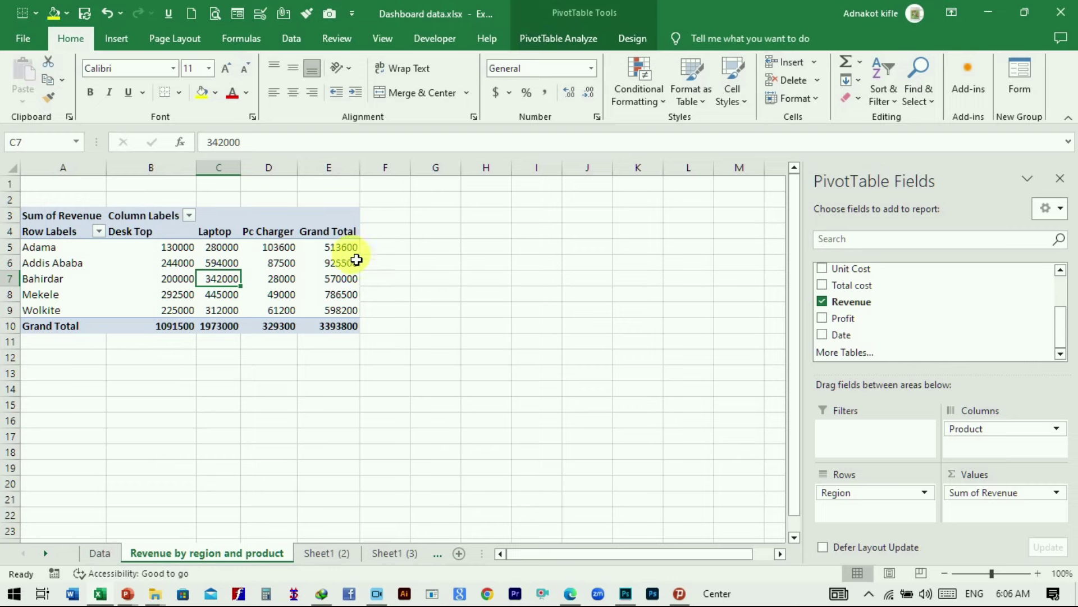
mouse_move(335, 247)
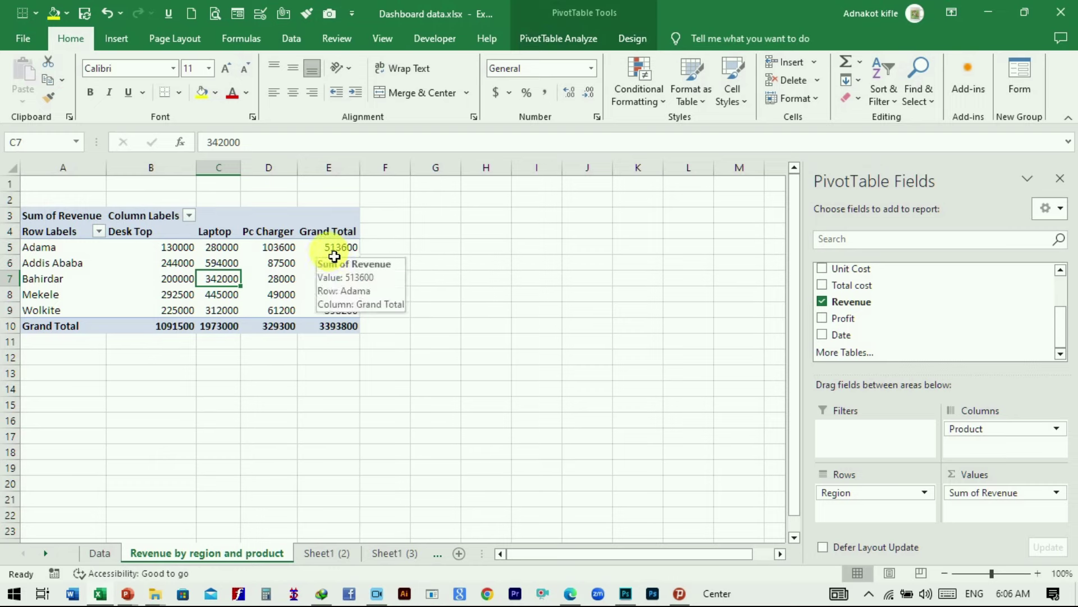
left_click(334, 256)
right_click(345, 256)
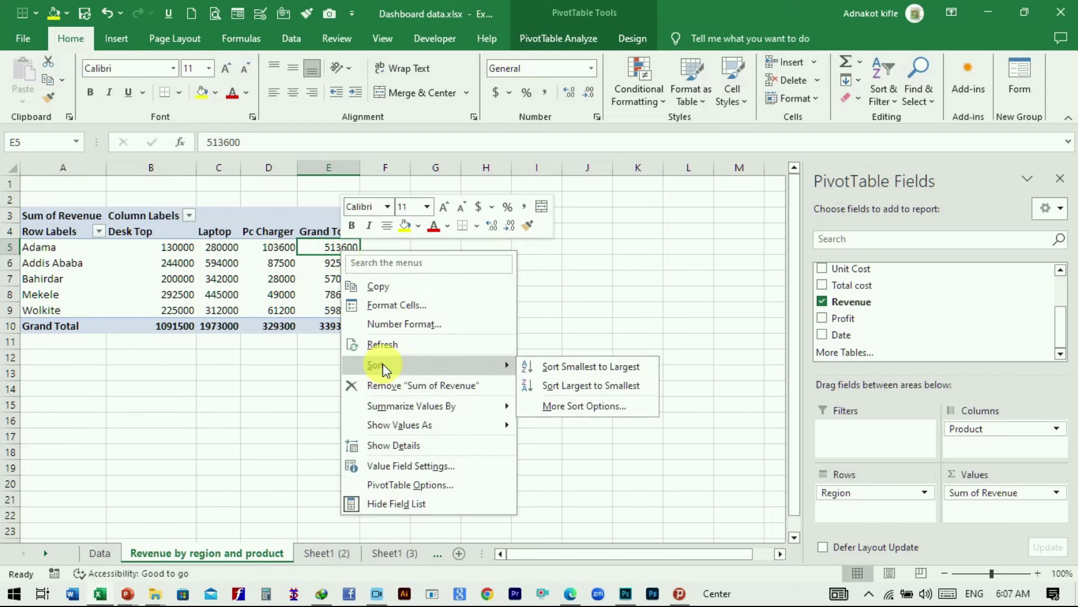
mouse_move(375, 365)
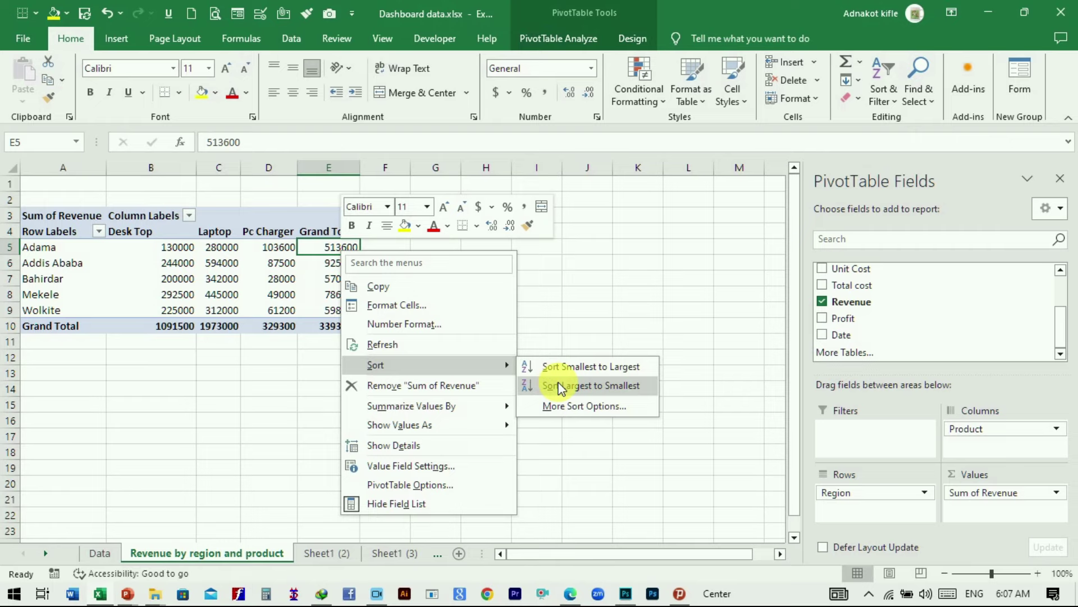
left_click(560, 386)
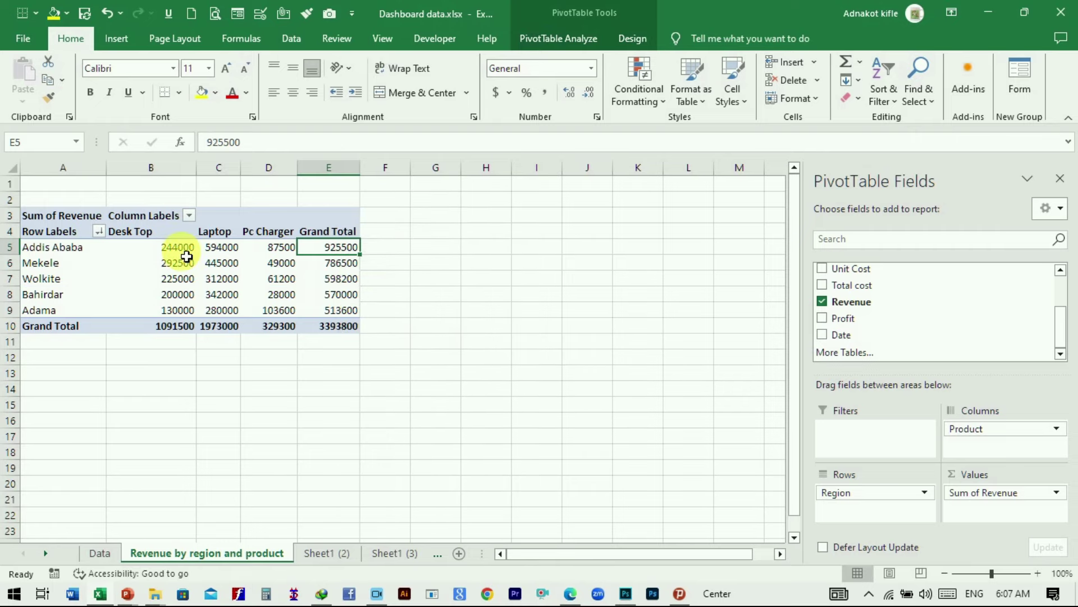
mouse_move(337, 248)
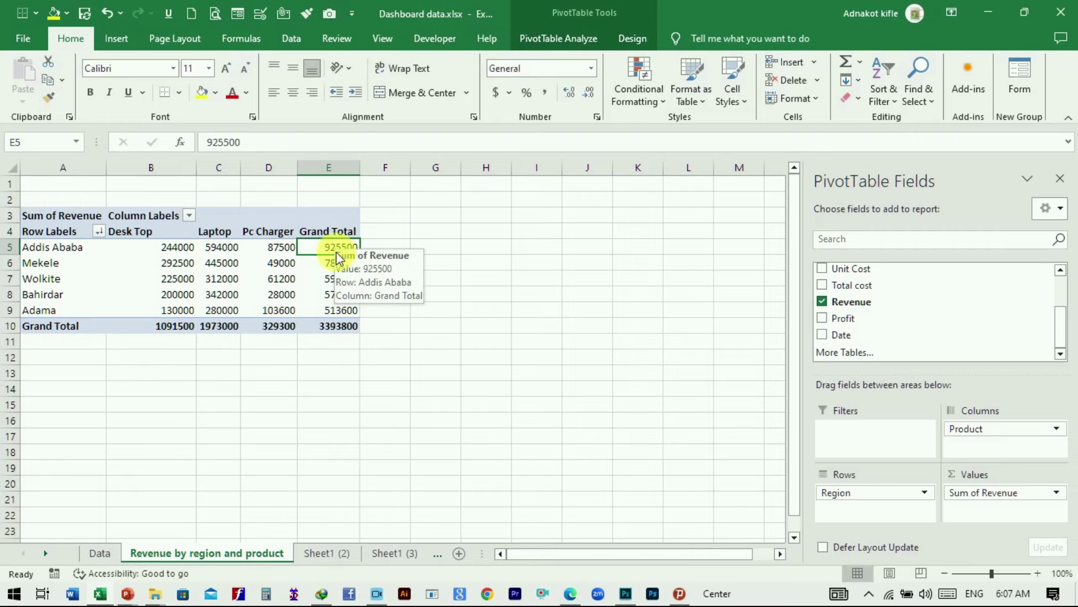
left_click(171, 362)
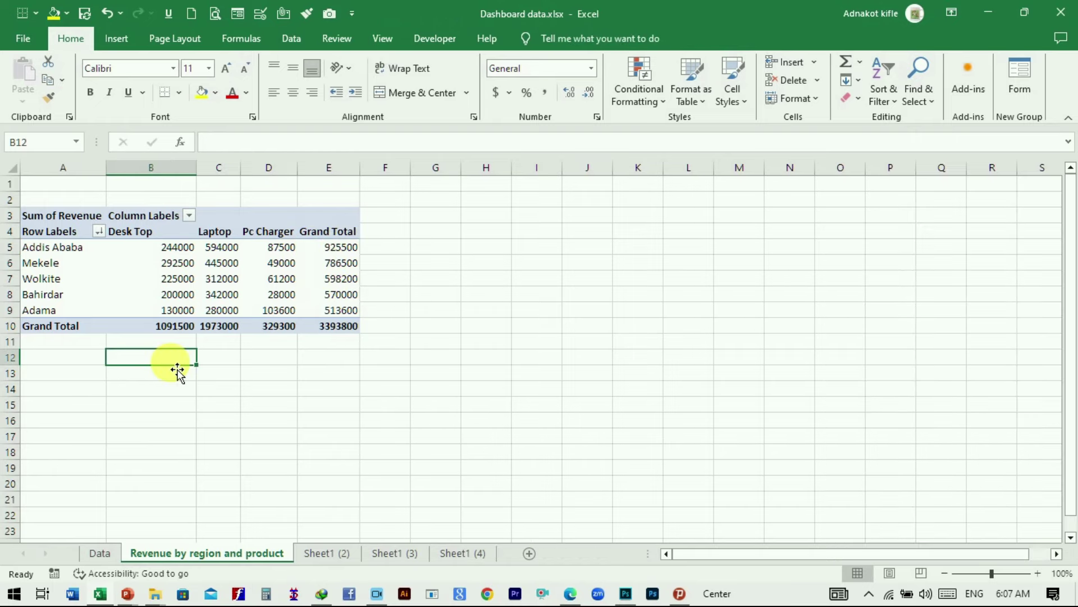
Sort the products by Grand Total revenue from largest to smallest.
left_click(160, 330)
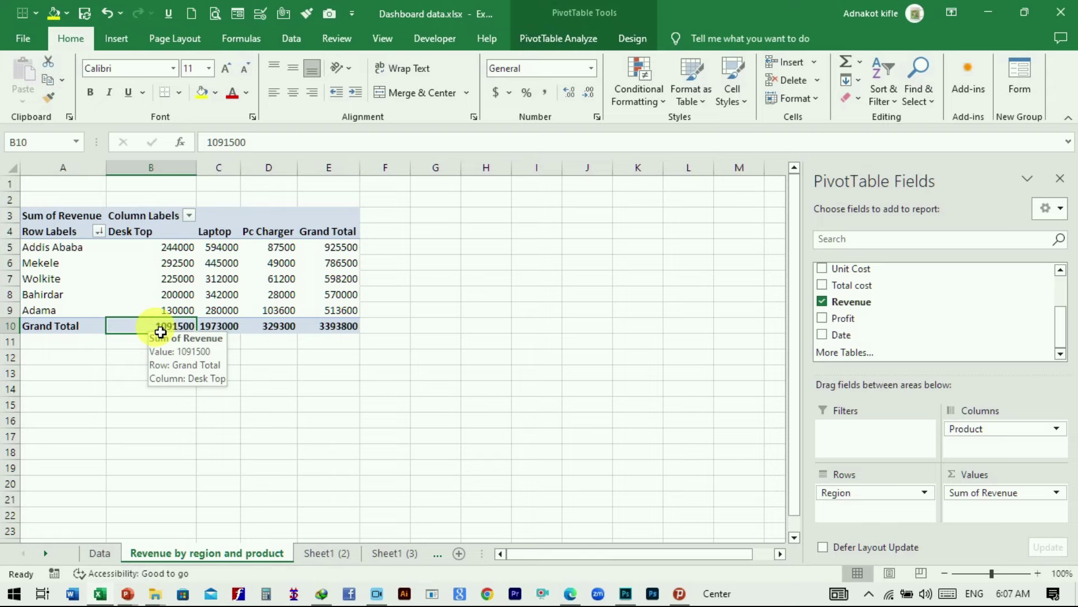
right_click(160, 331)
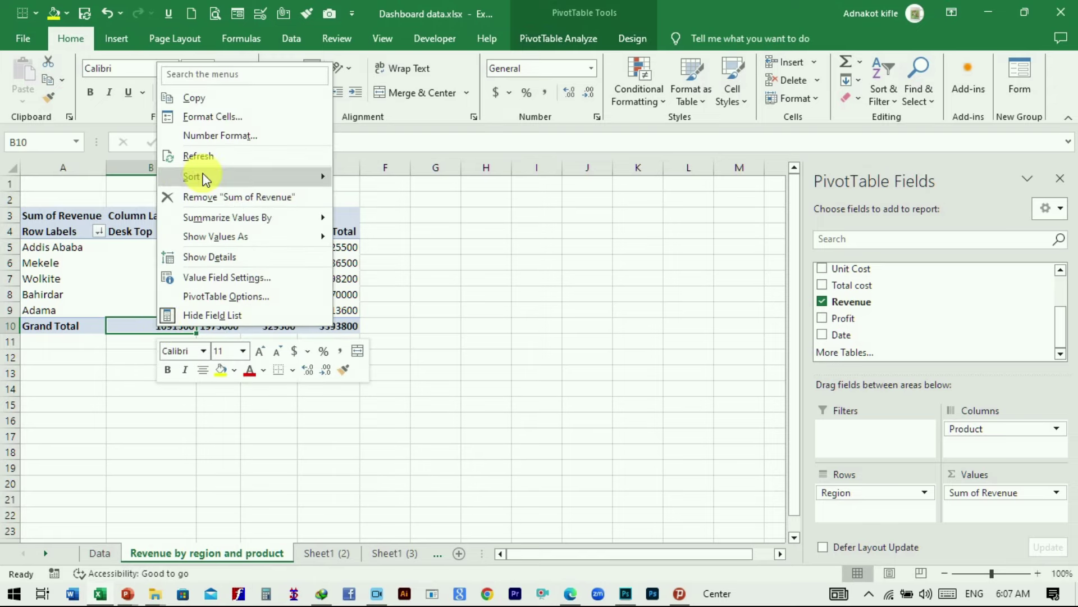
mouse_move(245, 177)
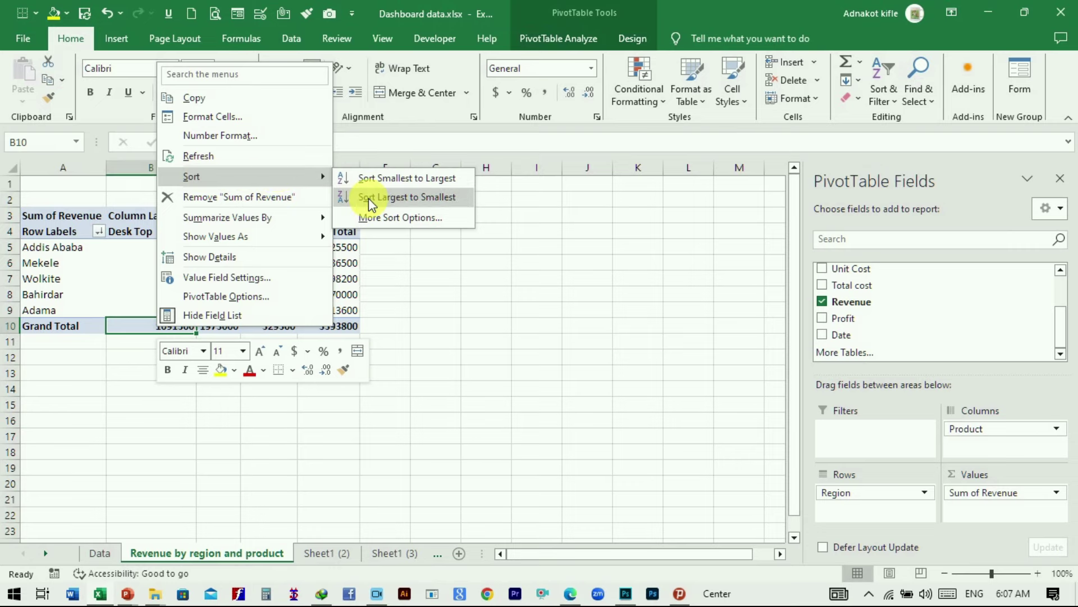
left_click(369, 203)
left_click(278, 388)
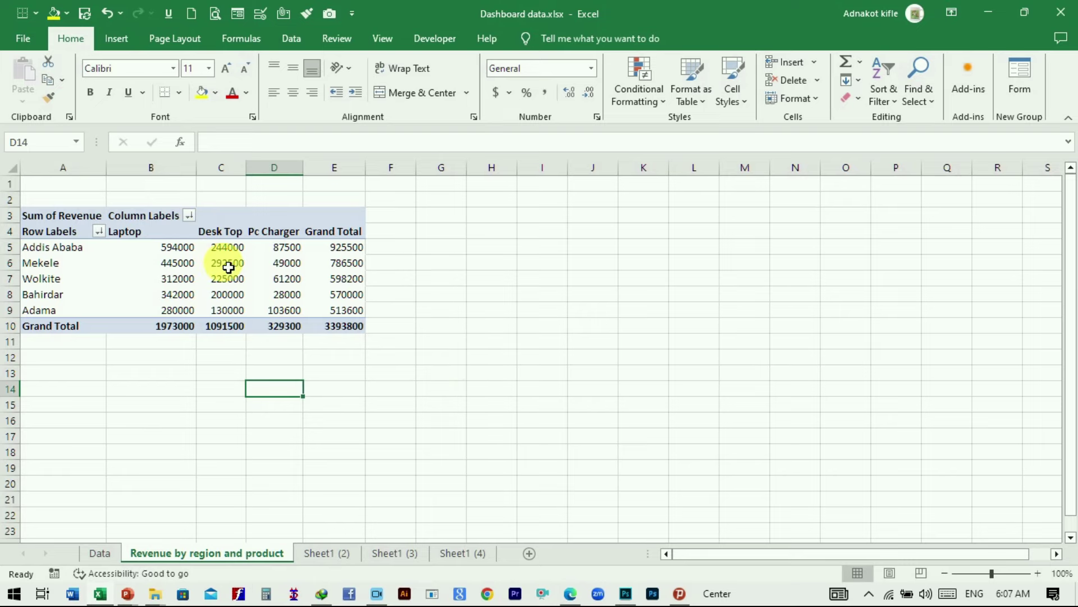
left_click(150, 265)
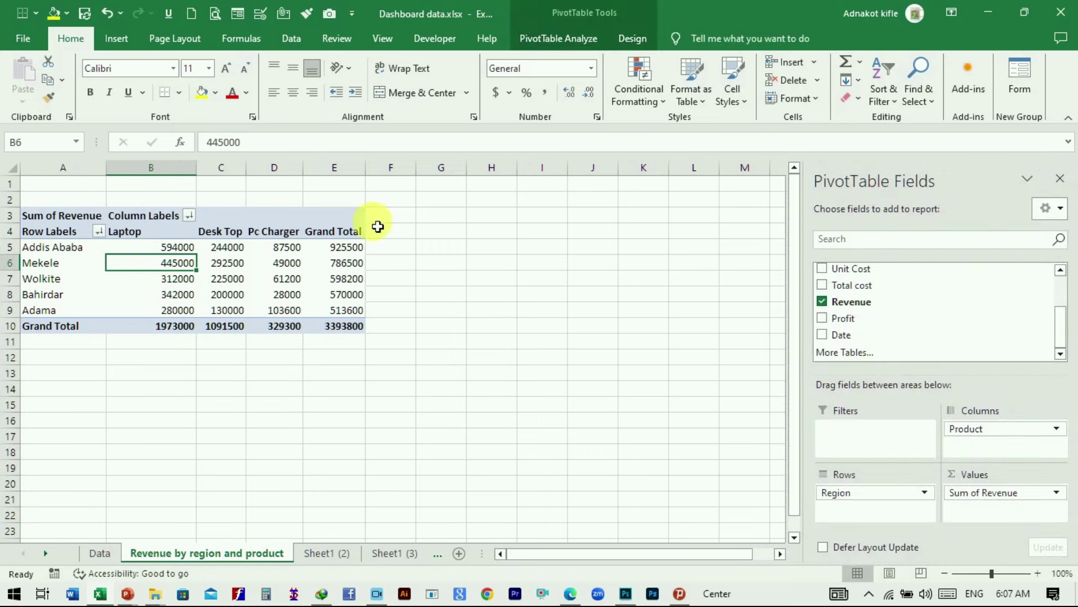
left_click(556, 45)
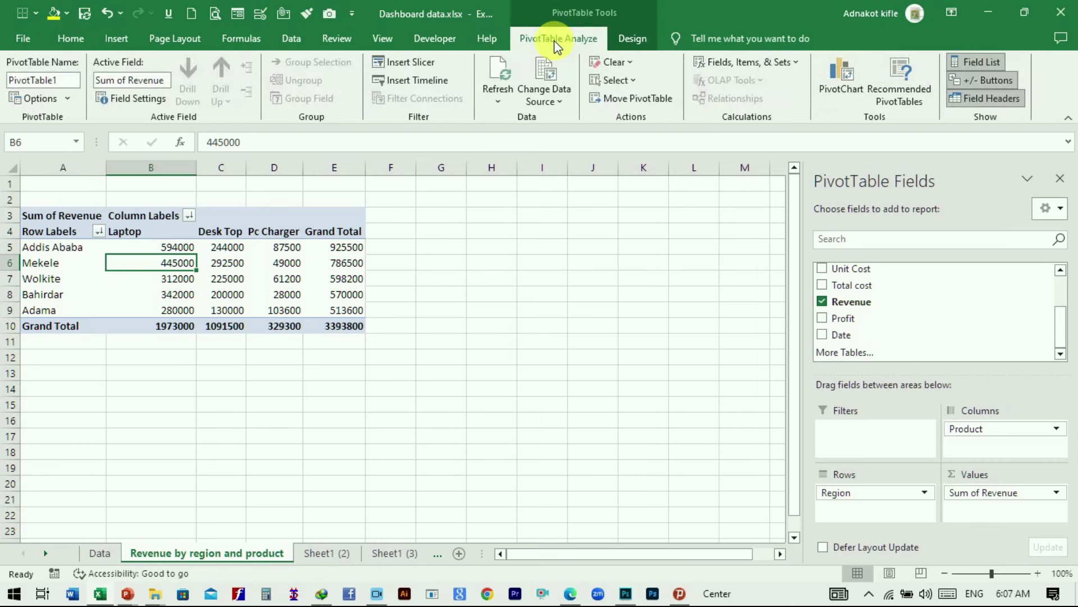
Insert a Stacked Column PivotChart of Sum of Revenue and place it right of the pivot.
left_click(839, 88)
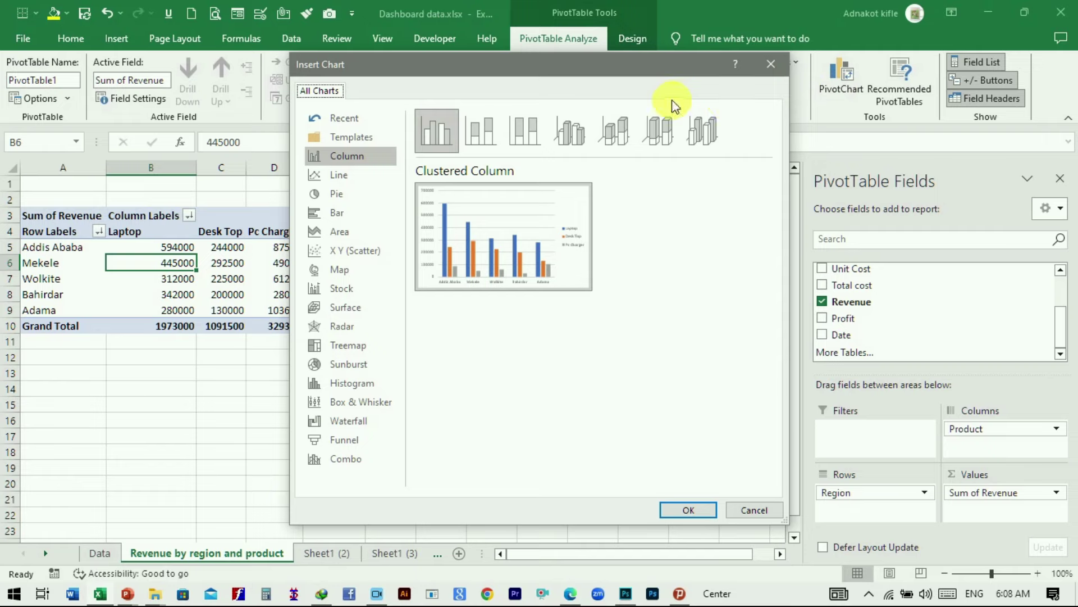
left_click_drag(607, 67, 674, 67)
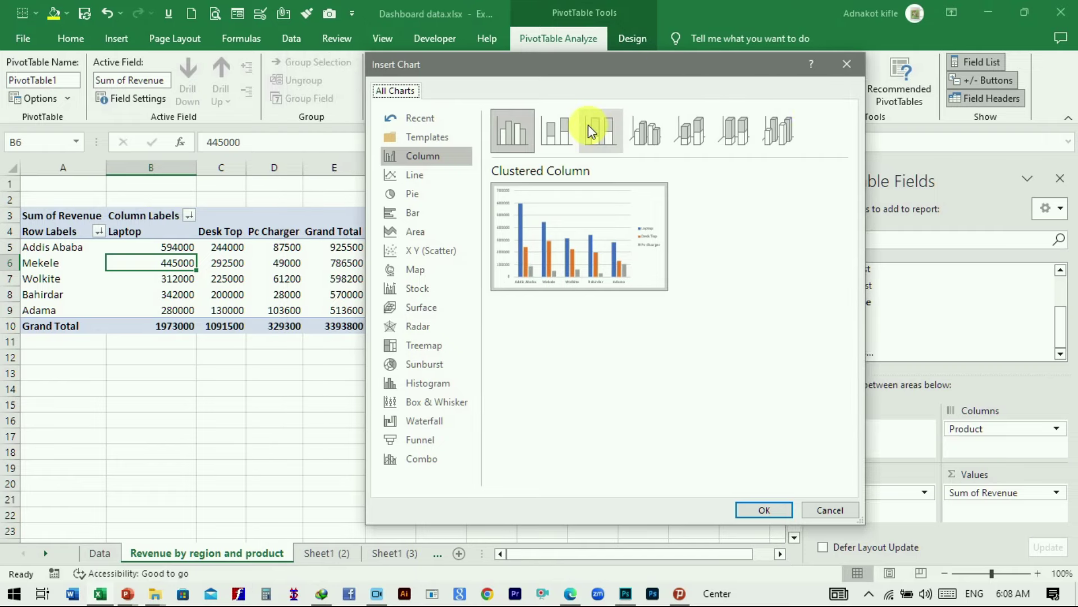
left_click(558, 131)
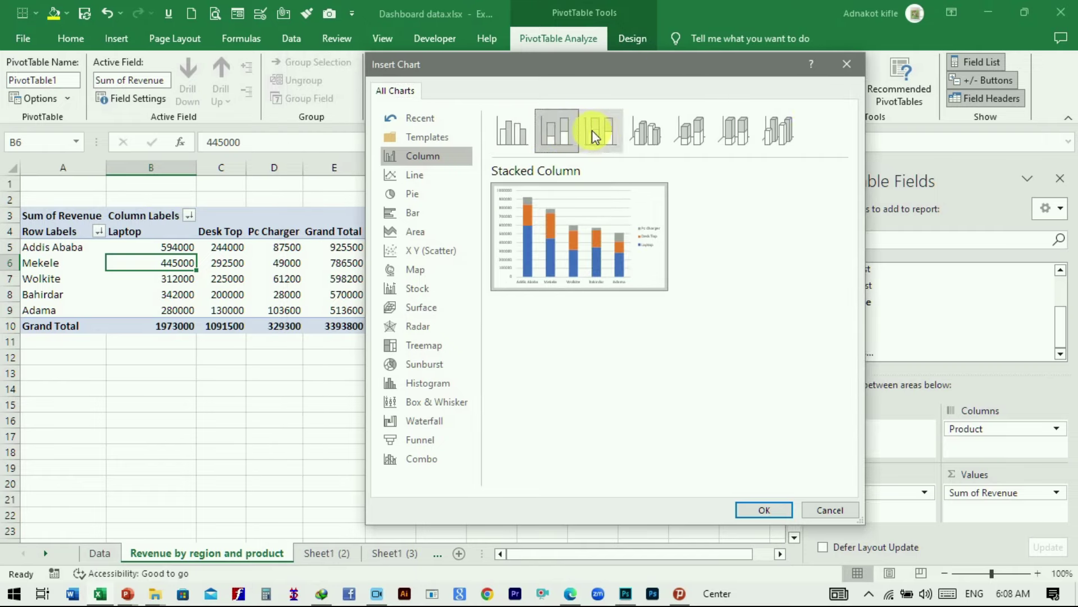
left_click(607, 131)
left_click(645, 130)
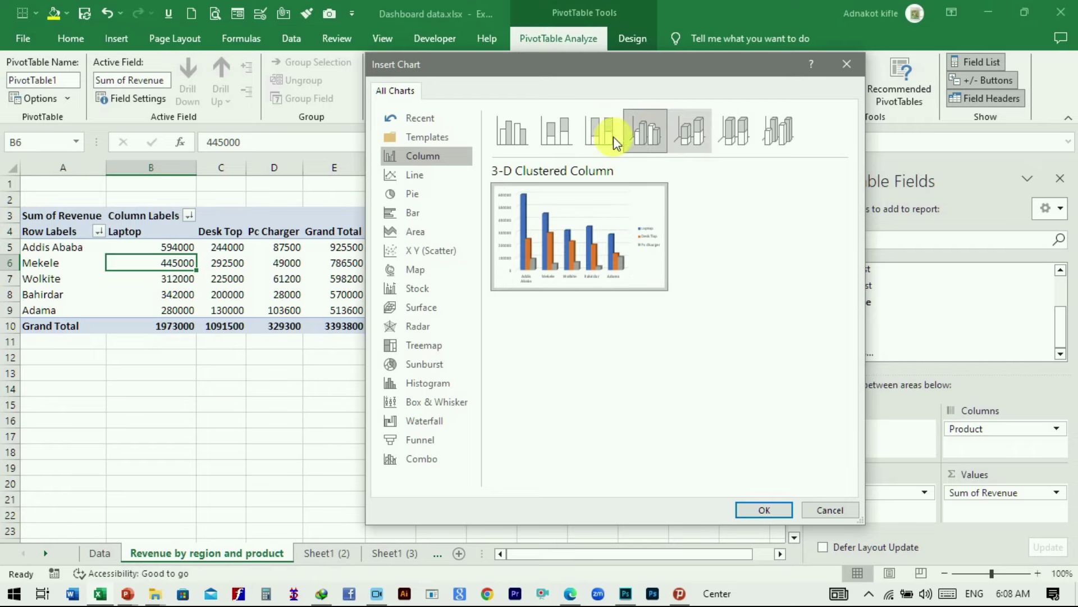
left_click(418, 178)
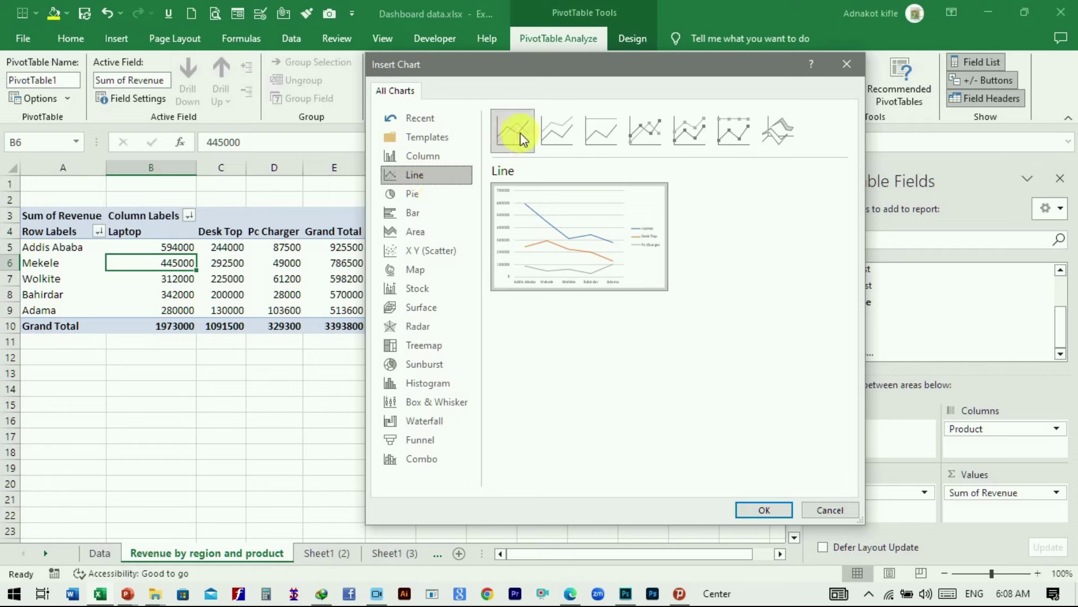
left_click(442, 160)
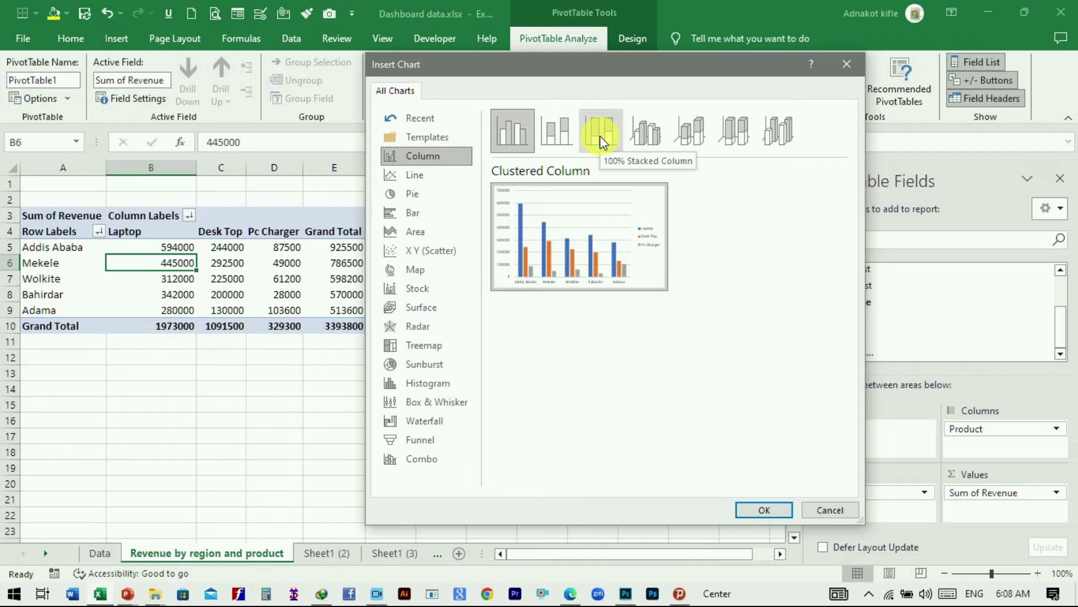
left_click(553, 137)
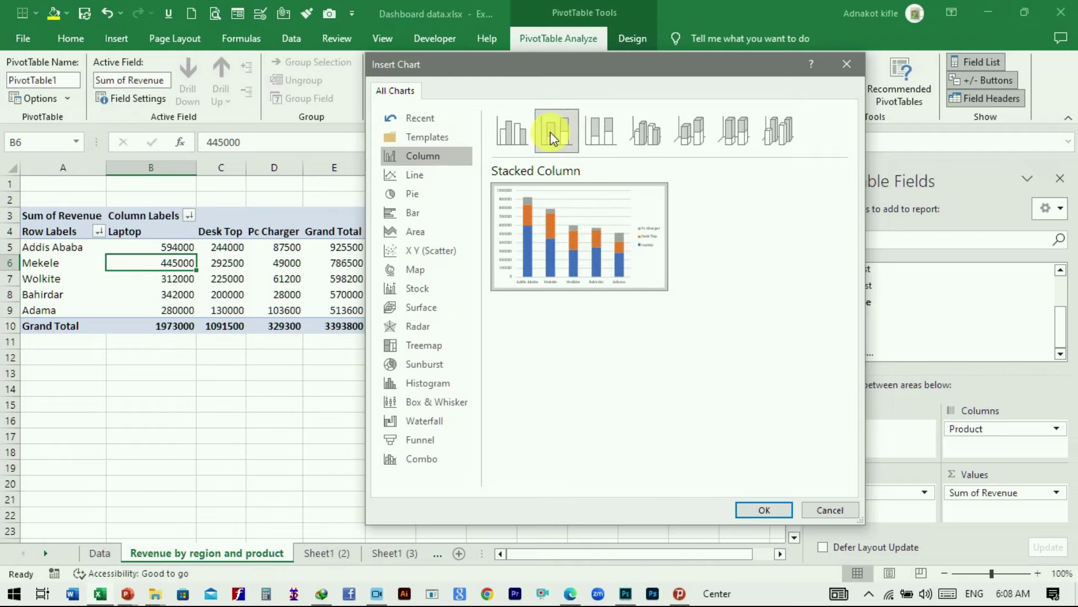
left_click(750, 511)
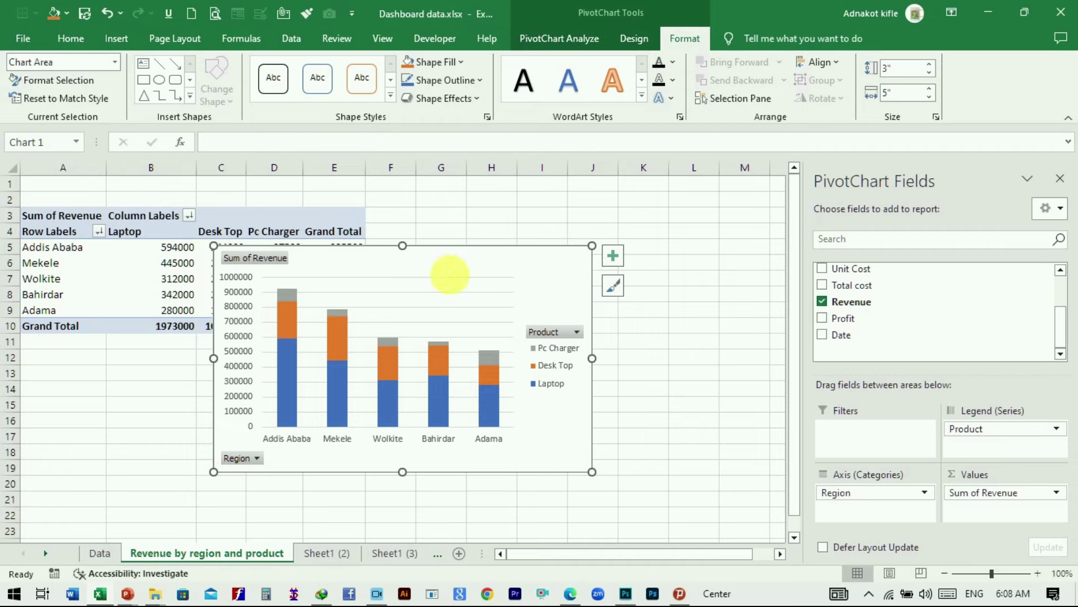
left_click_drag(450, 270, 580, 245)
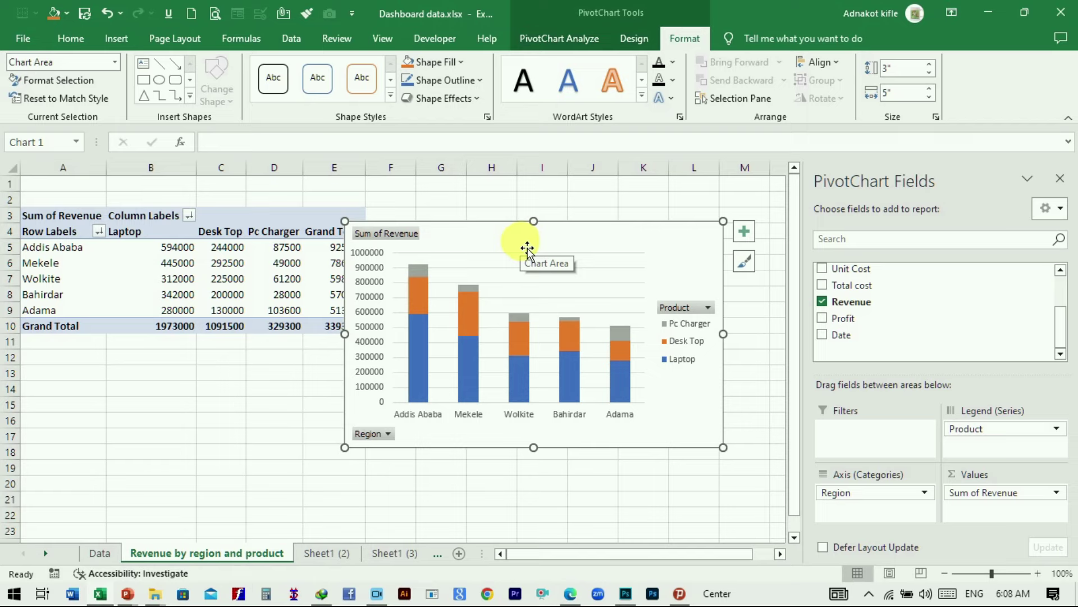
Add a chart title to the revenue chart, undo it, and bring up the chart design commands.
left_click(743, 232)
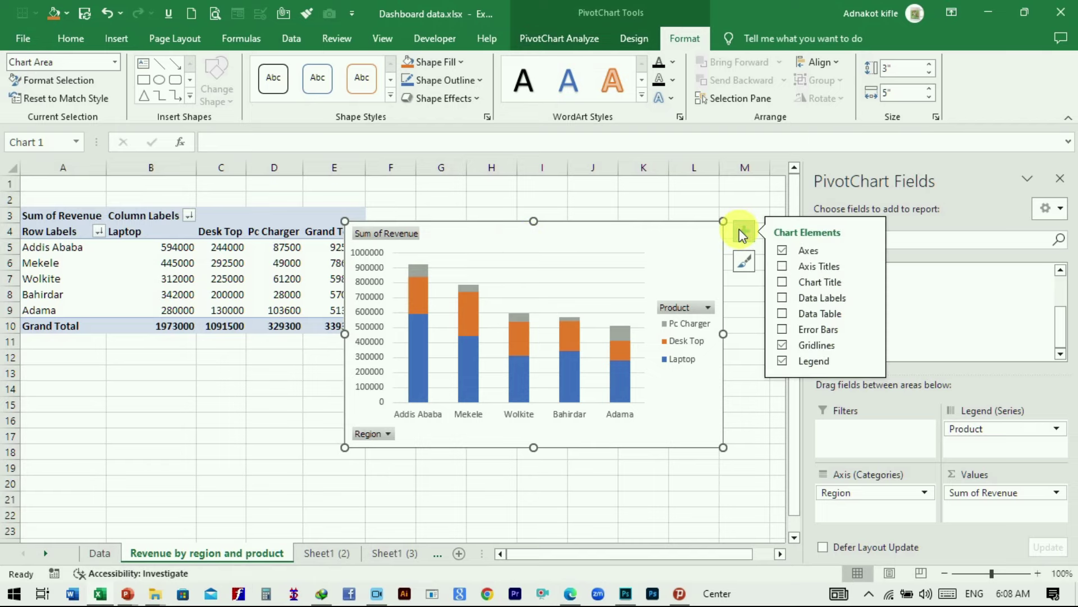
left_click(793, 287)
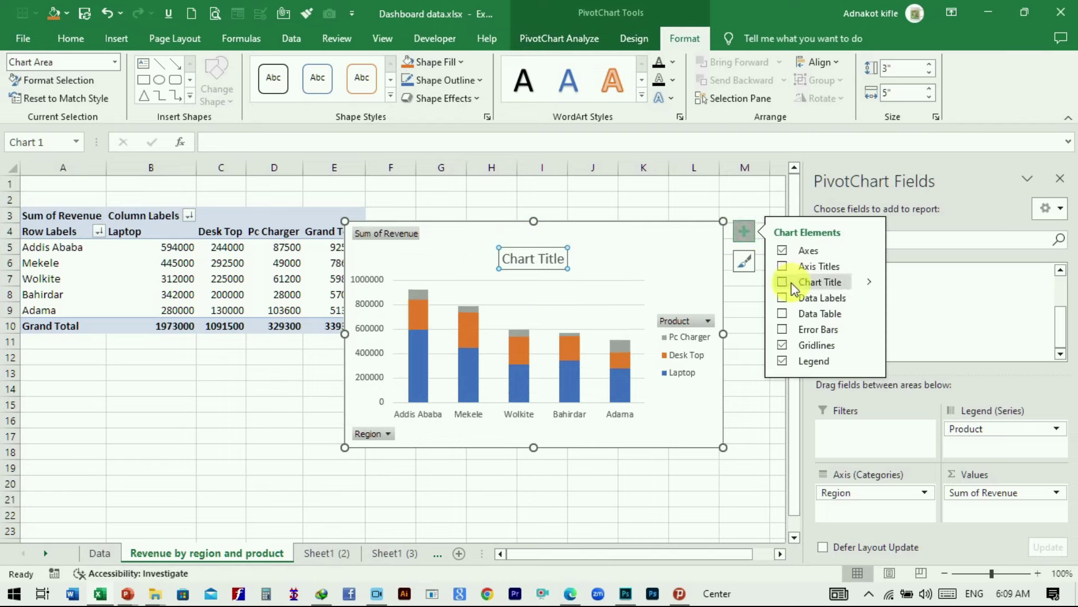
key("ctrl+z")
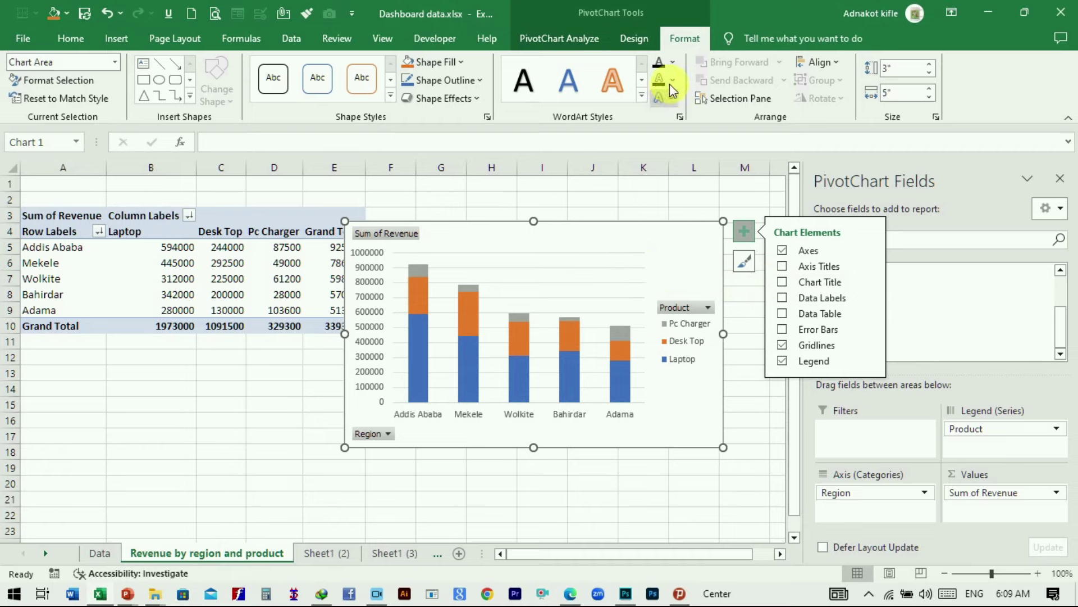
left_click(634, 38)
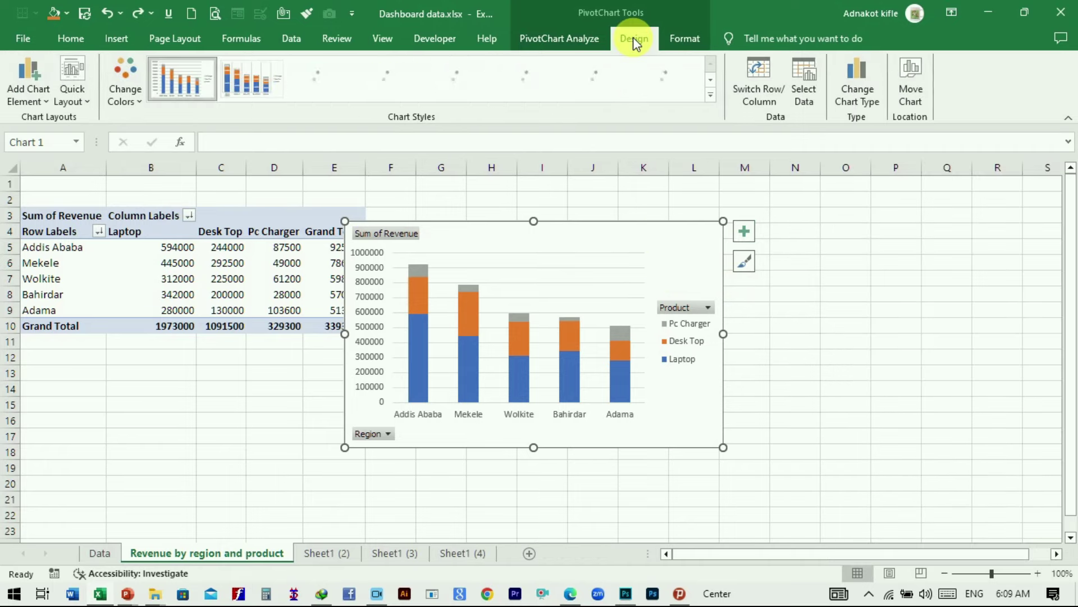
Title the revenue chart 'Revenue by region and product' above the plot and hide its field buttons.
left_click(40, 106)
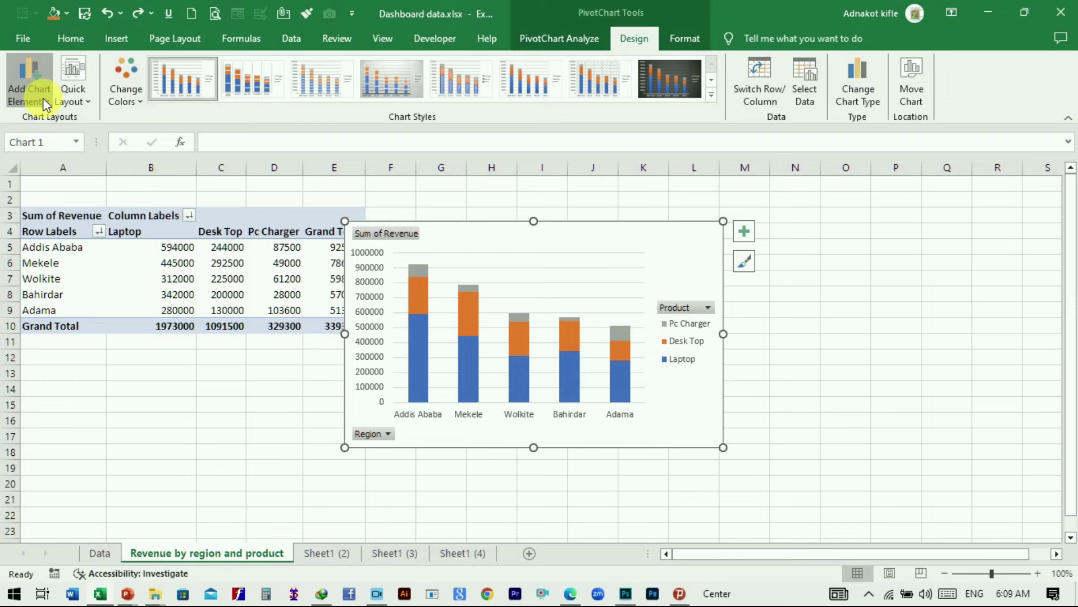
mouse_move(54, 156)
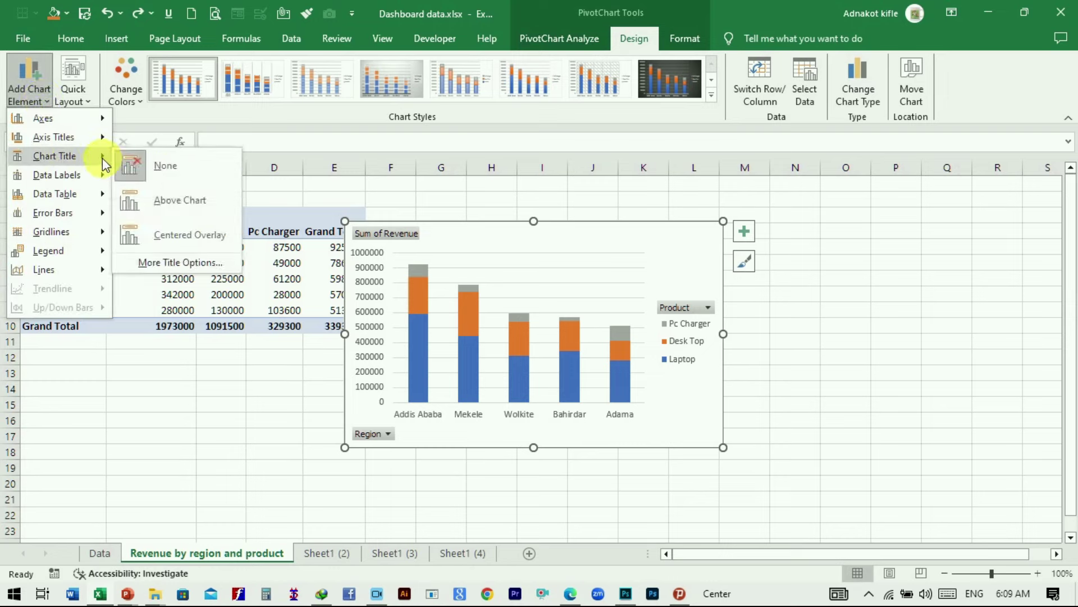
left_click(170, 201)
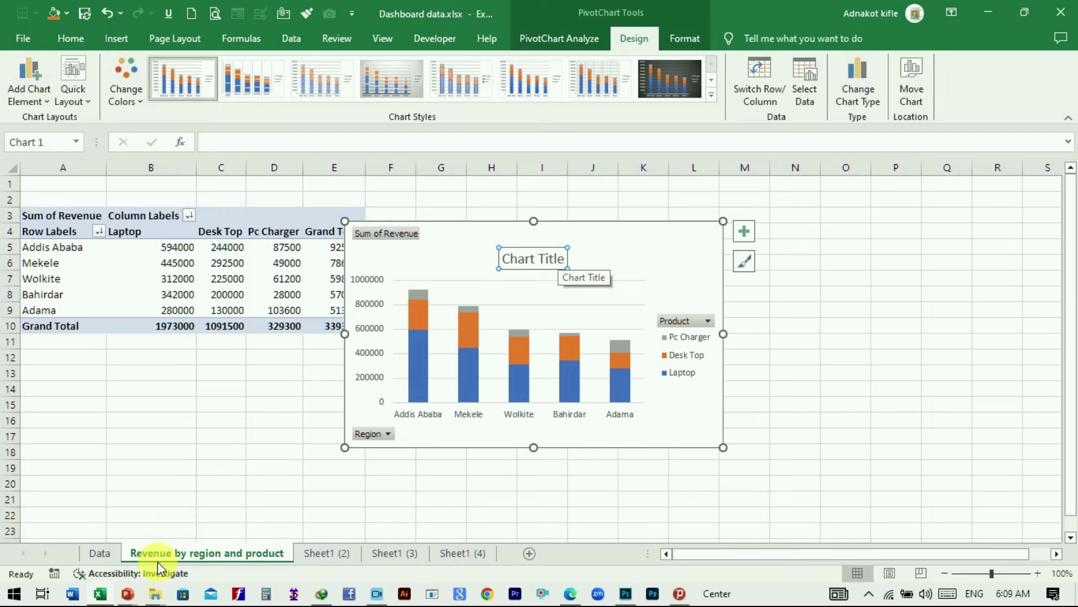
double_click(135, 556)
key("ctrl+c")
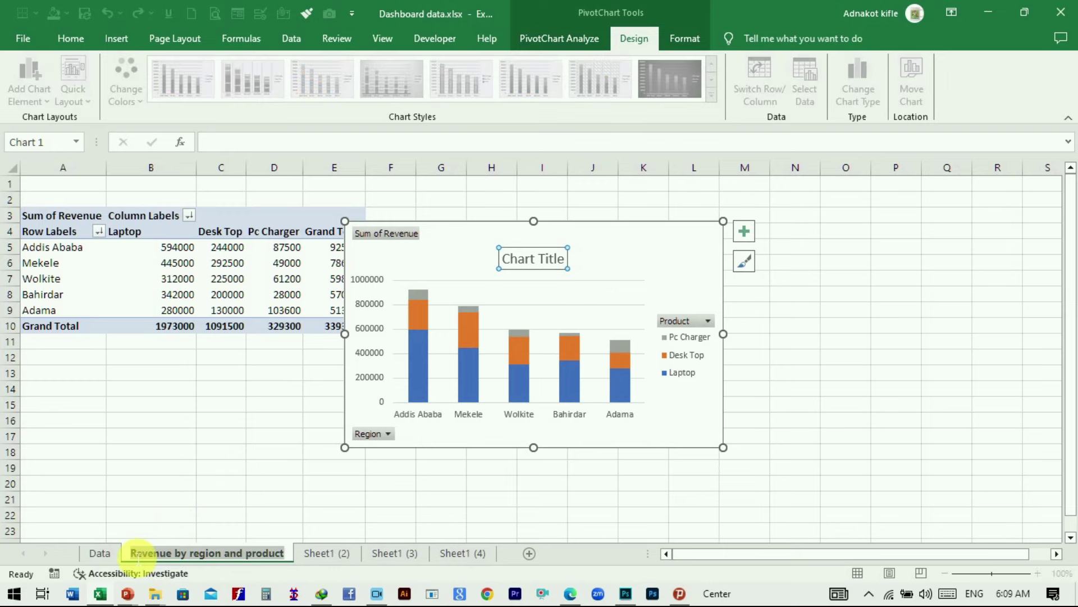
left_click(518, 260)
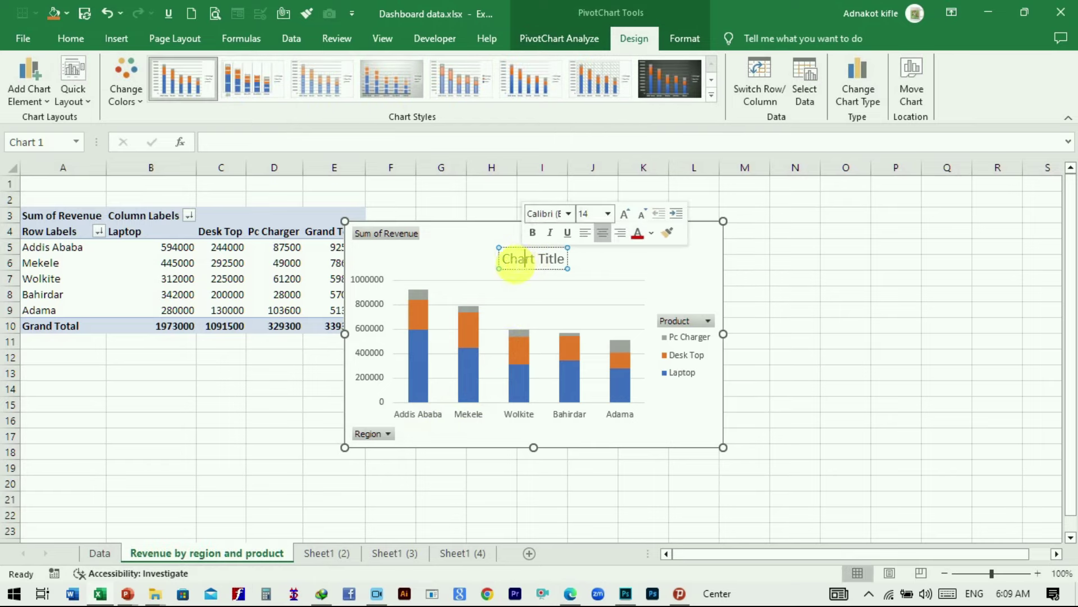
key("BackSpace")
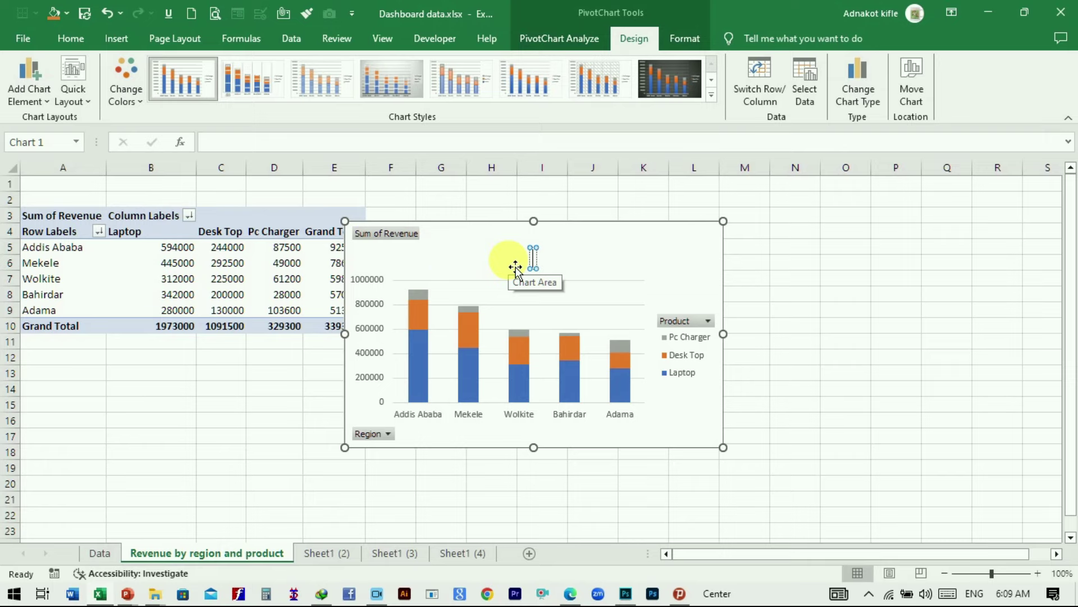
key("ctrl+v")
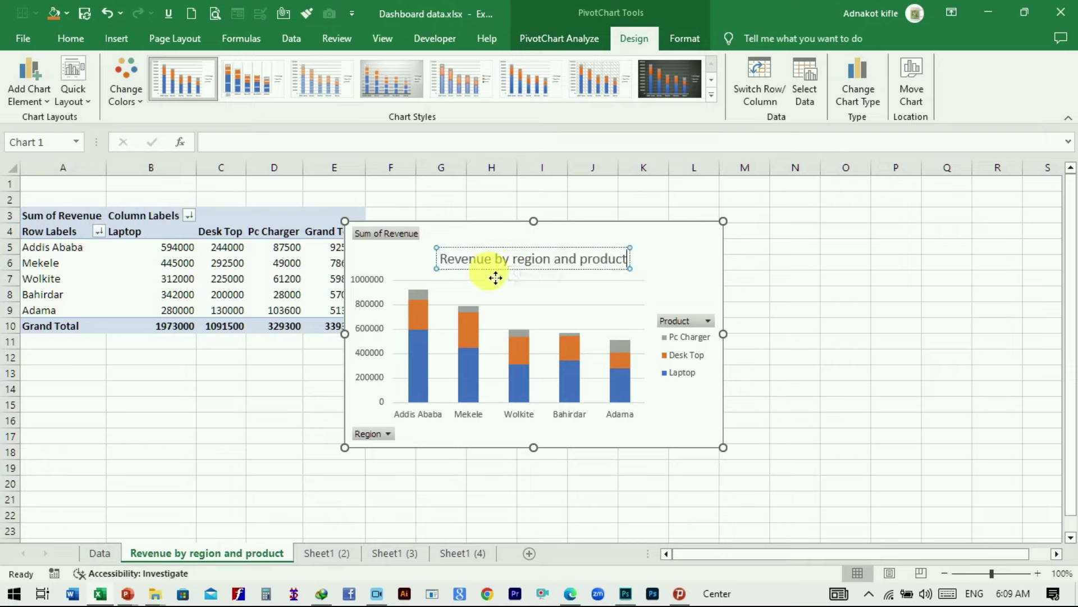
left_click(769, 281)
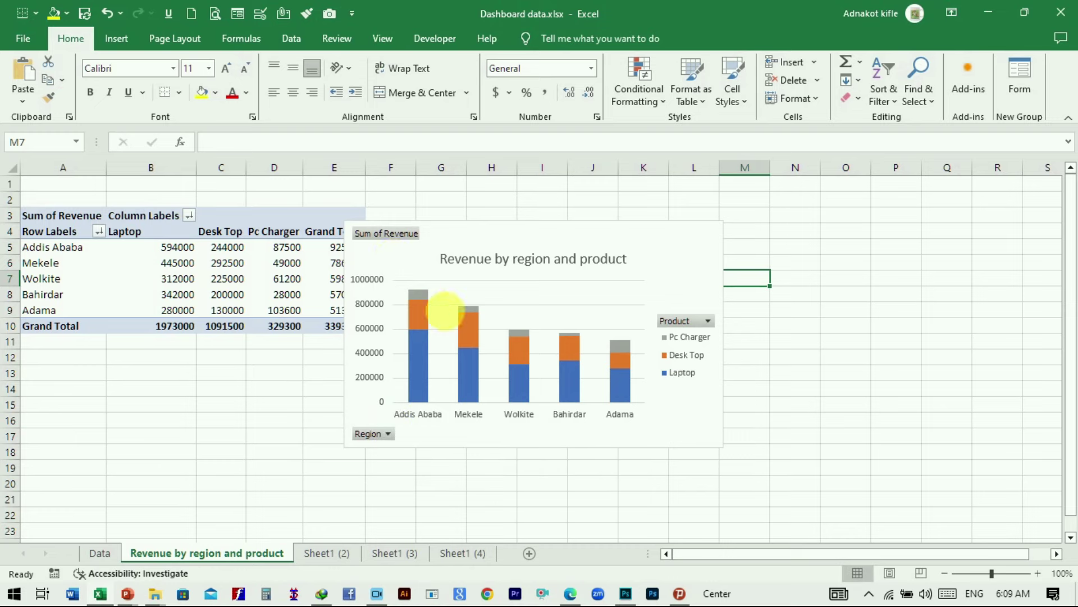
right_click(671, 324)
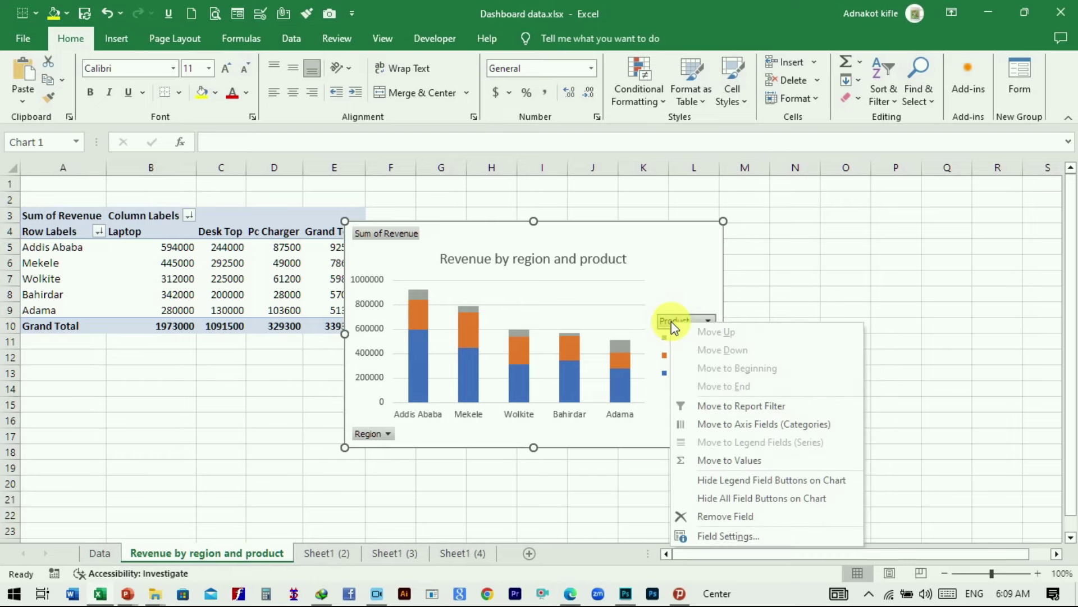
left_click(730, 498)
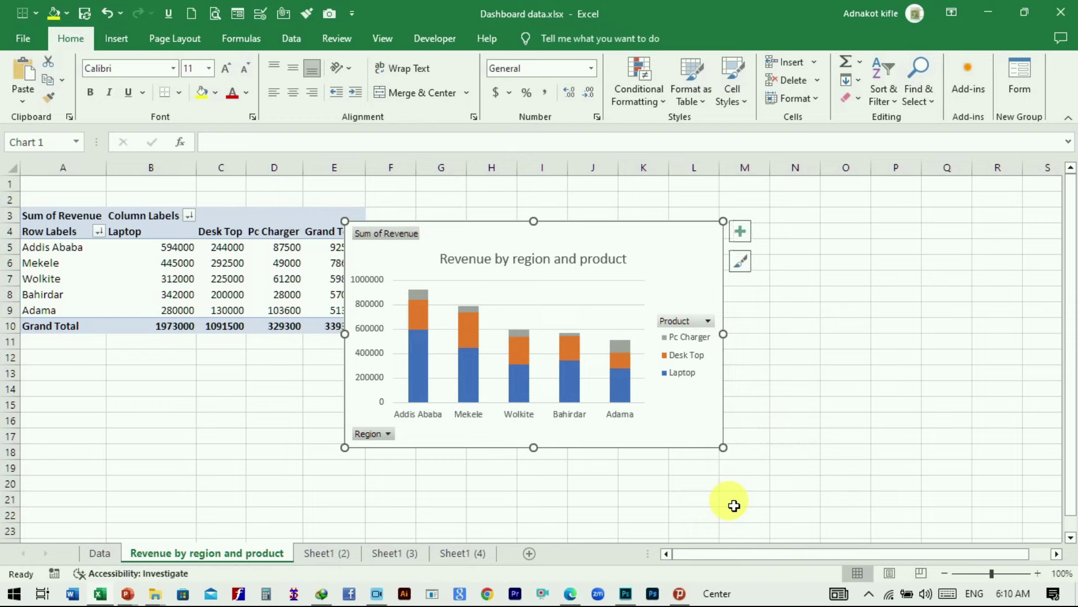
Remove the revenue chart's legend and drag the chart further right, clear of the pivot table.
left_click(831, 360)
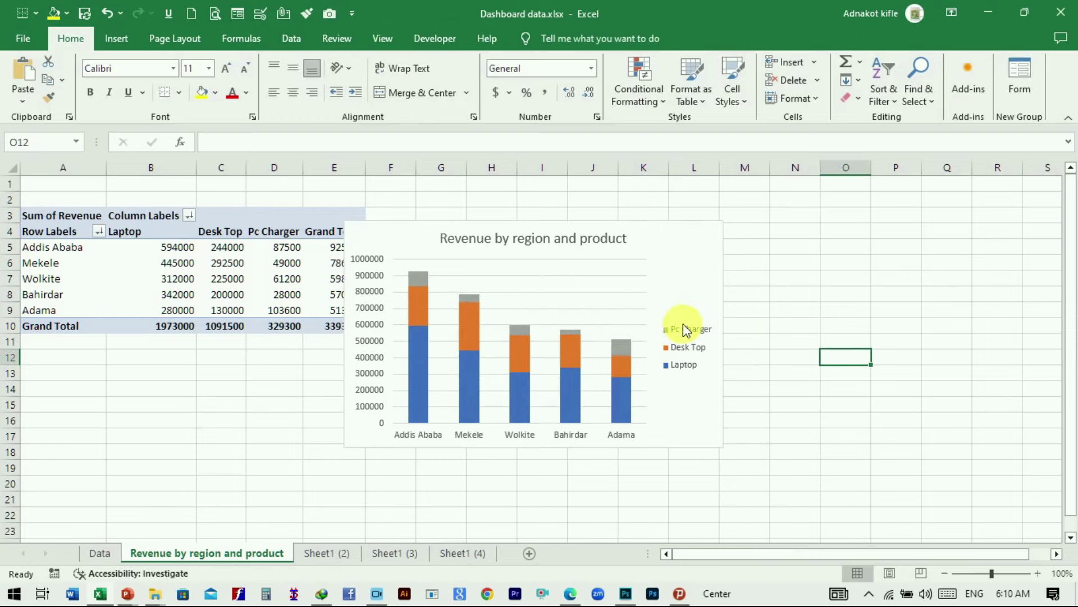
left_click(686, 303)
left_click(745, 232)
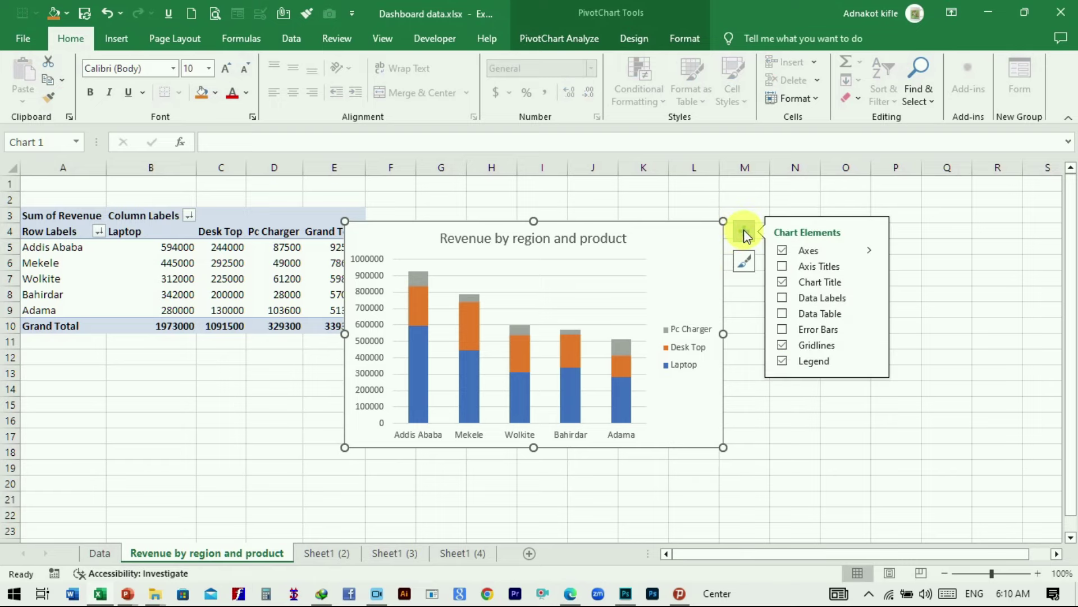
left_click(782, 360)
left_click(798, 429)
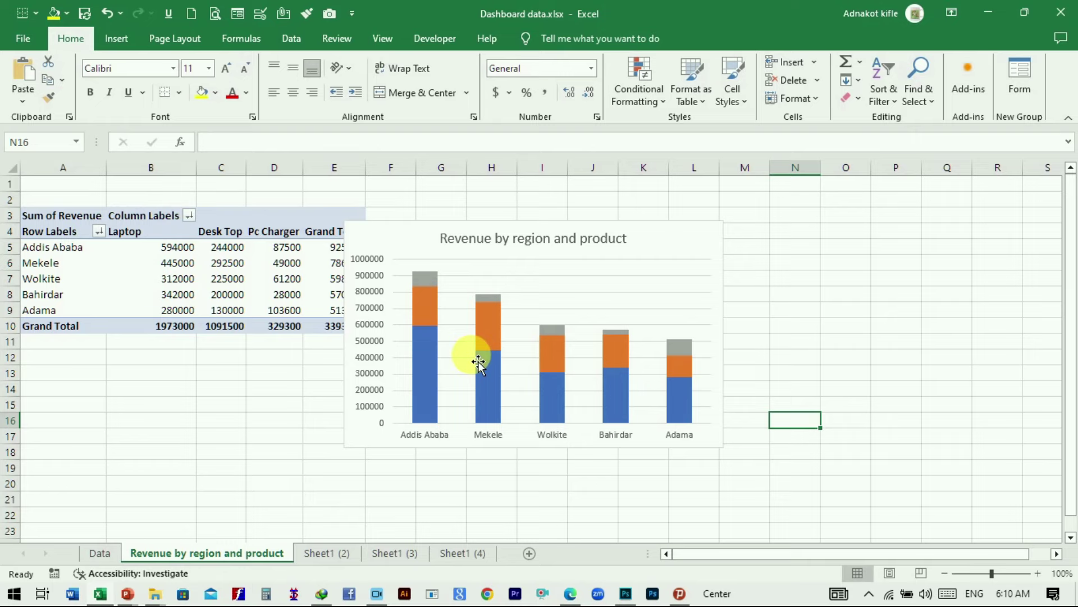
left_click_drag(658, 235, 751, 224)
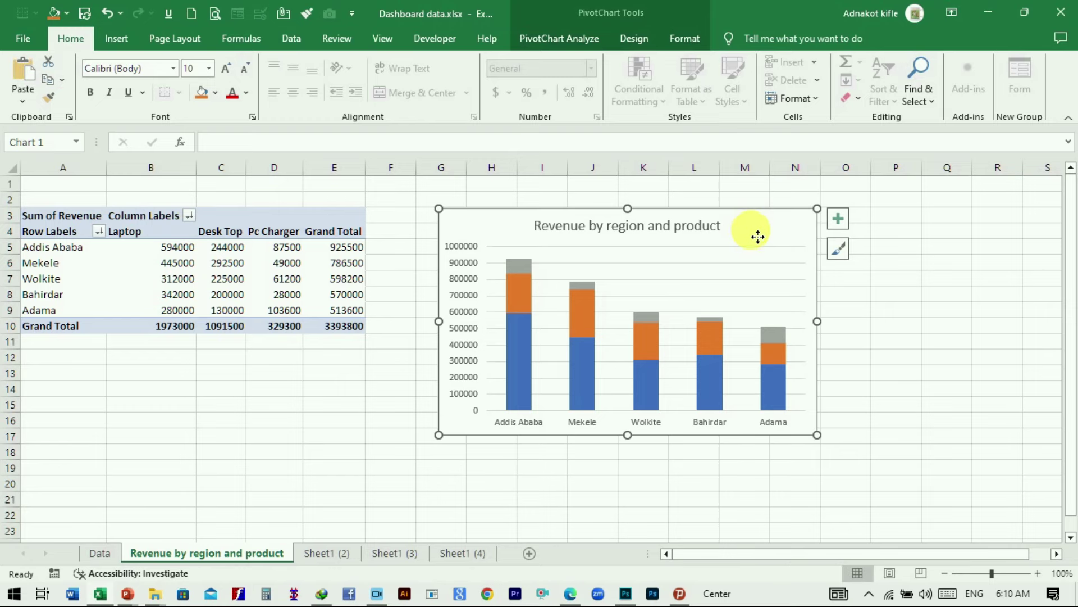
right_click(758, 237)
Copy the revenue chart and add a new blank sheet named 'Dashboard'.
left_click(789, 218)
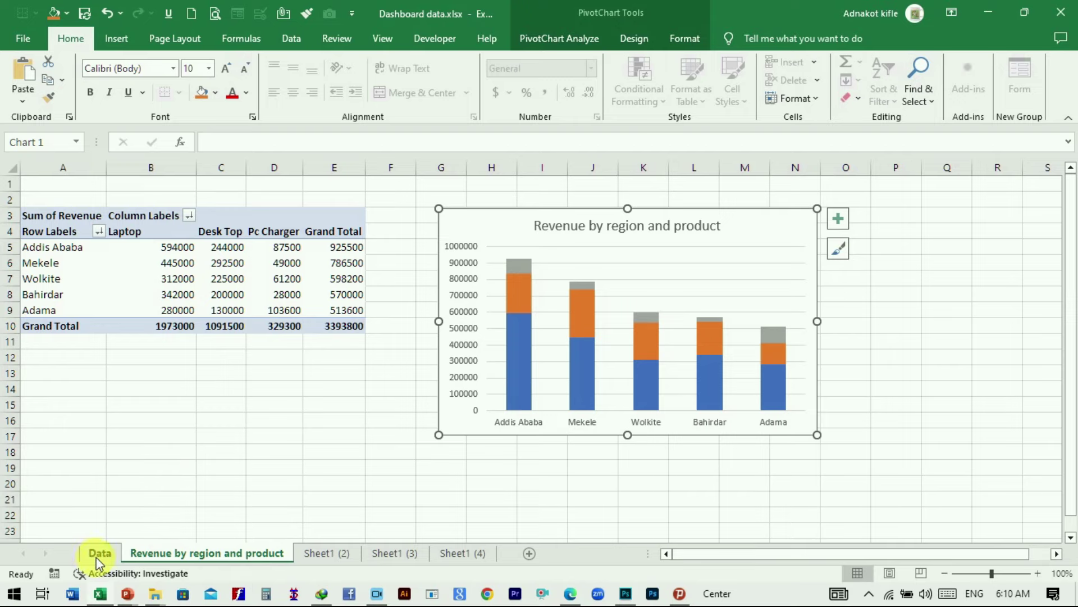
left_click(528, 553)
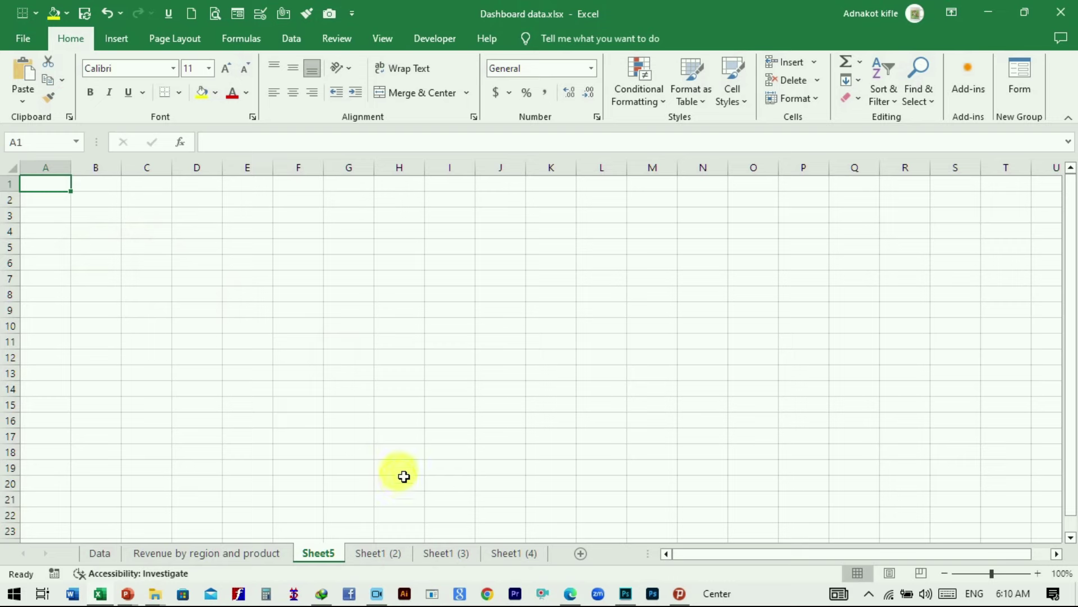
double_click(322, 556)
type("Dashboard")
left_click(298, 278)
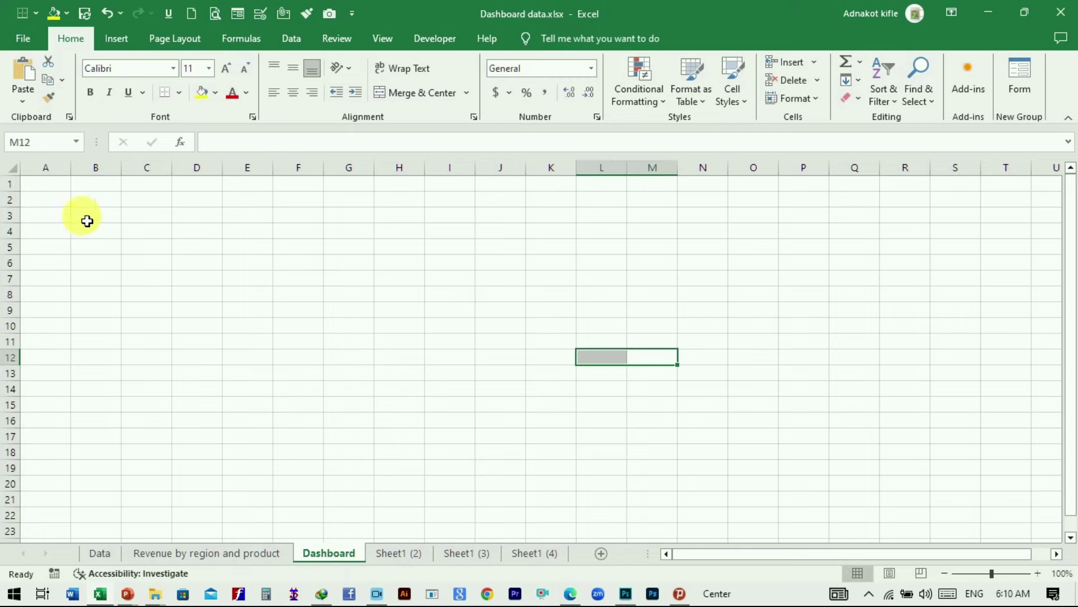
left_click(52, 189)
Enter 'My computer shop dashboard' in A1 at 72 point, merged and centred across A1:S1.
type("My computer shop dashboard")
left_click(79, 215)
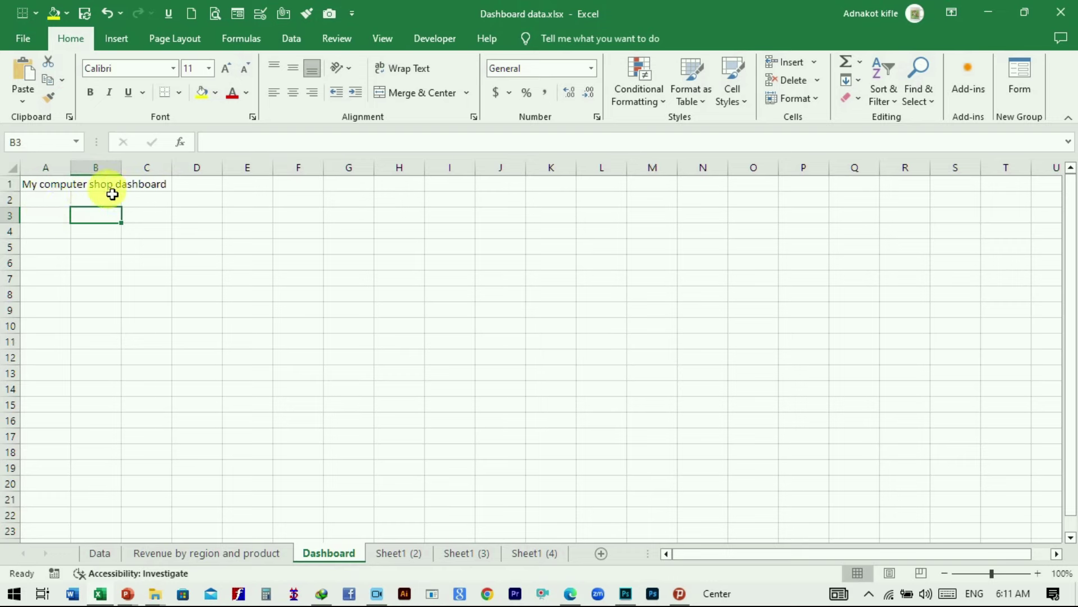
mouse_move(42, 185)
left_mouse_down()
mouse_move(185, 193)
mouse_move(167, 192)
left_mouse_up()
left_click(196, 325)
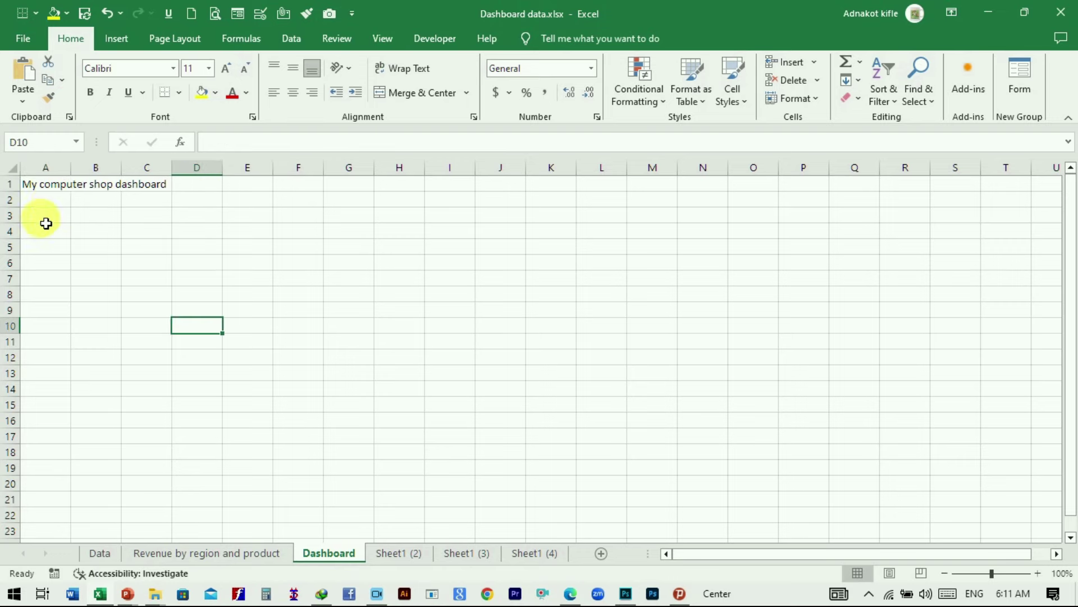
left_click(45, 190)
left_click_drag(45, 192, 164, 186)
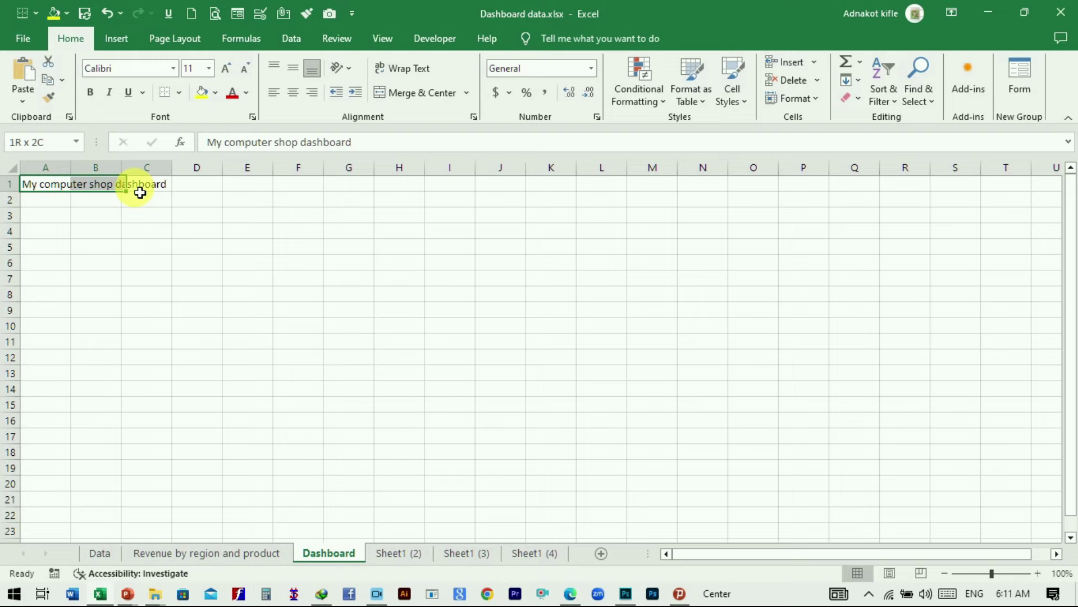
left_click(210, 70)
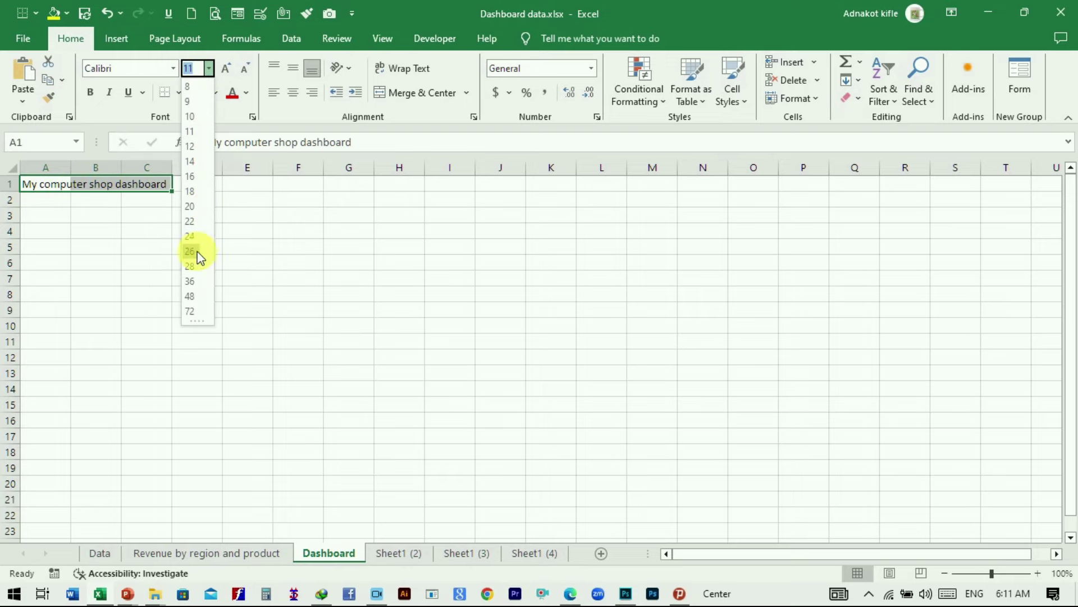
left_click(190, 311)
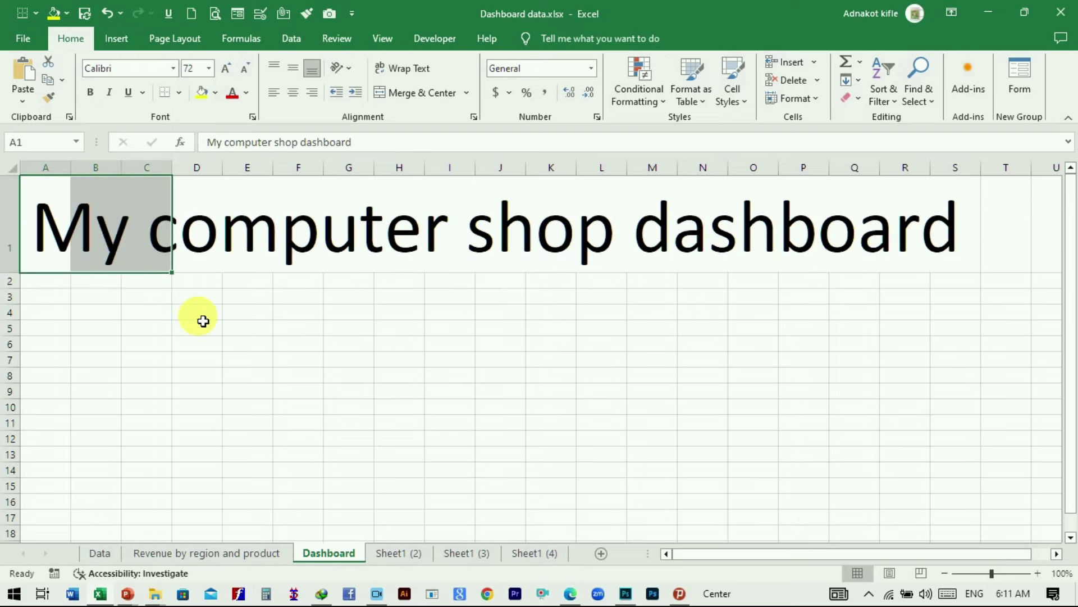
left_click(283, 360)
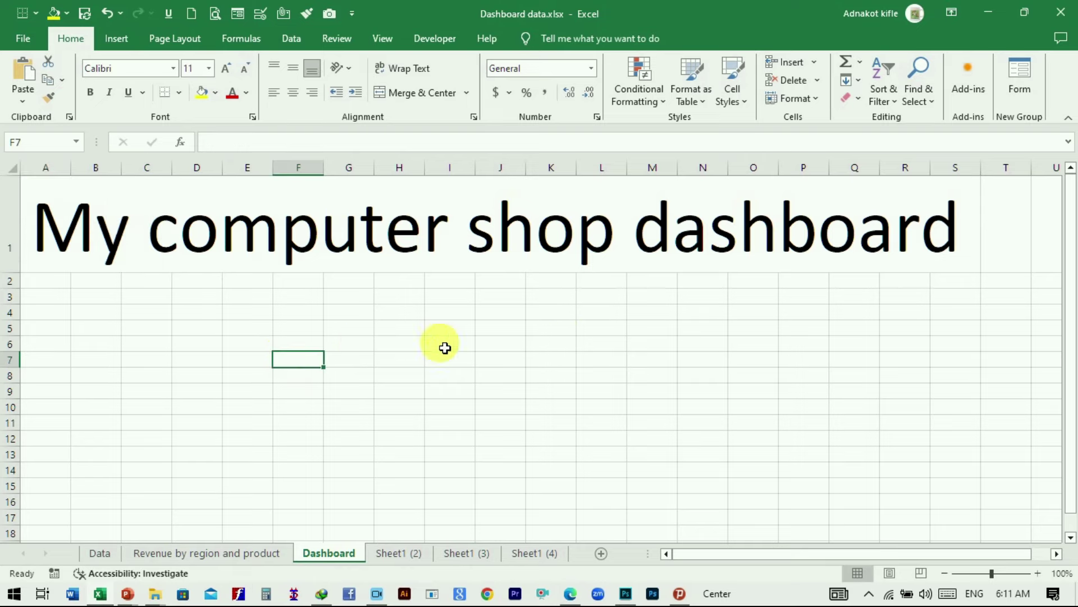
left_click_drag(57, 217, 952, 238)
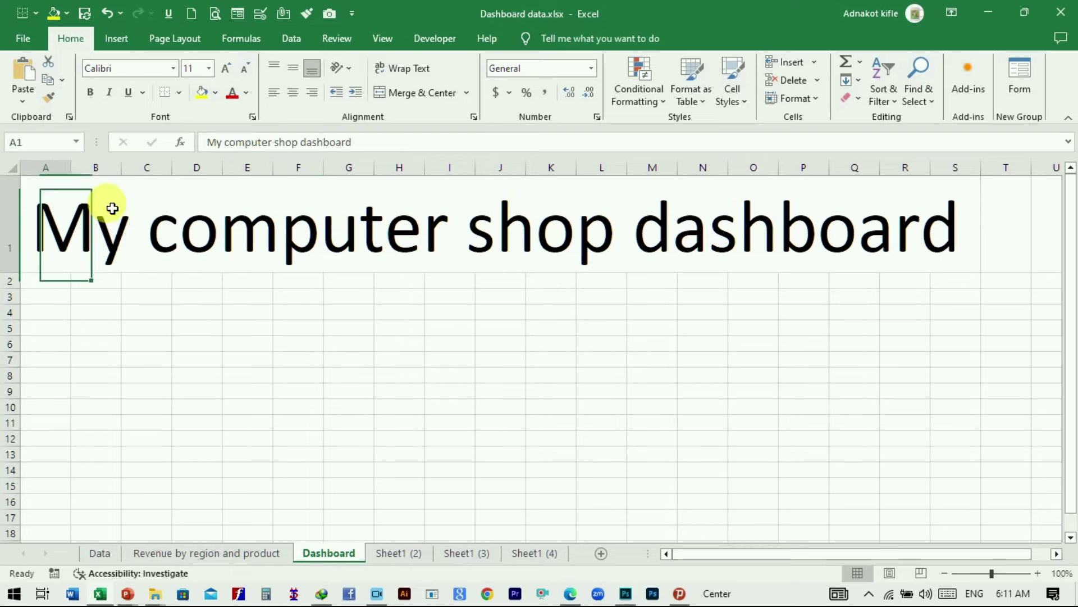
left_click(416, 94)
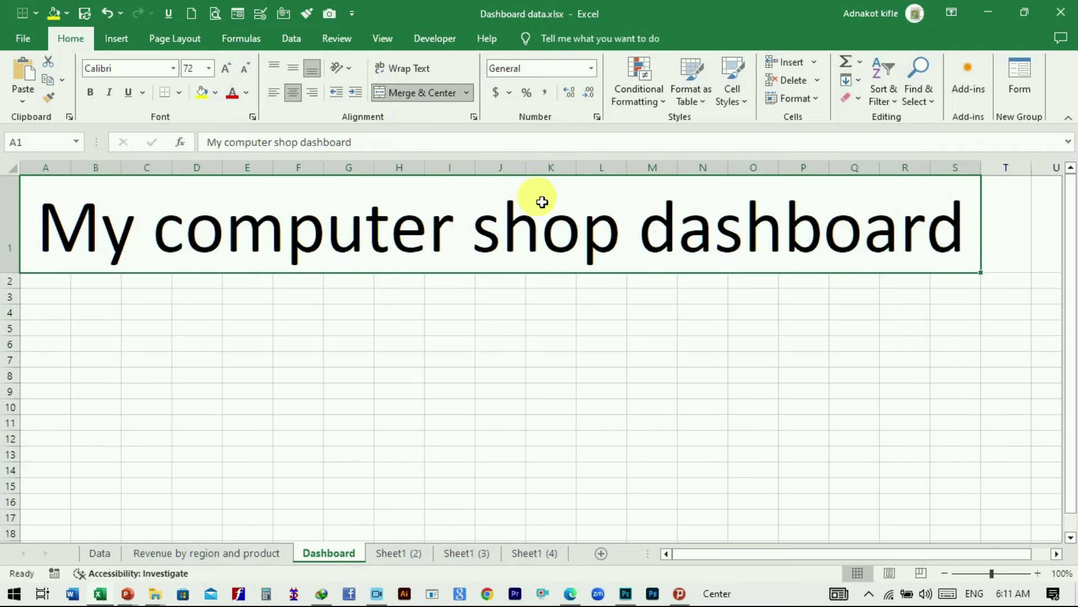
Give the title banner a dark blue fill with bold white text.
left_click(547, 330)
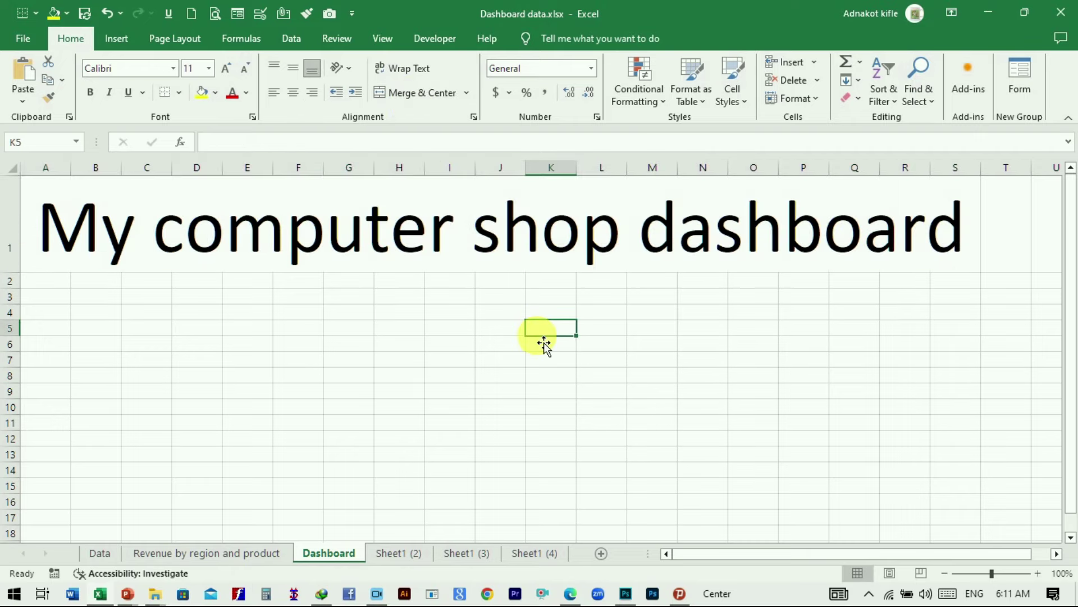
left_click(53, 203)
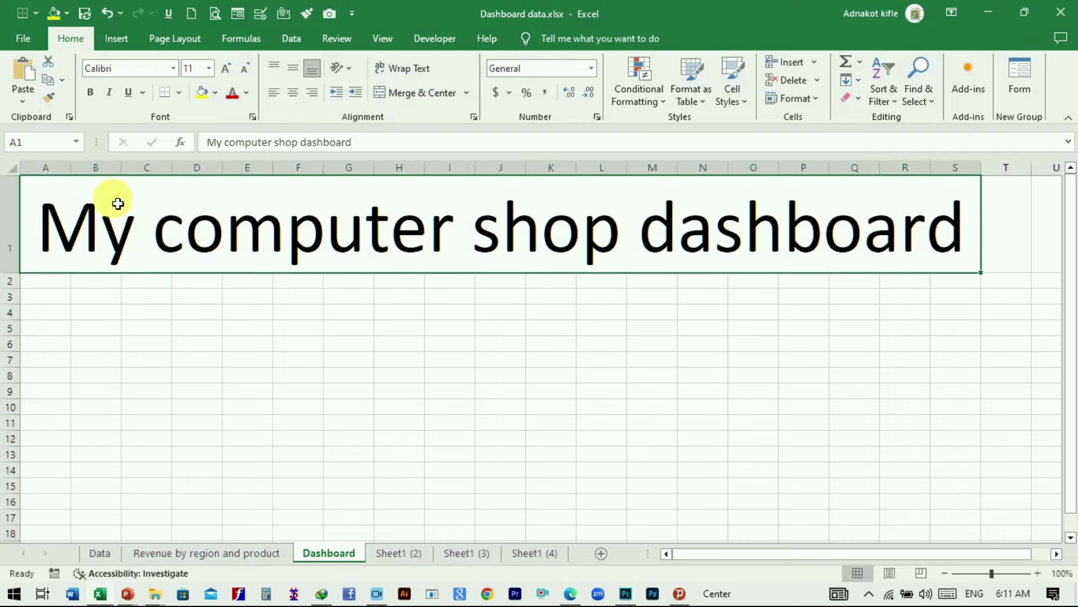
left_click(246, 94)
left_click(216, 94)
left_click(215, 92)
left_click(309, 240)
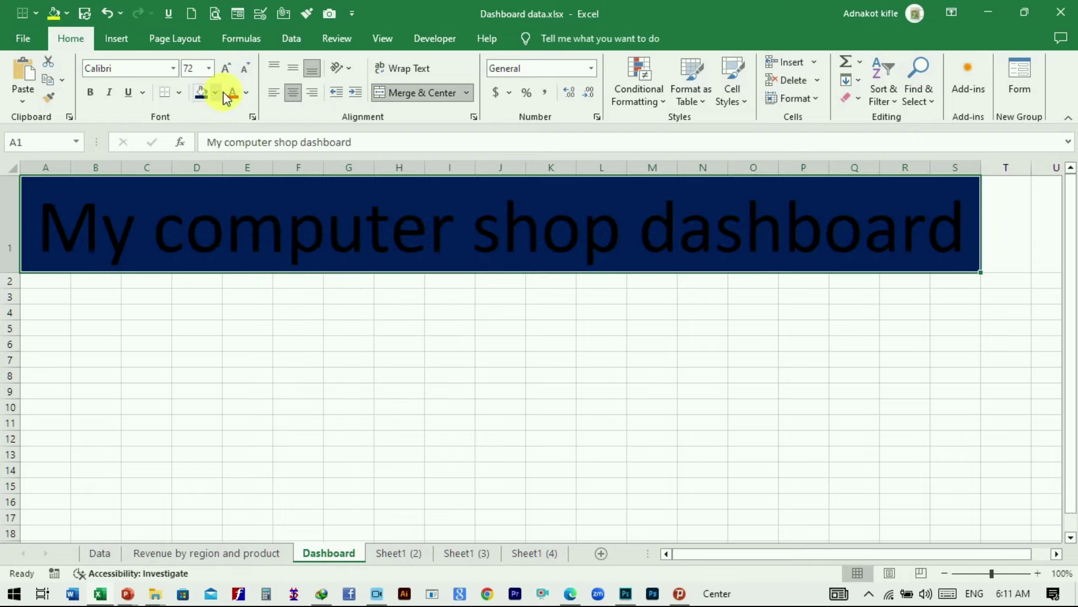
left_click(247, 94)
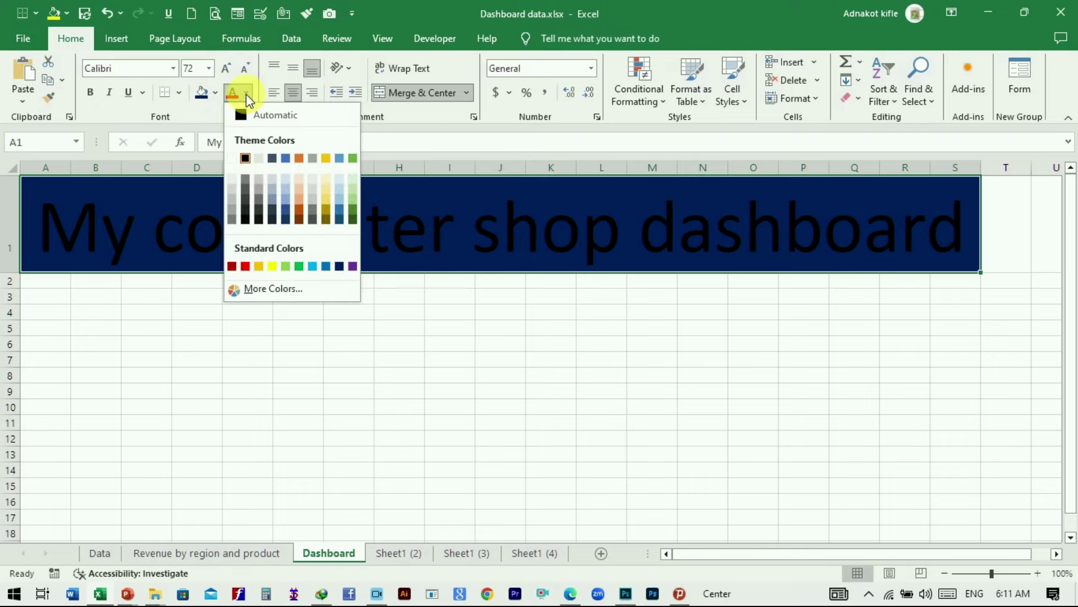
left_click(241, 159)
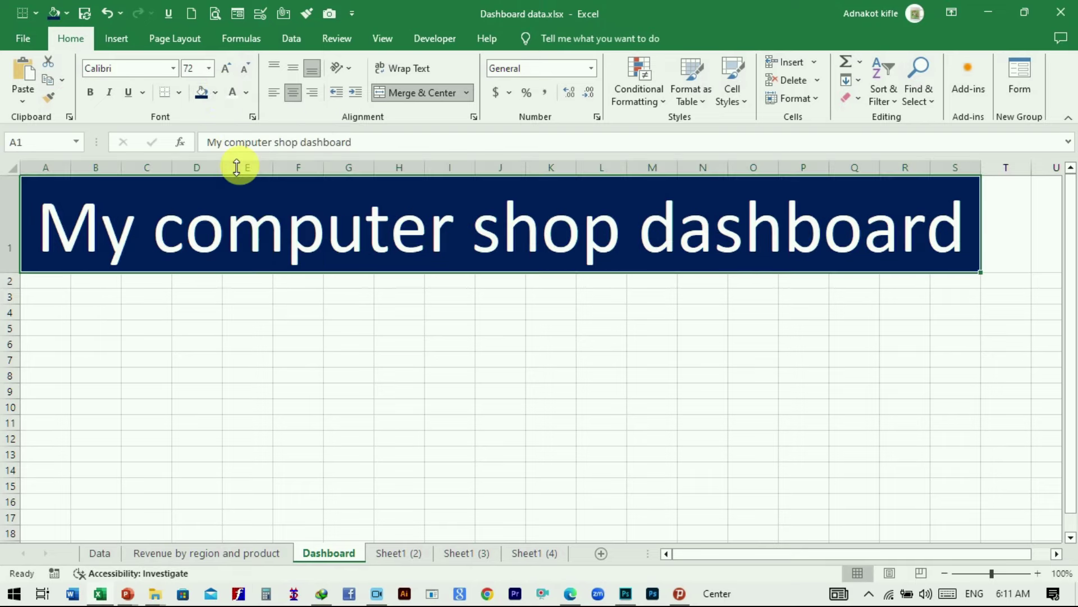
left_click(89, 92)
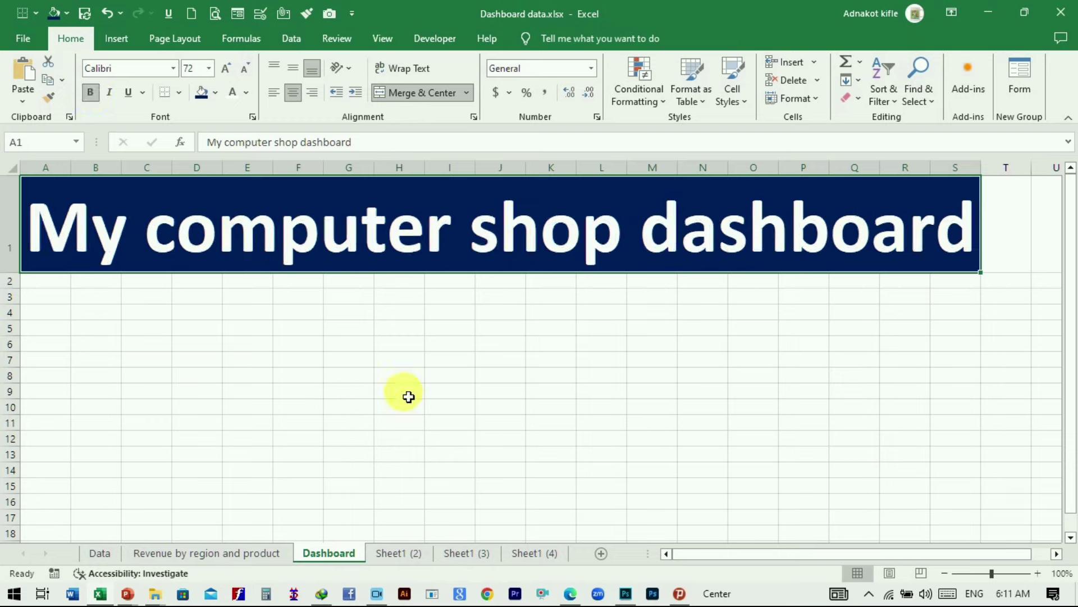
left_click(454, 394)
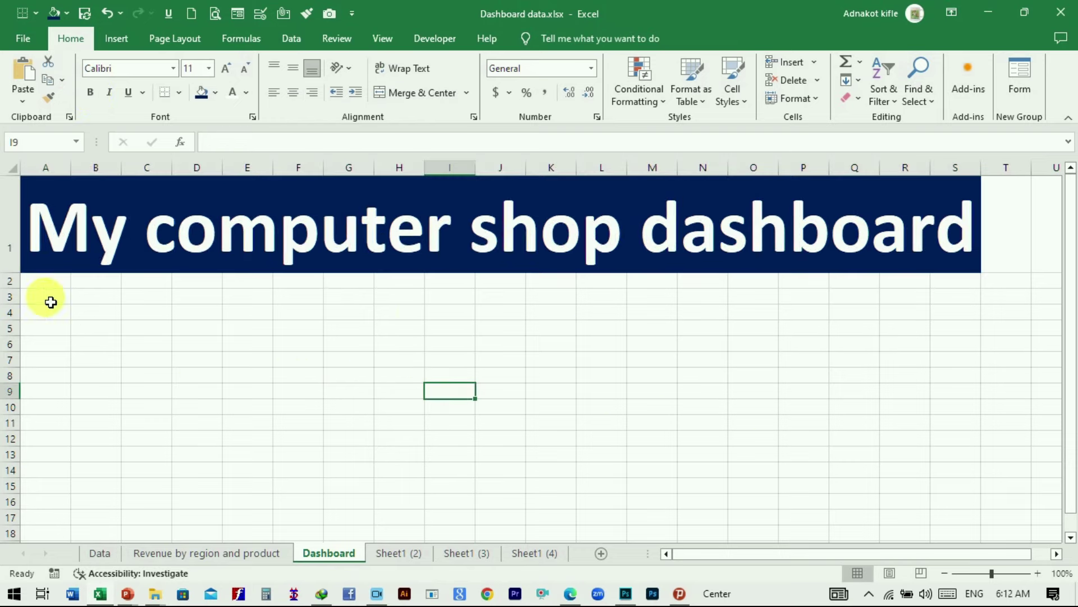
left_click(189, 328)
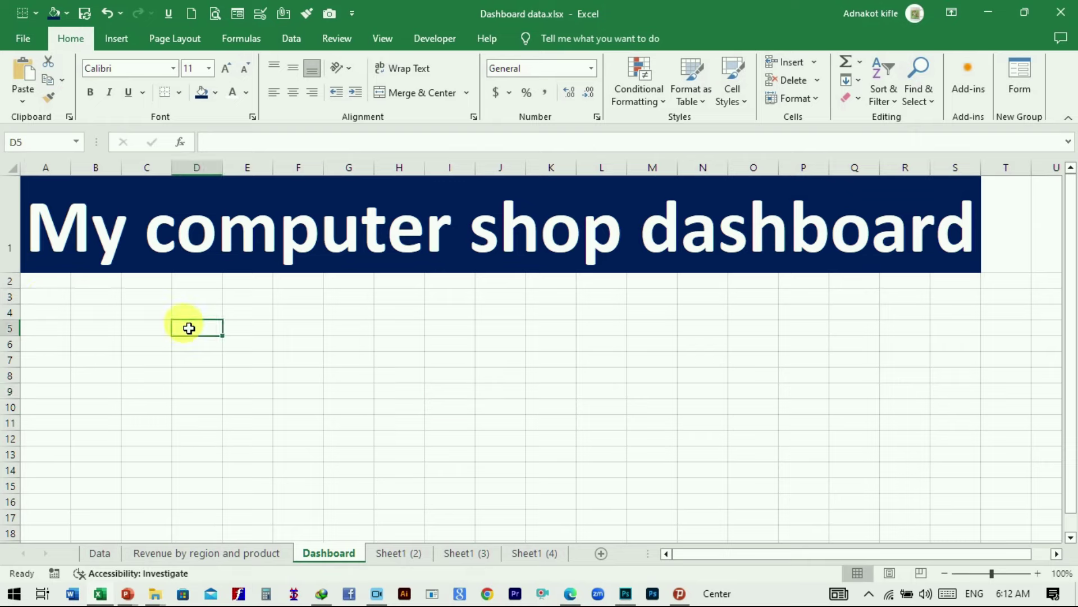
Paste the revenue chart onto the Dashboard under the title banner, then go to Sheet1 (2).
key("ctrl+v")
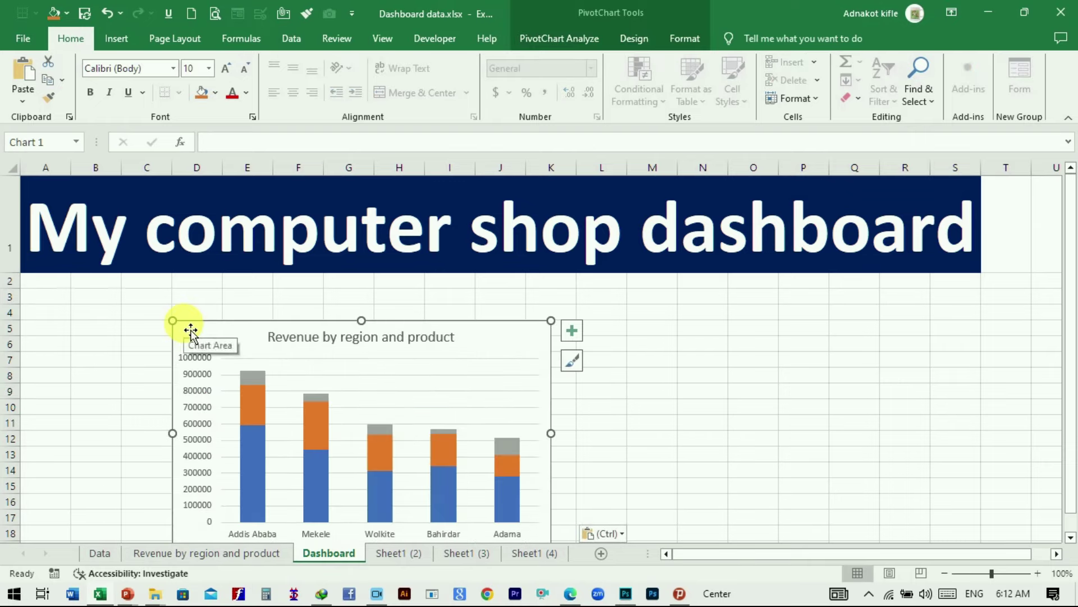
mouse_move(484, 334)
left_mouse_down()
mouse_move(420, 296)
mouse_move(359, 297)
left_mouse_up()
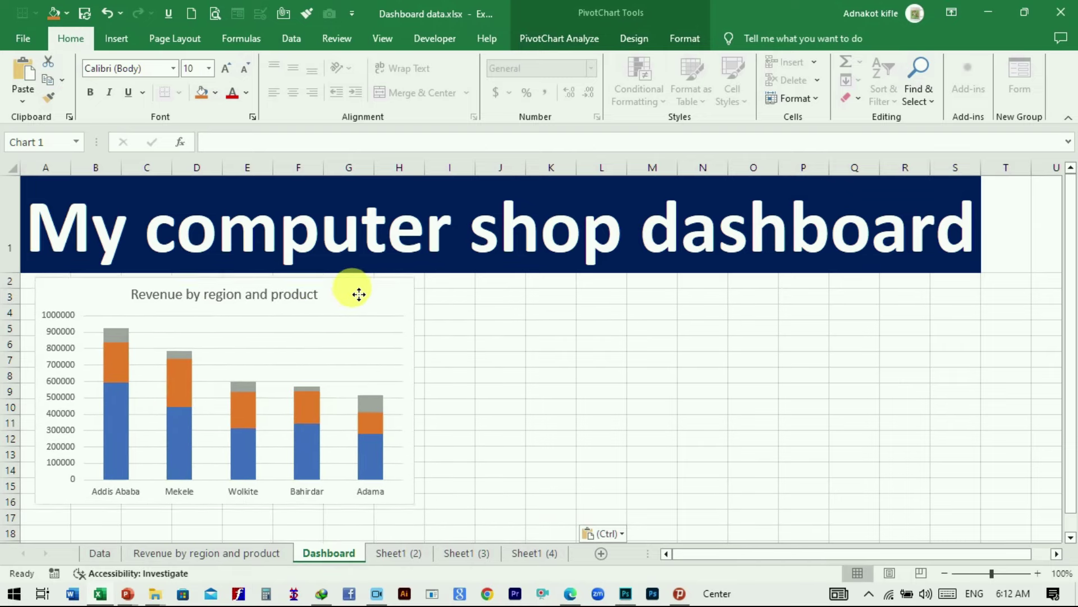
left_click(536, 373)
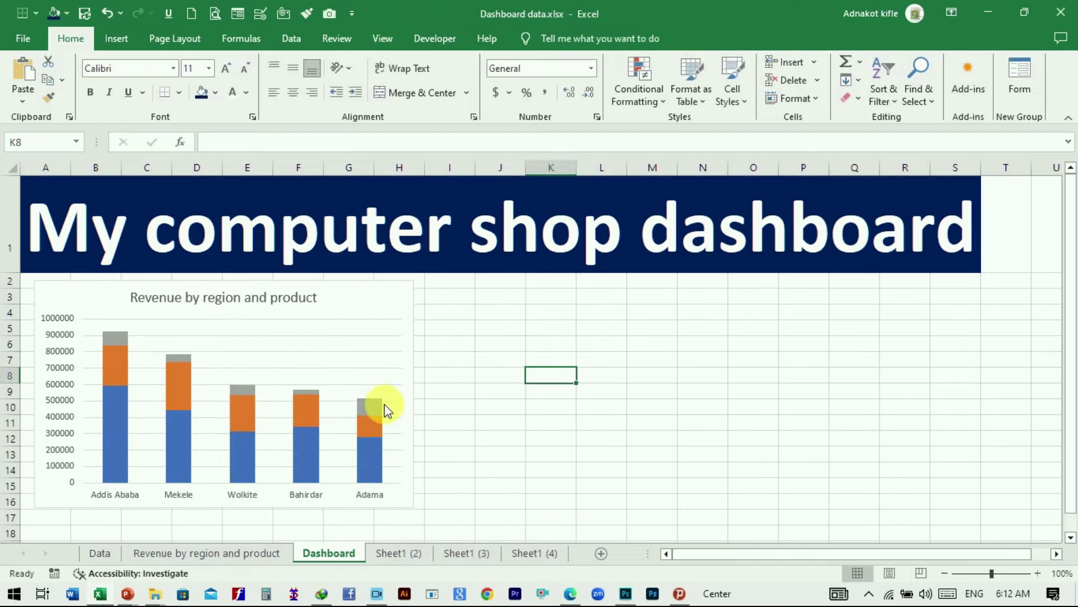
mouse_move(365, 293)
left_mouse_down()
mouse_move(594, 303)
mouse_move(585, 300)
left_mouse_up()
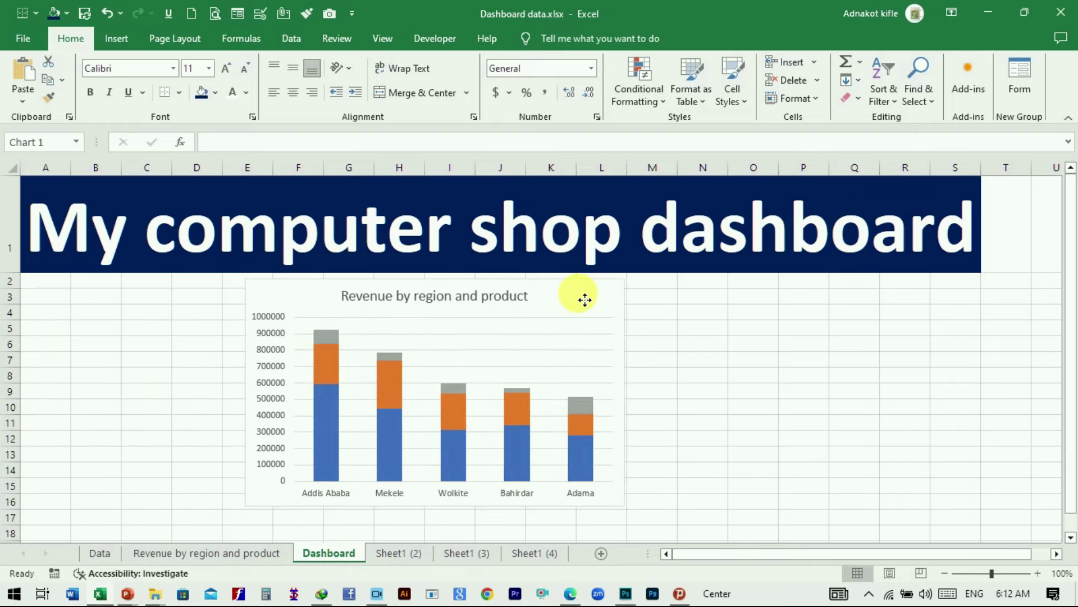
left_click_drag(585, 300, 561, 298)
left_click(752, 375)
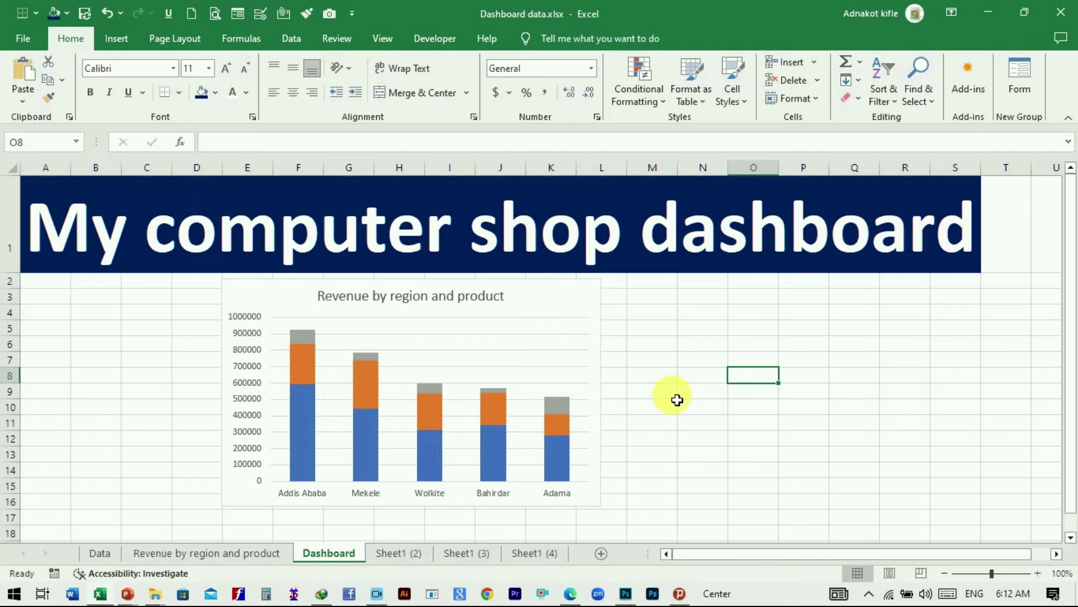
left_click(393, 553)
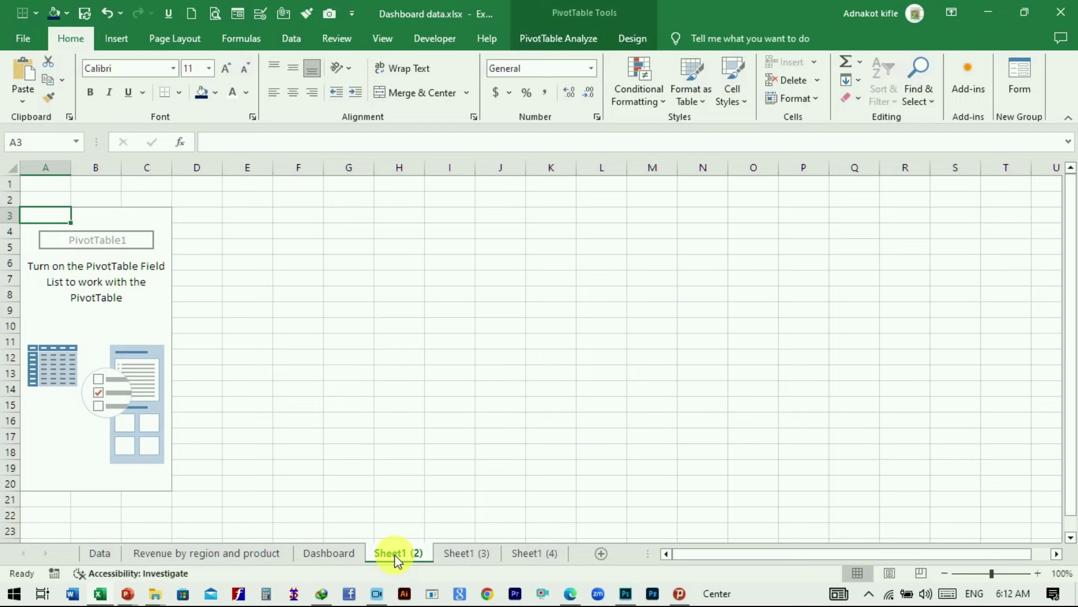
Rename Sheet1 (2) to 'Unit sold each month'.
double_click(397, 554)
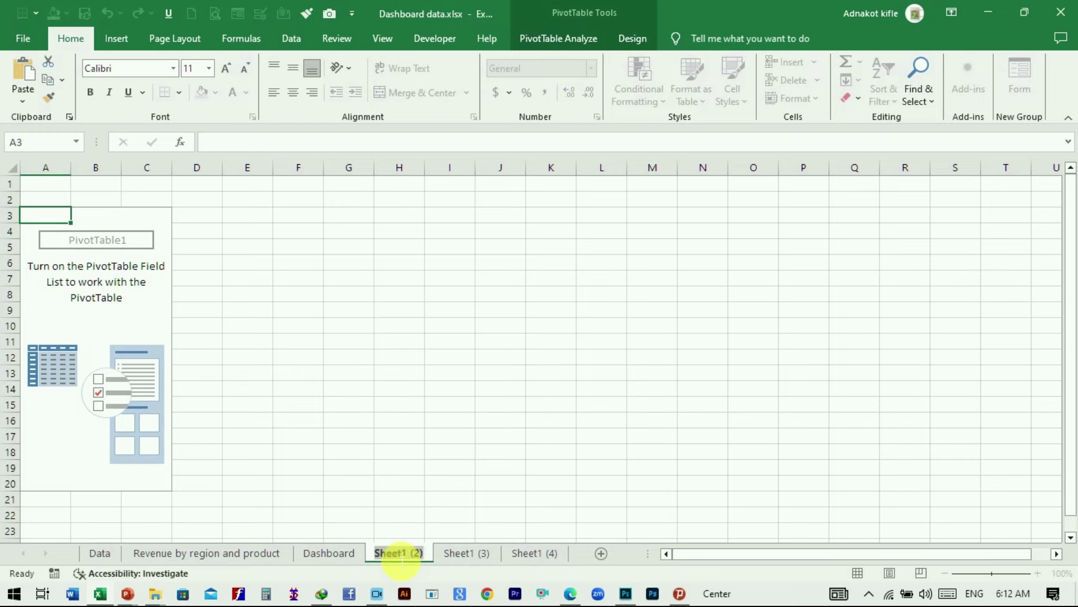
type("Unit sold each month")
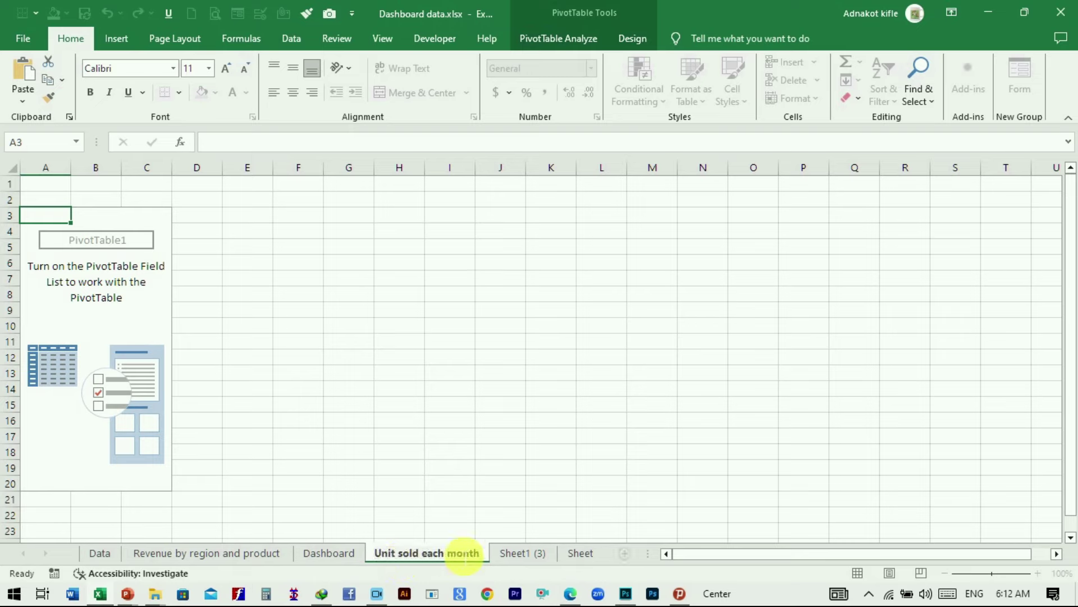
left_click(453, 499)
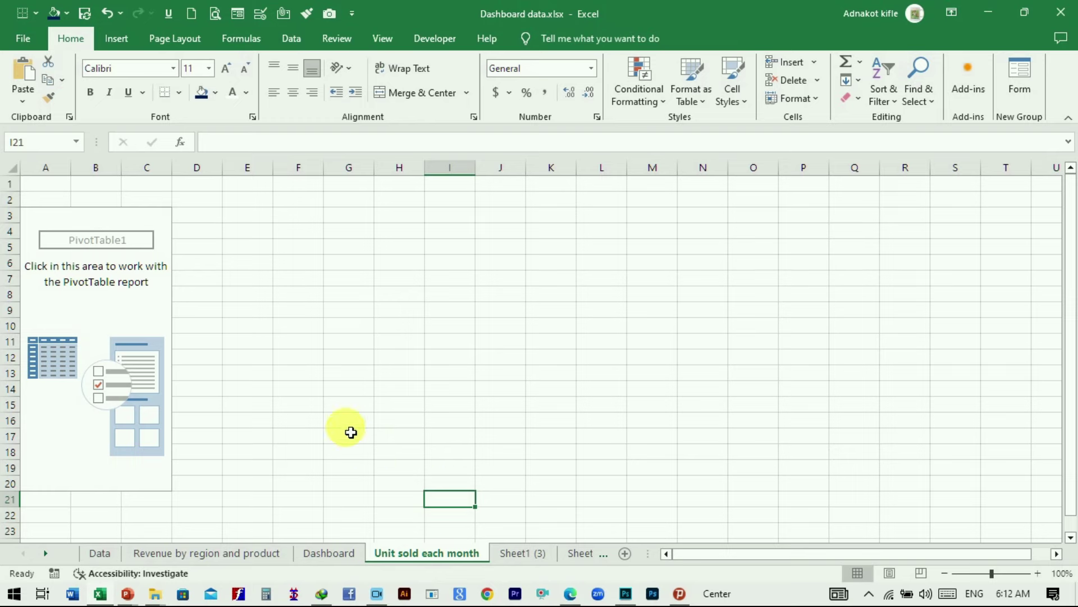
Add the Date field to the pivot table rows, grouped by month.
left_click(153, 319)
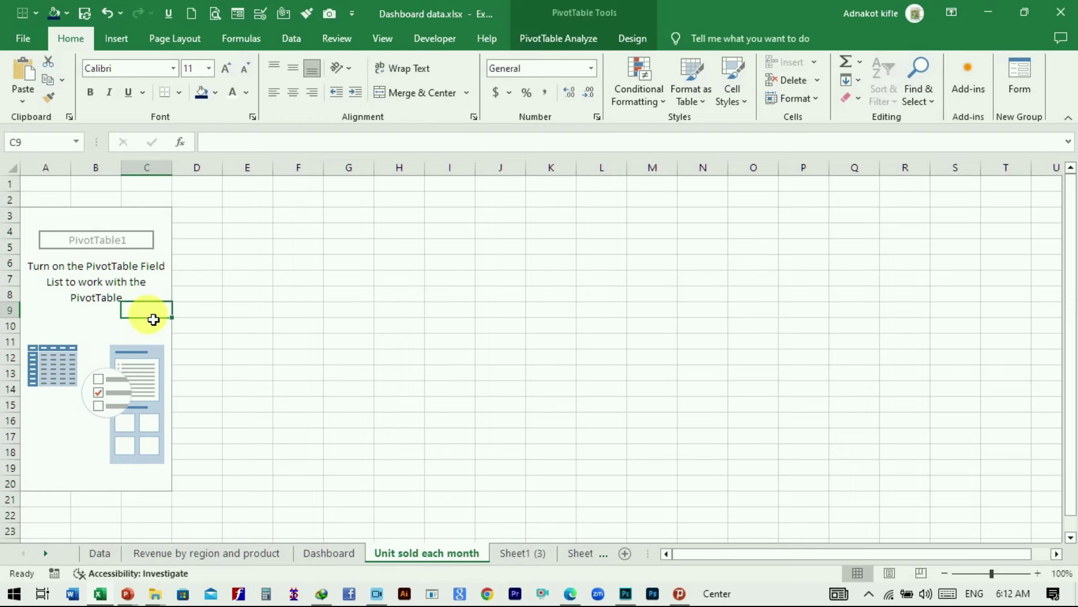
left_click(544, 38)
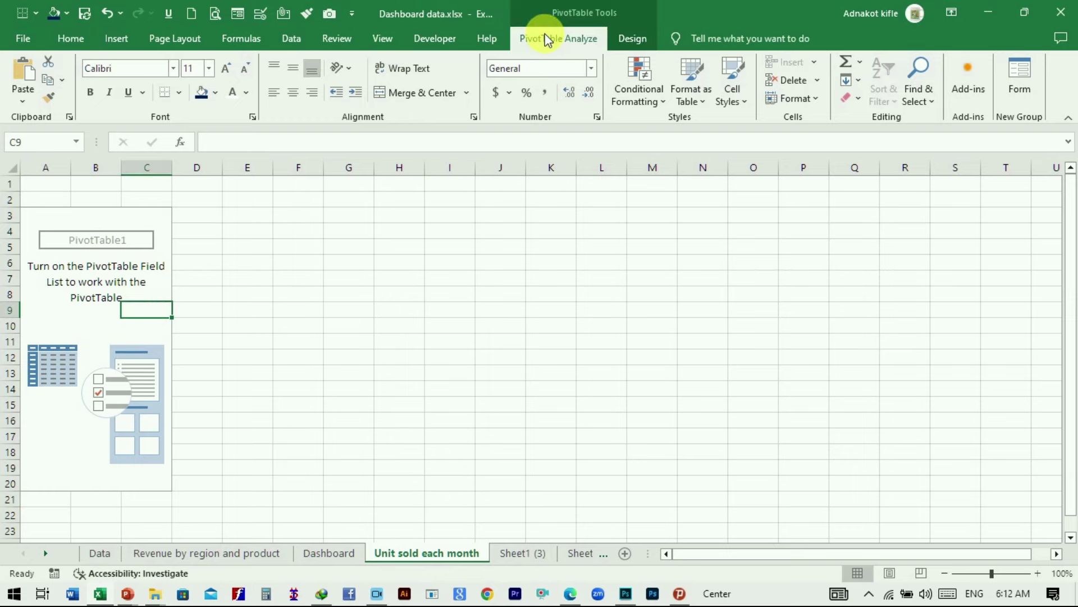
left_click(977, 64)
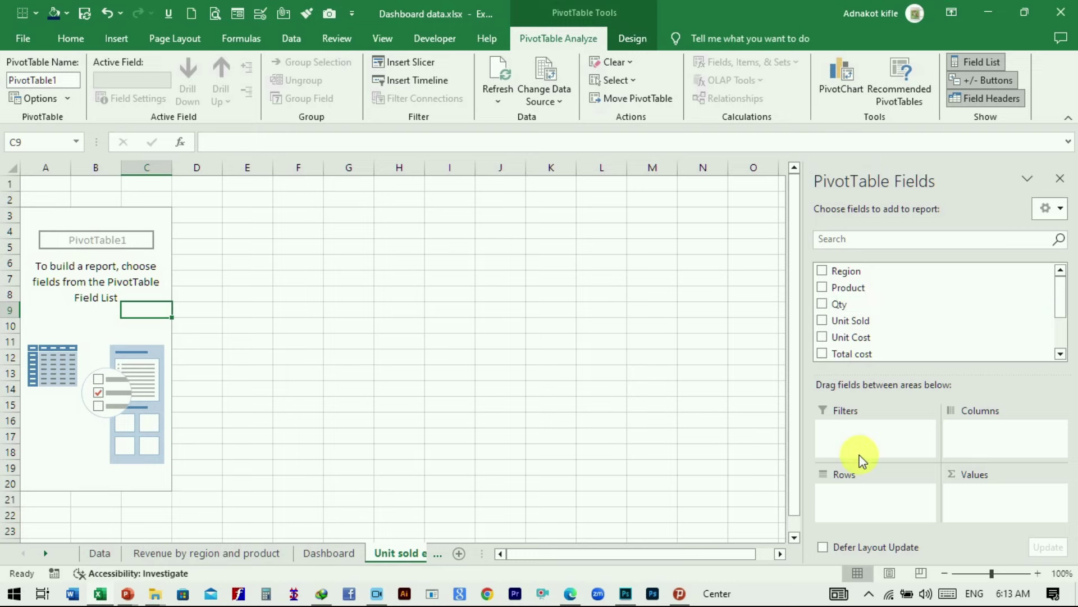
scroll(865, 313, "down", 2)
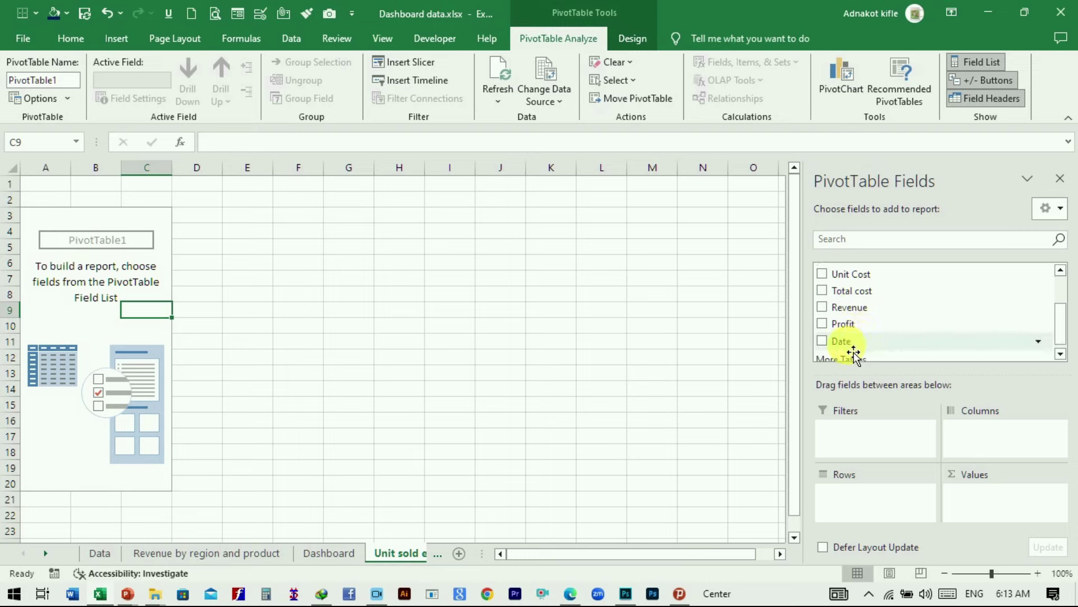
mouse_move(846, 350)
left_mouse_down()
mouse_move(871, 490)
mouse_move(855, 499)
left_mouse_up()
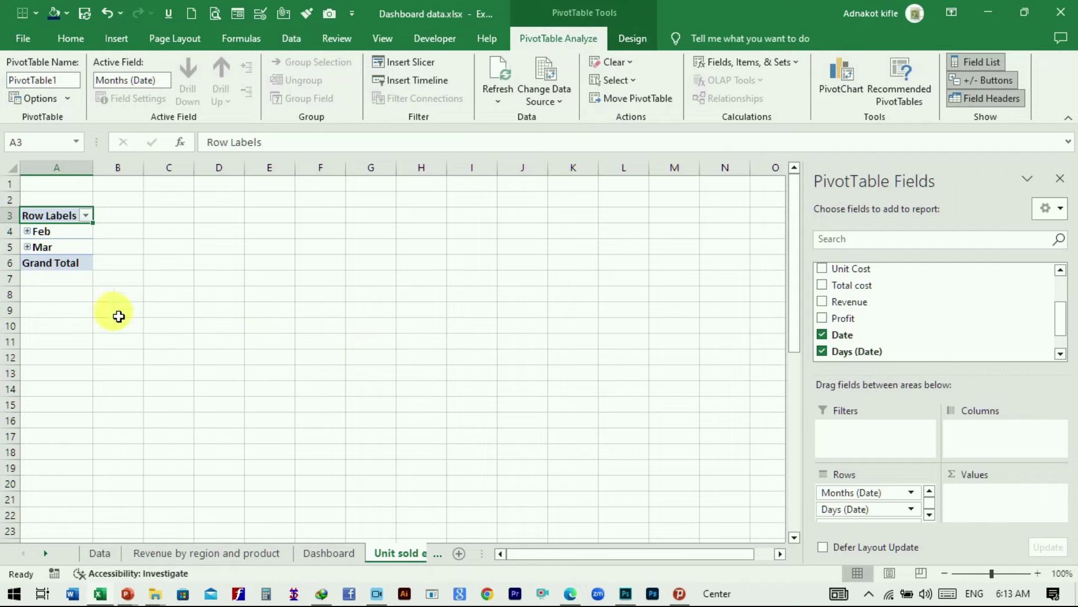
Sum Unit Sold per month in the pivot: Mar 41000, Apr 460000, May 171400, total 672400.
left_click(99, 553)
scroll(538, 398, "up", 1)
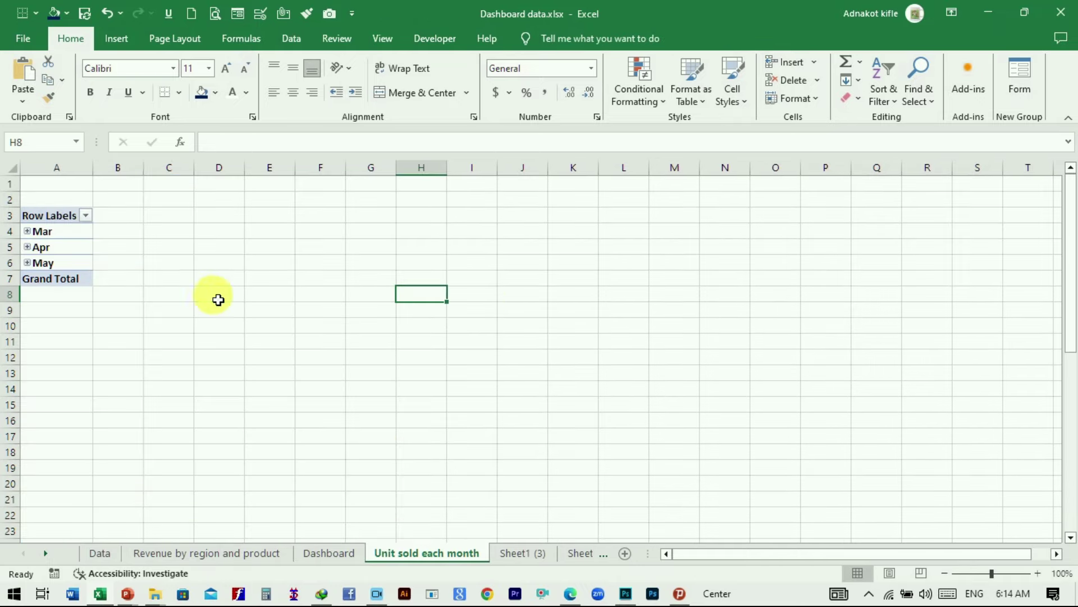
left_click(217, 296)
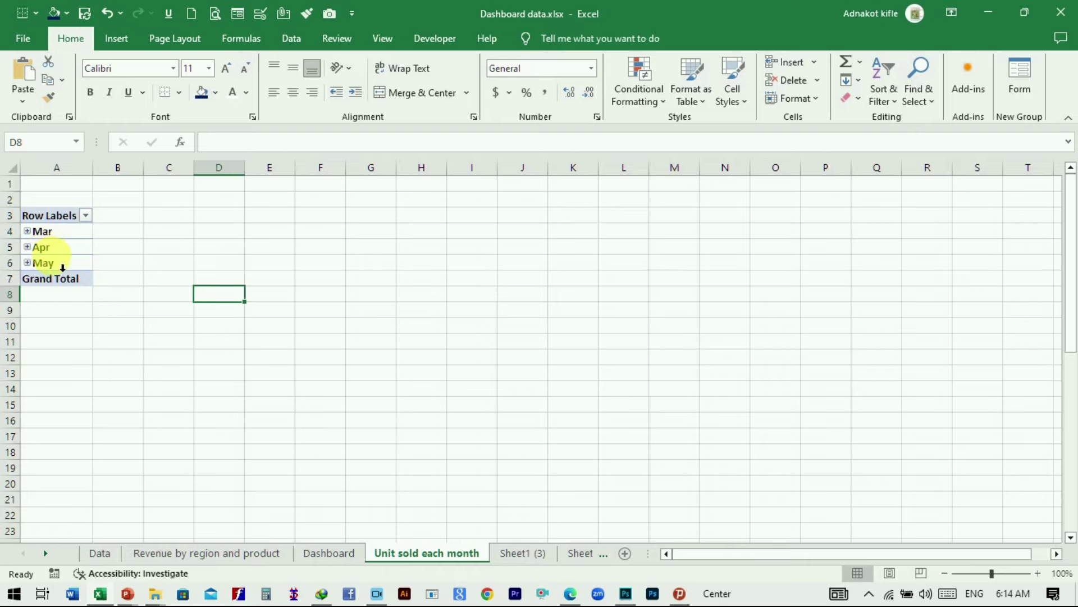
left_click(84, 245)
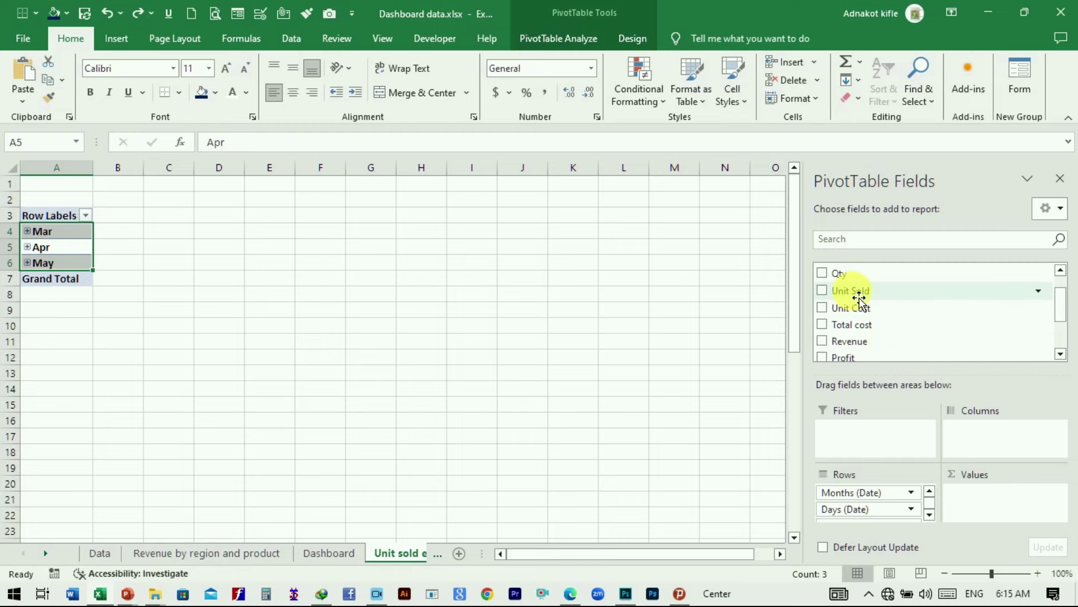
left_click_drag(859, 298, 945, 385)
left_click_drag(959, 422, 989, 505)
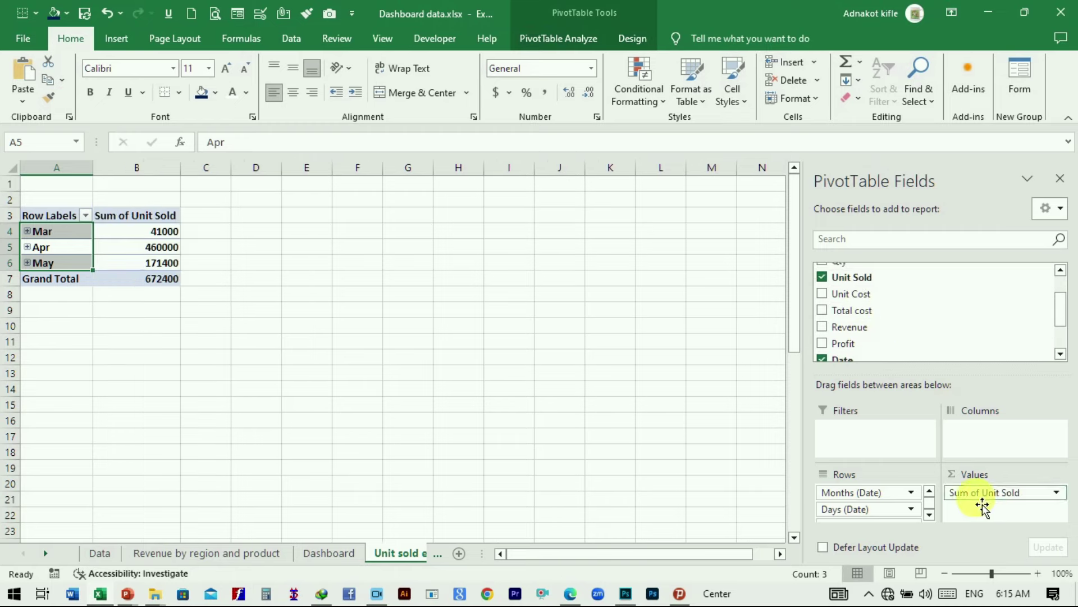
left_click(428, 360)
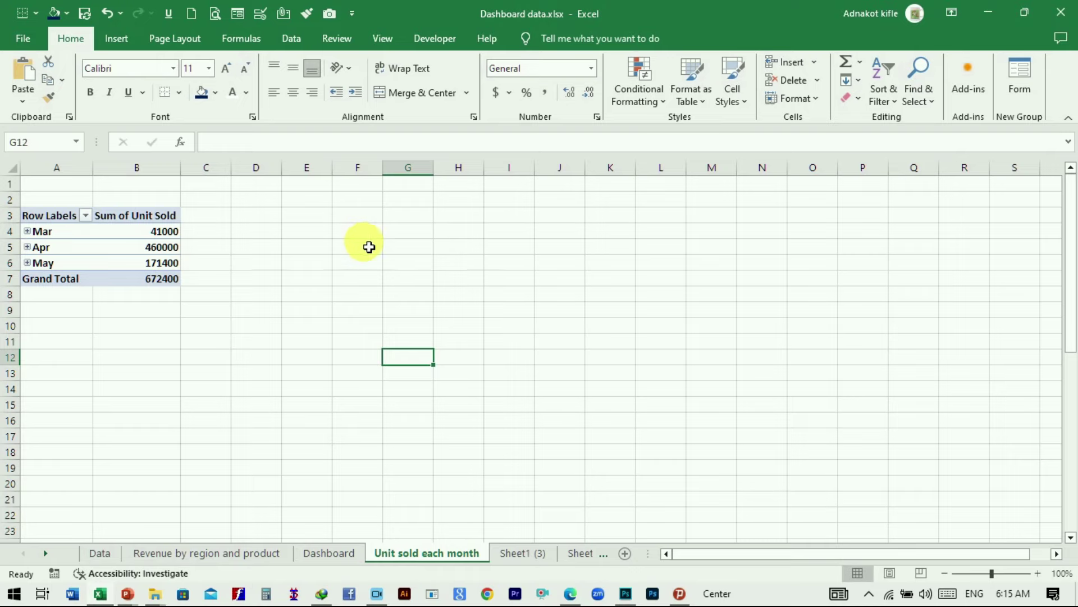
left_click(125, 236)
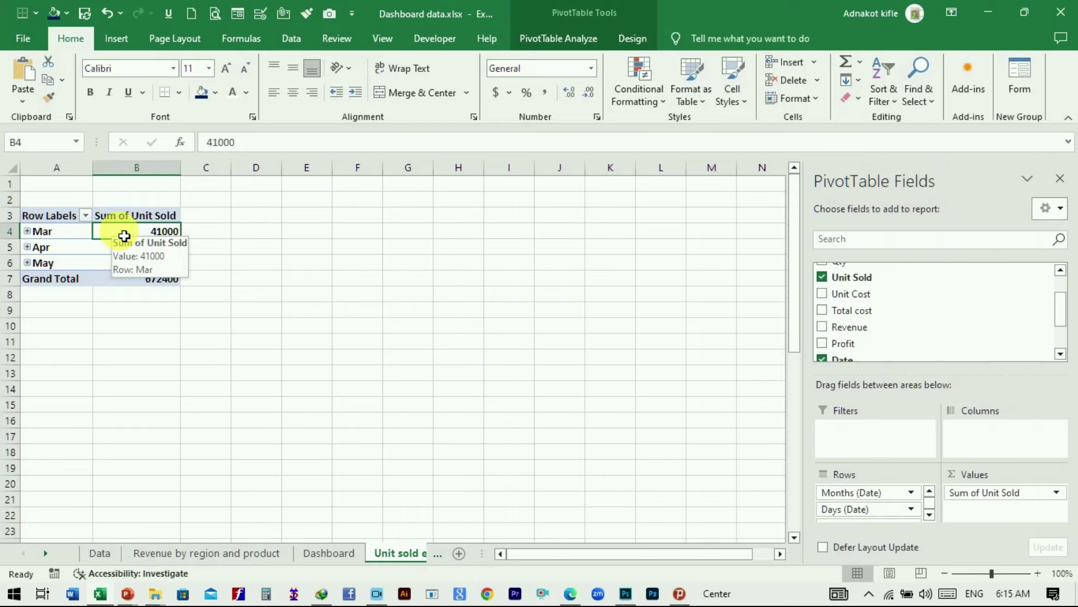
left_click(548, 38)
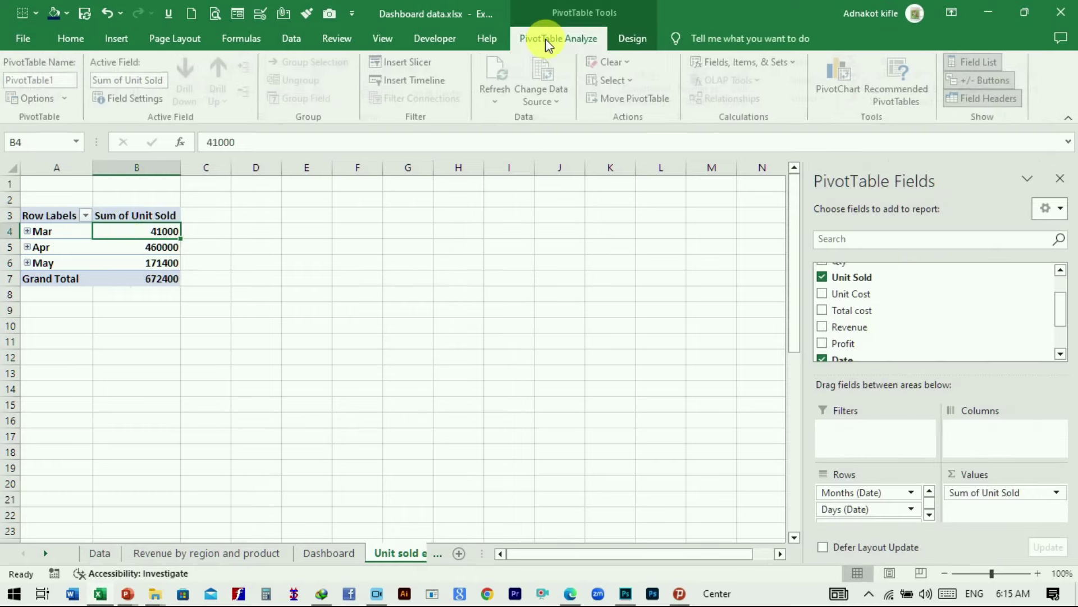
scroll(557, 45, "down", 1)
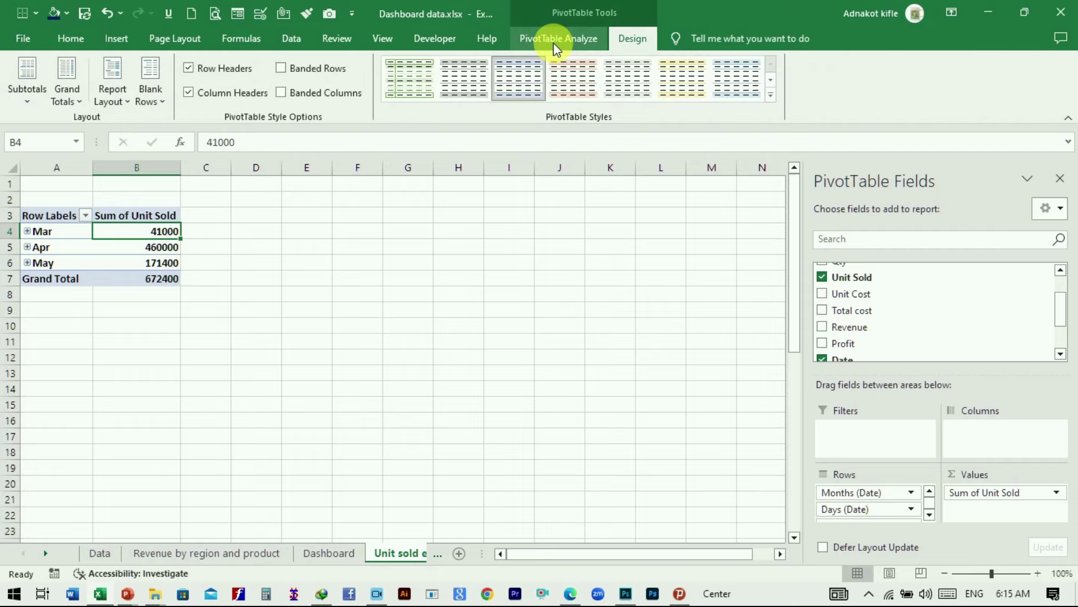
Insert a line PivotChart of monthly units sold and place it beside the pivot table.
left_click(560, 41)
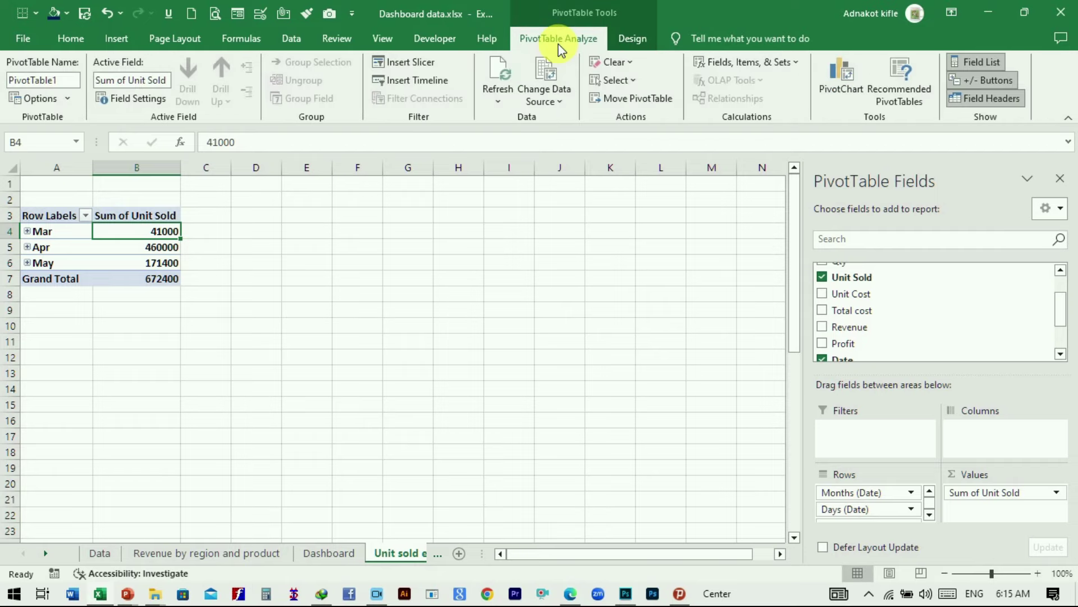
left_click(841, 79)
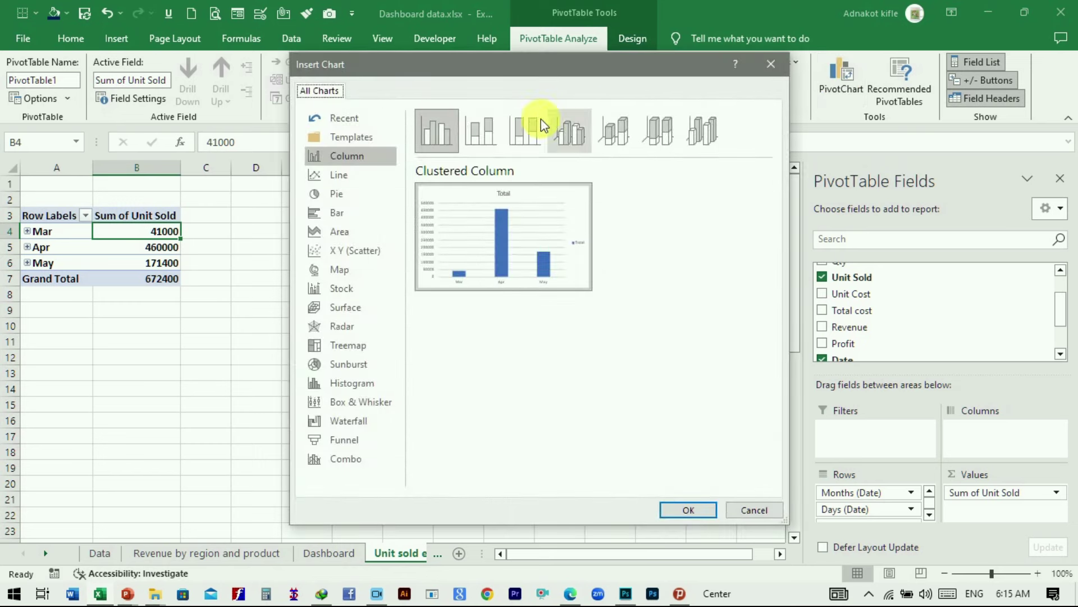
left_click(341, 176)
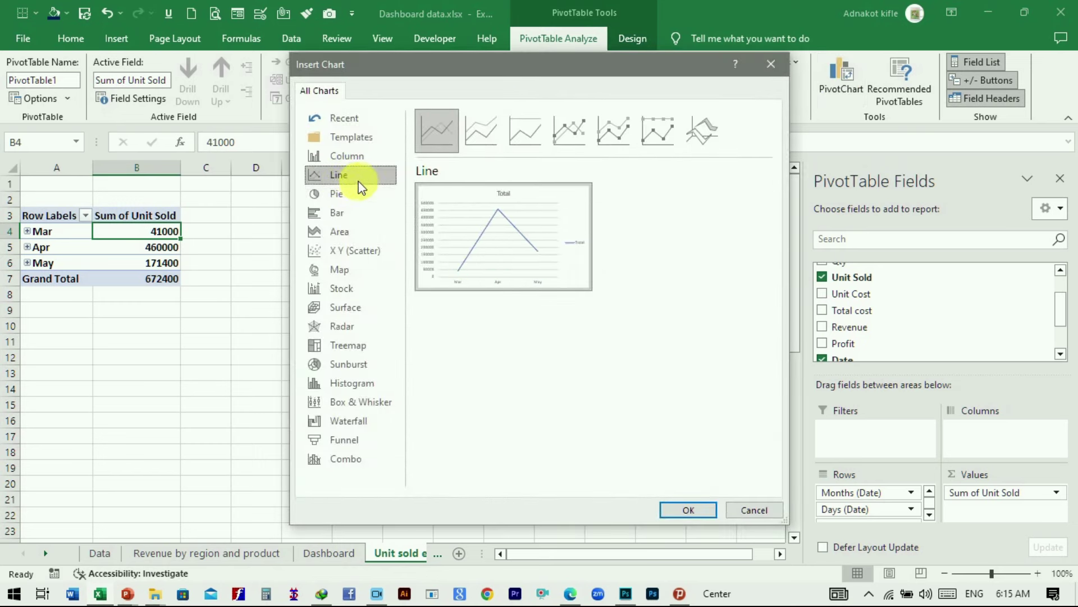
mouse_move(493, 215)
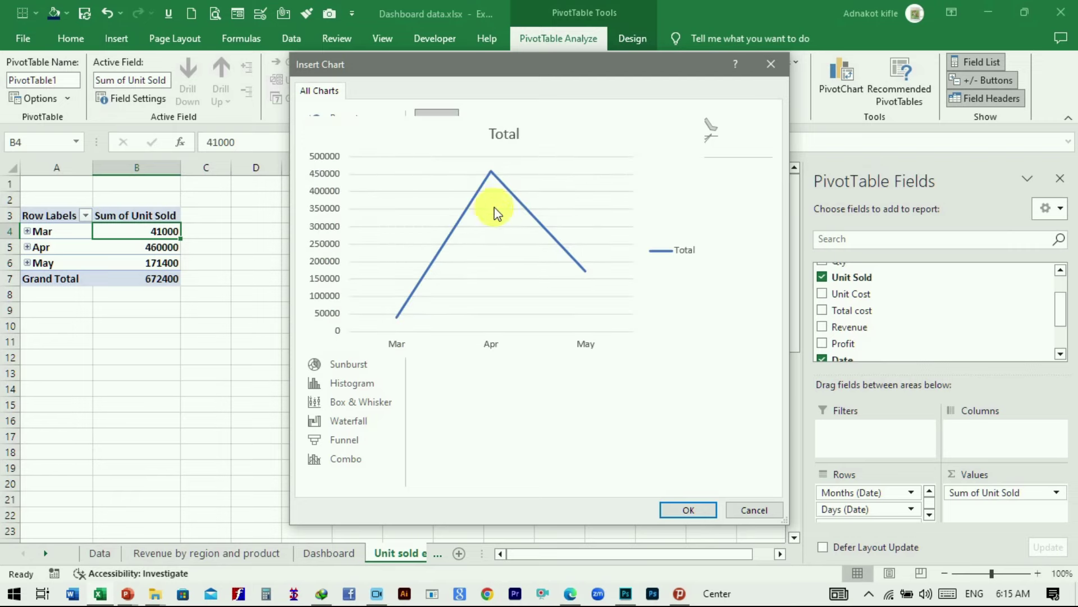
left_click(684, 508)
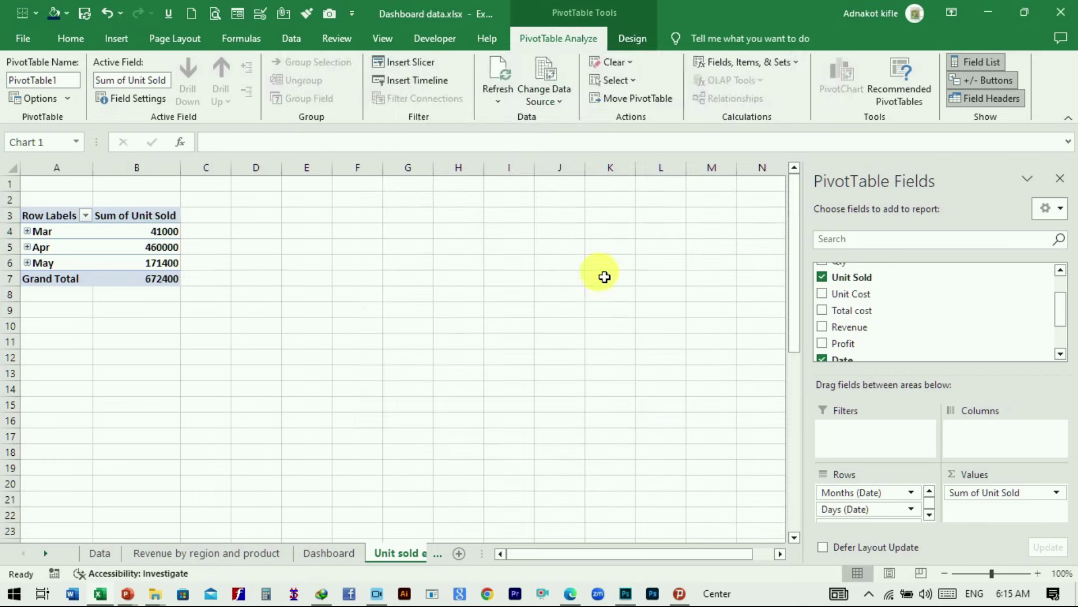
left_click_drag(534, 275, 586, 239)
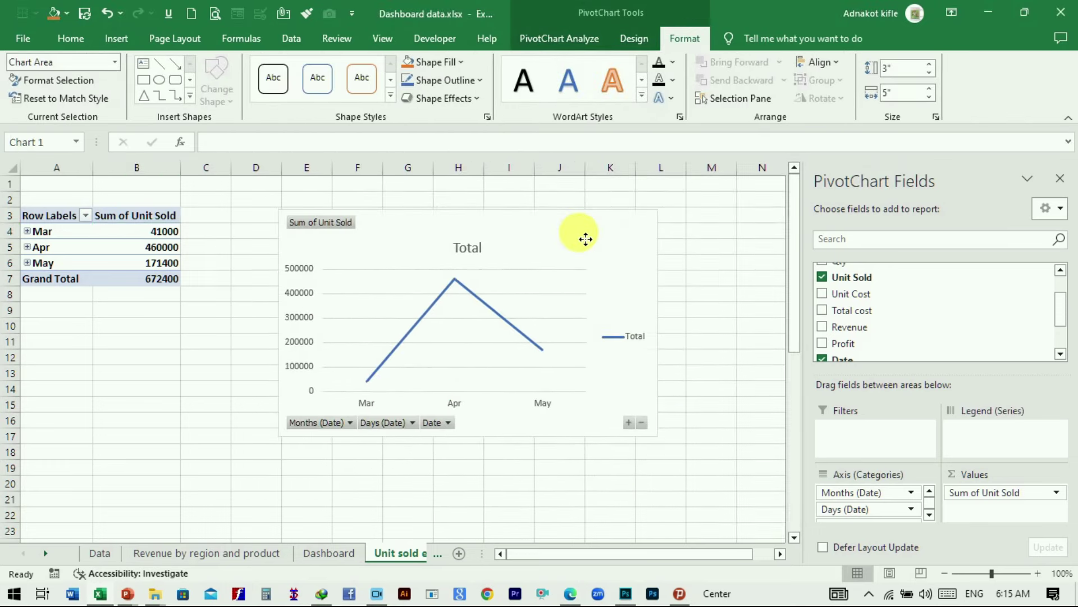
left_click(629, 38)
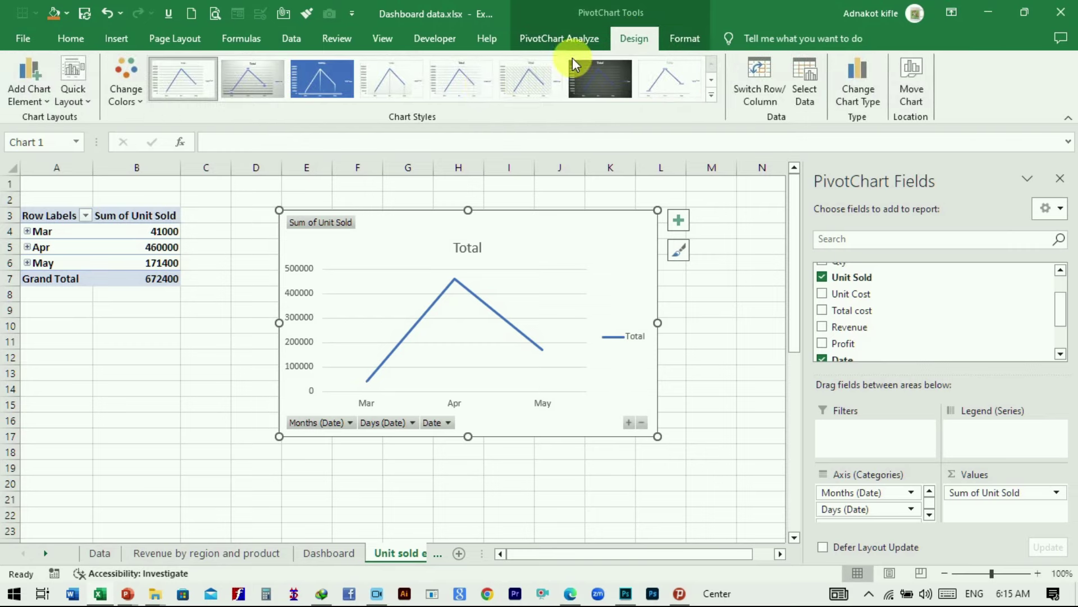
Delete the Total legend from the monthly units line chart.
left_click(711, 95)
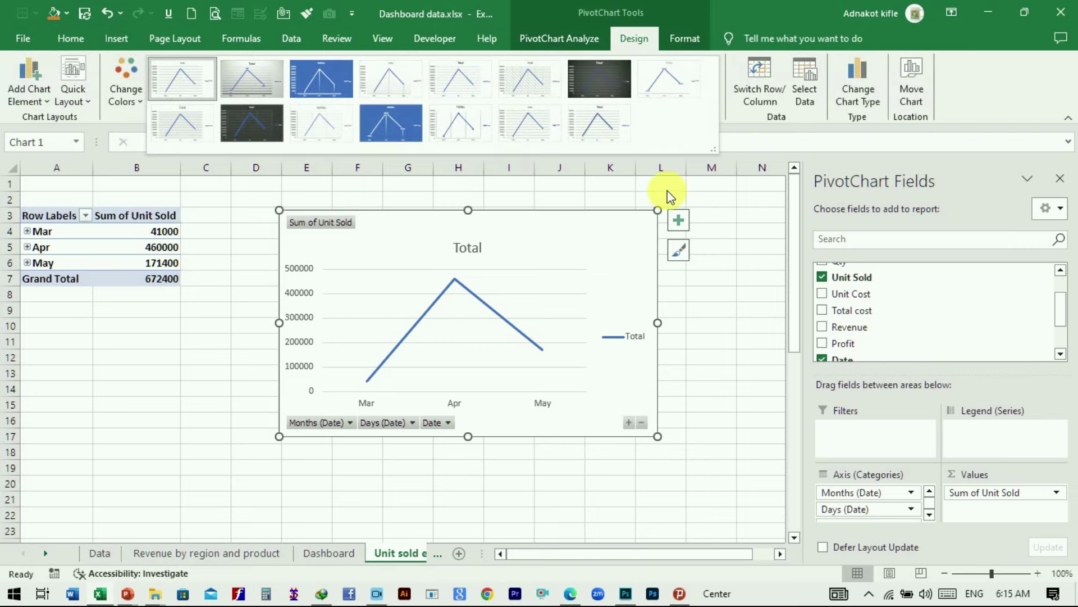
left_click(722, 226)
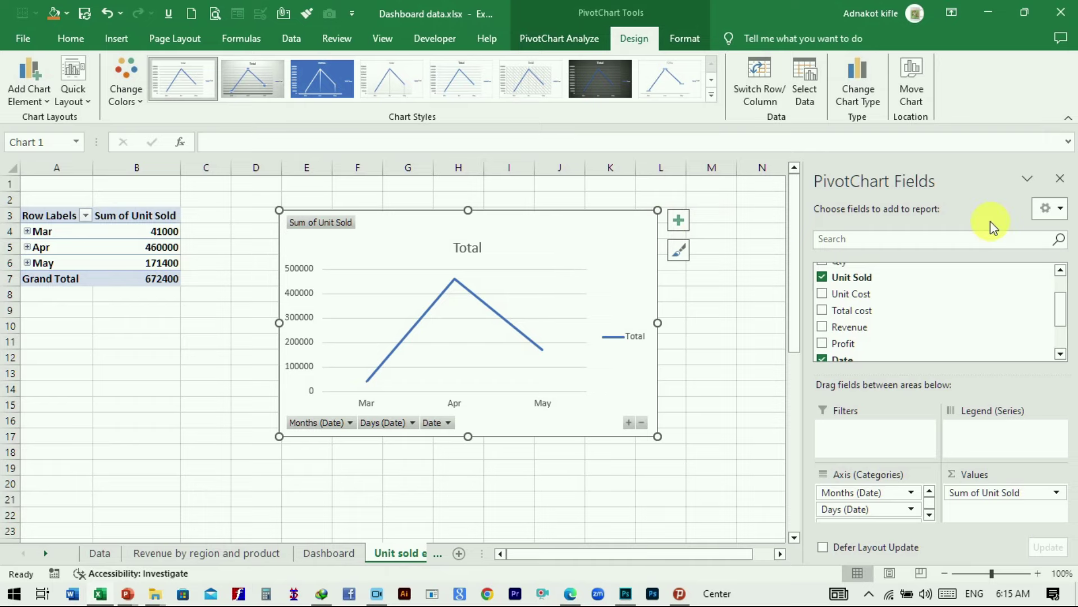
left_click(1062, 181)
left_click(711, 293)
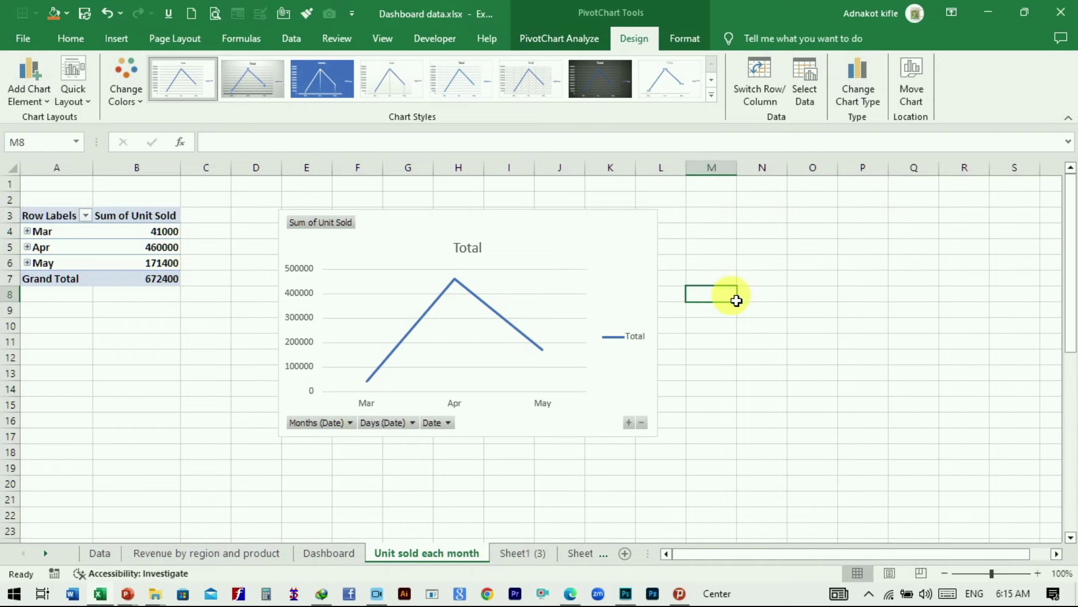
left_click(630, 343)
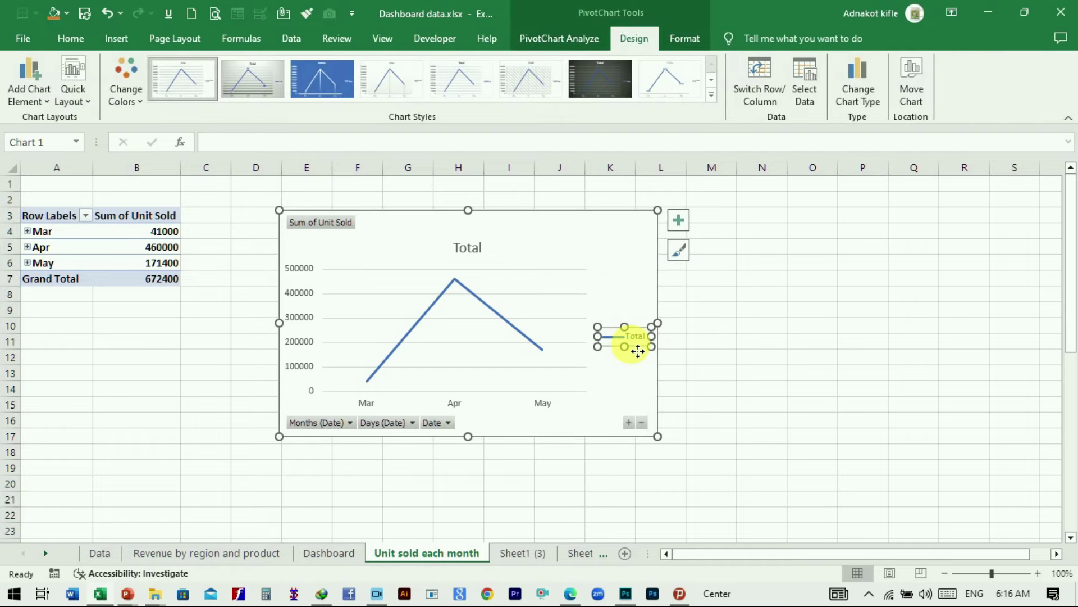
key("Delete")
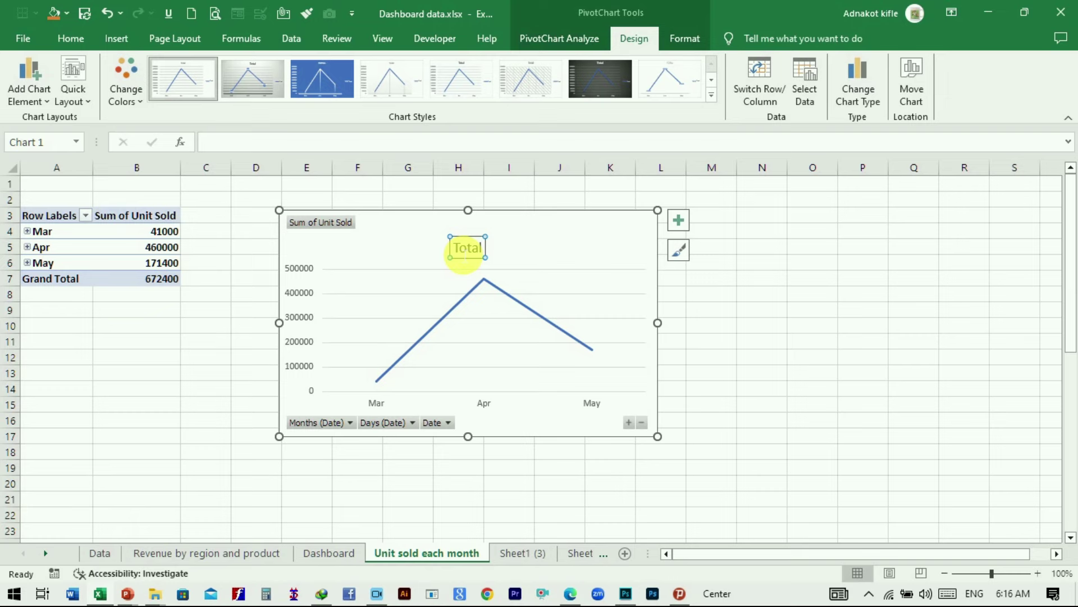
Replace the chart title Total with 'Unit sold each monthl'.
double_click(382, 555)
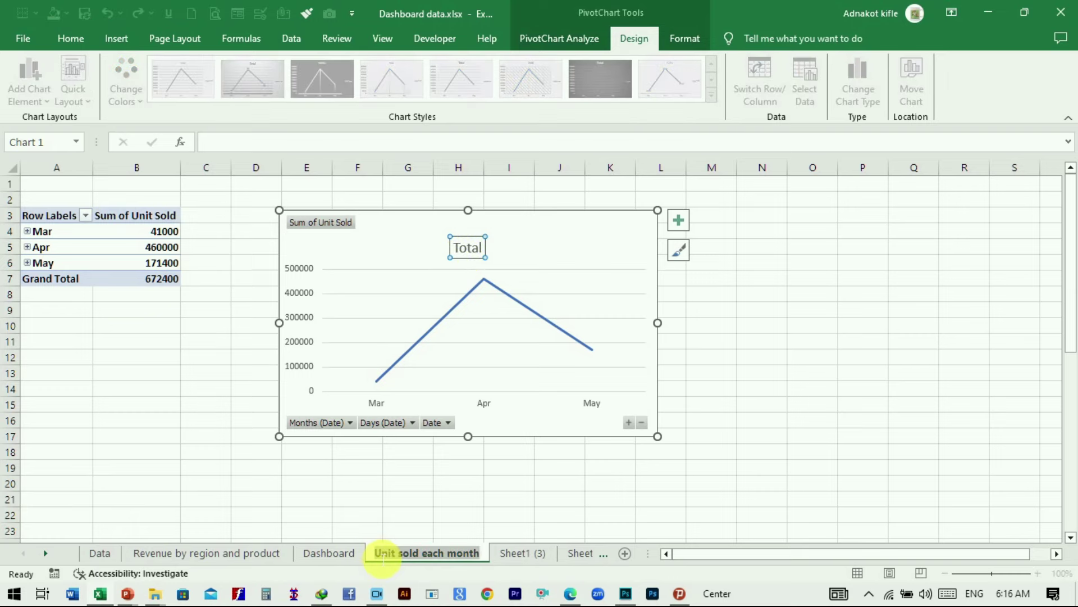
left_click(467, 247)
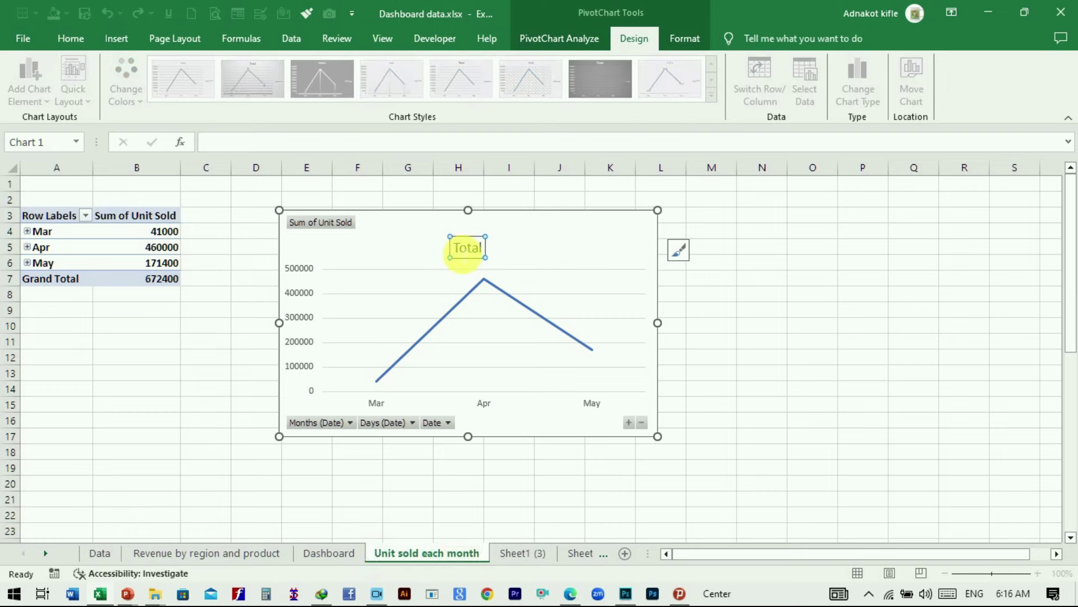
double_click(467, 248)
type("Unit sold each monthl")
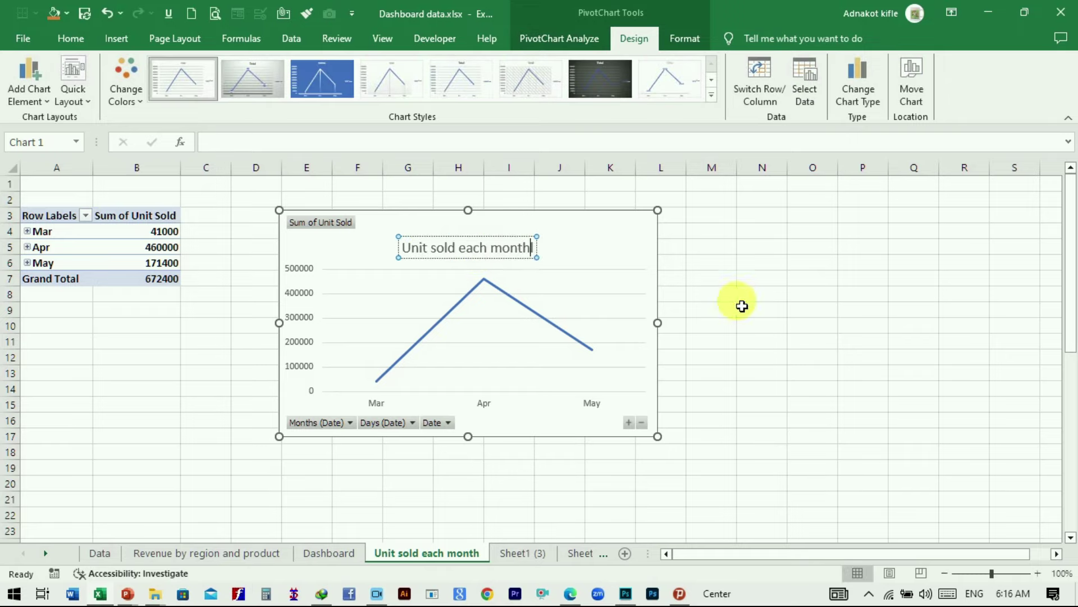
left_click(740, 305)
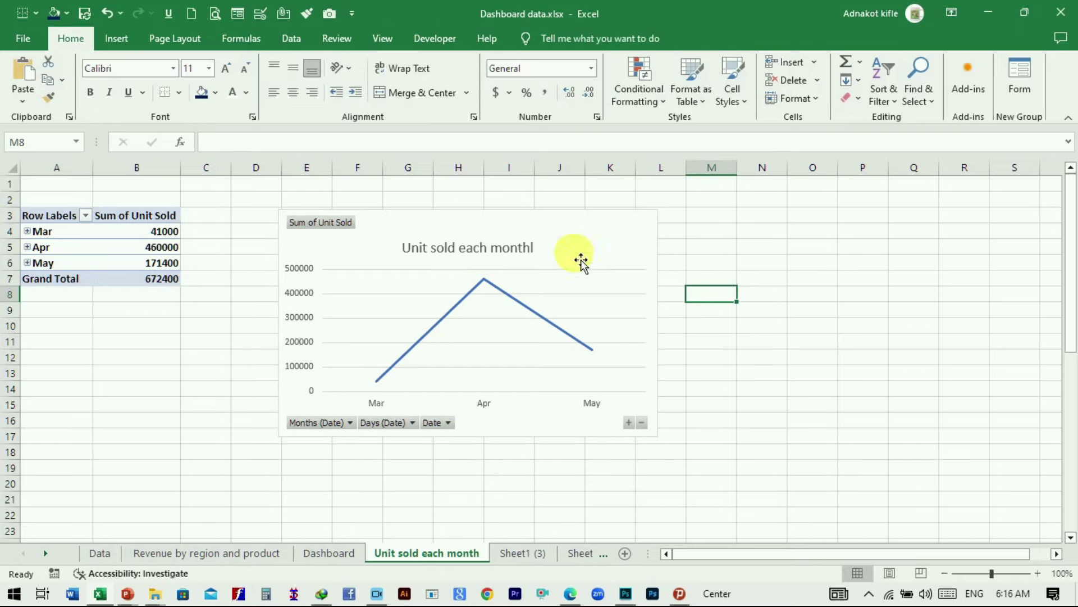
Hide all field buttons on the line chart.
left_click(444, 398)
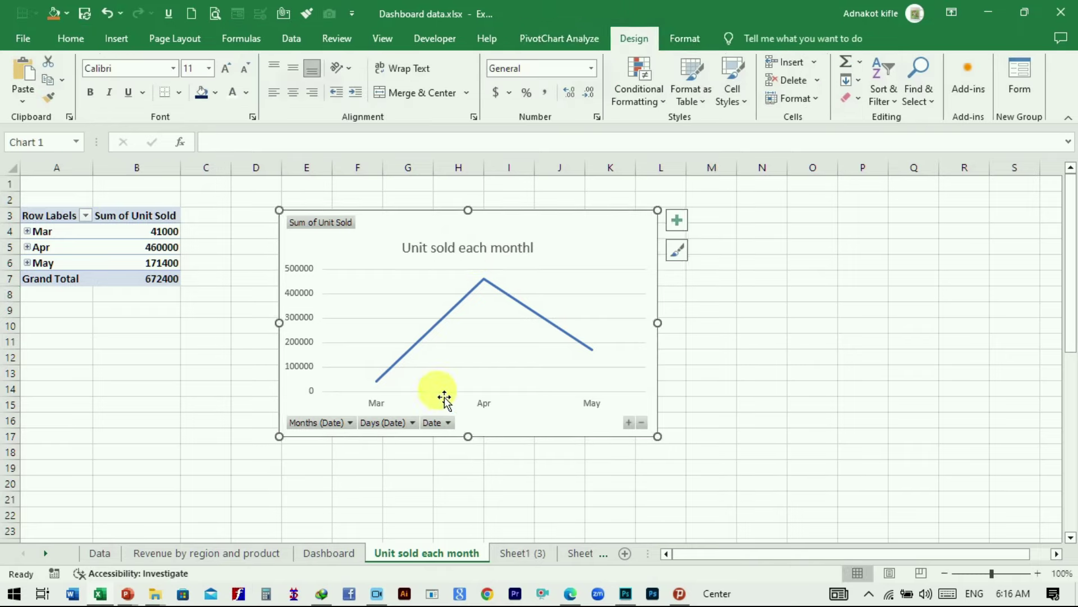
right_click(325, 424)
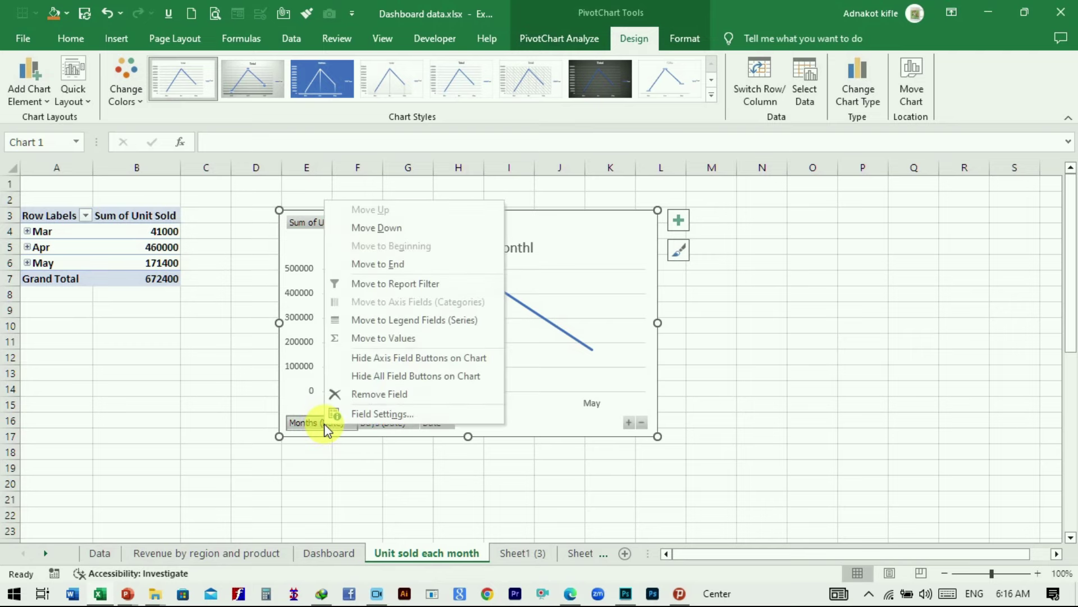
left_click(366, 375)
left_click(806, 368)
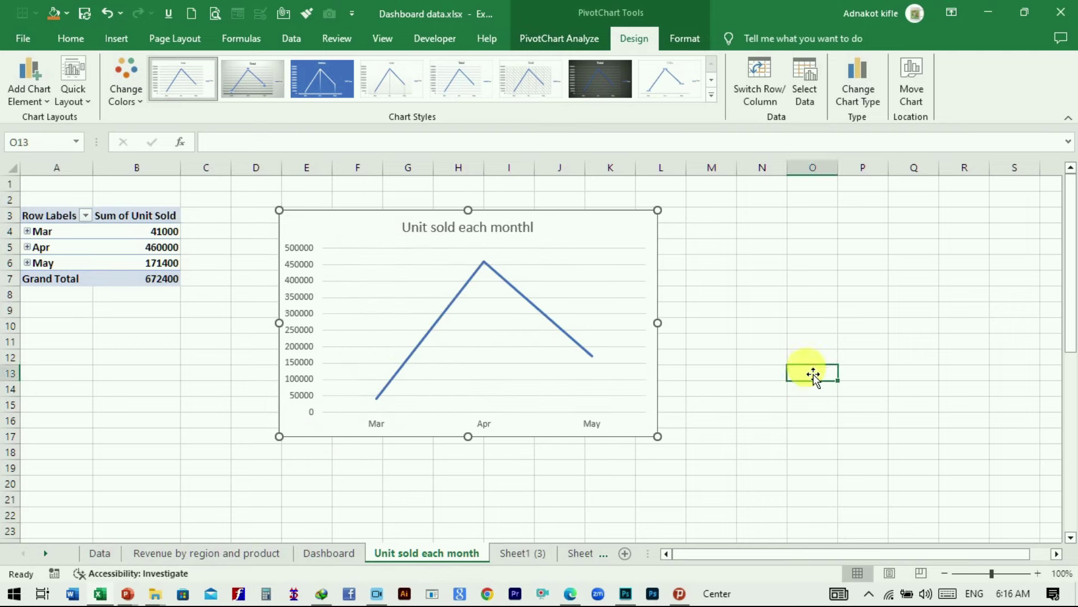
Correct the chart title to 'Unit sold each month', select the chart, and go to Dashboard.
left_click(582, 243)
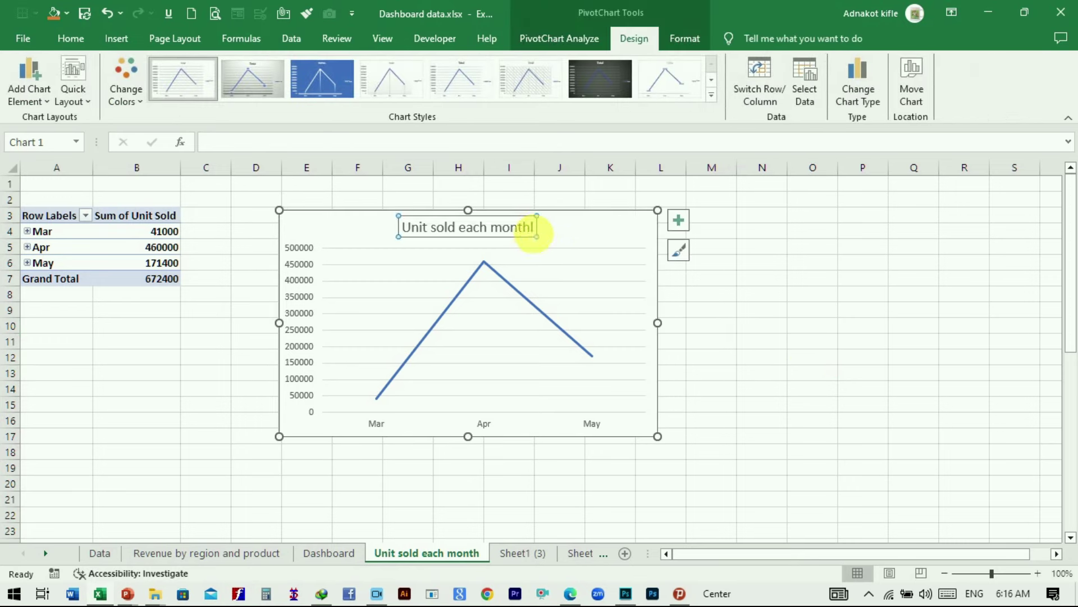
double_click(536, 232)
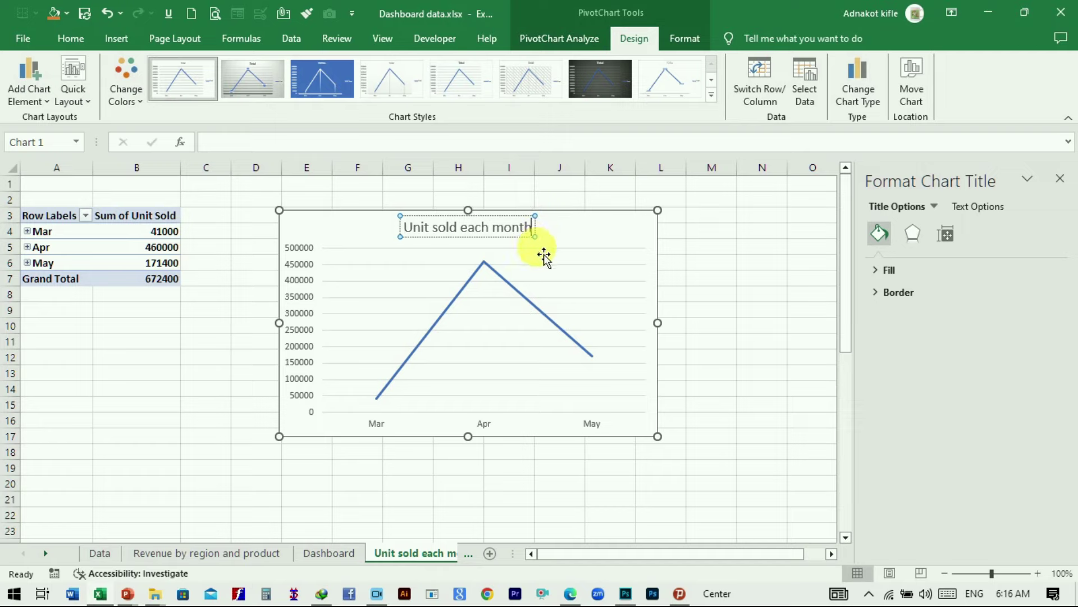
left_click(721, 250)
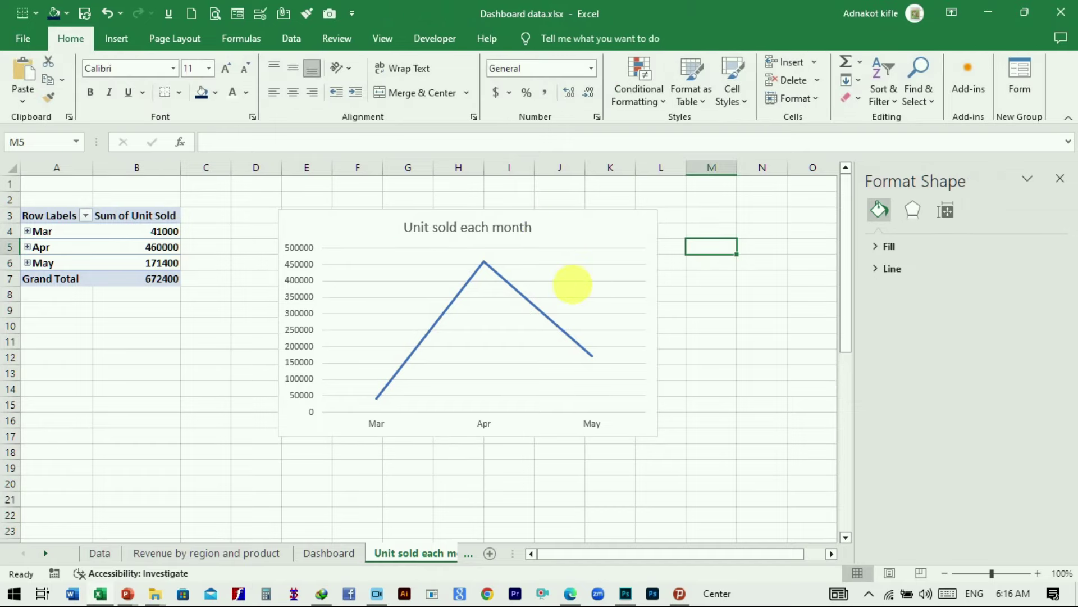
left_click(577, 235)
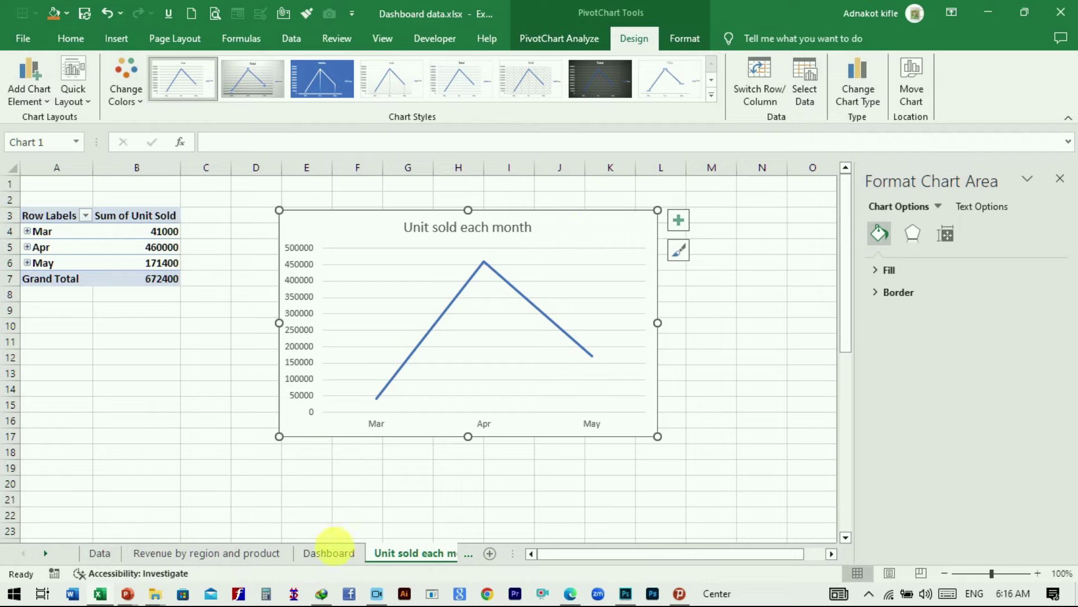
left_click(329, 553)
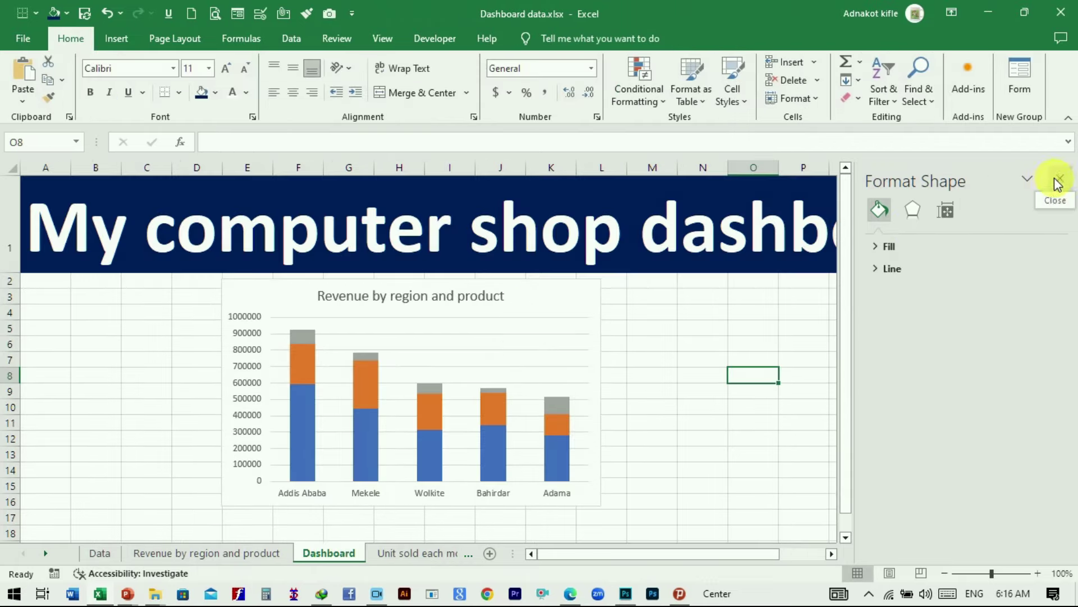
Paste the Unit sold each month line chart at M3 and resize it to align with the revenue chart.
left_click(1059, 178)
left_click(1059, 554)
left_click(1060, 553)
left_click(1059, 554)
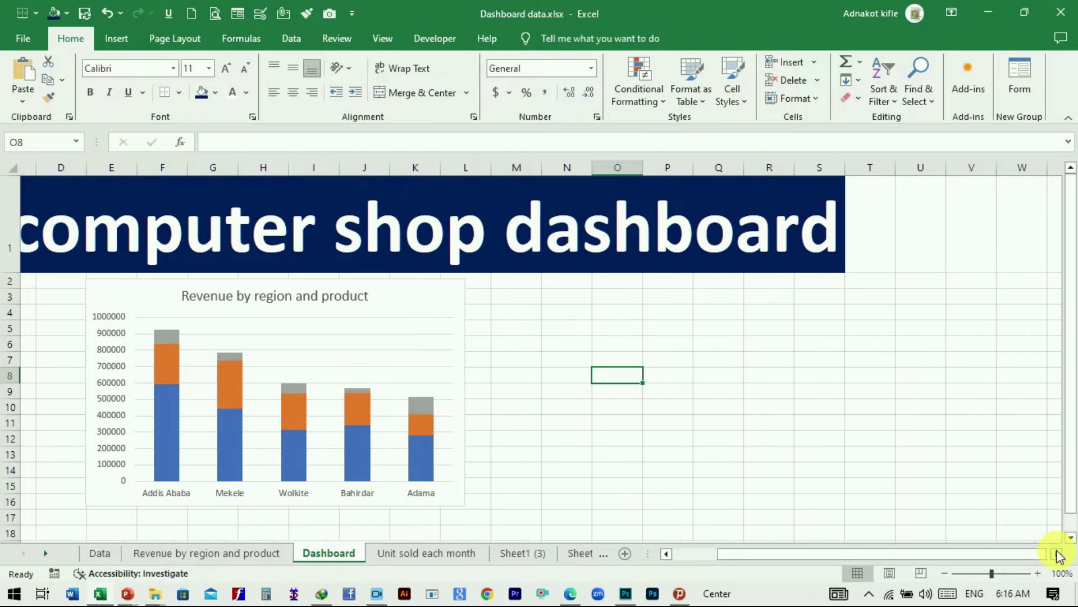
left_click(498, 299)
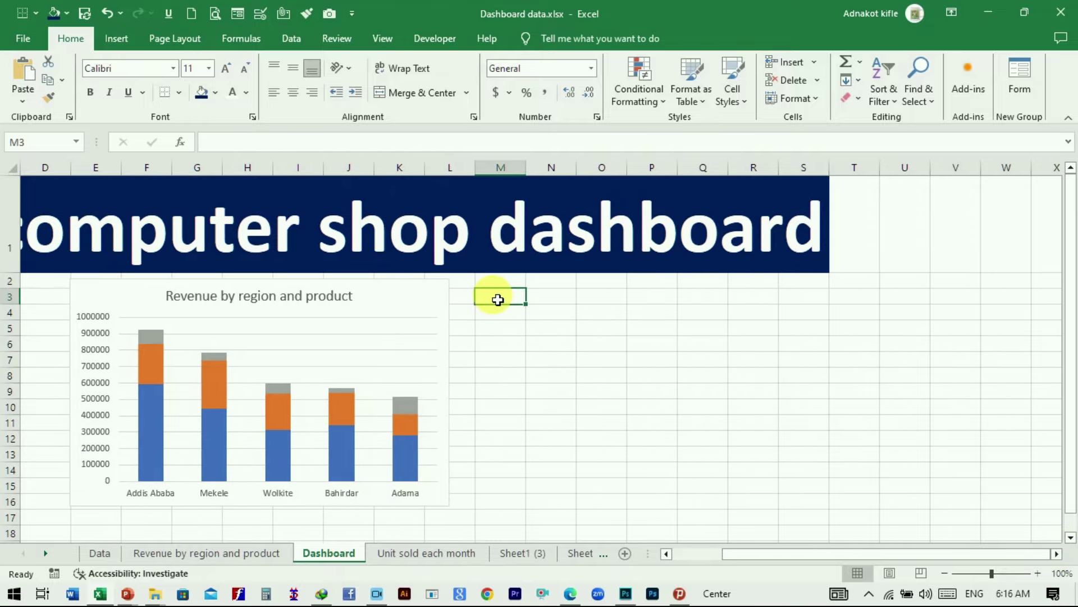
key("ctrl+v")
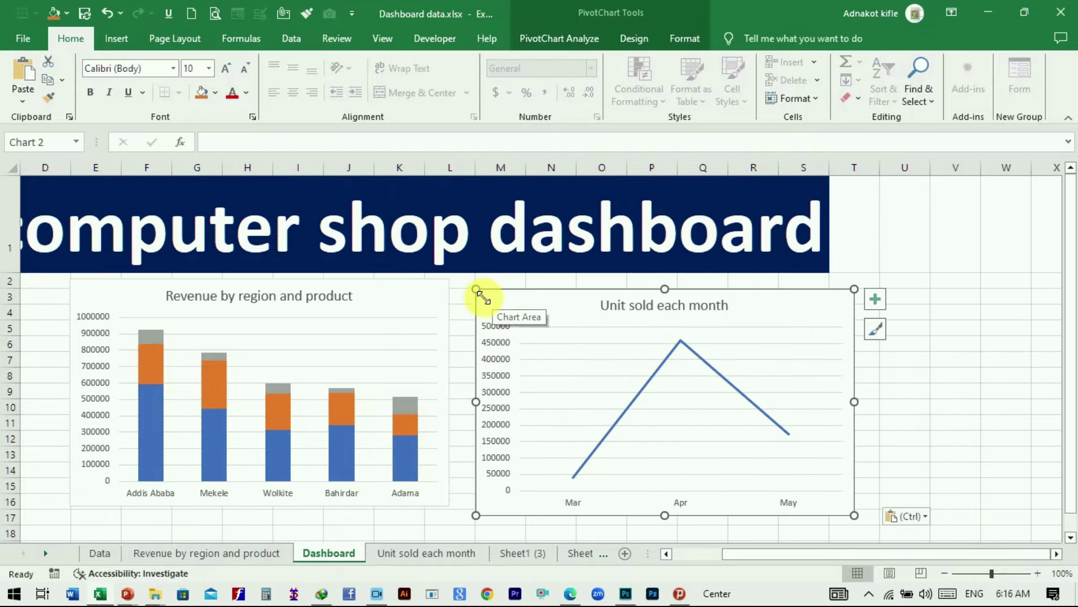
left_click_drag(476, 289, 463, 282)
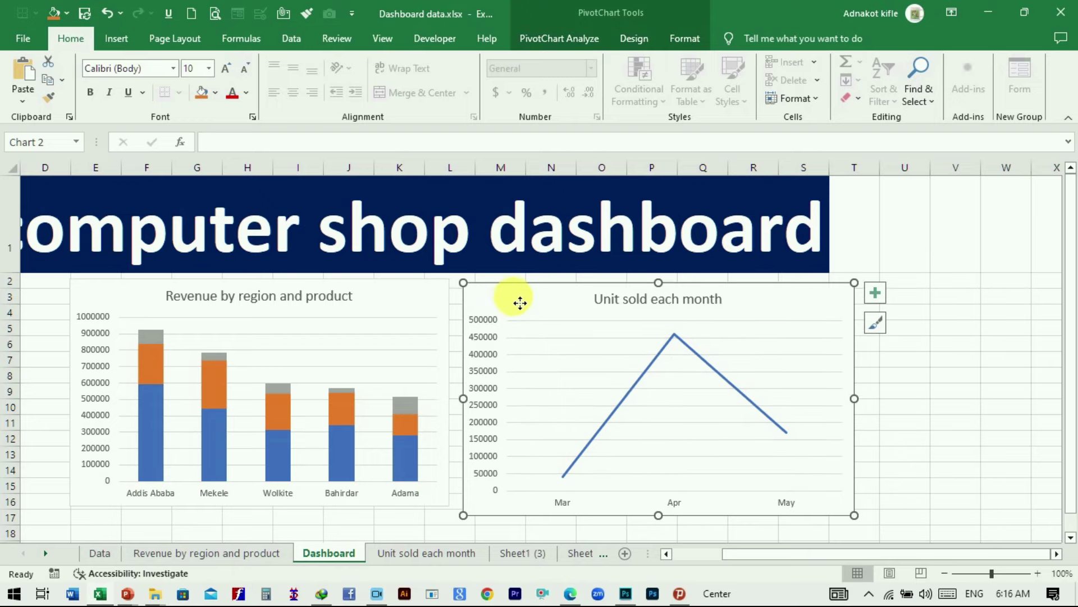
left_click_drag(520, 303, 513, 294)
Go to the Sheet1 (3) sheet.
left_click(1005, 360)
scroll(721, 392, "down", 2)
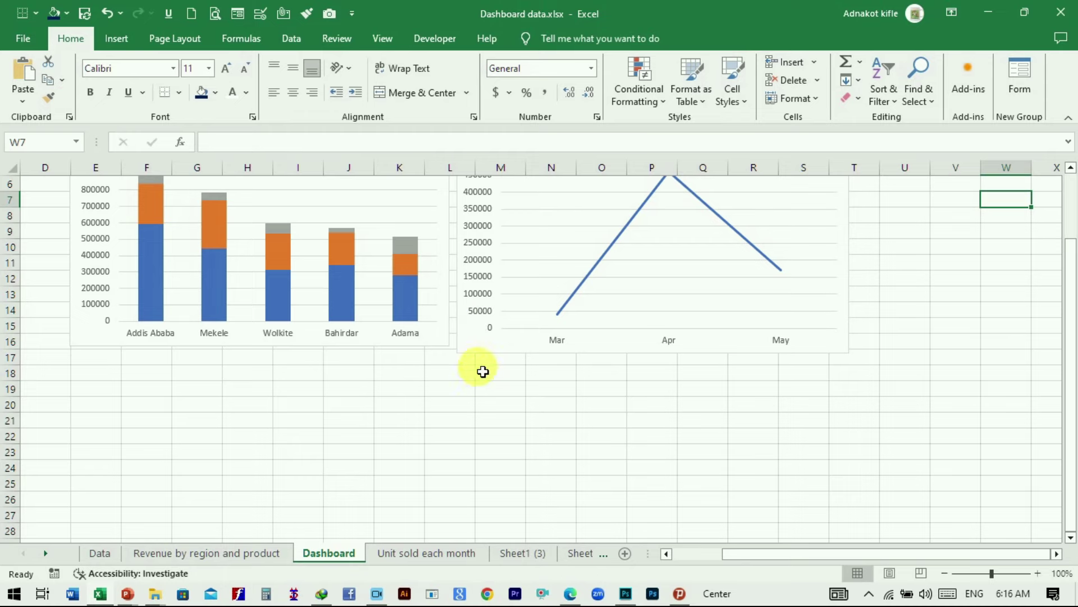
left_click(530, 554)
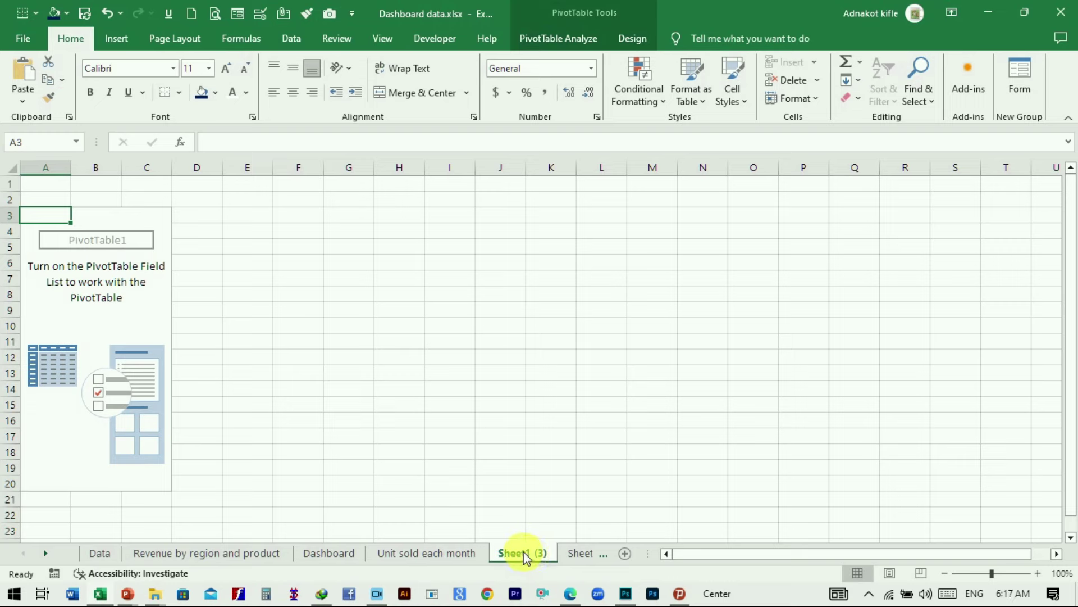
Rename the Sheet1 (3) sheet to 'Profit by each month'.
double_click(523, 552)
key("Caps_Lock")
type("P")
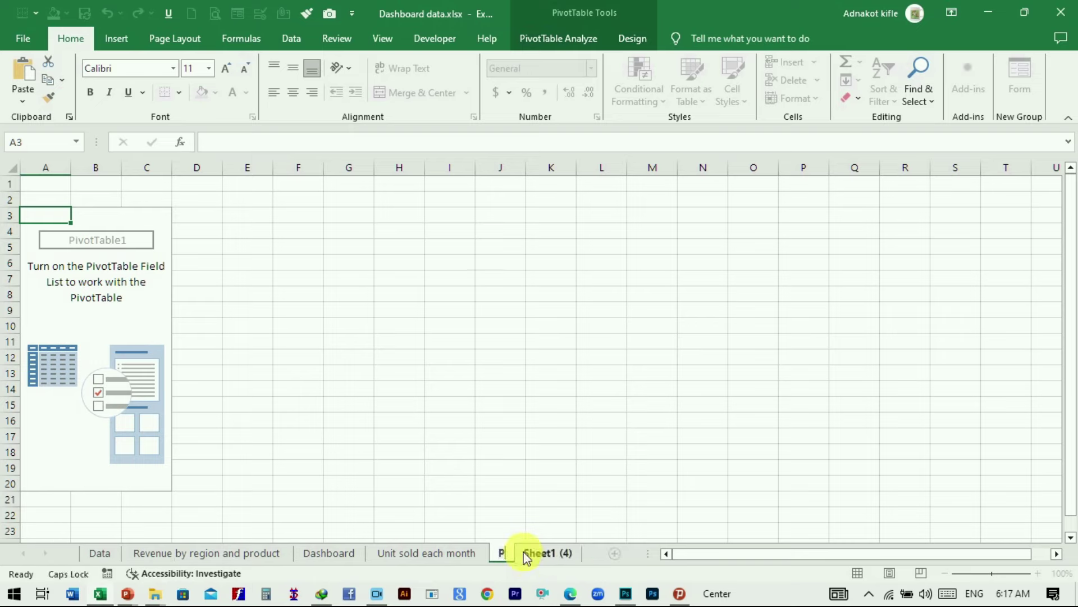
type("rofit by each month")
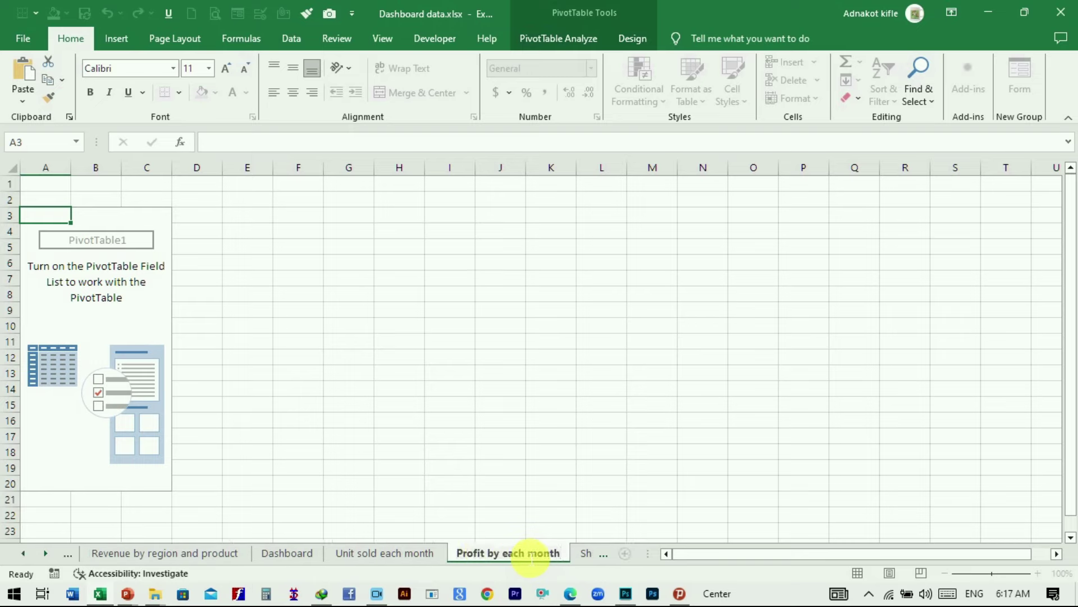
left_click(524, 482)
Show the pivot field list and put Date in the Rows to group by month.
left_click(157, 231)
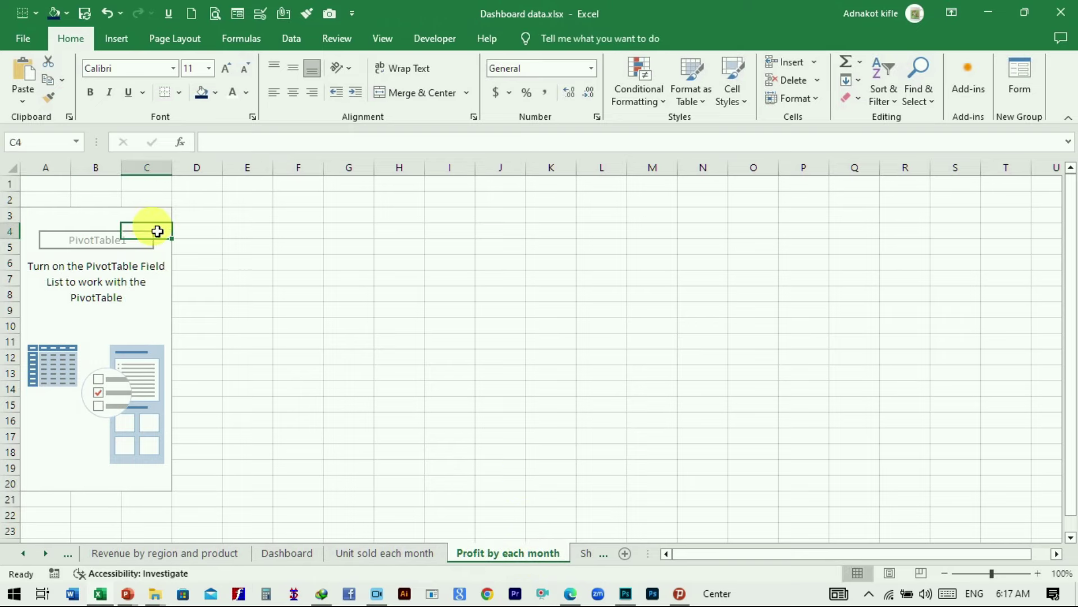
left_click(534, 40)
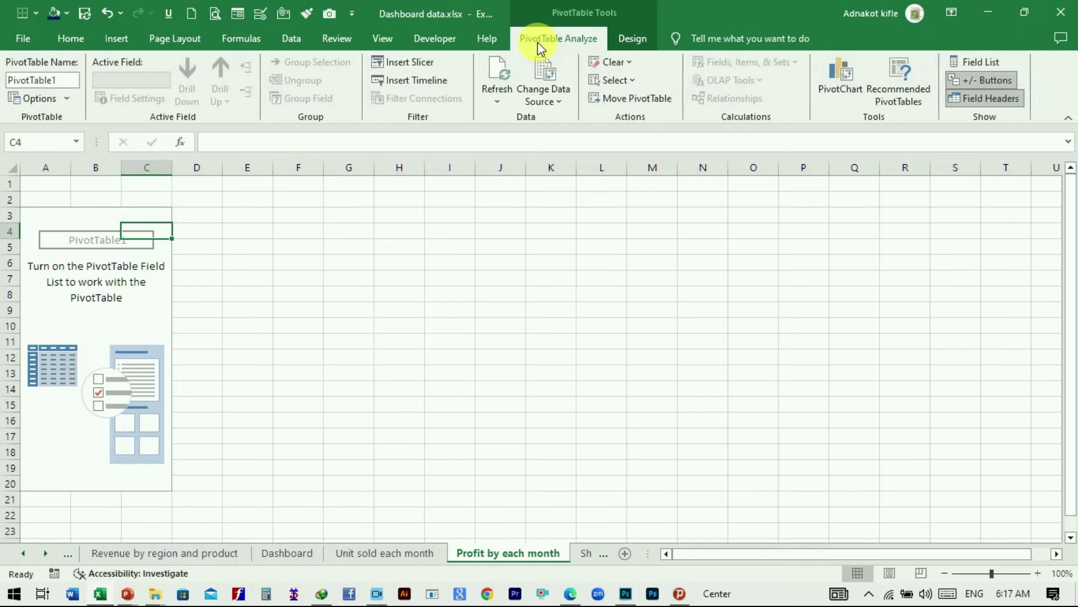
left_click(981, 61)
scroll(900, 291, "down", 2)
scroll(905, 297, "up", 2)
scroll(904, 297, "down", 2)
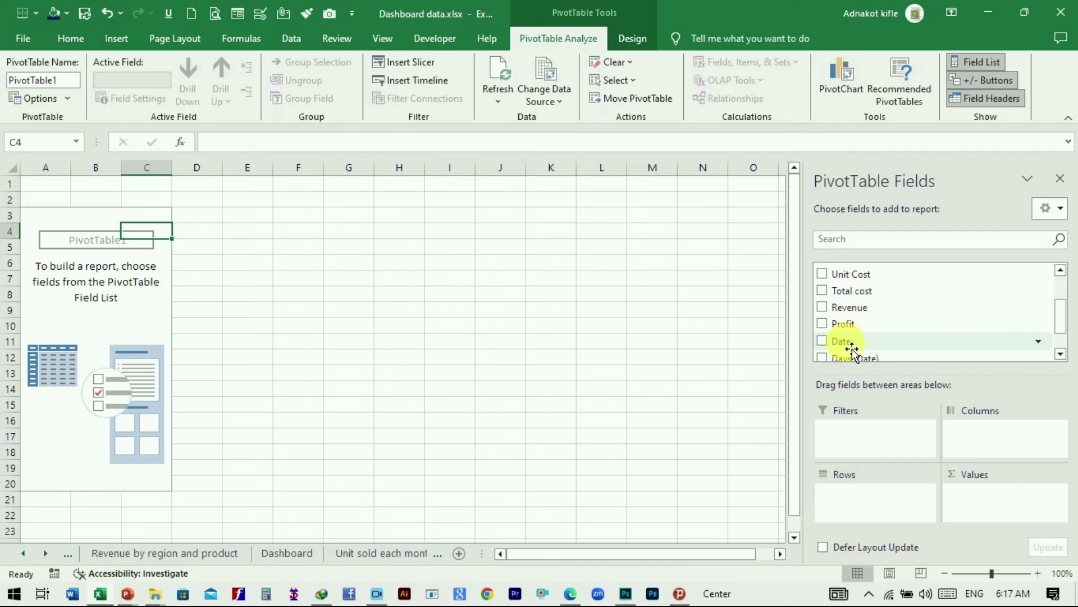
left_click_drag(852, 349, 851, 484)
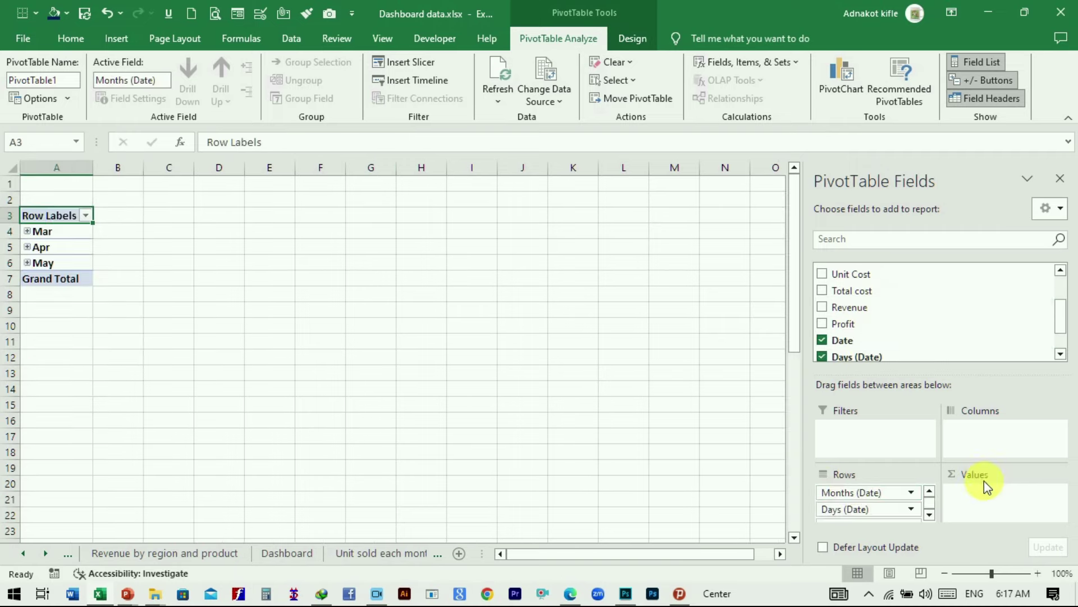
Add Profit to the pivot Values, totalling 369300, and close the field list.
scroll(889, 312, "up", 2)
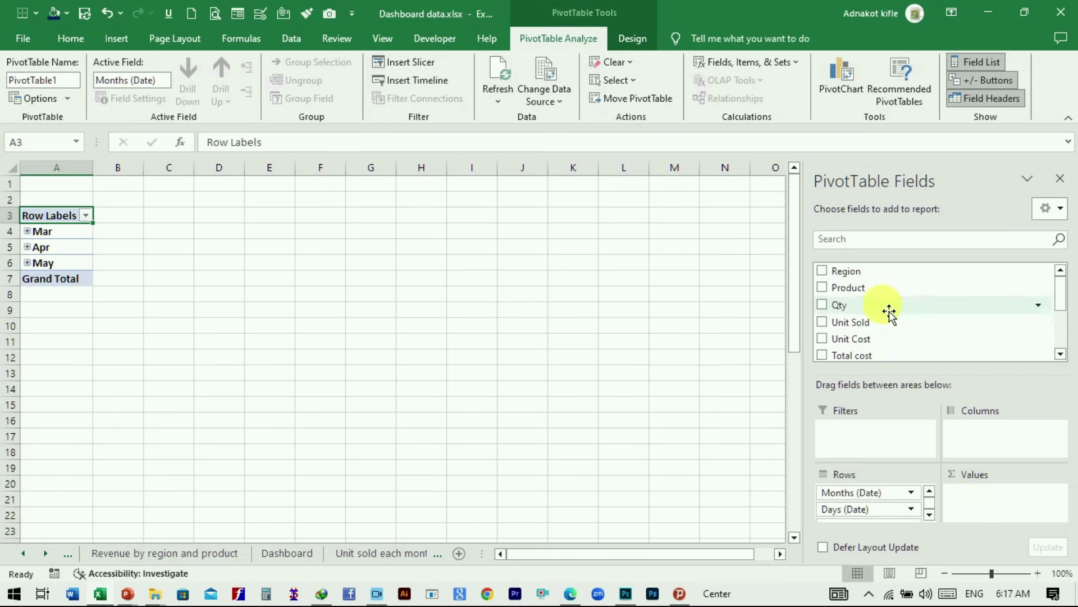
scroll(869, 294, "down", 2)
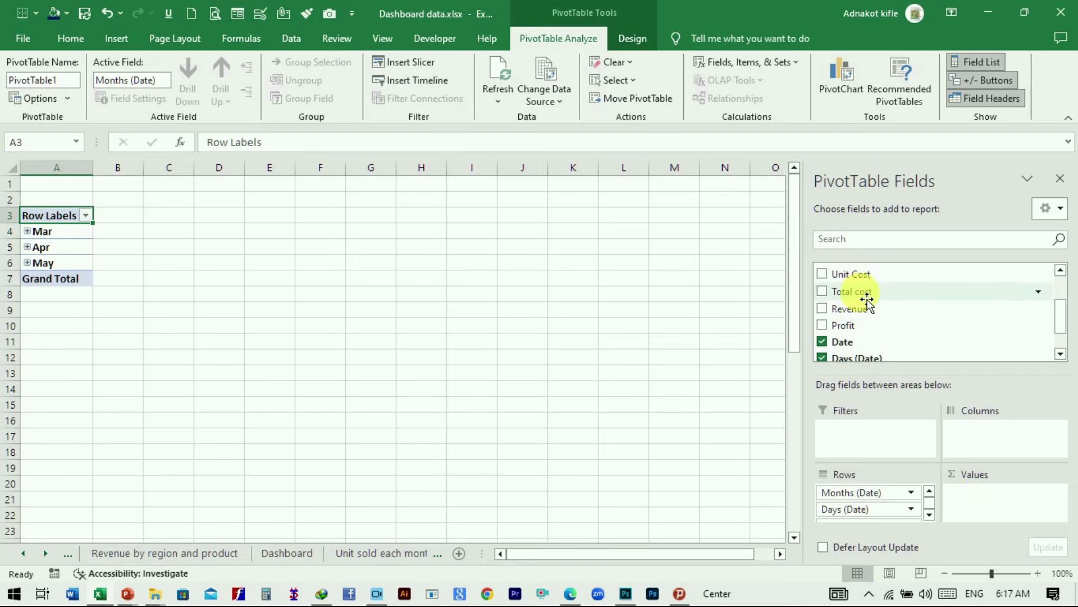
left_click_drag(849, 326, 980, 501)
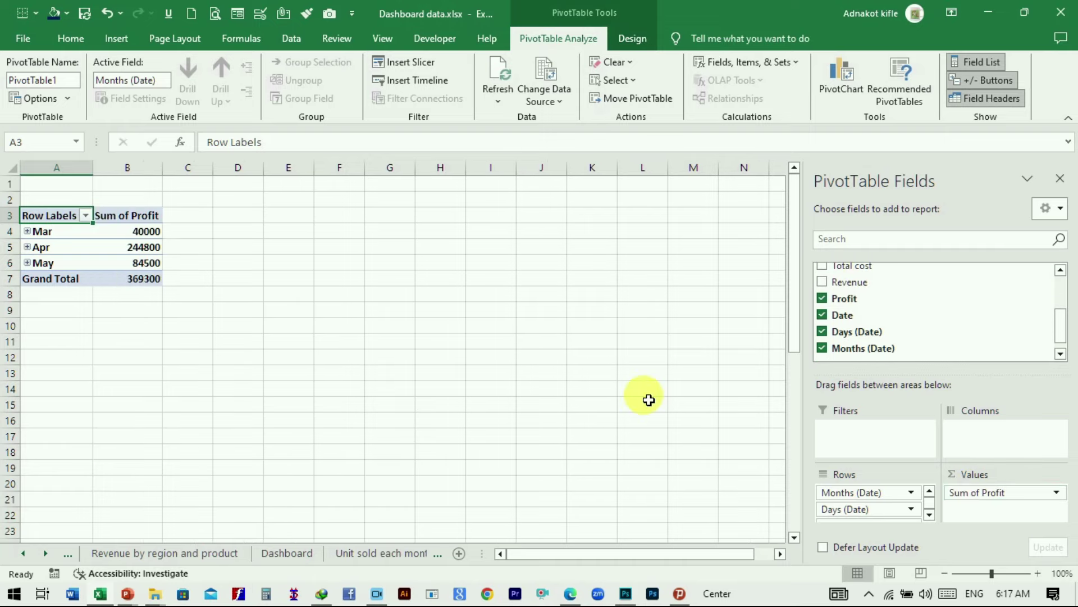
left_click(374, 295)
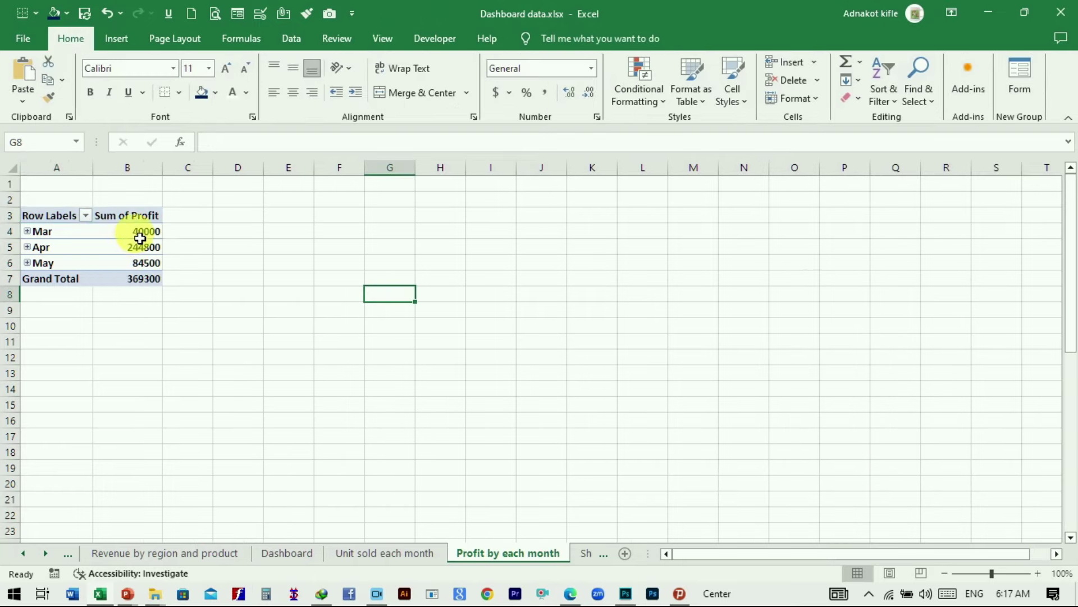
left_click(140, 237)
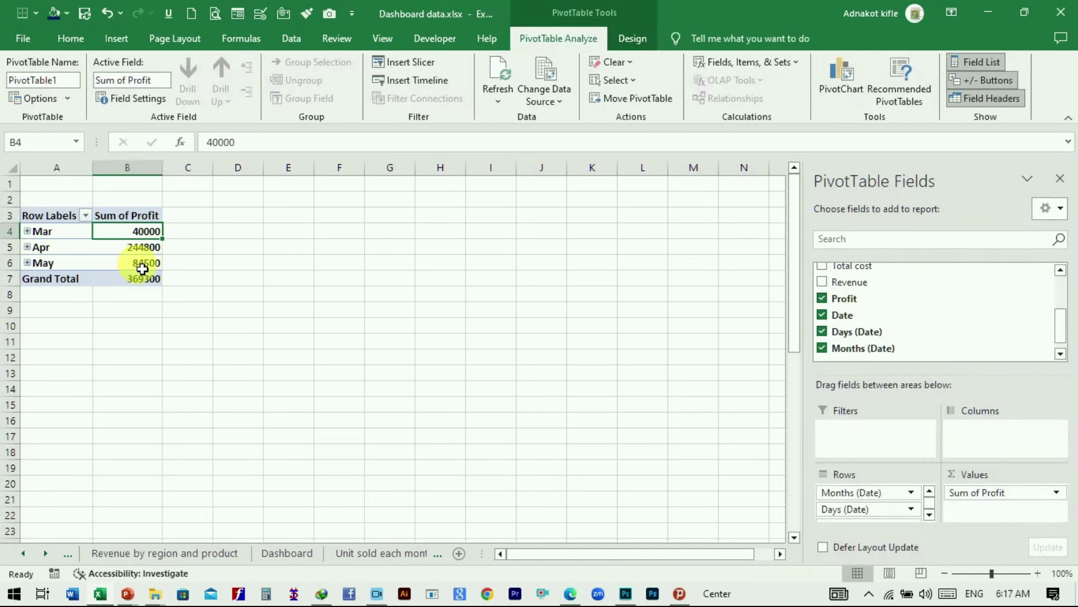
left_click(1059, 178)
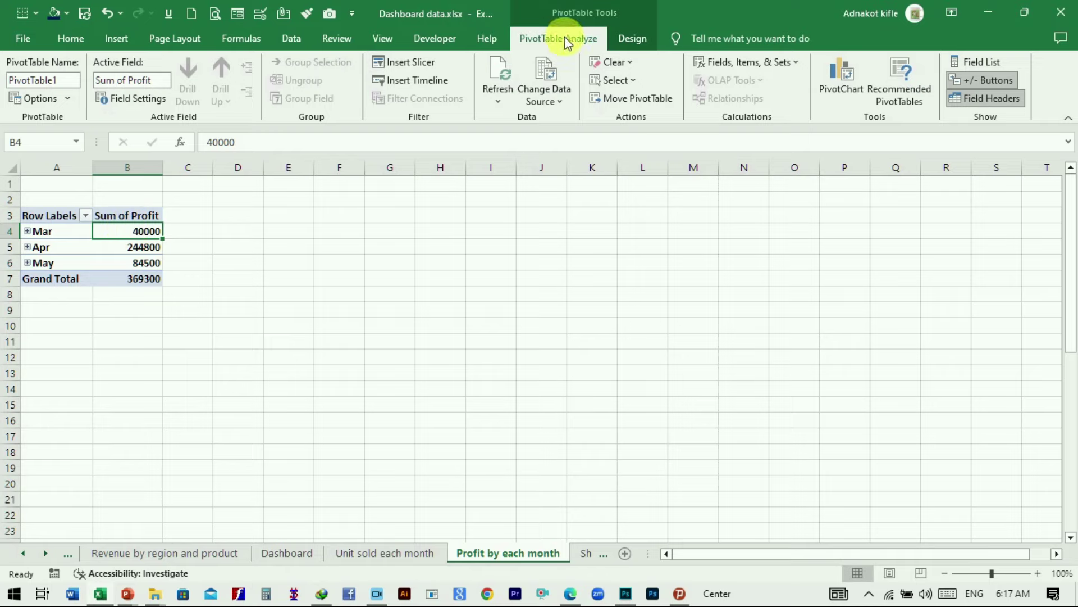
left_click(841, 84)
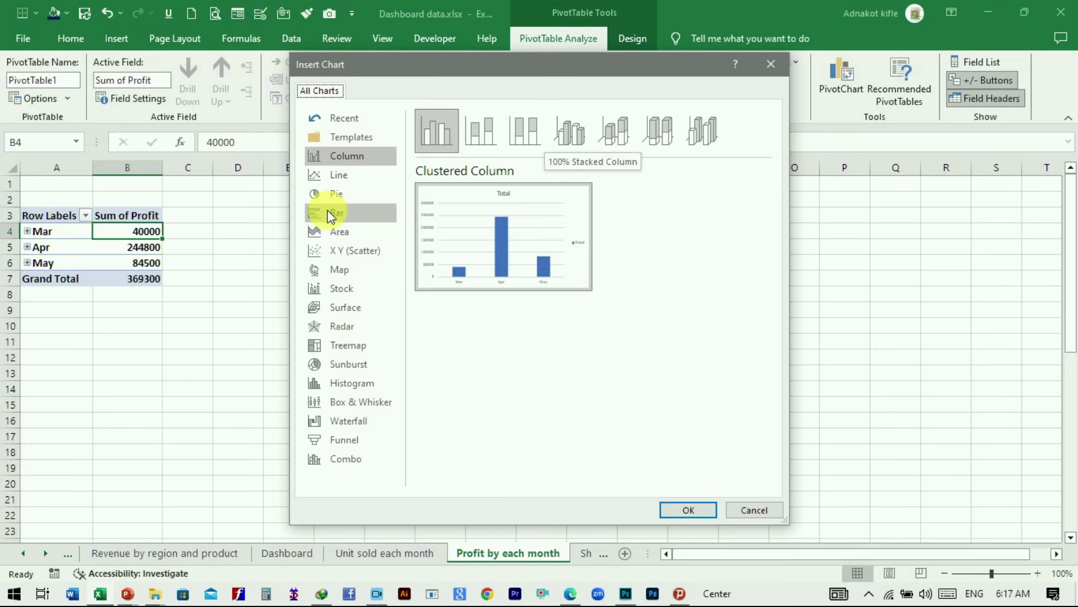
Insert a pie PivotChart showing monthly Profit for Mar, Apr and May.
left_click(339, 194)
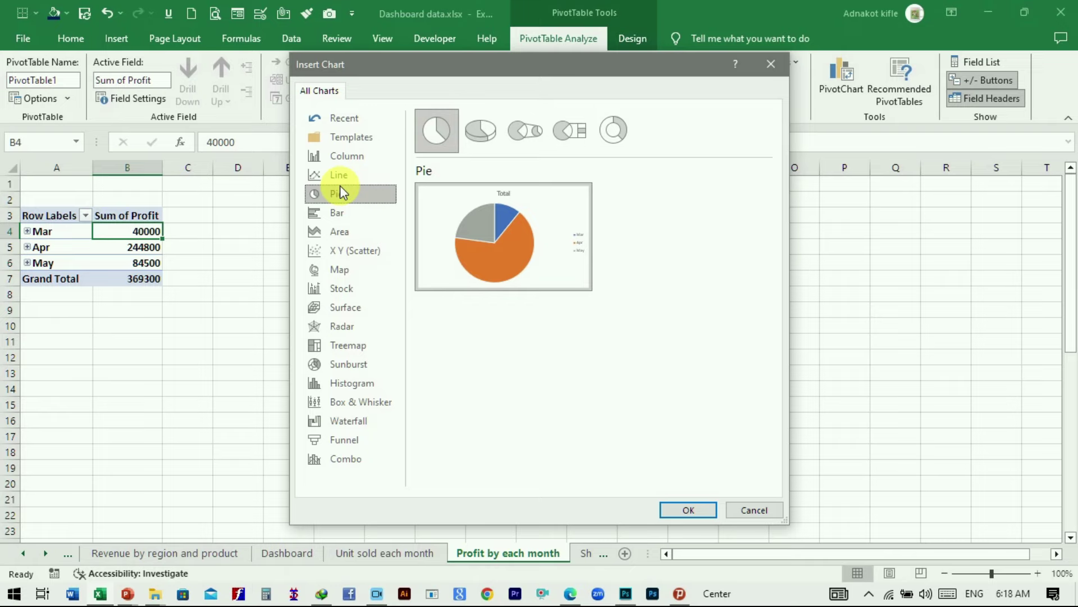
left_click(692, 511)
left_click(873, 421)
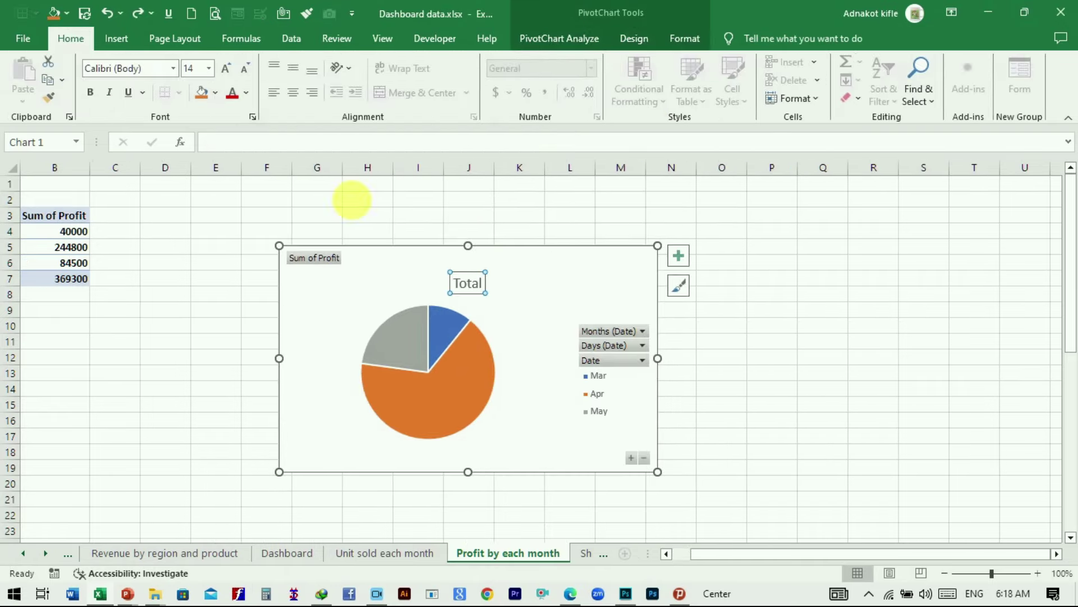
left_click(466, 283)
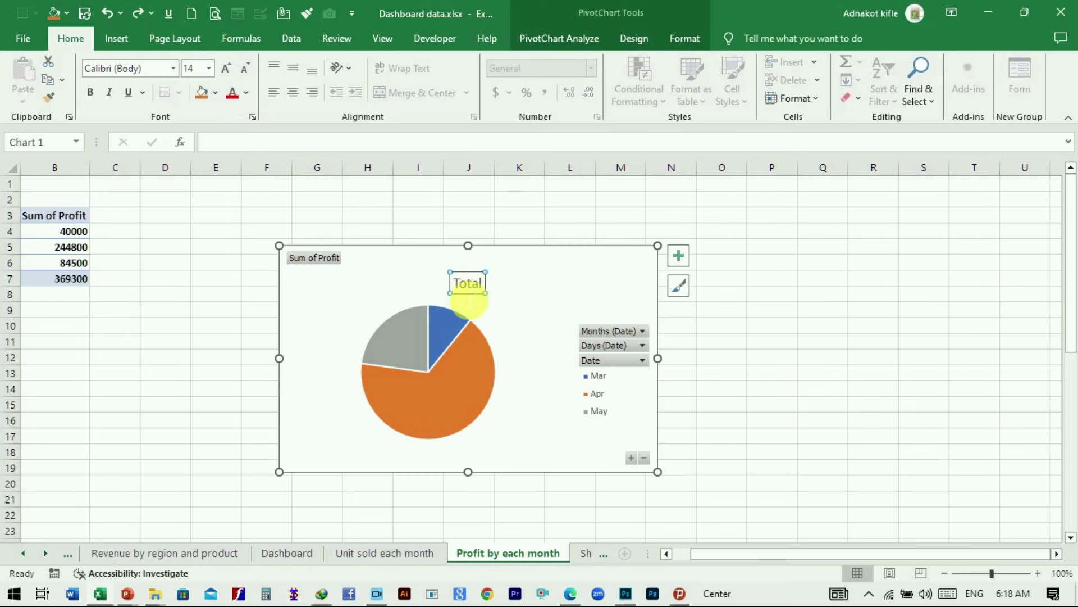
Change the pie chart title from Total to 'Profit by each month'.
double_click(502, 553)
key("ctrl+c")
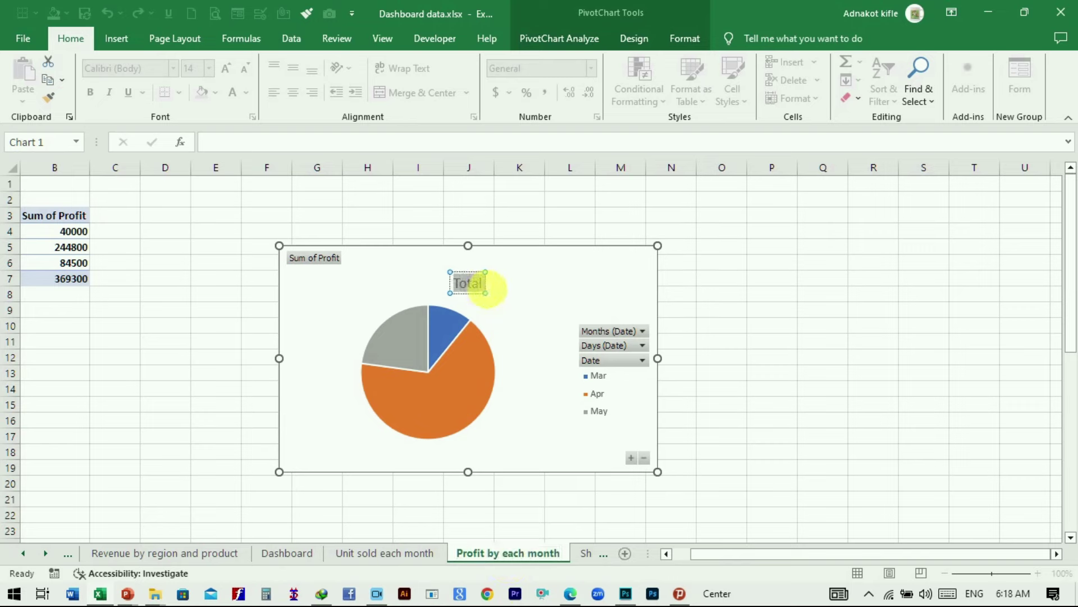
double_click(466, 283)
key("ctrl+v")
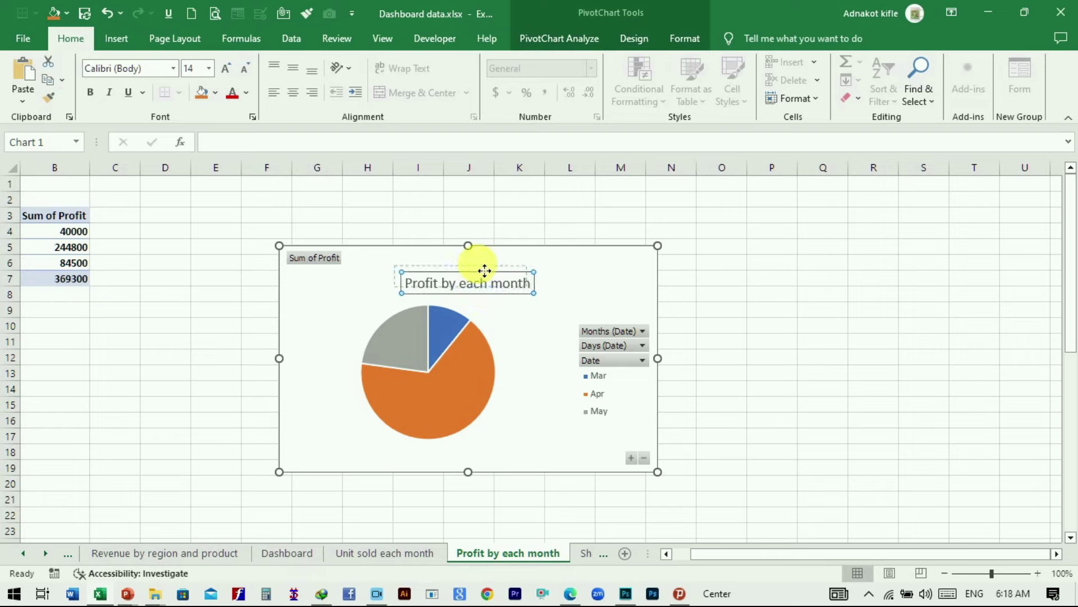
left_click_drag(484, 271, 478, 265)
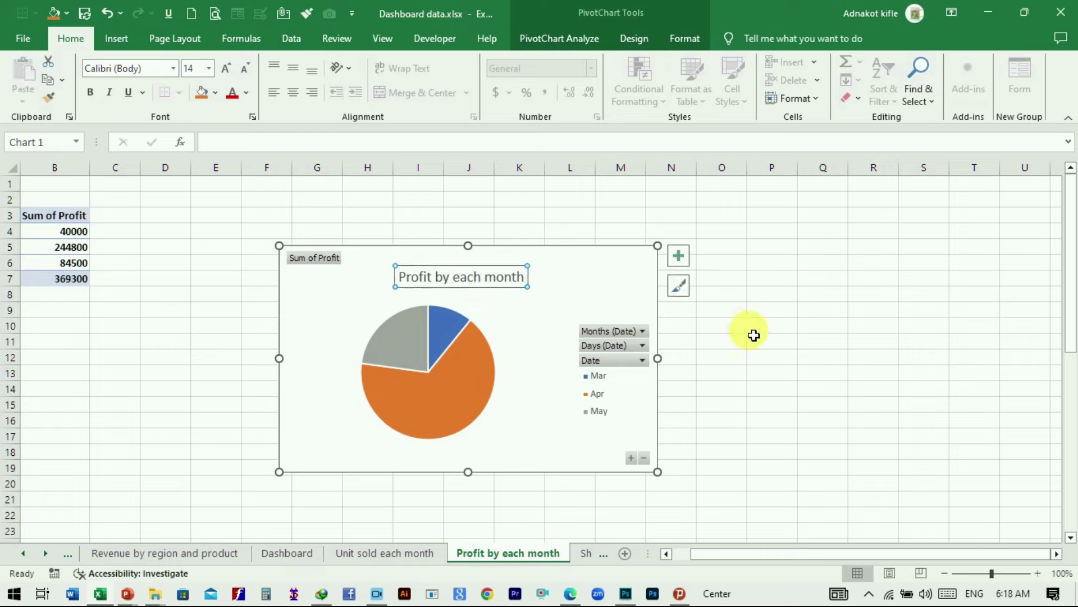
Hide all field buttons and the legend on the pie chart, then shift it right.
right_click(612, 331)
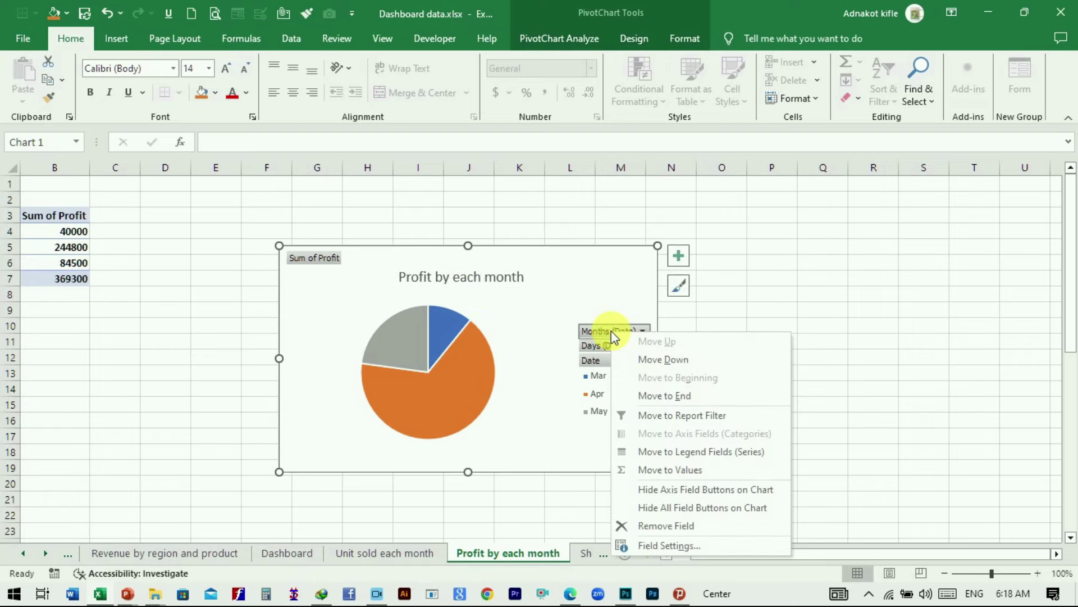
left_click(656, 508)
left_click(739, 388)
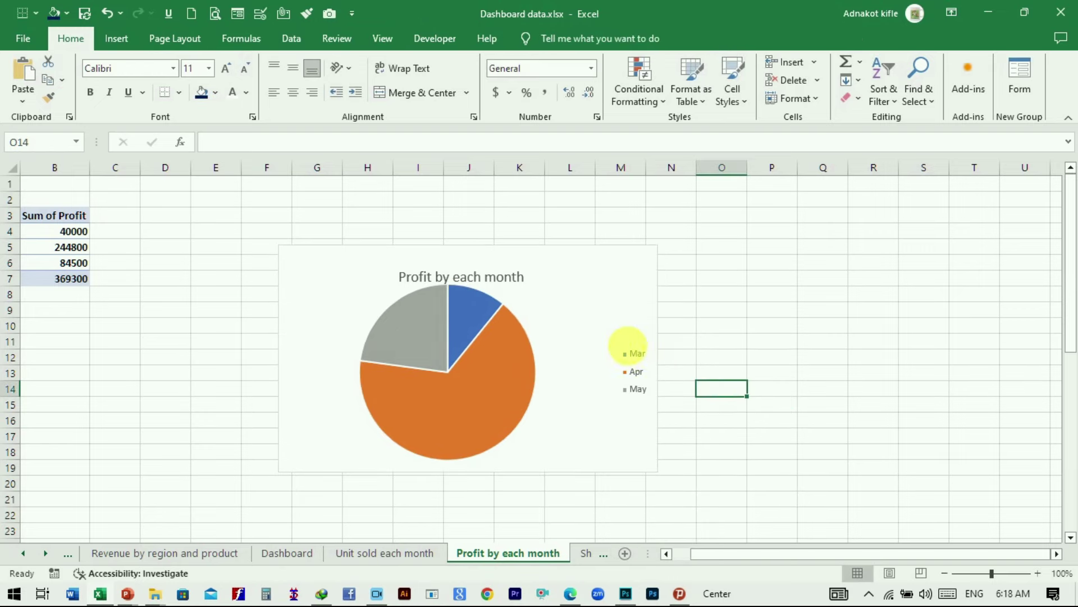
left_click(629, 351)
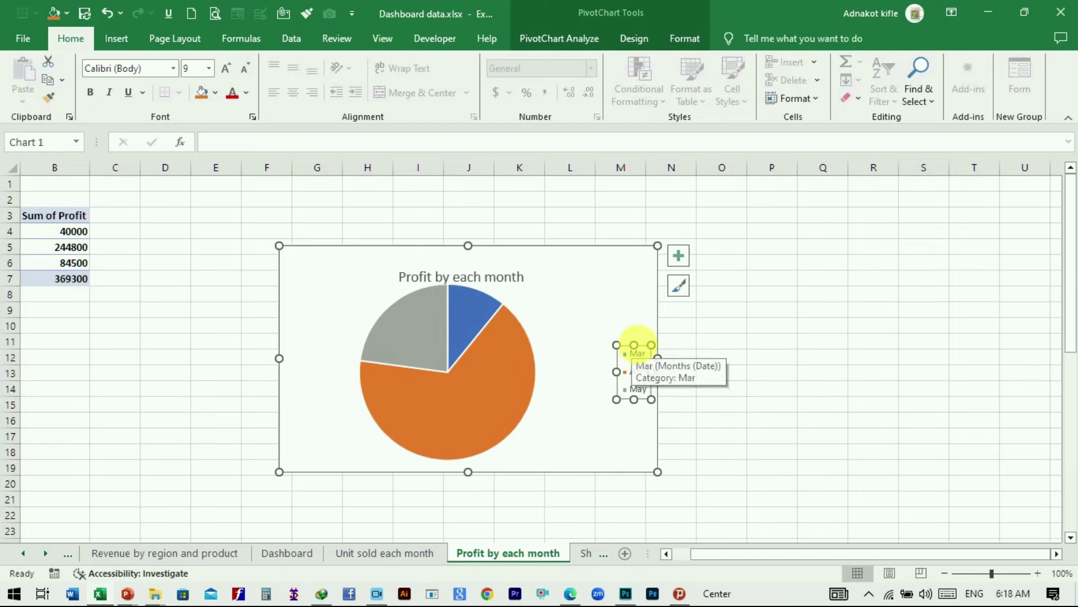
left_click(676, 258)
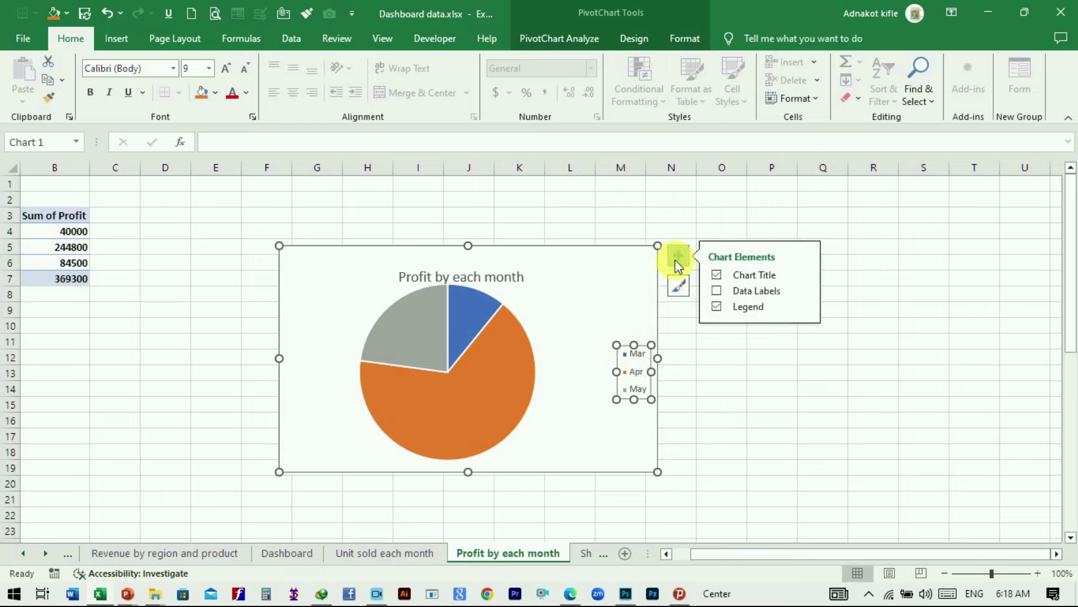
left_click(717, 306)
left_click(772, 435)
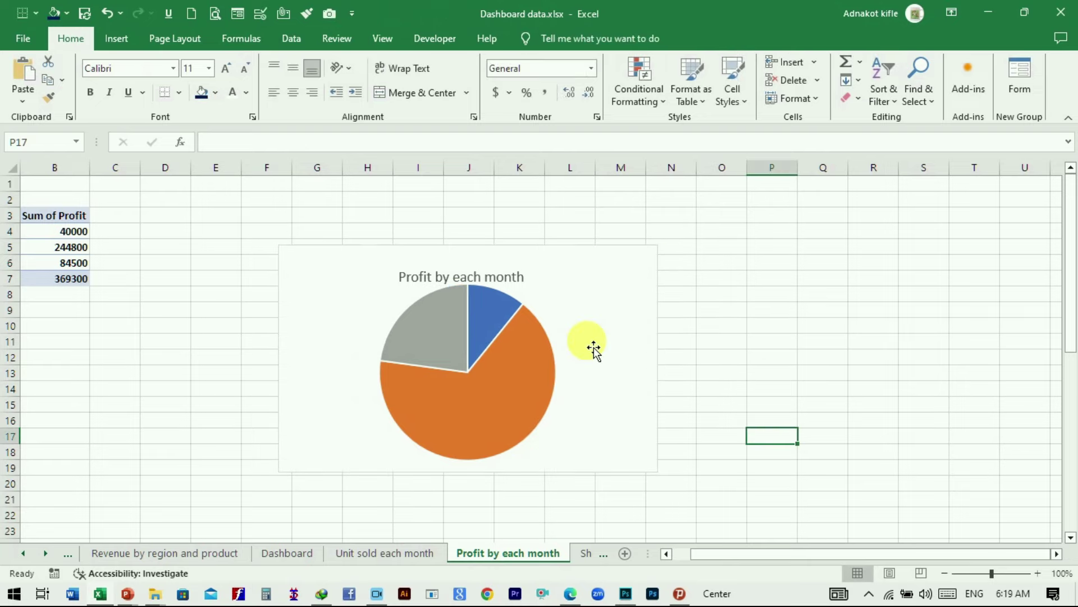
left_click_drag(564, 275, 620, 260)
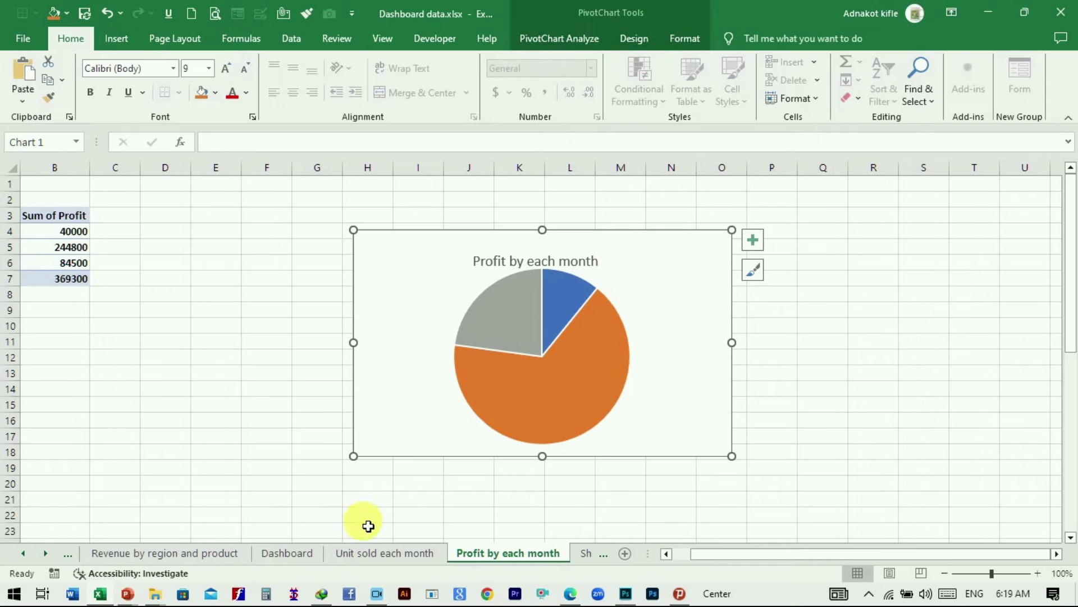
left_click(296, 556)
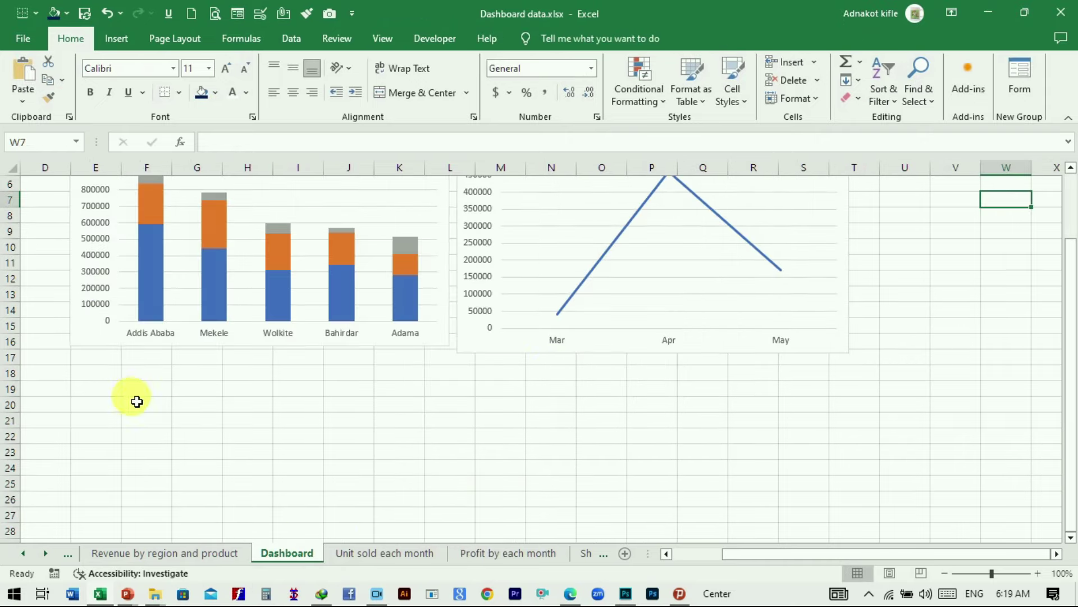
Paste the profit pie chart at cell E19 below the revenue bar chart.
left_click(114, 392)
key("ctrl+v")
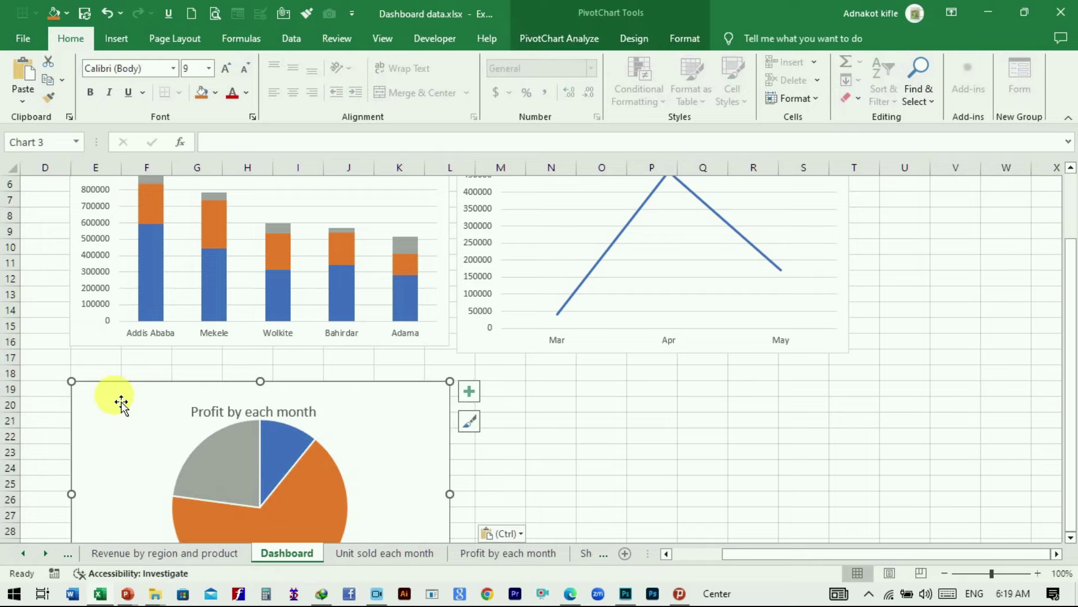
scroll(235, 397, "down", 2)
scroll(397, 341, "down", 2)
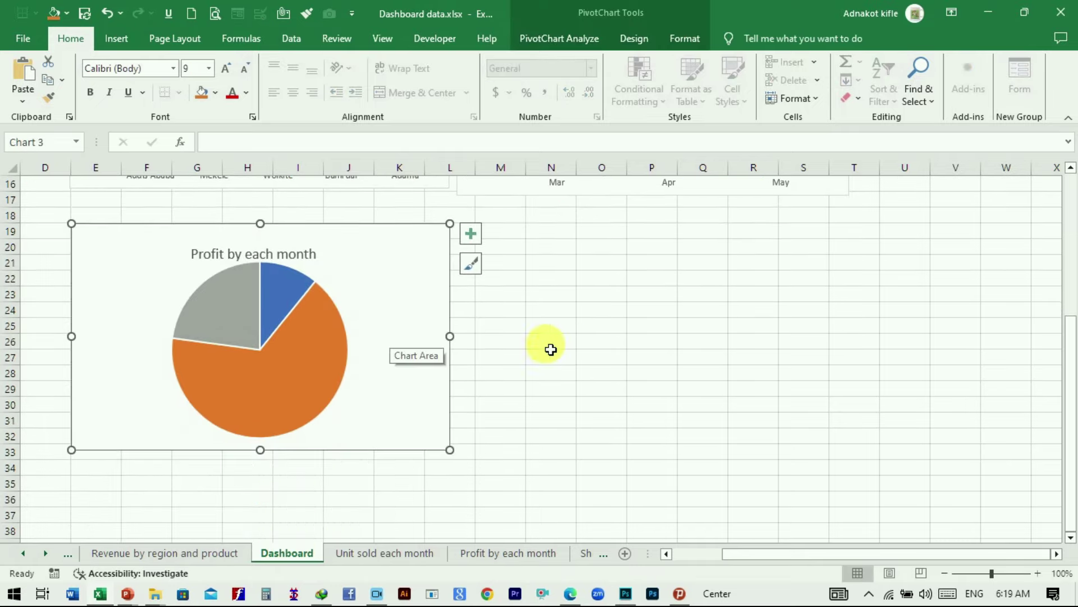
left_click(617, 351)
scroll(617, 397, "up", 2)
scroll(462, 354, "up", 3)
scroll(462, 354, "down", 2)
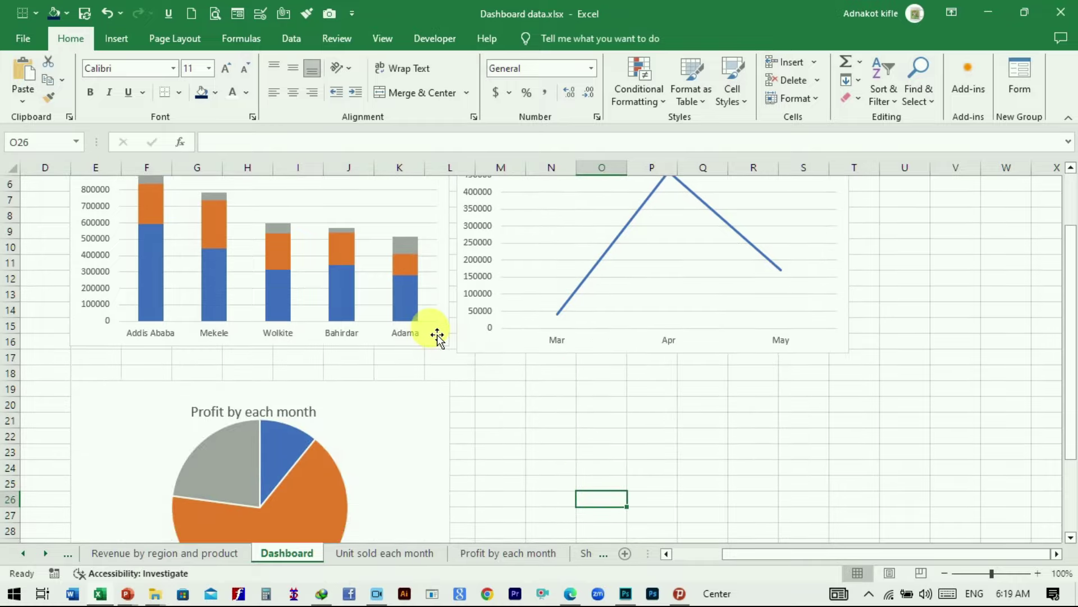
scroll(433, 333, "down", 3)
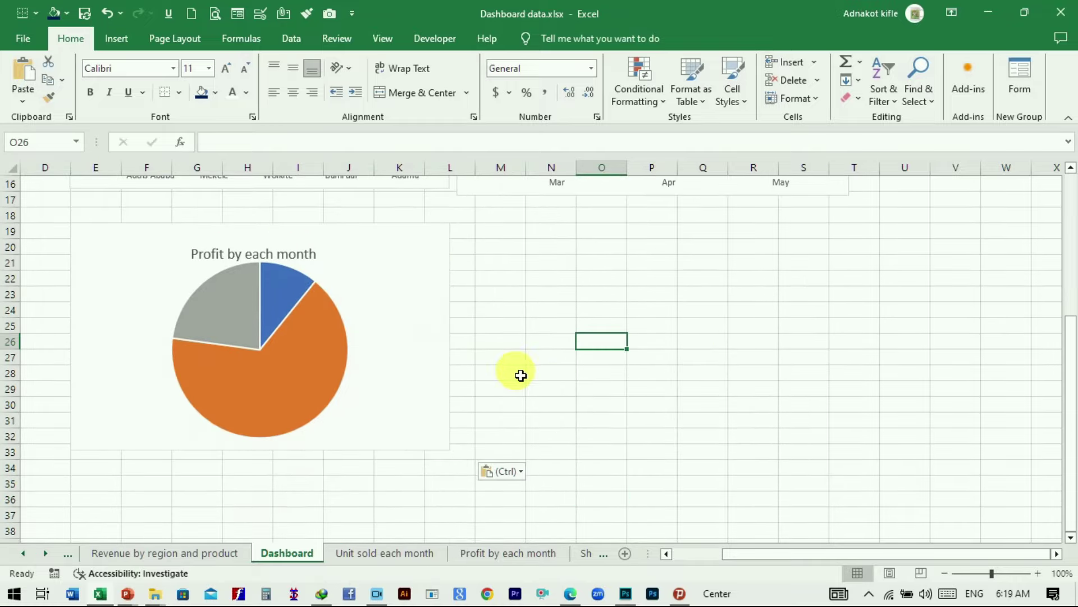
Go to the Sheet1 (4) sheet.
left_click(572, 267)
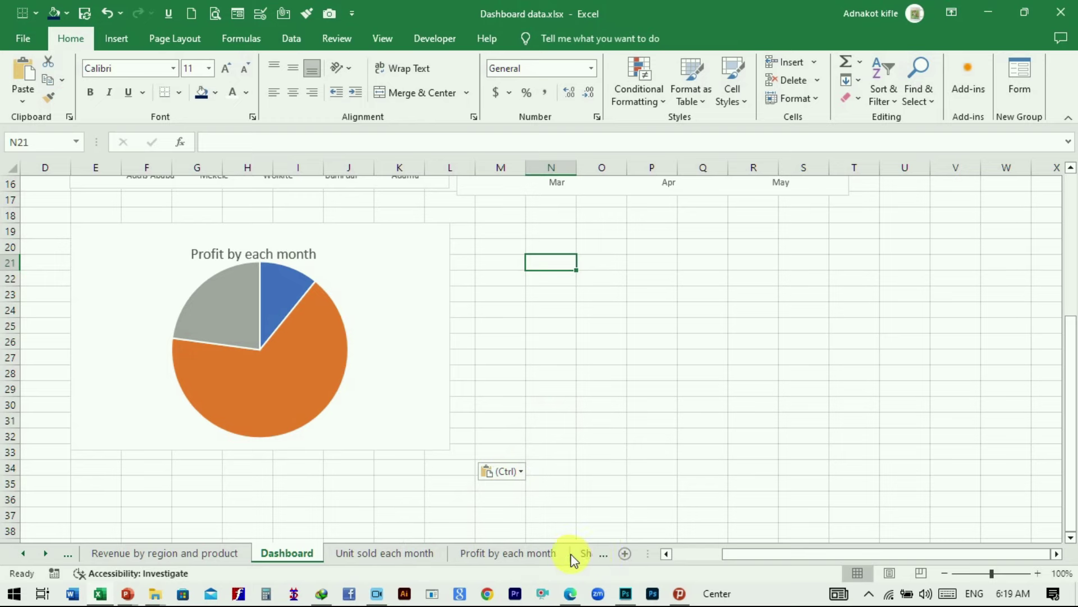
scroll(571, 553, "down", 1)
left_click(435, 557)
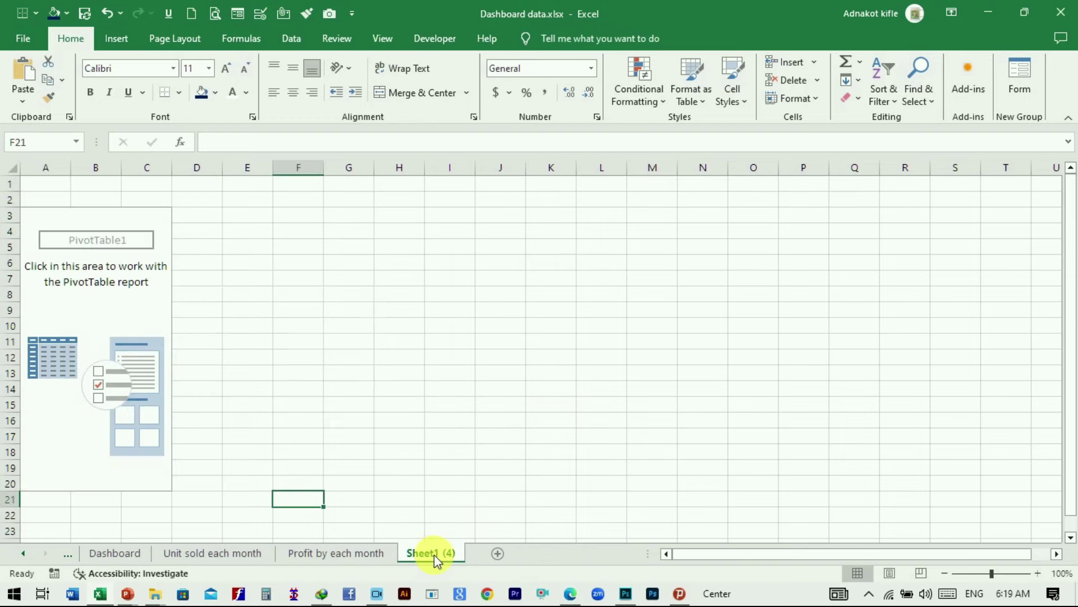
Rename the Sheet1 (4) sheet to 'cost of each product'.
double_click(420, 554)
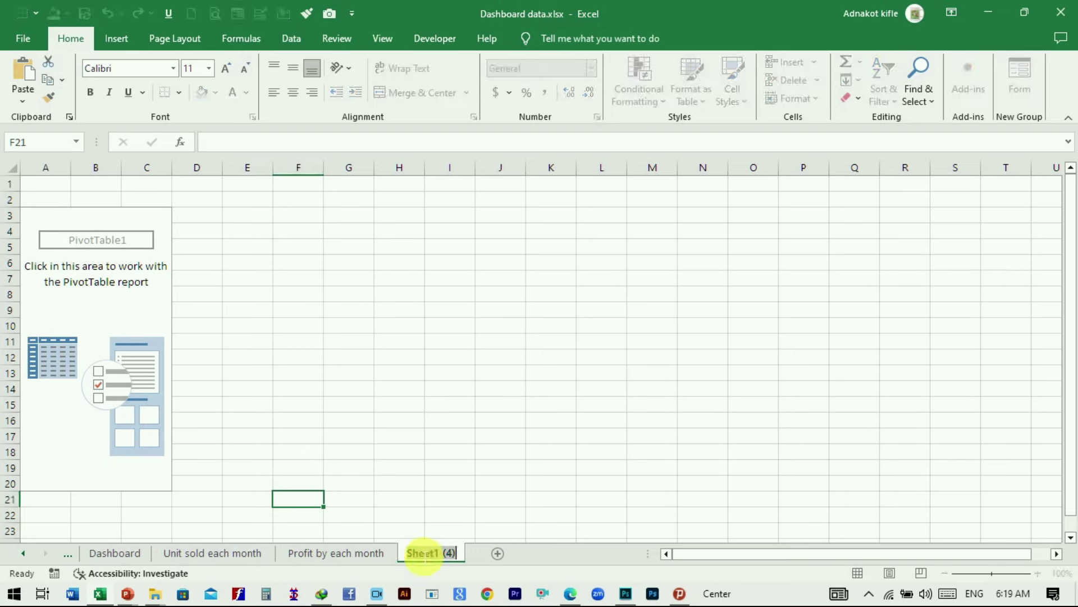
key("Caps_Lock")
type("P")
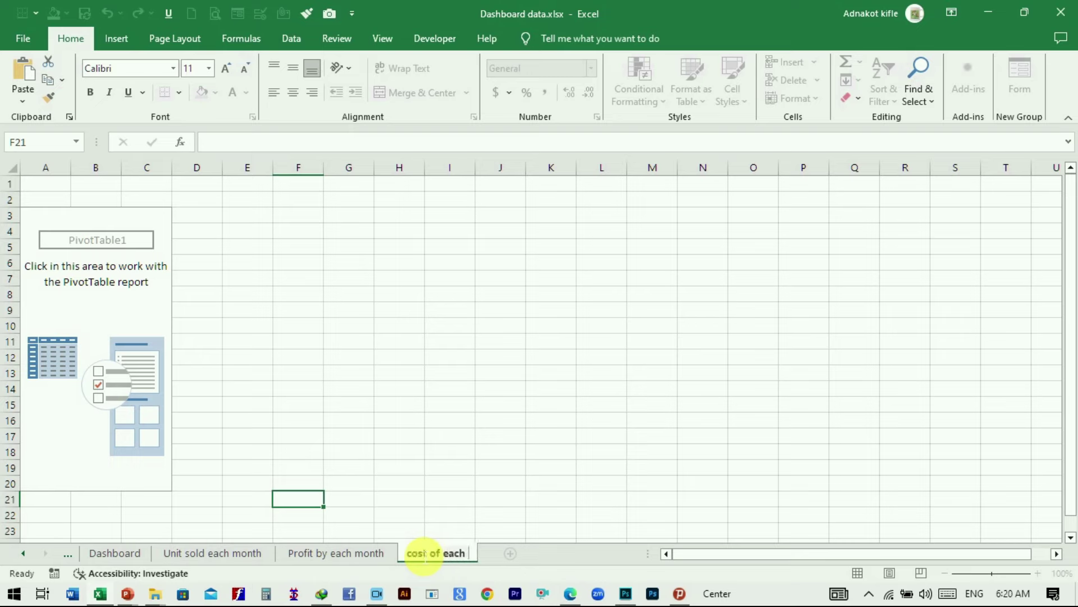
left_click(441, 451)
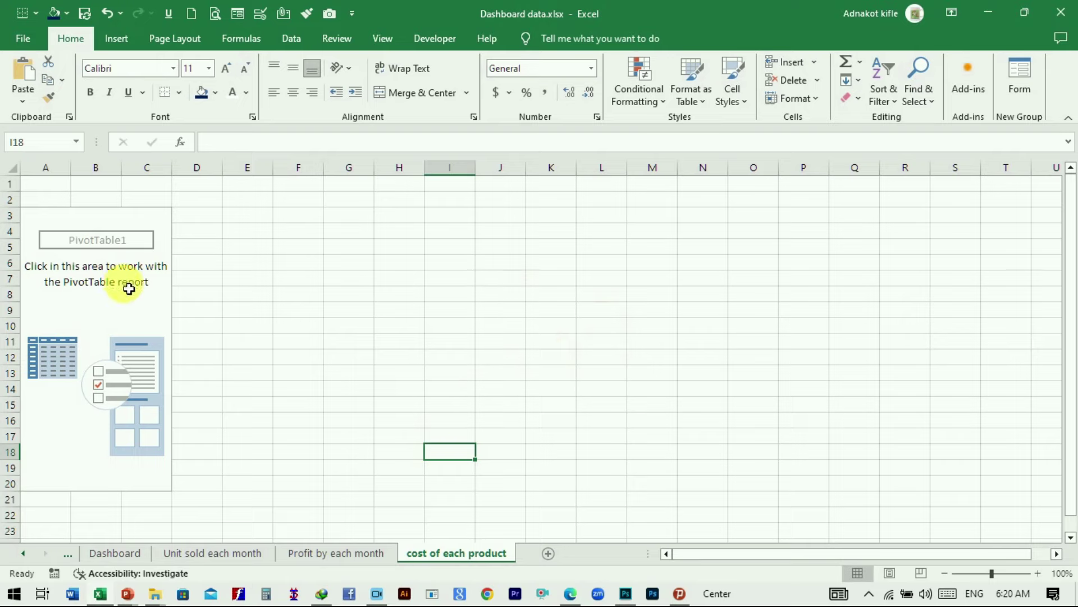
Build a pivot with Product in Rows and Sum of Total cost in Values, totalling 3024500.
left_click(138, 314)
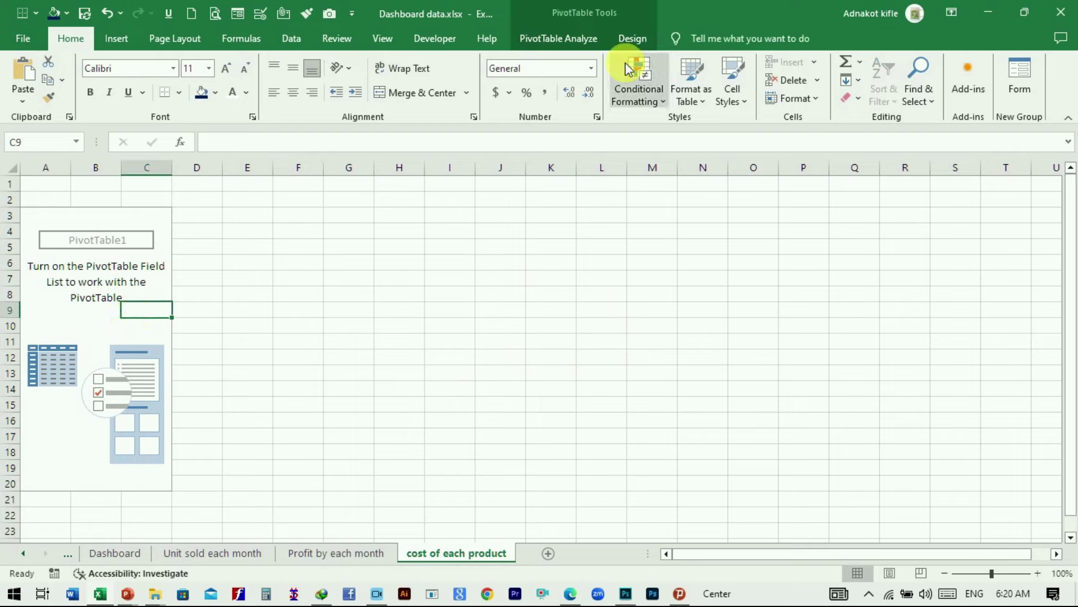
left_click(584, 39)
left_click(974, 63)
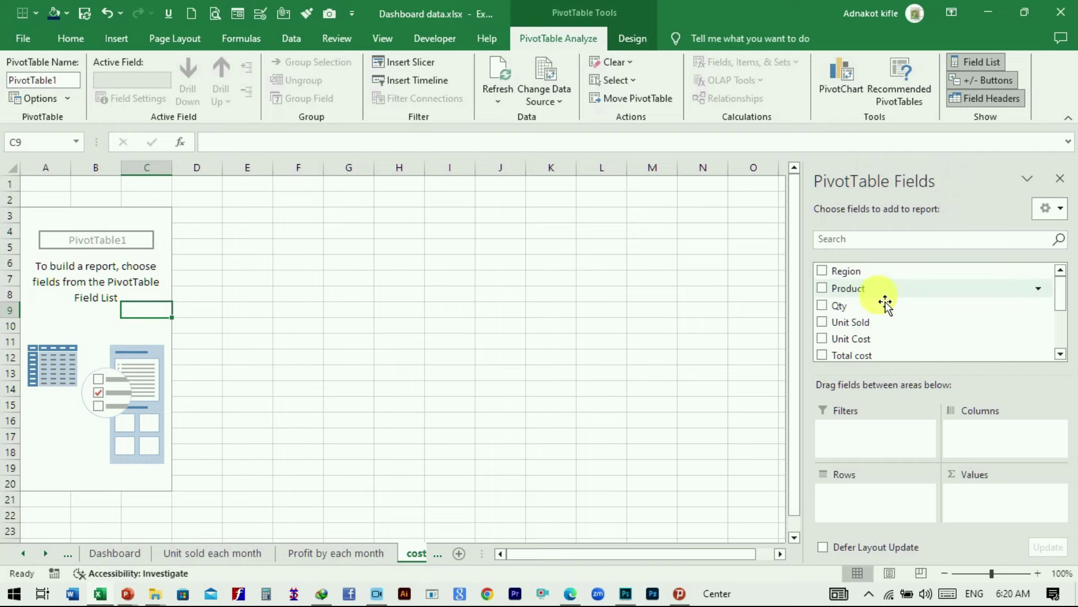
mouse_move(827, 287)
left_mouse_down()
mouse_move(871, 497)
mouse_move(856, 492)
left_mouse_up()
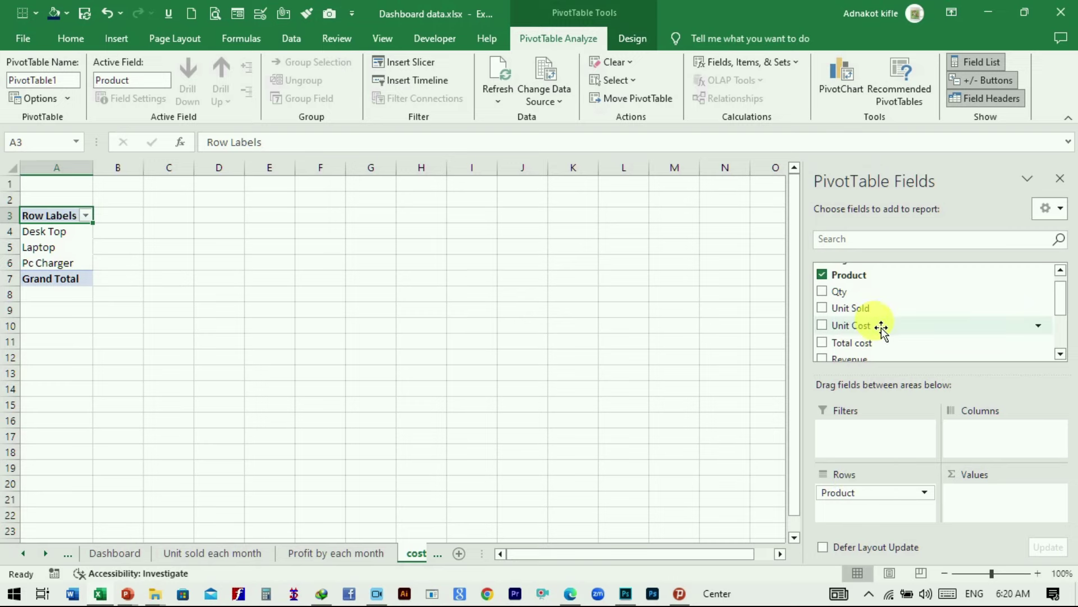
scroll(902, 312, "down", 2)
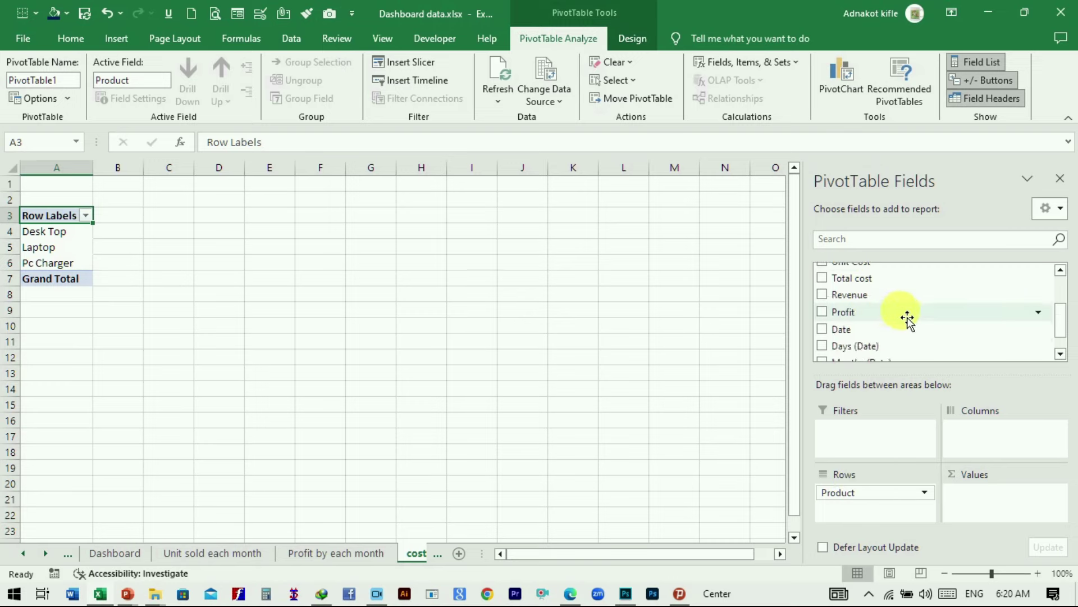
mouse_move(848, 278)
left_mouse_down()
mouse_move(969, 388)
mouse_move(991, 461)
left_mouse_up()
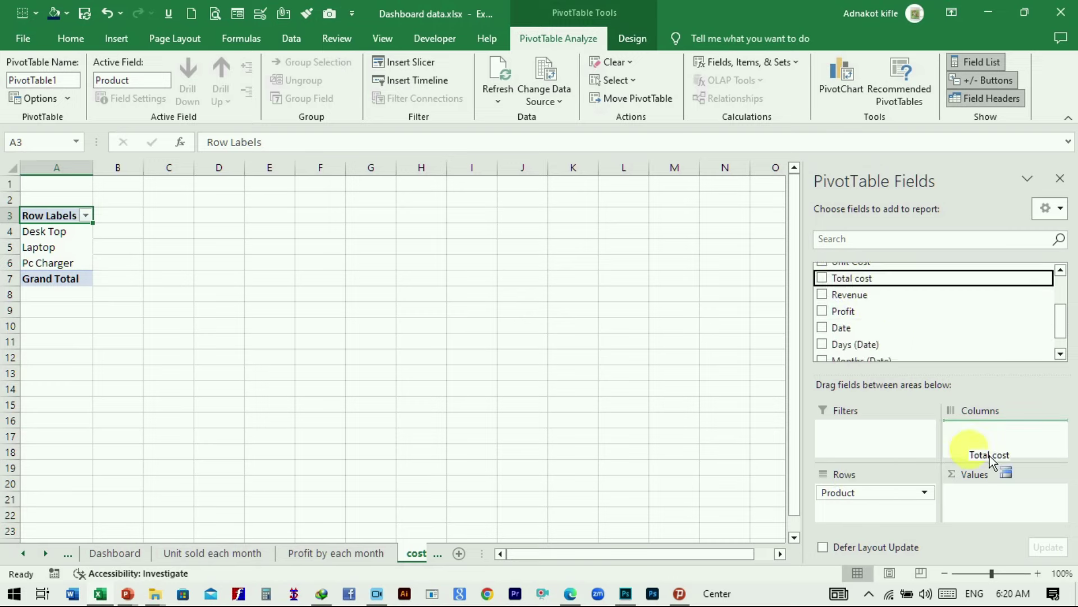
left_click_drag(976, 503, 976, 503)
left_click(457, 326)
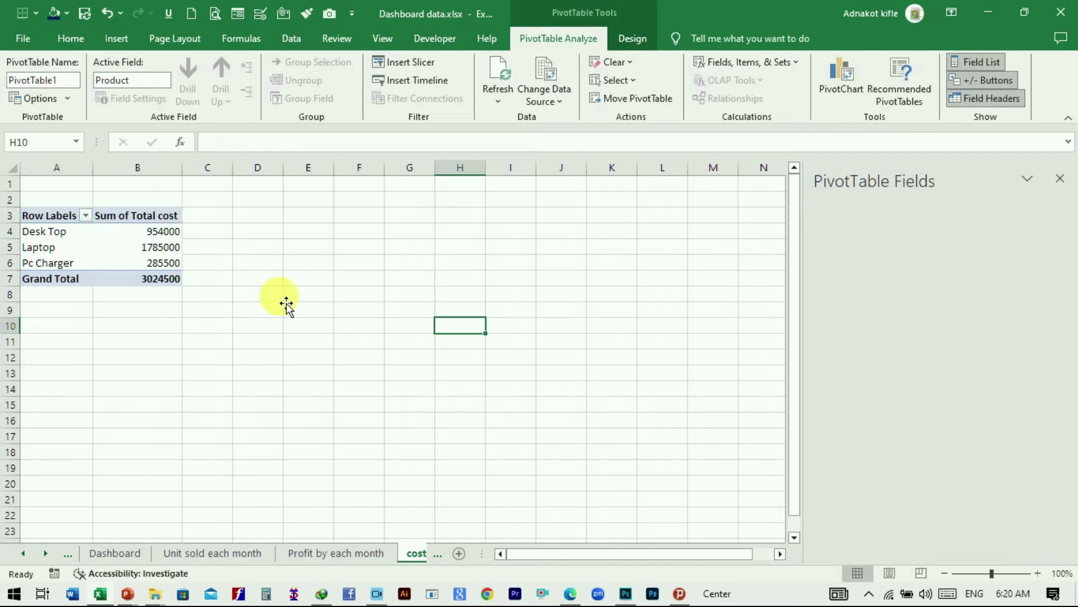
left_click(169, 231)
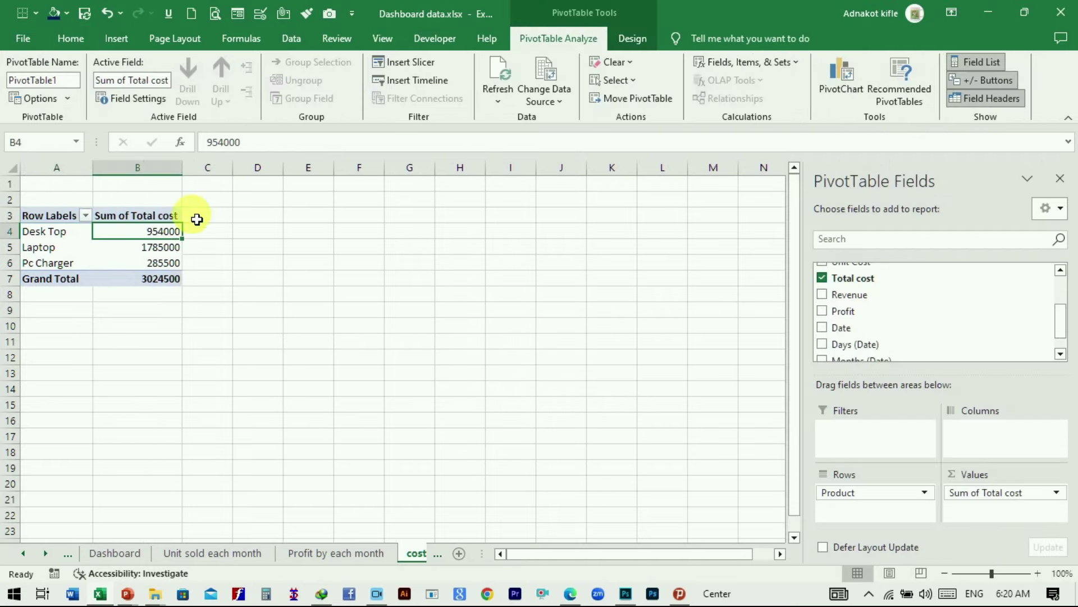
left_click(845, 84)
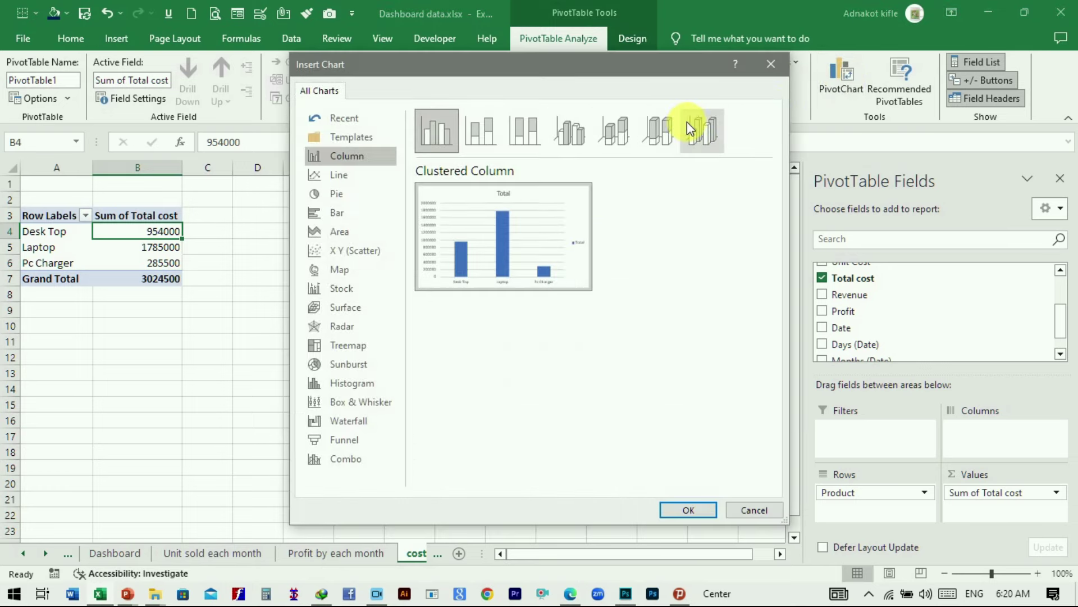
Insert a stacked column PivotChart of product cost and move it right.
left_click(450, 139)
left_click(471, 139)
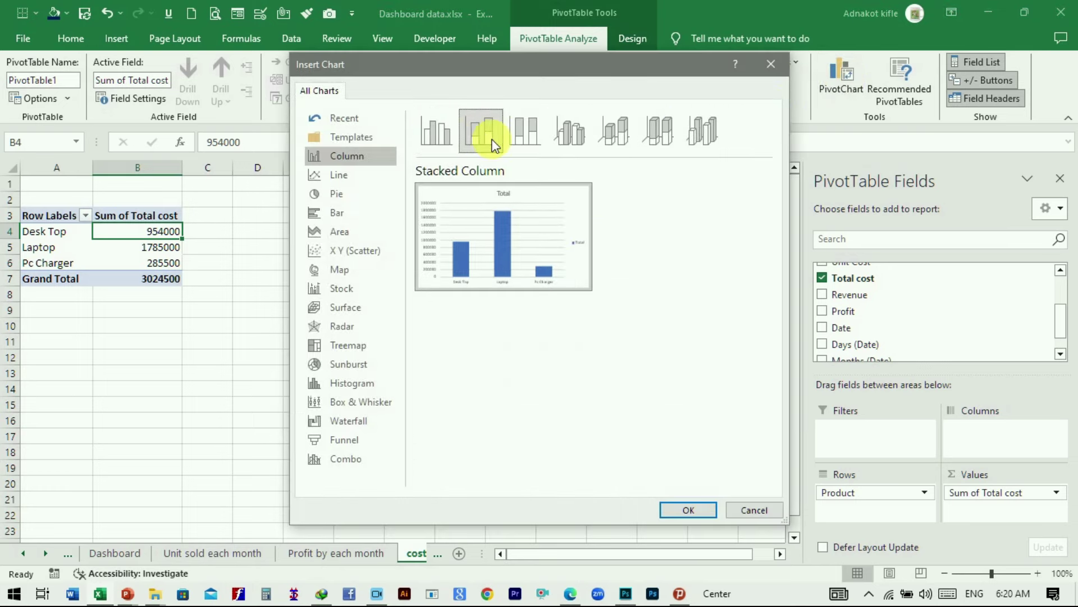
left_click(688, 508)
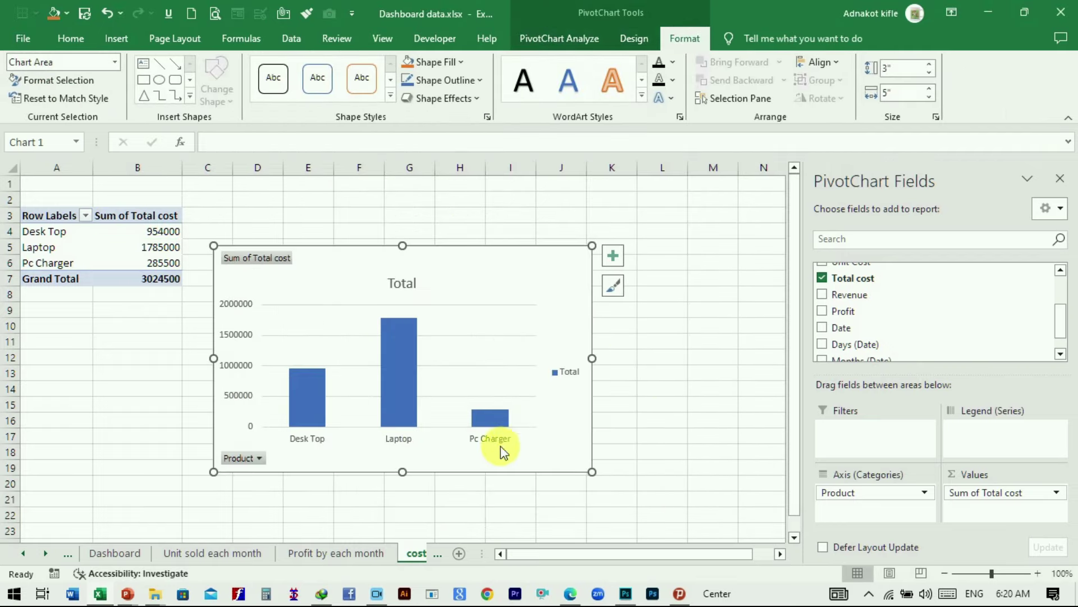
mouse_move(398, 345)
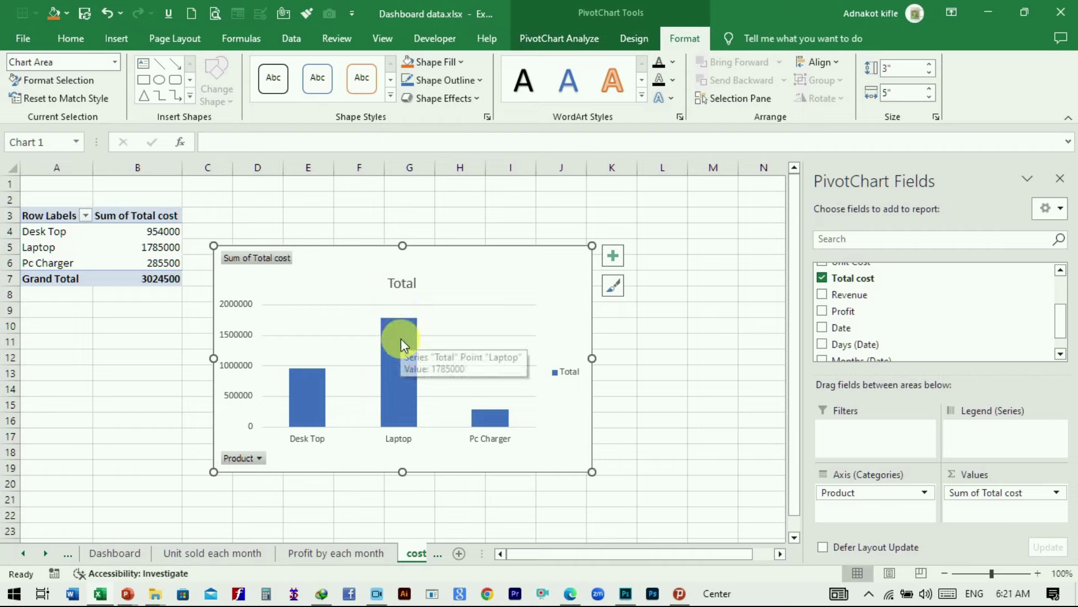
mouse_move(479, 255)
left_mouse_down()
mouse_move(515, 257)
mouse_move(580, 226)
left_mouse_up()
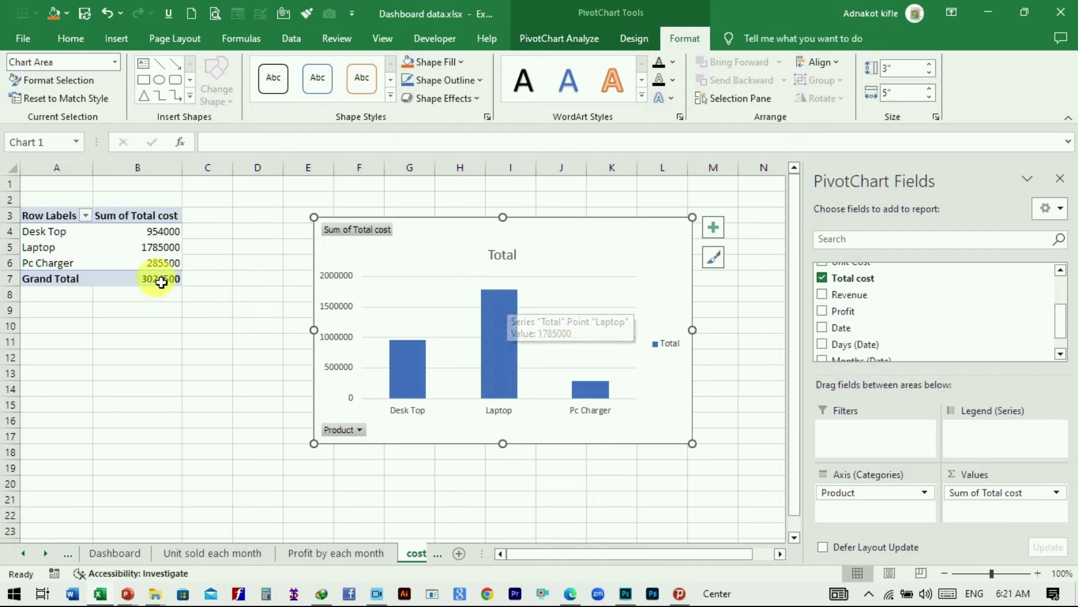
Sort the products by Total cost from largest to smallest.
left_click(161, 236)
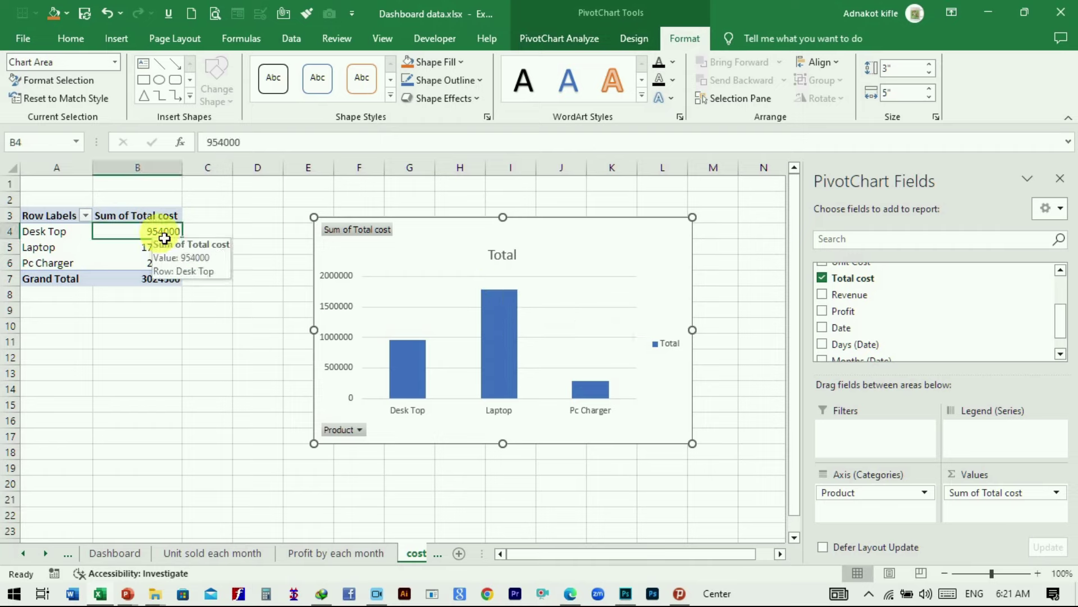
right_click(159, 235)
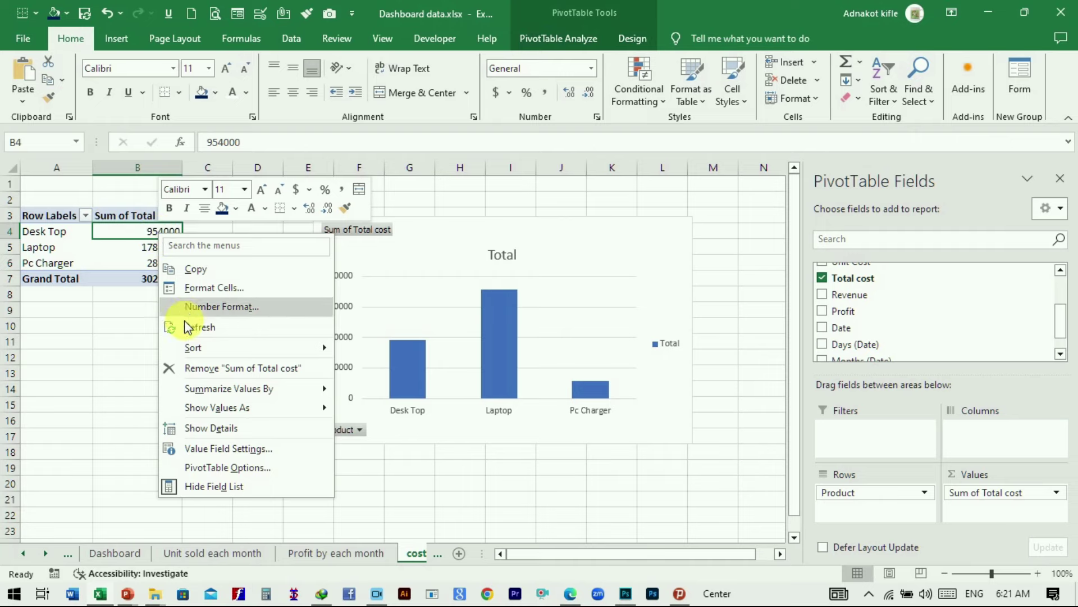
mouse_move(193, 347)
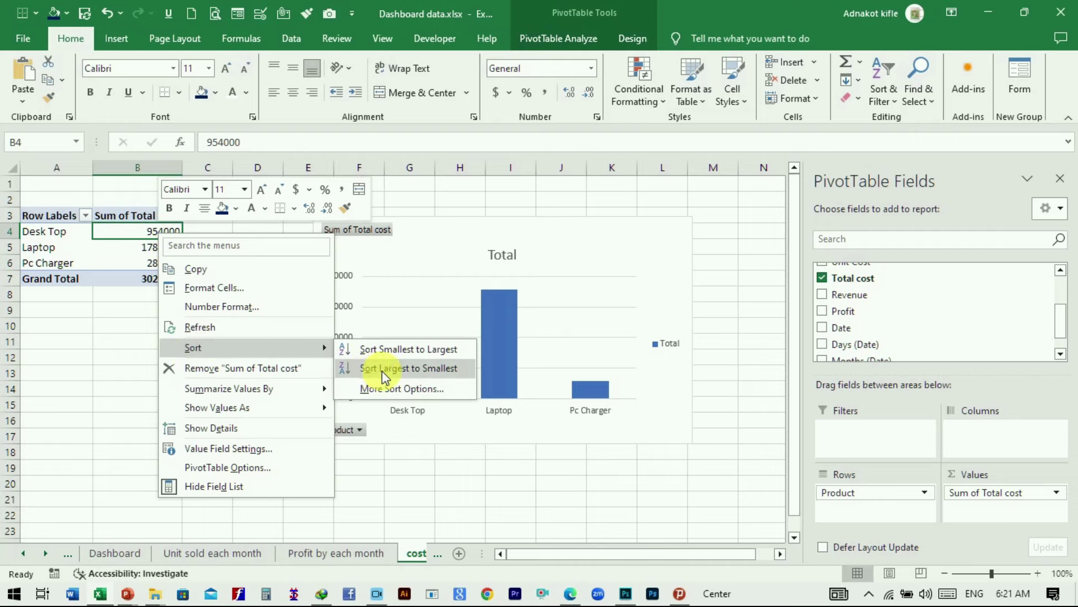
left_click(382, 369)
left_click(219, 329)
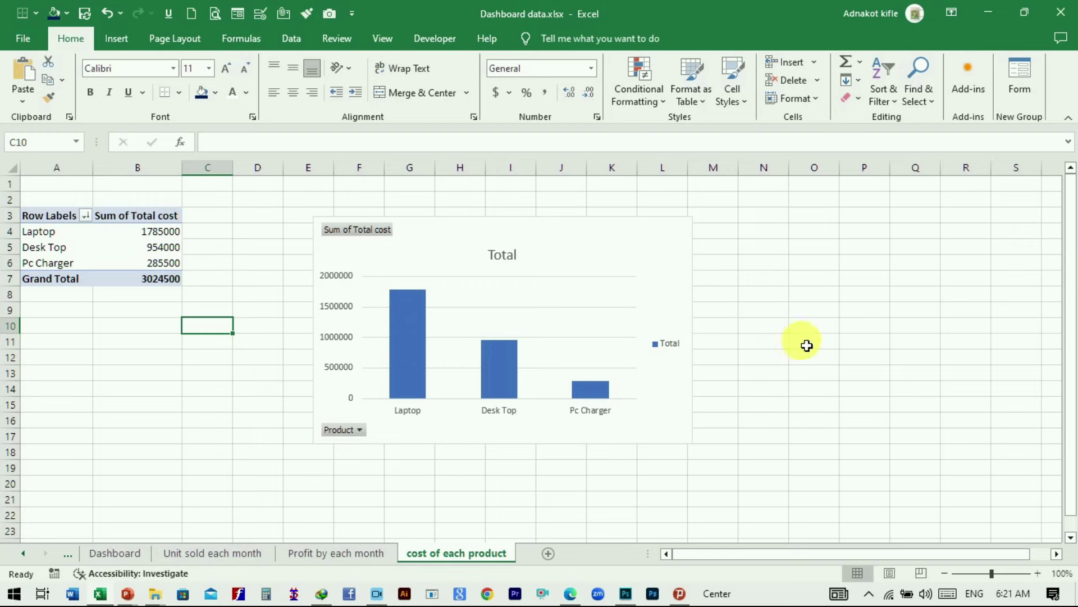
Delete the Total legend and hide all field buttons on the cost chart.
left_click(672, 343)
key("Delete")
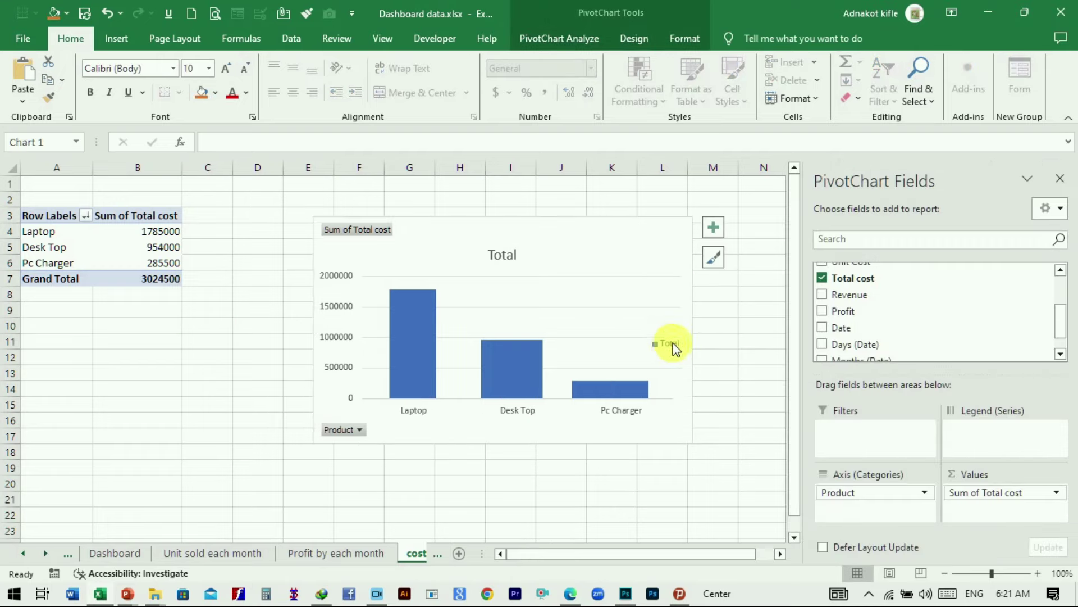
right_click(338, 427)
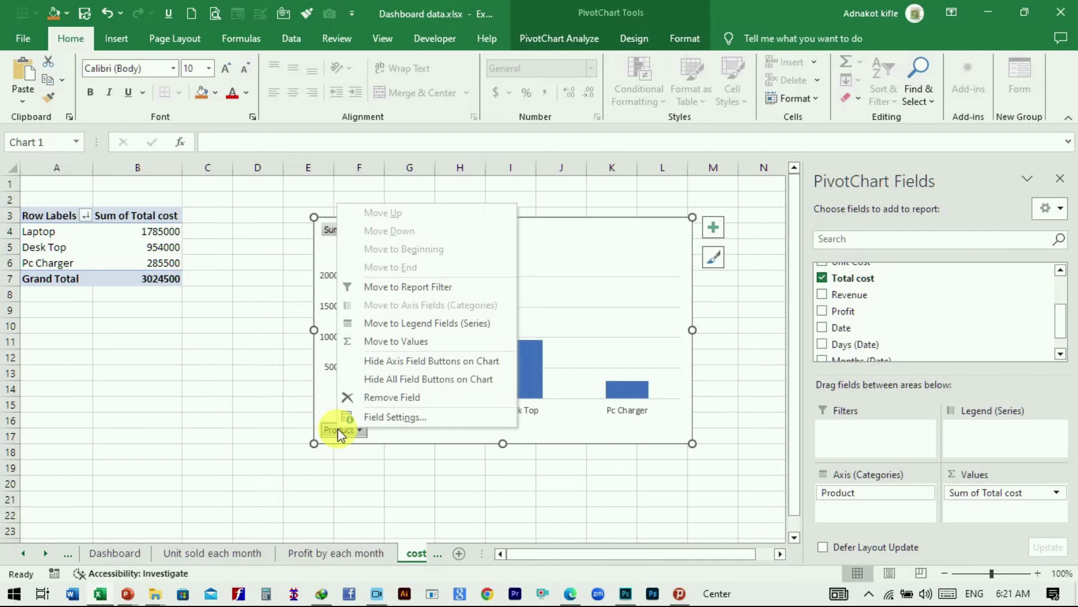
left_click(383, 379)
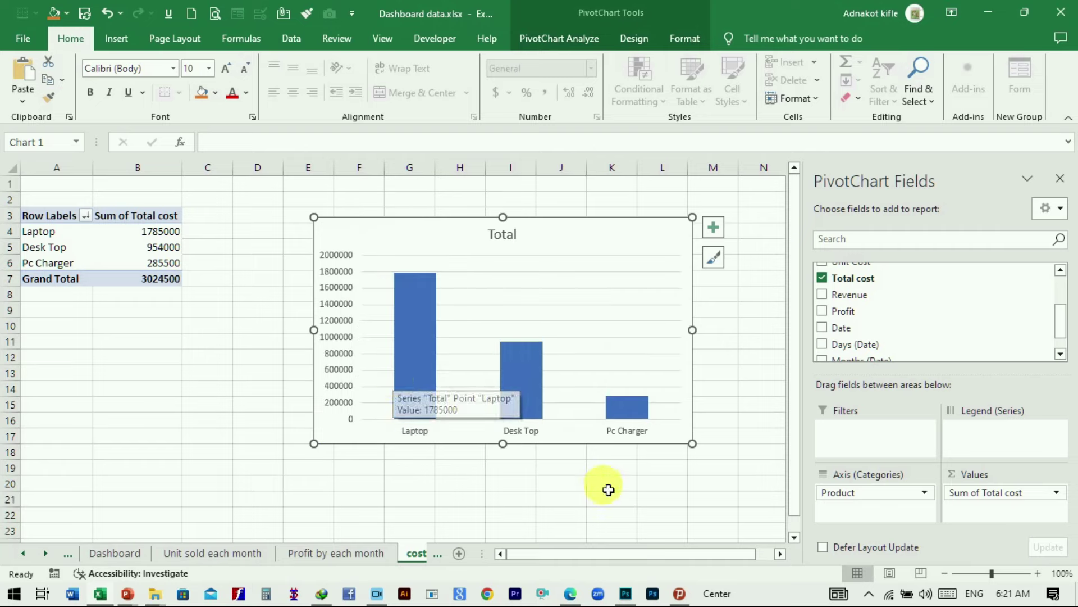
left_click(608, 490)
left_click(577, 245)
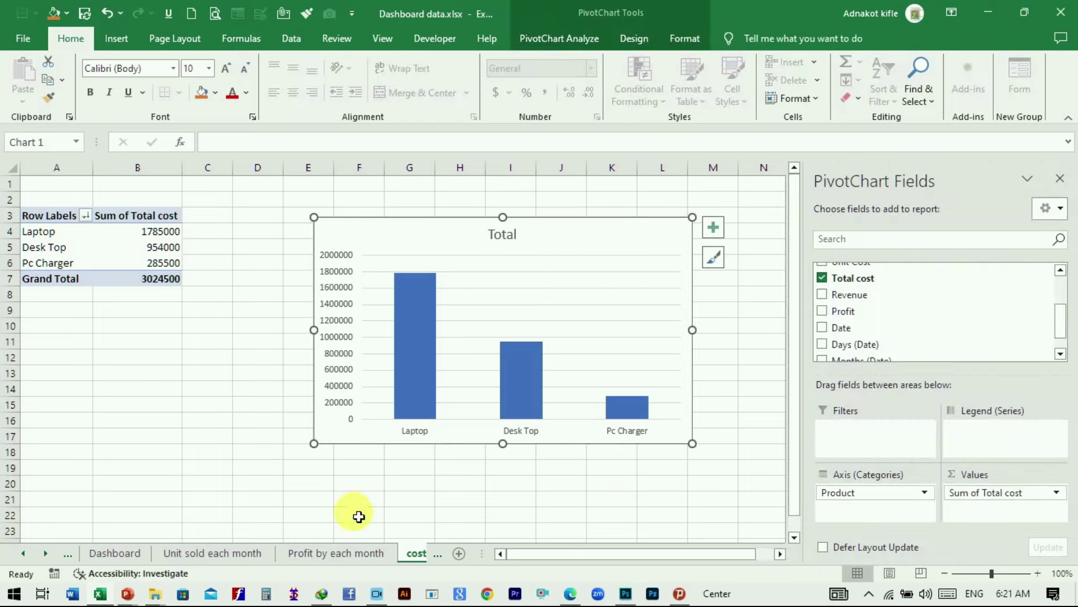
left_click(147, 554)
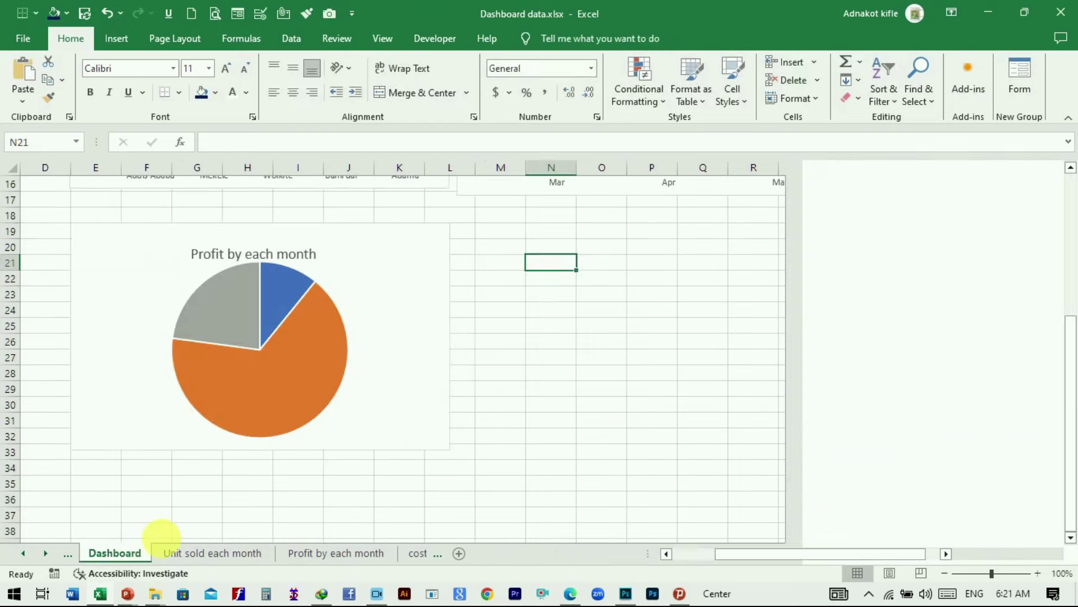
Paste the product cost chart at cell M19 on the Dashboard.
scroll(573, 381, "up", 2)
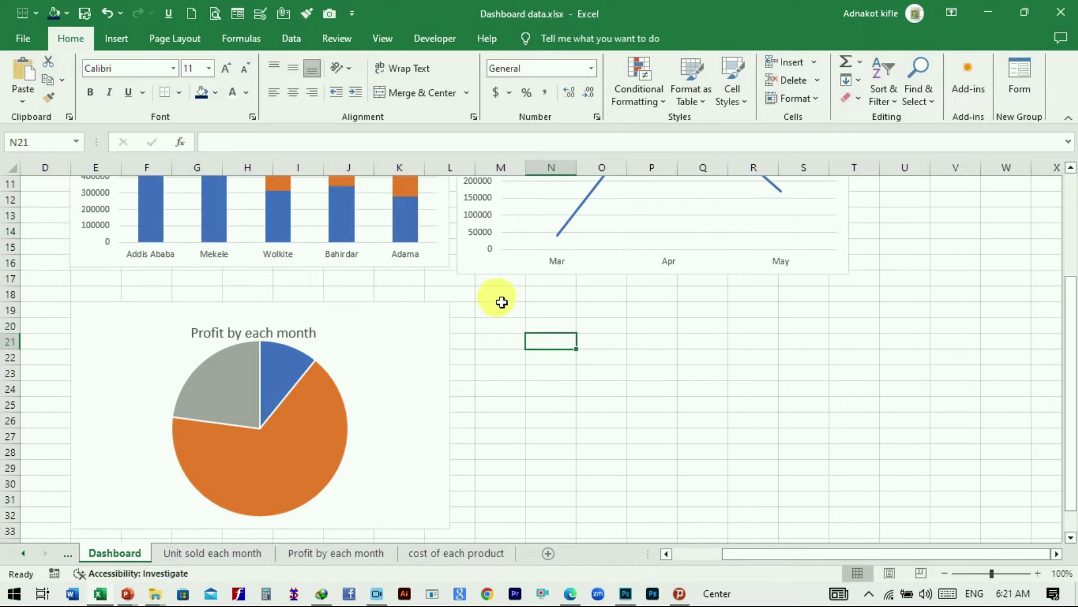
left_click(491, 314)
key("ctrl+v")
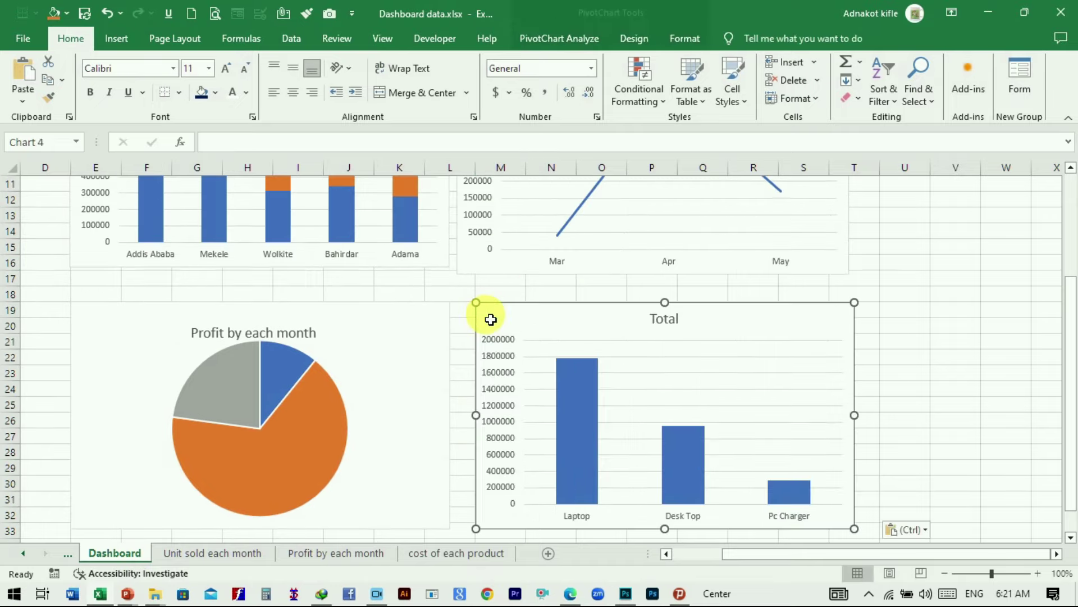
left_click(1063, 184)
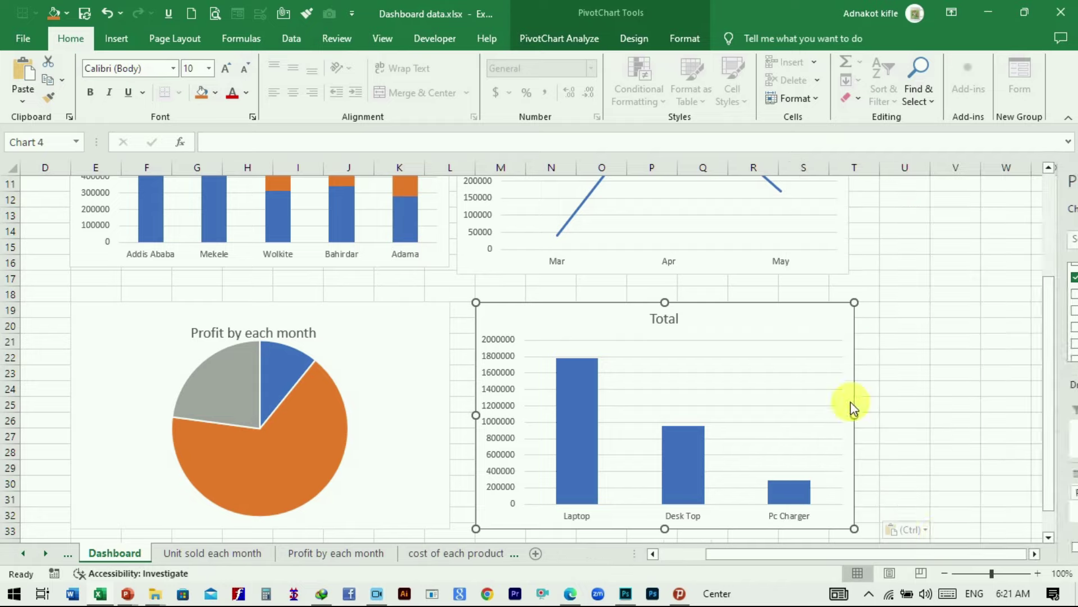
Reposition the cost chart and move the revenue chart below the title banner, then select it with the line chart.
left_click(974, 573)
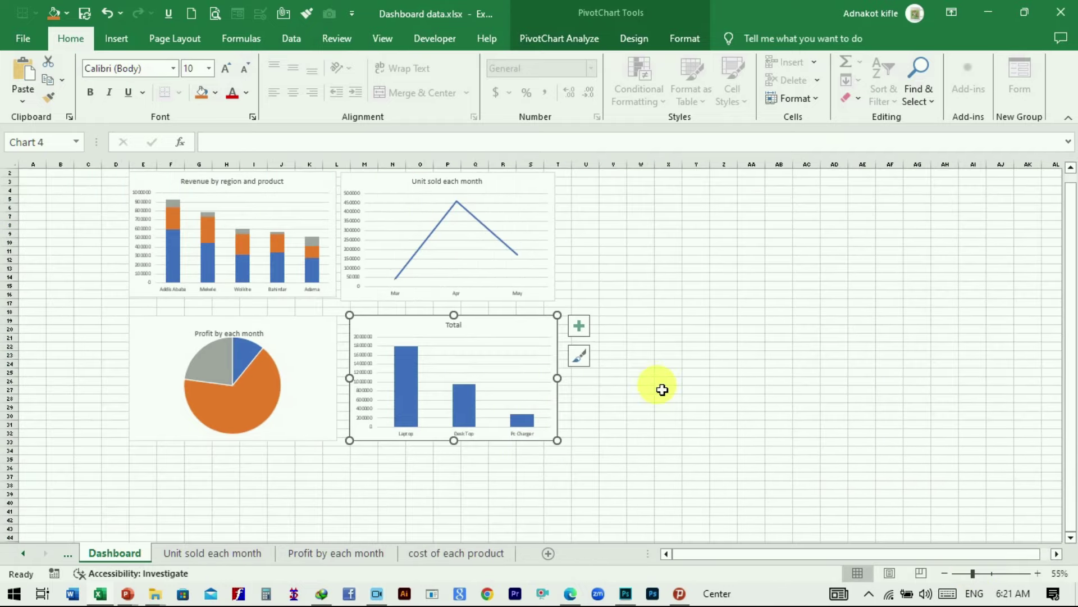
scroll(562, 365, "up", 1)
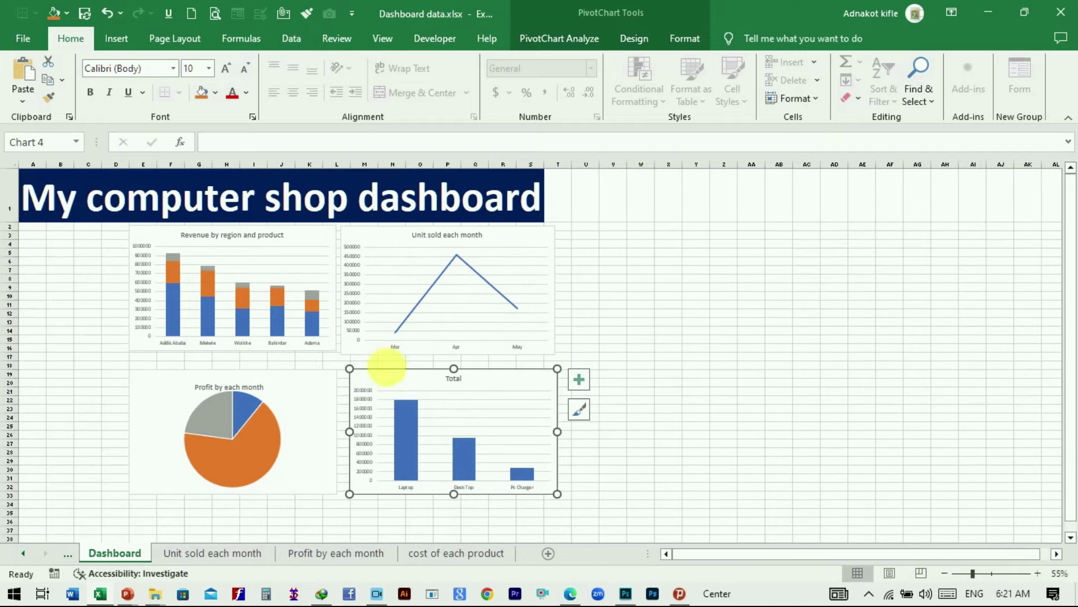
left_click_drag(392, 381, 388, 383)
mouse_move(305, 237)
left_mouse_down()
mouse_move(294, 253)
mouse_move(298, 242)
left_mouse_up()
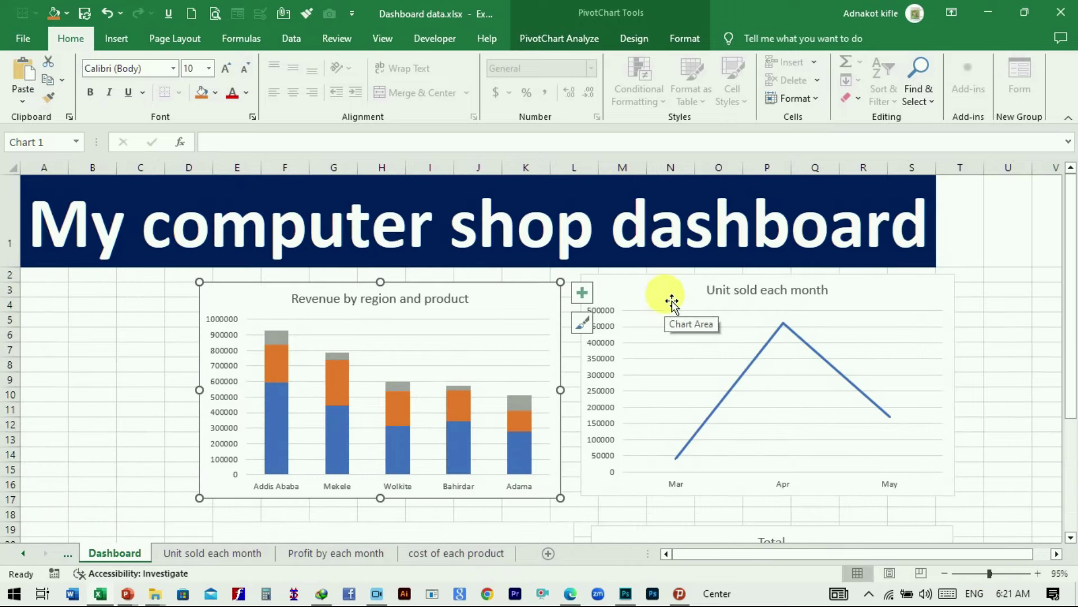
left_click(672, 301, "ctrl")
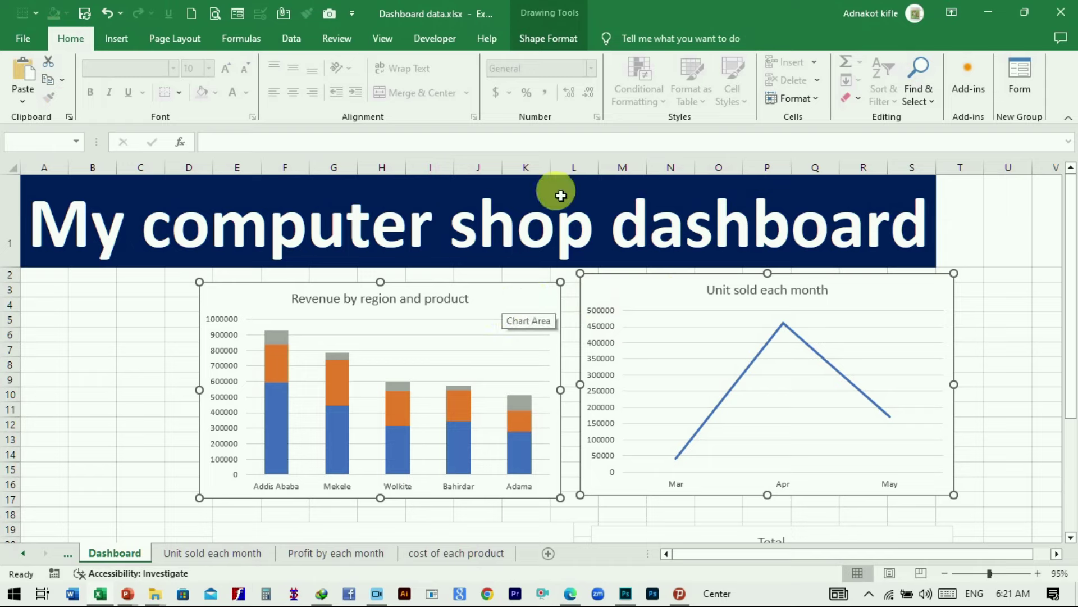
Apply Align Top to the revenue chart and the units-sold line chart.
left_click(540, 42)
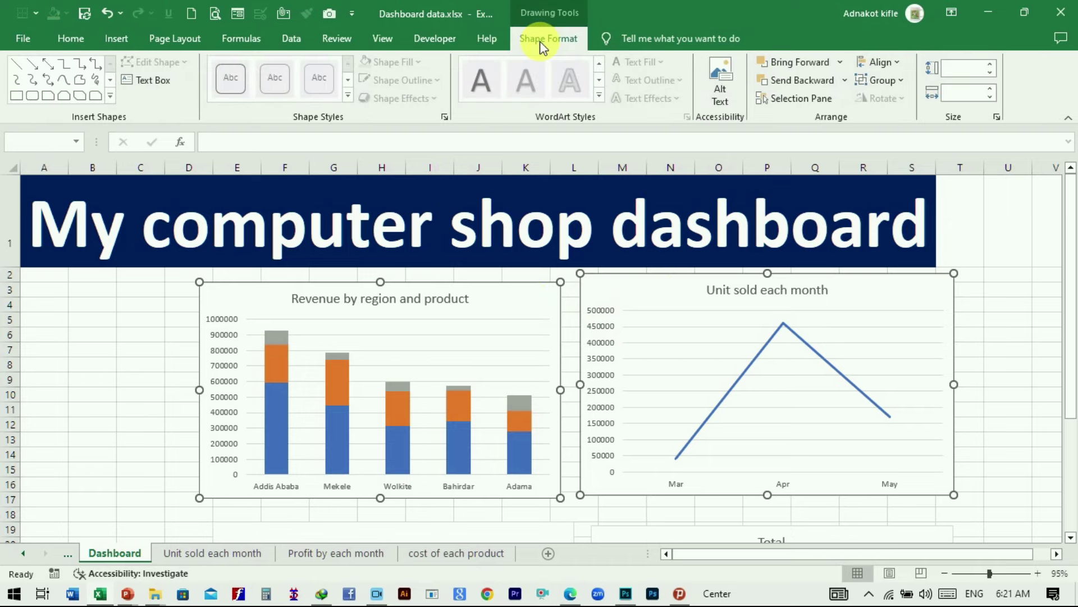
left_click(895, 63)
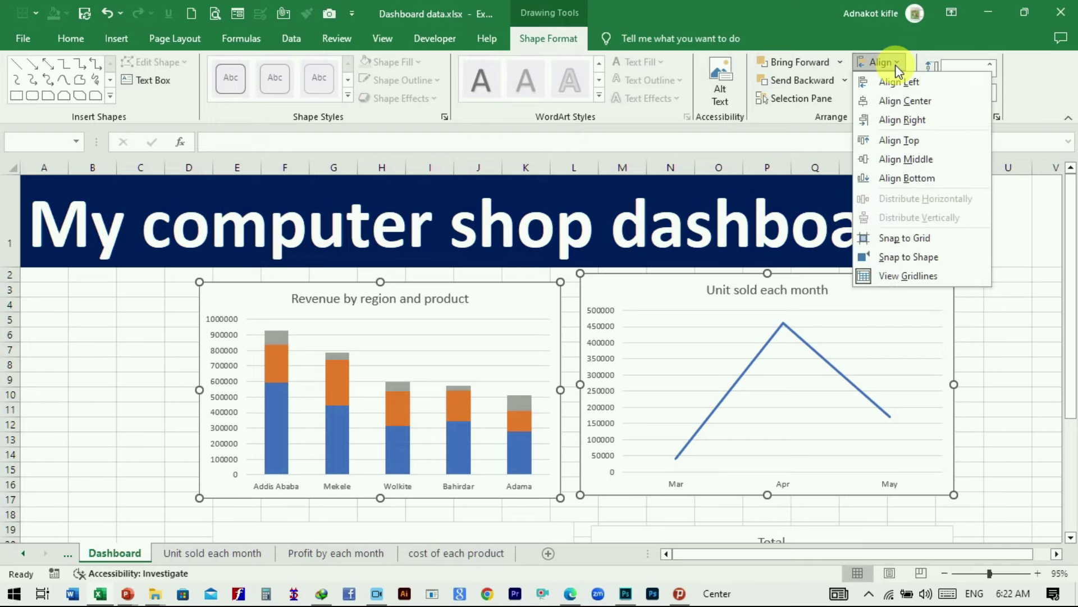
left_click(891, 147)
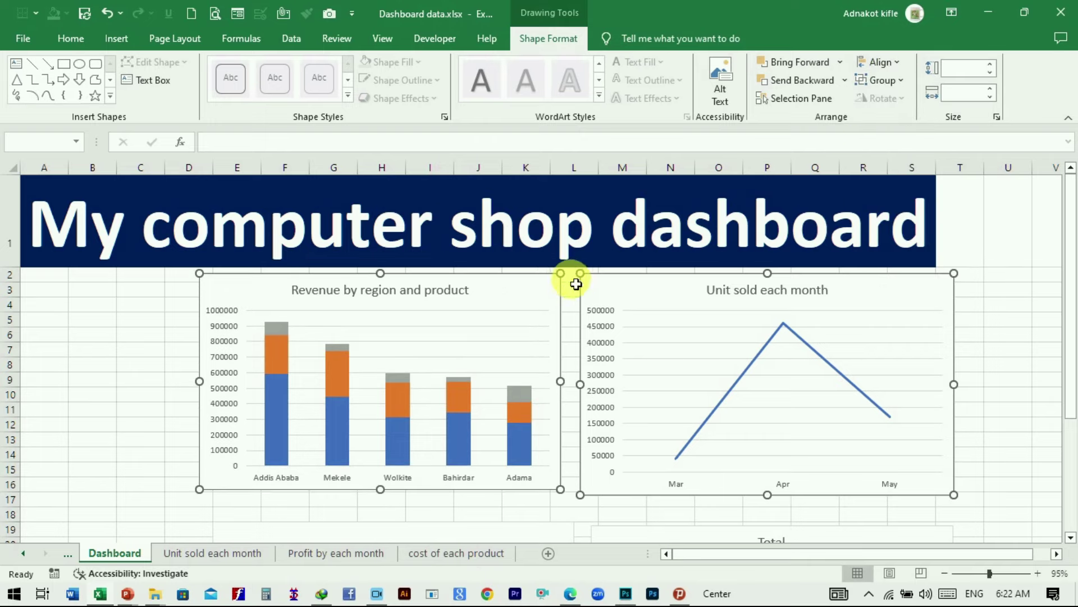
left_click(988, 324)
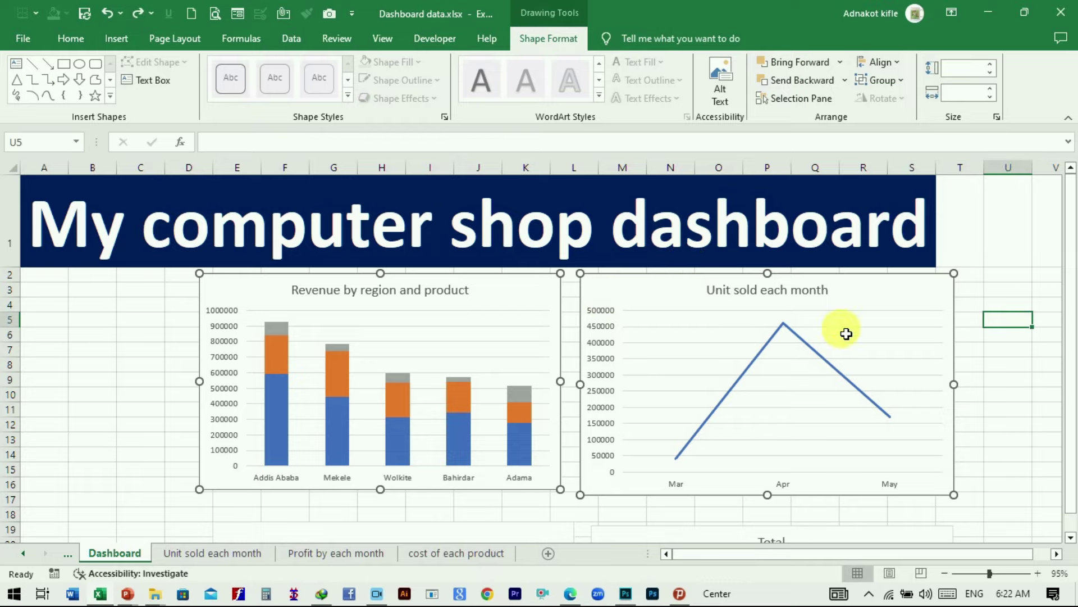
scroll(686, 421, "down", 2)
left_click(543, 399)
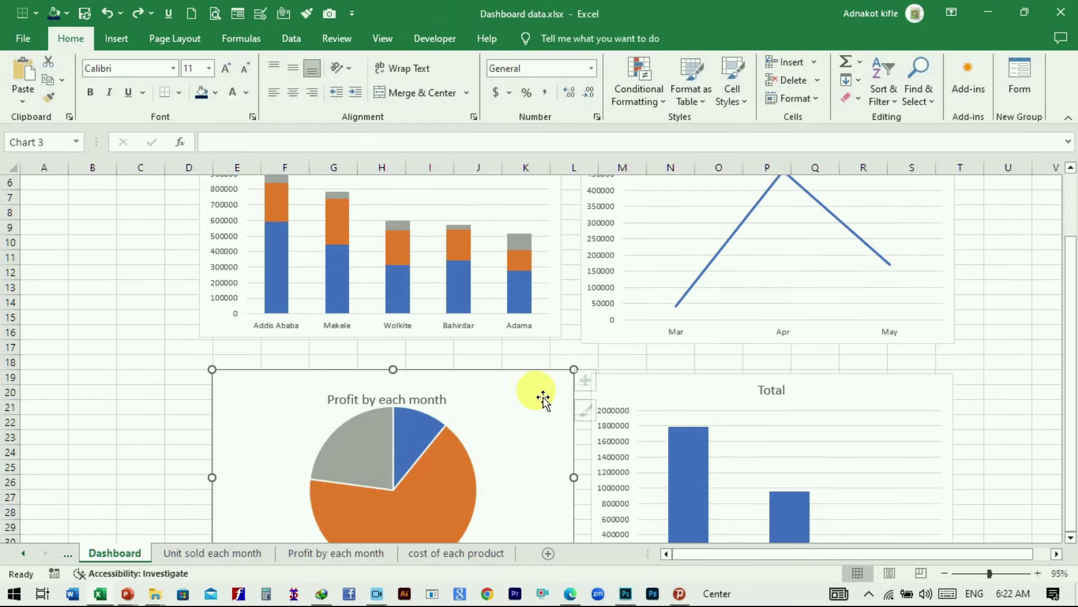
Select the pie and Total cost charts together and apply Align Top.
left_click(632, 387)
left_click(542, 388, "ctrl")
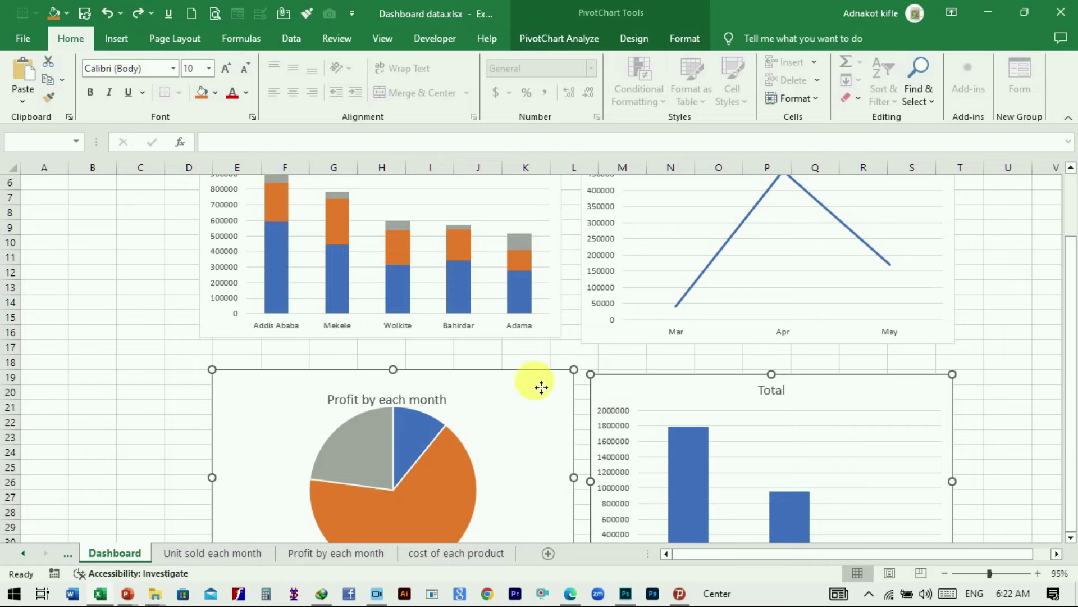
left_click(540, 39)
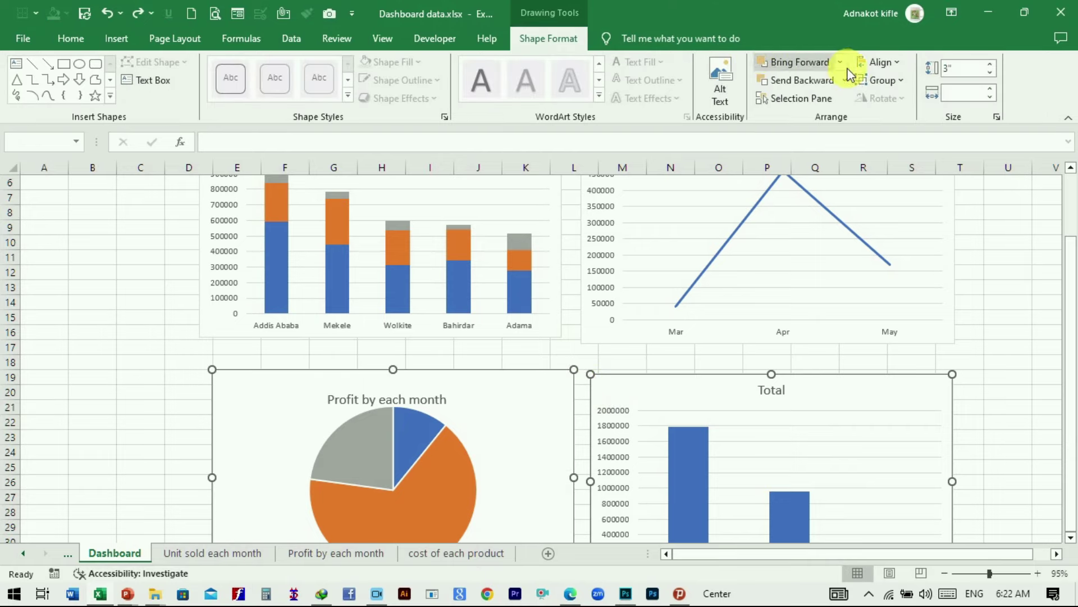
left_click(890, 61)
left_click(893, 138)
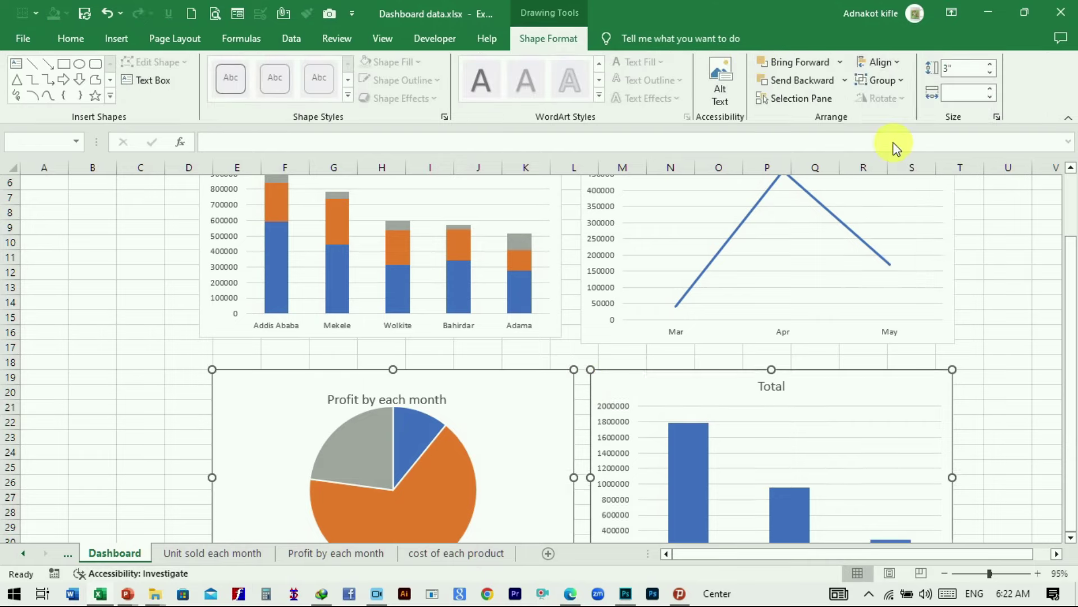
left_click(1011, 392)
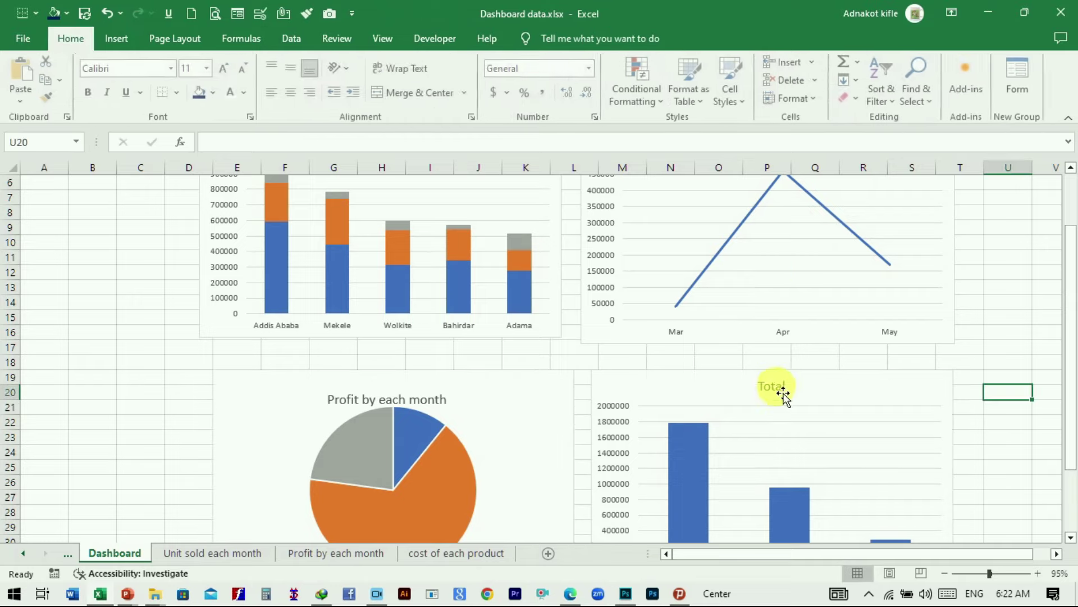
scroll(730, 393, "down", 2)
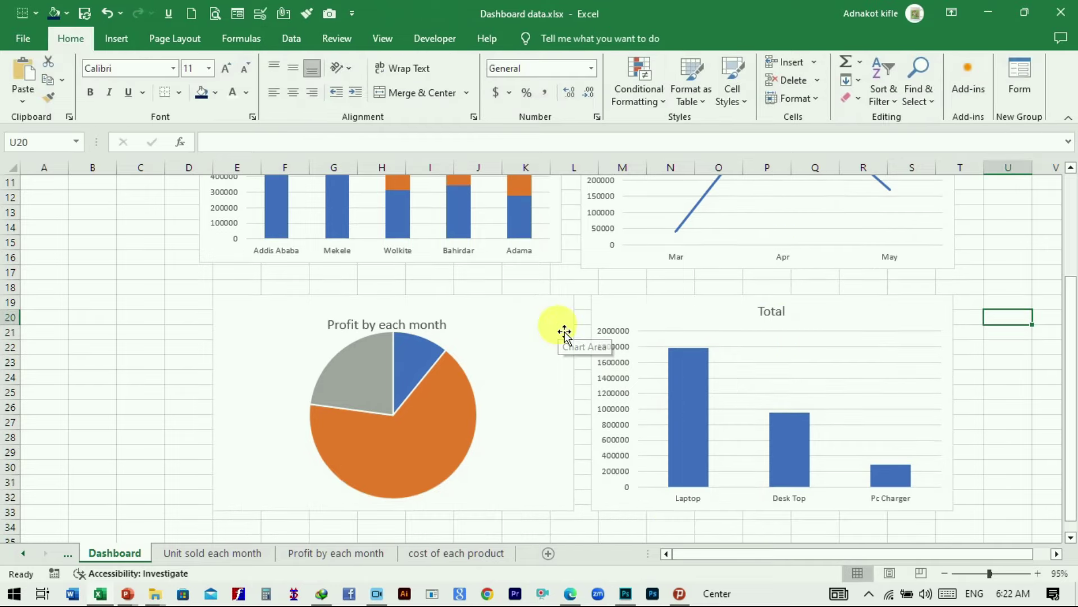
scroll(702, 357, "up", 3)
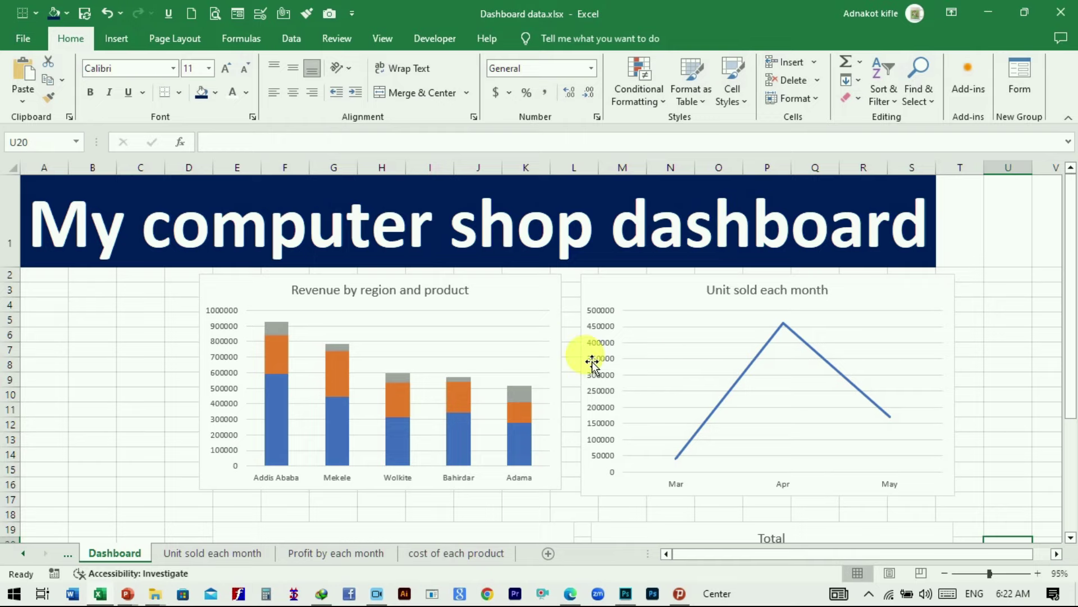
scroll(592, 361, "down", 2)
left_click(567, 373)
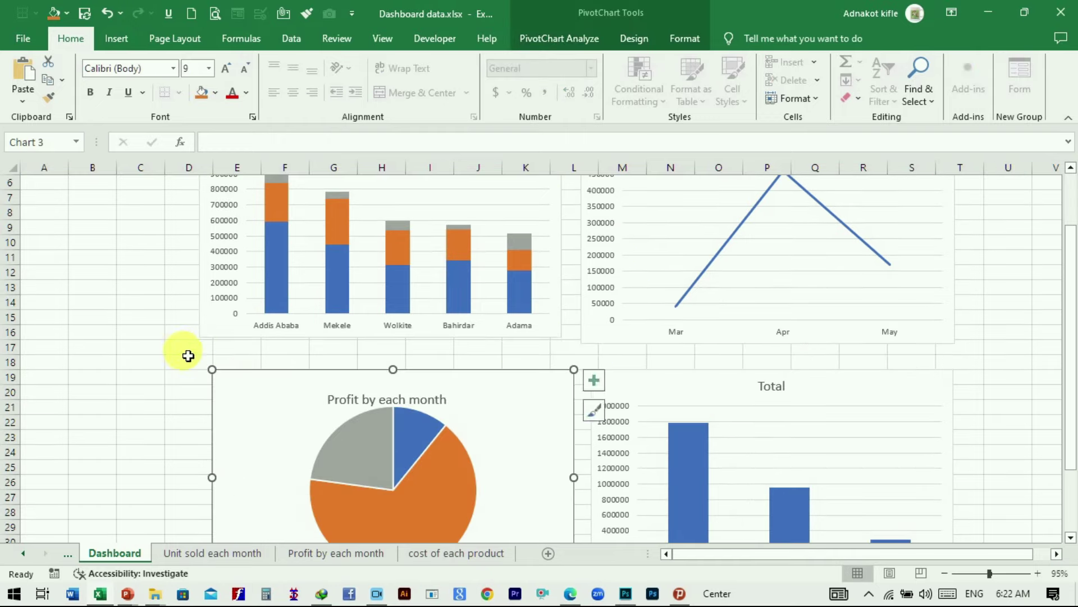
Select the revenue bar chart and the profit pie chart and apply Align Left to both.
left_click(189, 346)
left_click(220, 332)
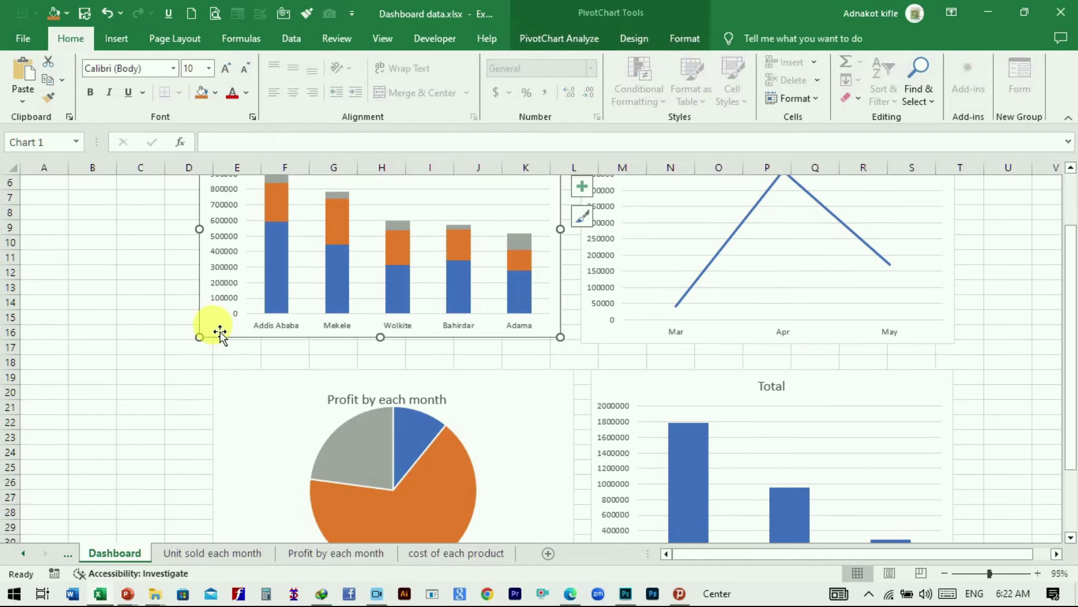
left_click(229, 382, "ctrl")
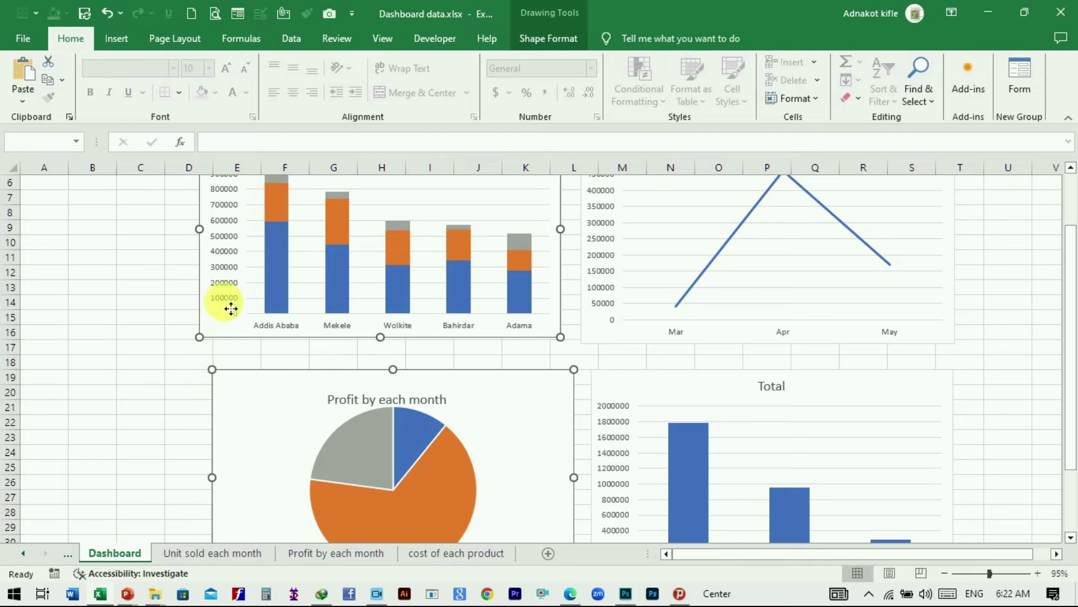
left_click(554, 40)
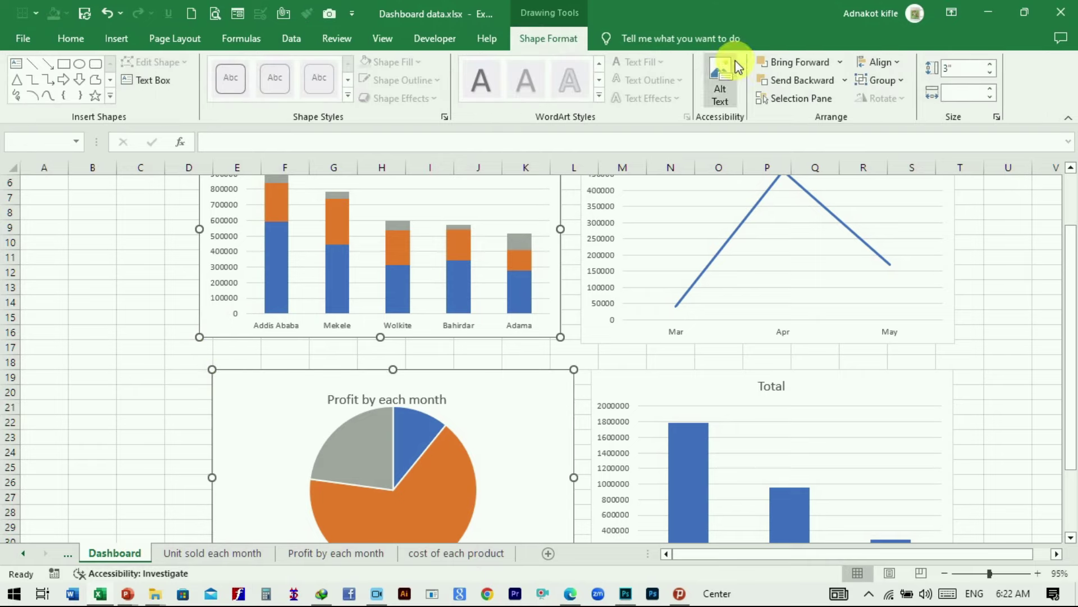
left_click(894, 62)
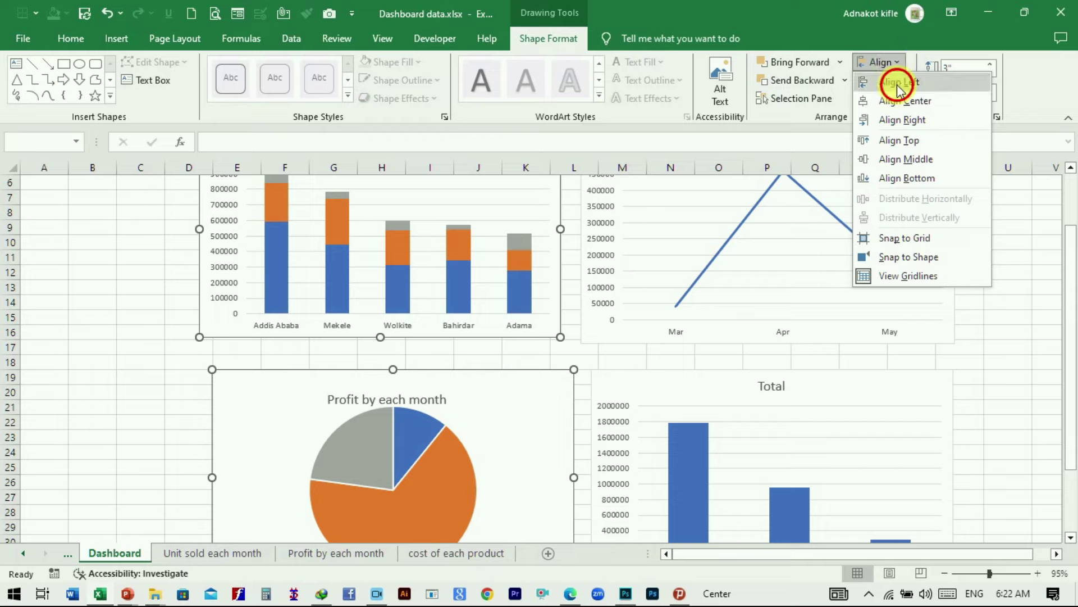
left_click(899, 82)
Deselect the charts and scroll the Dashboard to check the aligned rows.
left_click(176, 315)
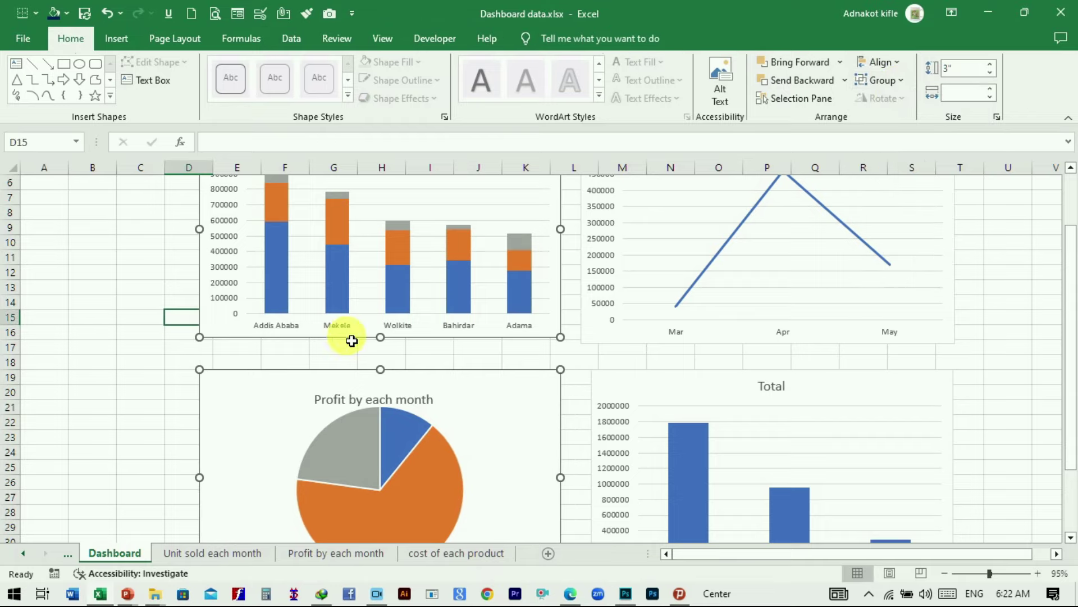
scroll(585, 392, "up", 2)
scroll(481, 385, "up", 1)
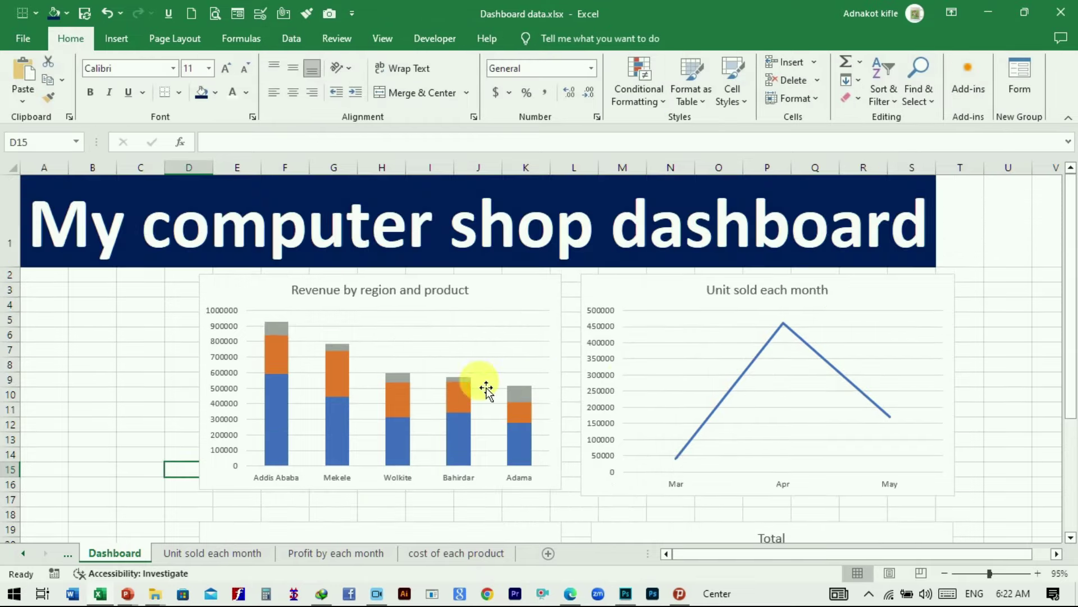
scroll(409, 410, "down", 2)
scroll(428, 415, "down", 3)
scroll(505, 421, "up", 1)
scroll(498, 411, "up", 2)
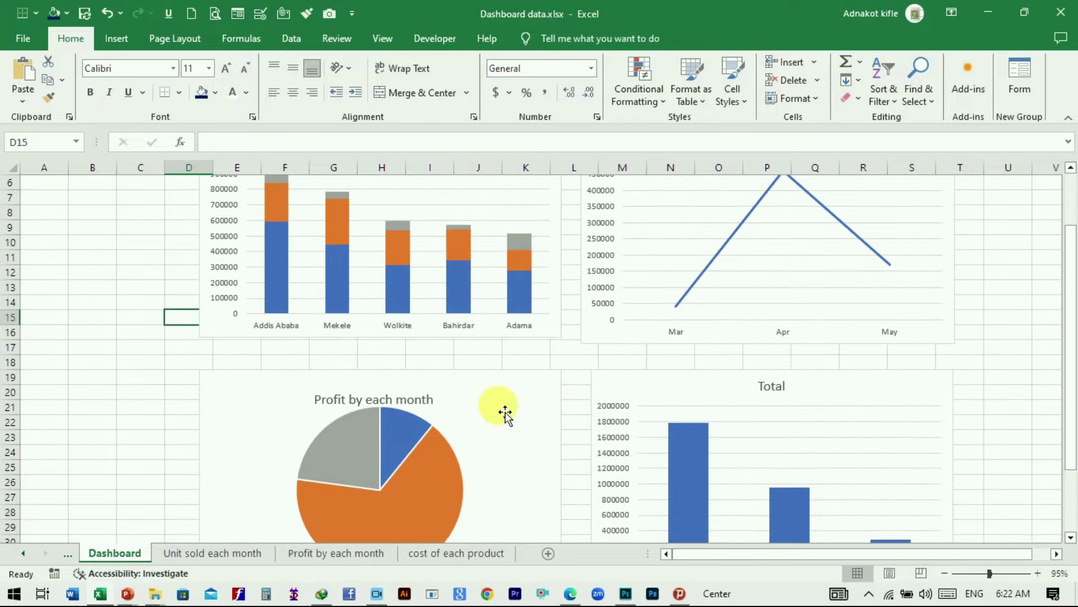
left_click(1007, 257)
scroll(592, 368, "up", 2)
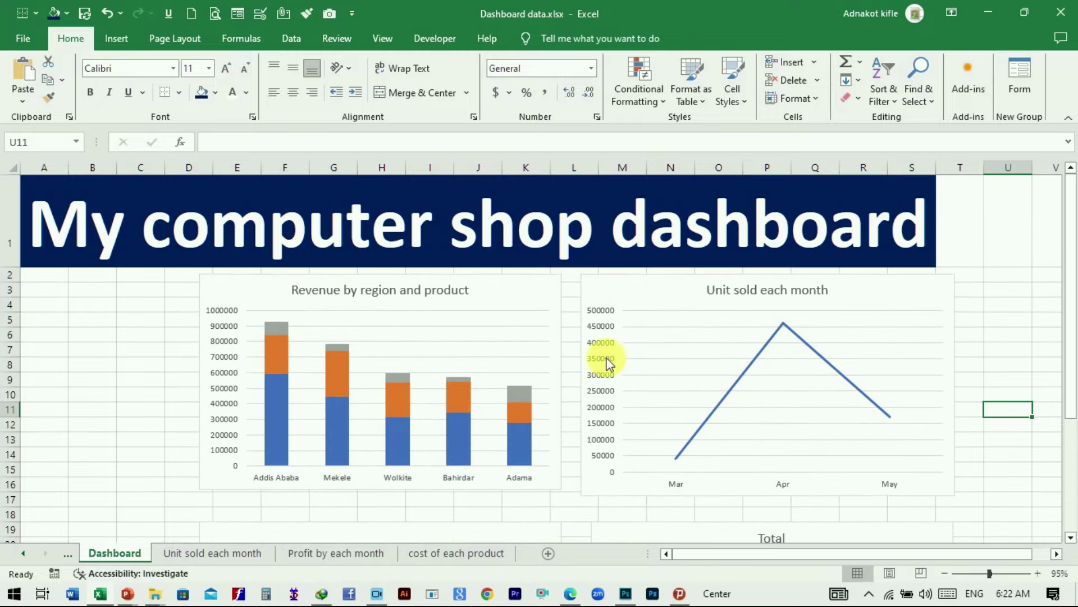
scroll(472, 337, "down", 2)
scroll(471, 297, "down", 1)
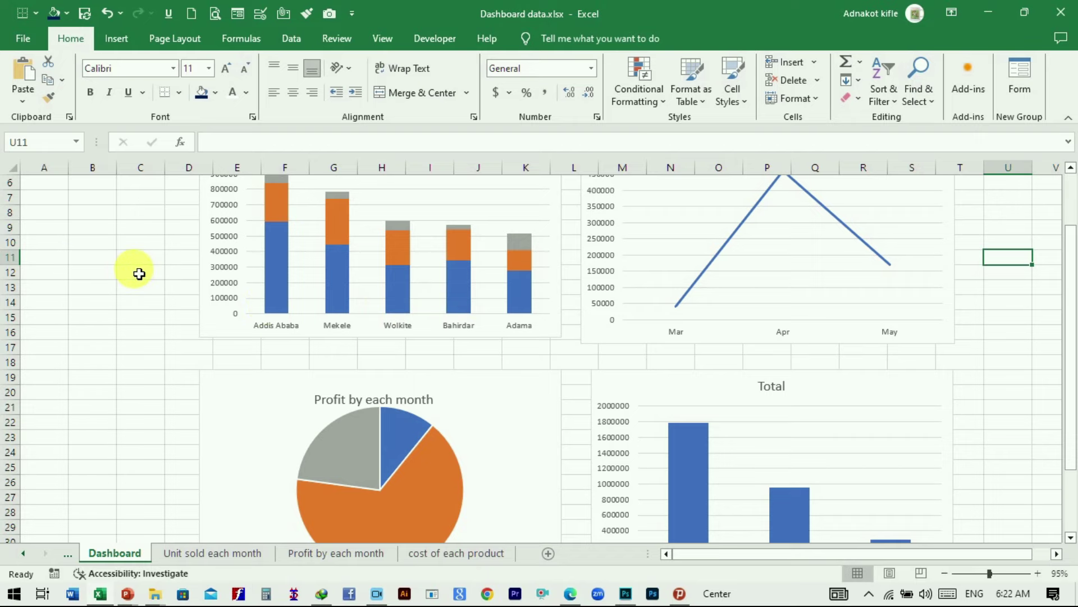
scroll(140, 273, "up", 2)
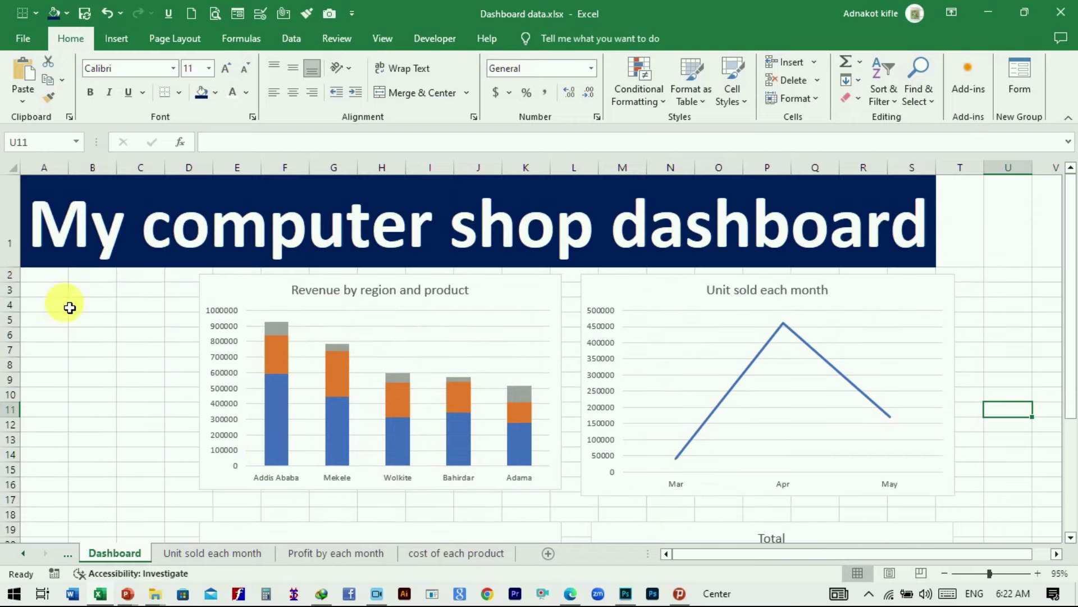
Untick Gridlines in the View tab's Show group, leaving the Dashboard charts on plain white.
left_click(381, 40)
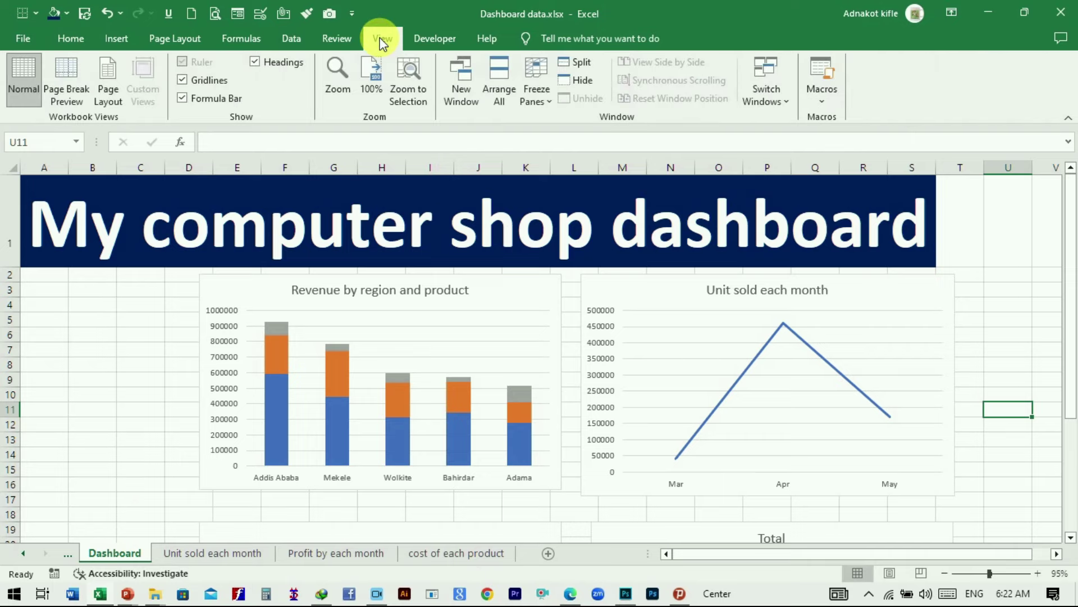
left_click(183, 80)
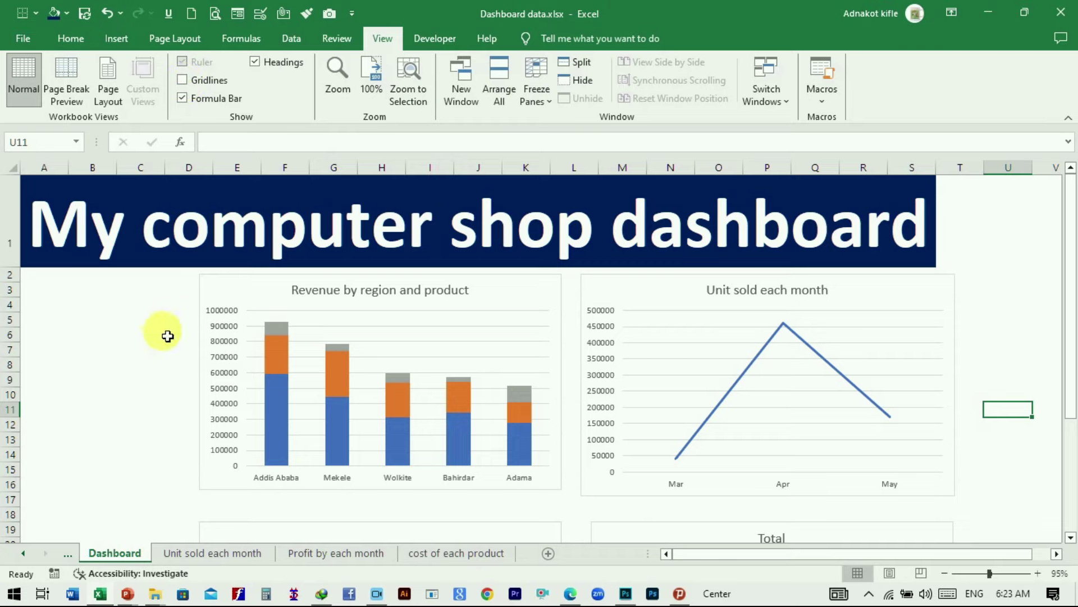
scroll(303, 339, "down", 4)
scroll(872, 422, "up", 1)
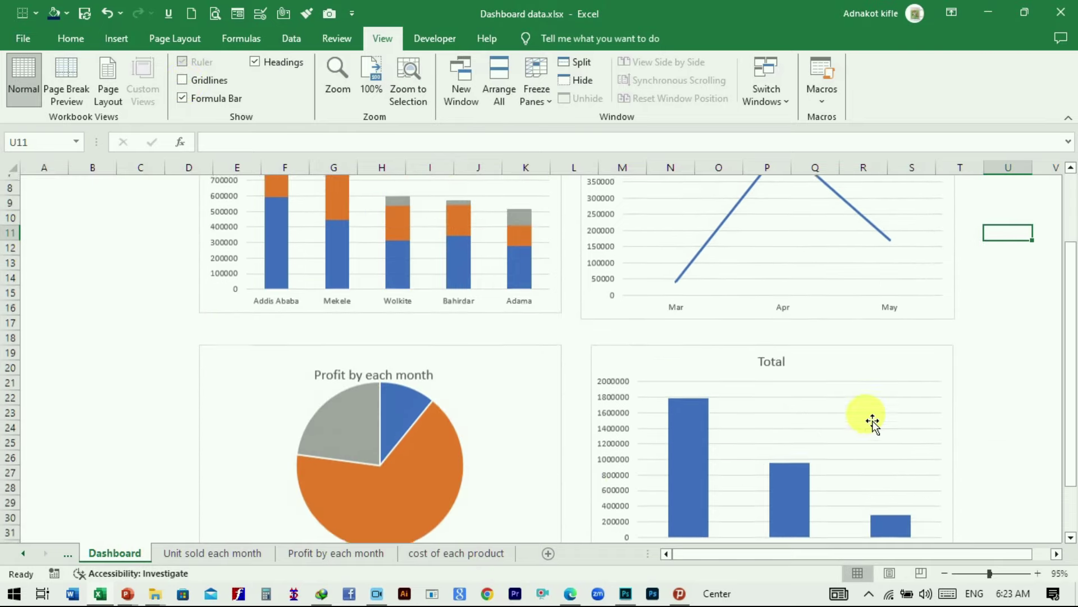
scroll(872, 422, "up", 1)
scroll(871, 422, "up", 2)
scroll(638, 317, "down", 2)
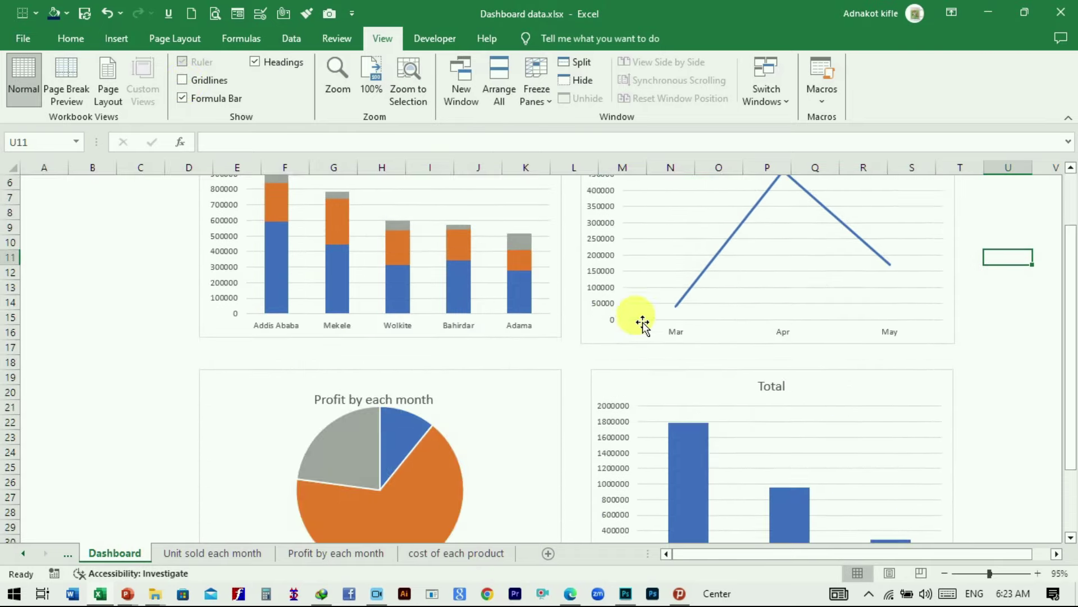
scroll(561, 317, "down", 2)
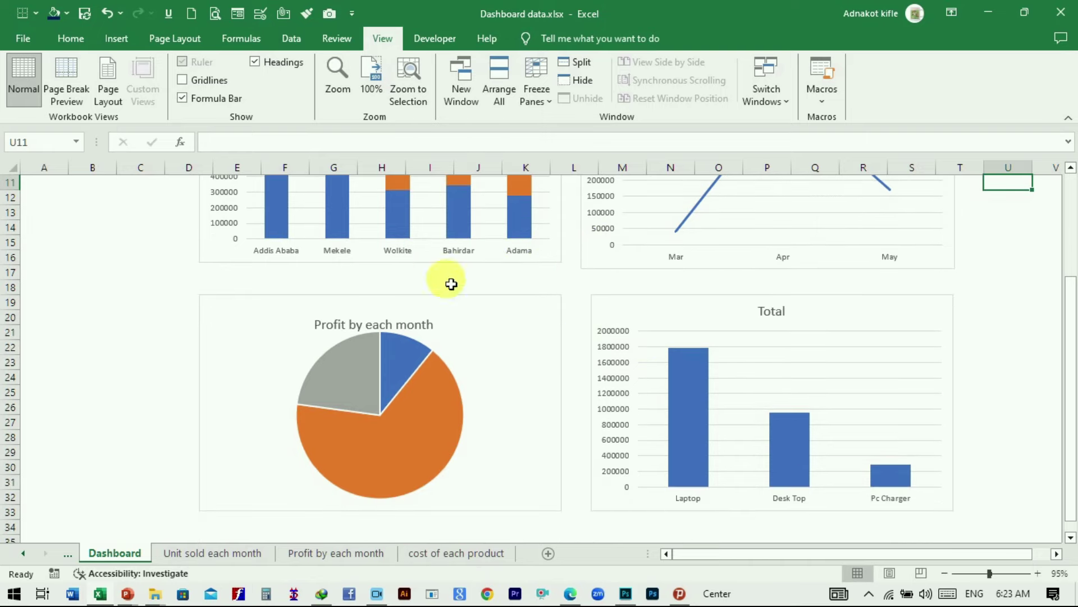
scroll(678, 349, "up", 2)
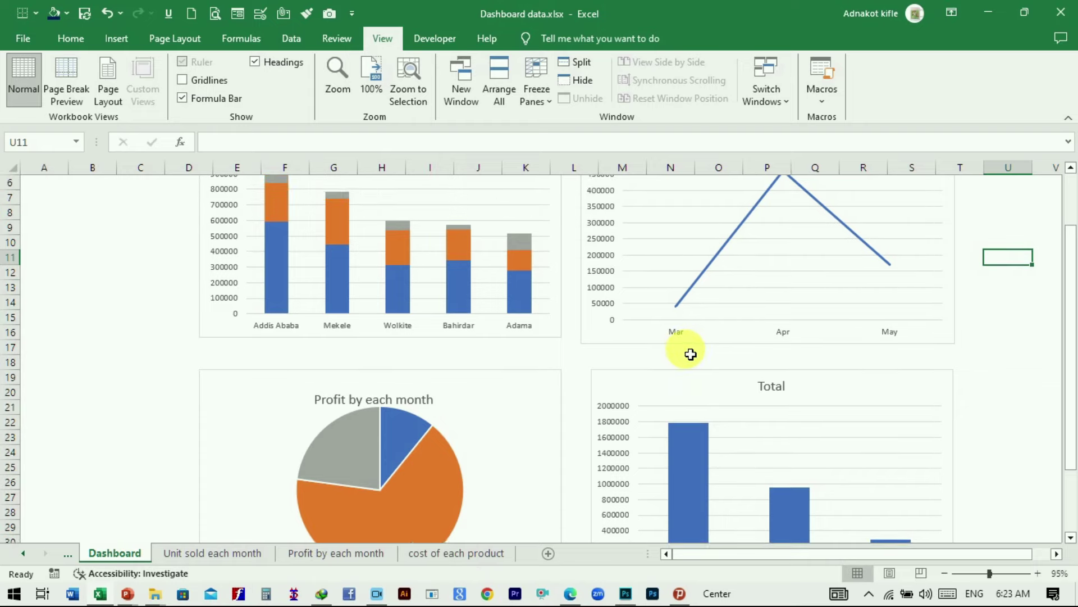
scroll(691, 359, "up", 2)
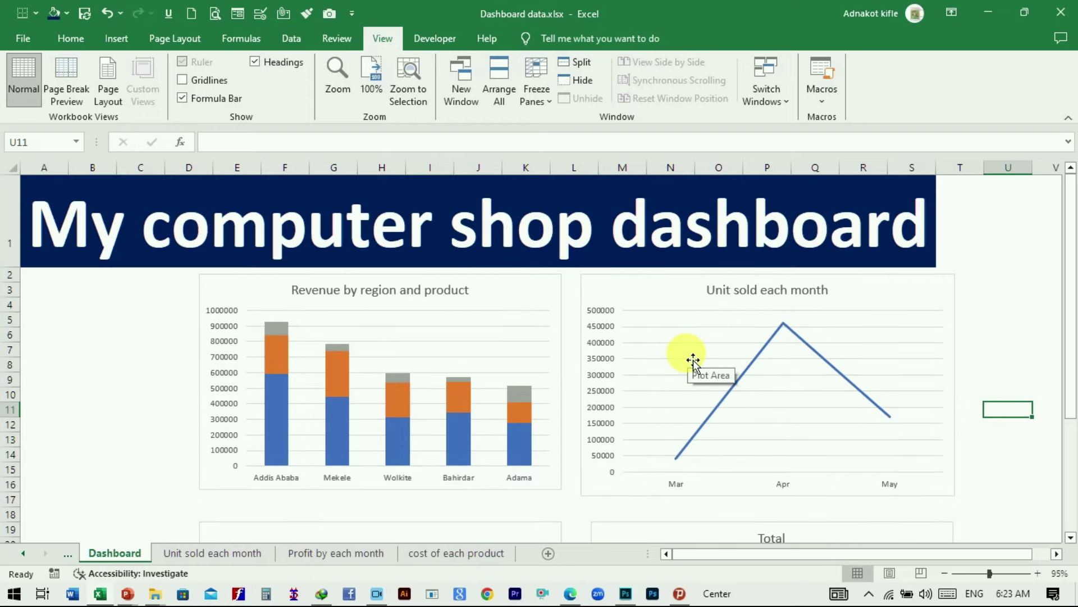
left_click(516, 296)
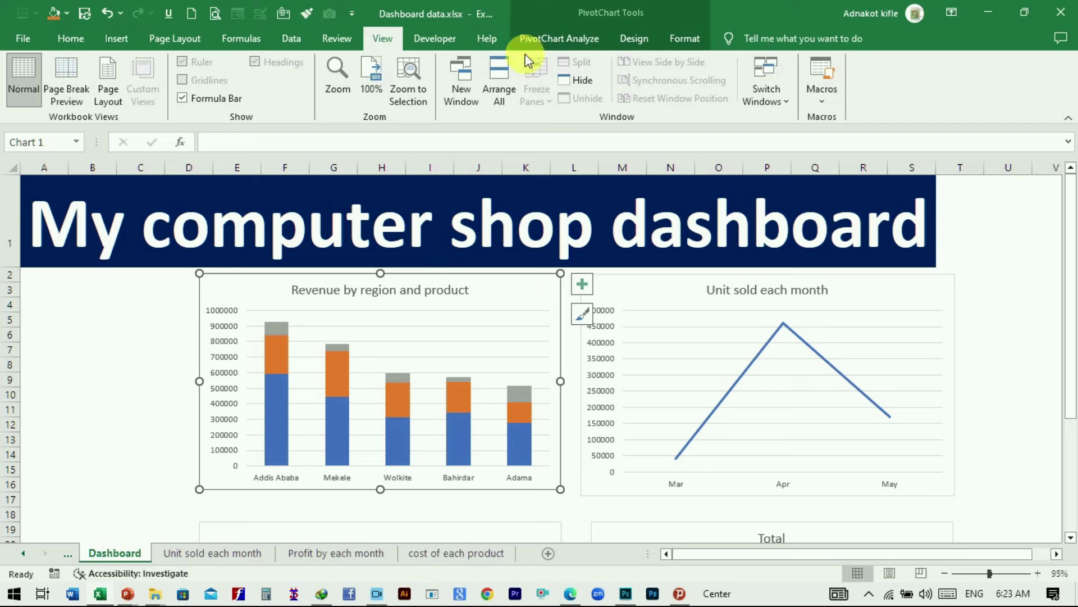
Insert a timeline on the Date field for the revenue pivot chart.
left_click(557, 38)
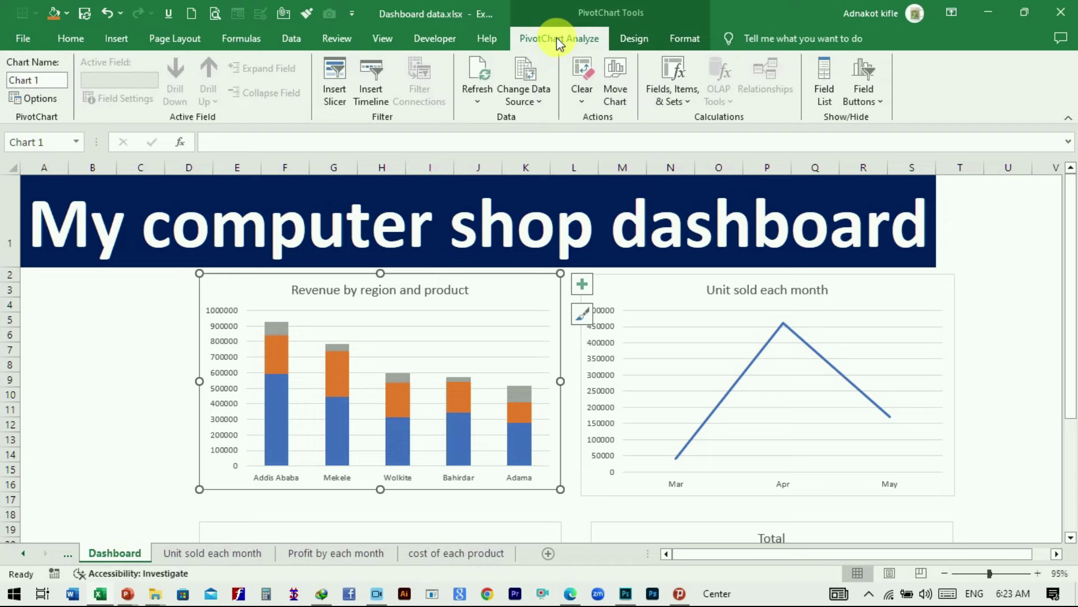
left_click(371, 89)
left_click(324, 156)
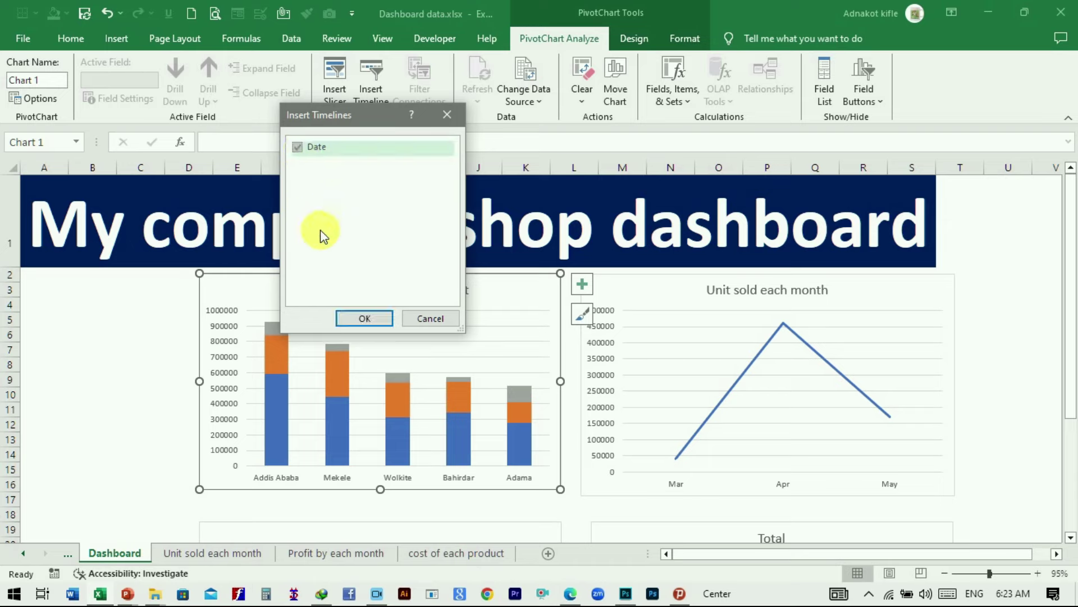
left_click(363, 320)
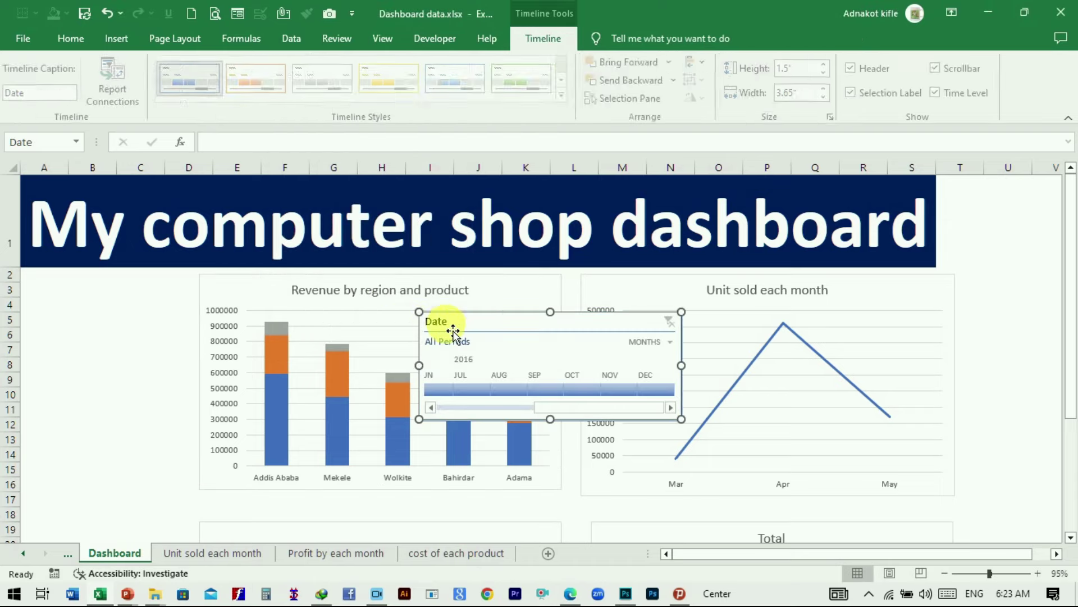
Shrink the Date timeline to about 1.1" by 2.11" and place it top left under the title.
left_click_drag(682, 418, 539, 362)
left_click_drag(473, 324, 87, 285)
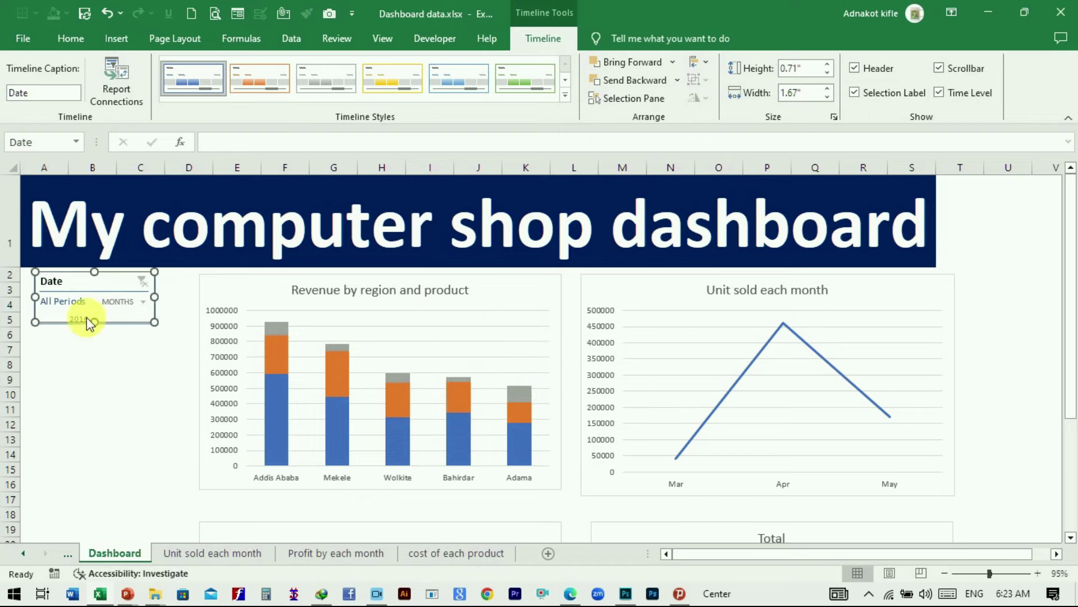
left_click_drag(95, 328, 97, 350)
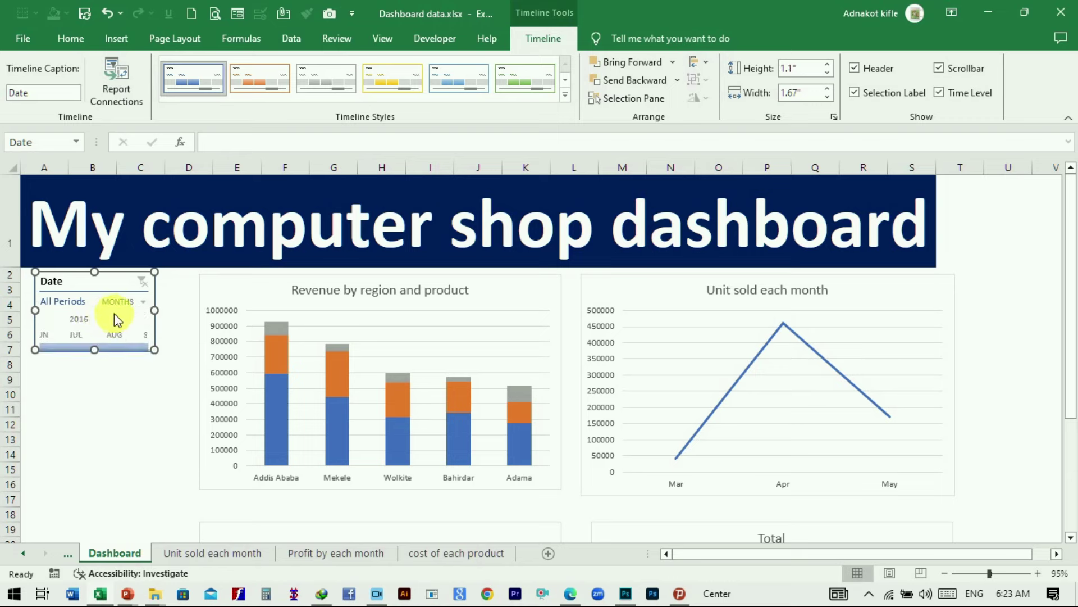
left_click_drag(162, 315, 186, 310)
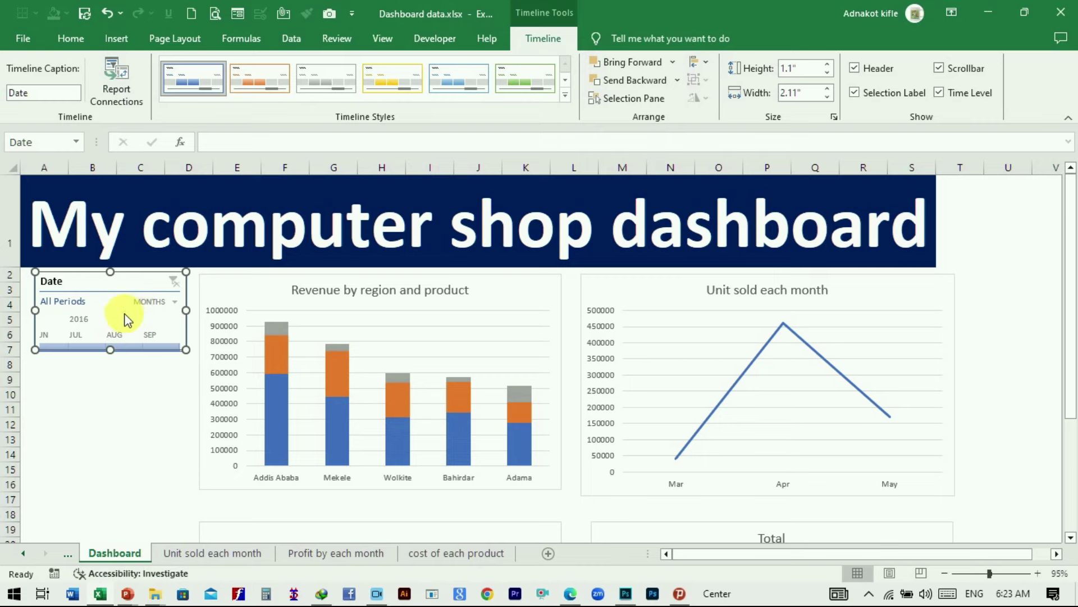
left_click(139, 379)
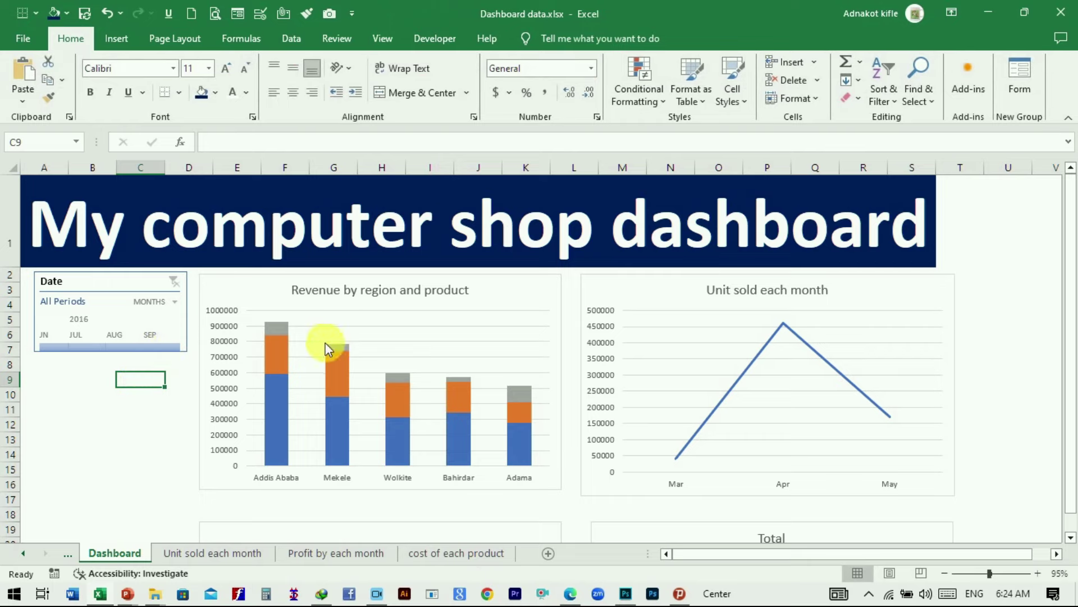
Open Insert Slicers for the Revenue by region and product chart and move the field list right.
left_click(501, 306)
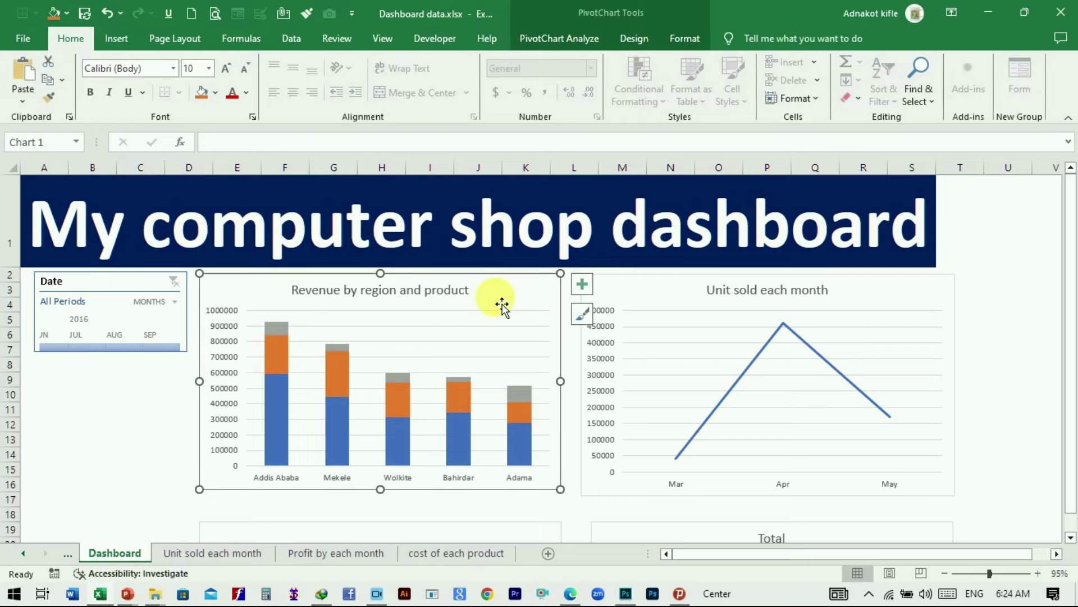
left_click(551, 40)
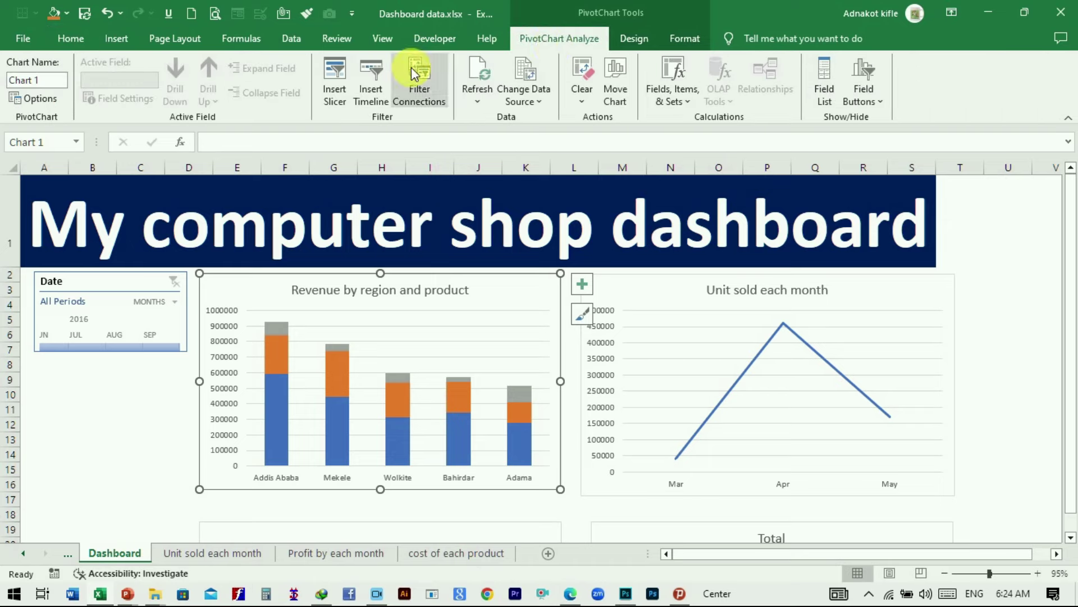
left_click(338, 95)
left_click_drag(337, 87, 702, 90)
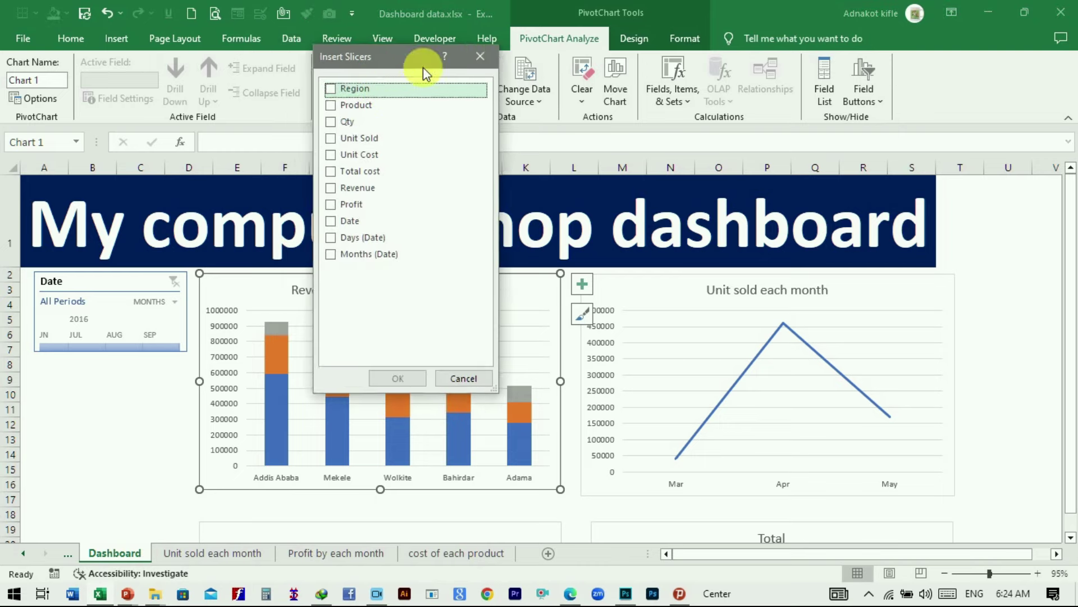
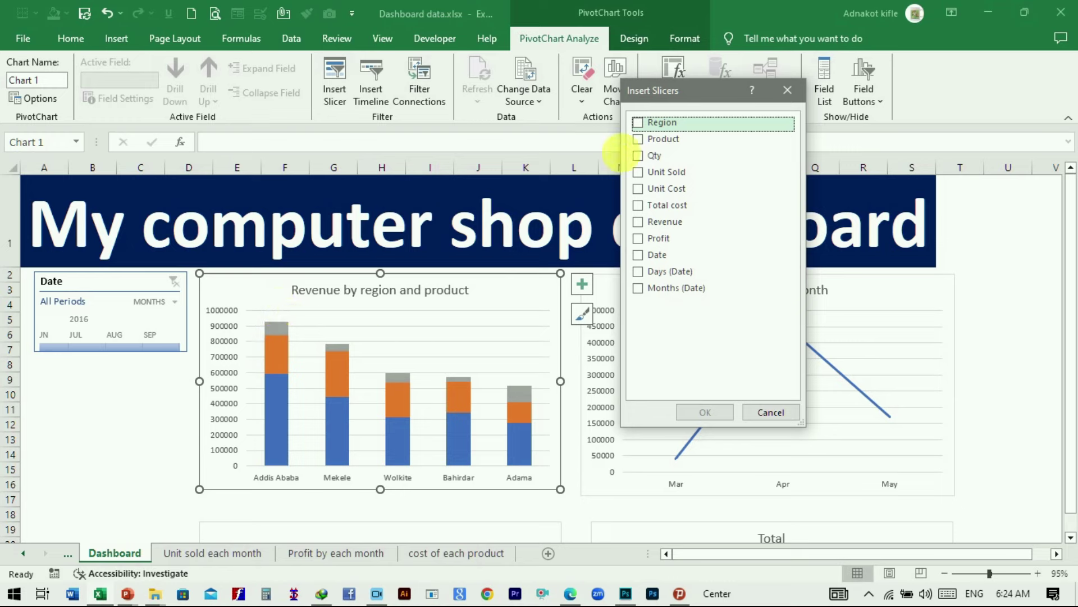
Insert slicers for the Region and Product fields onto the dashboard.
left_click(637, 125)
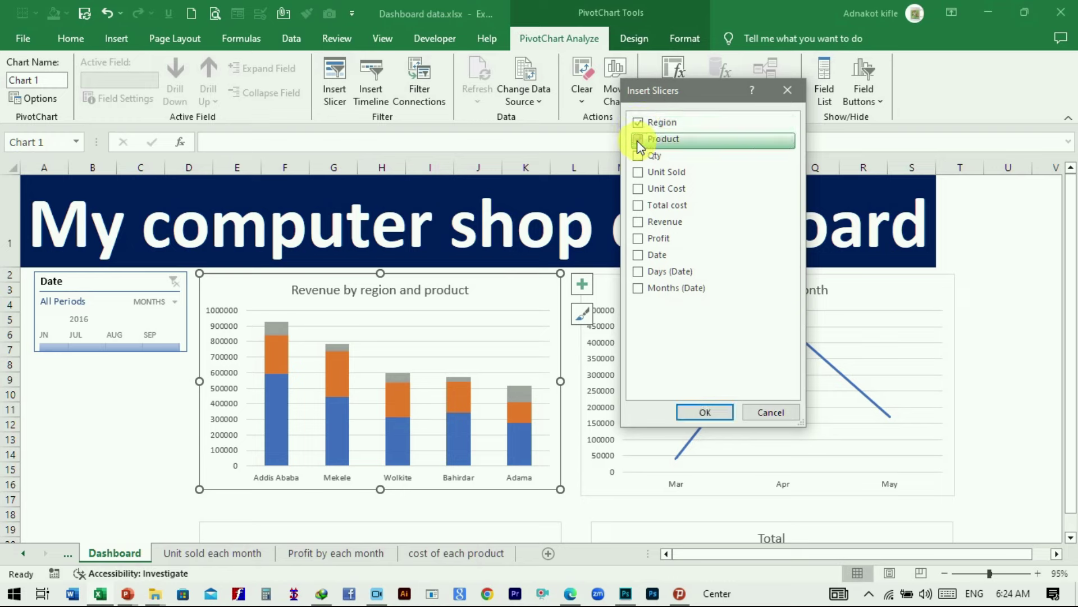
left_click(637, 140)
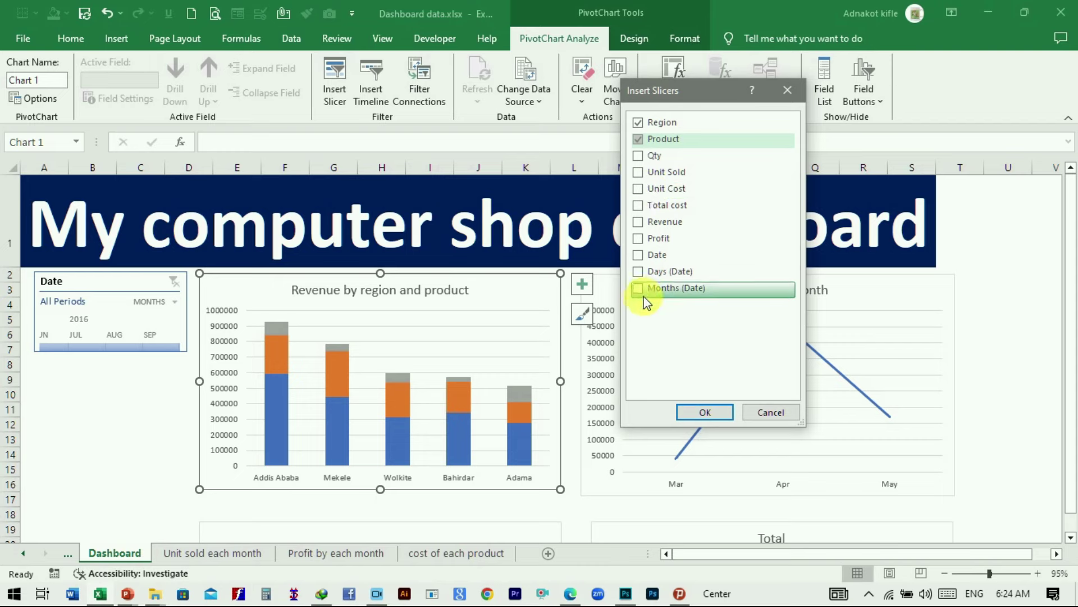
left_click(704, 412)
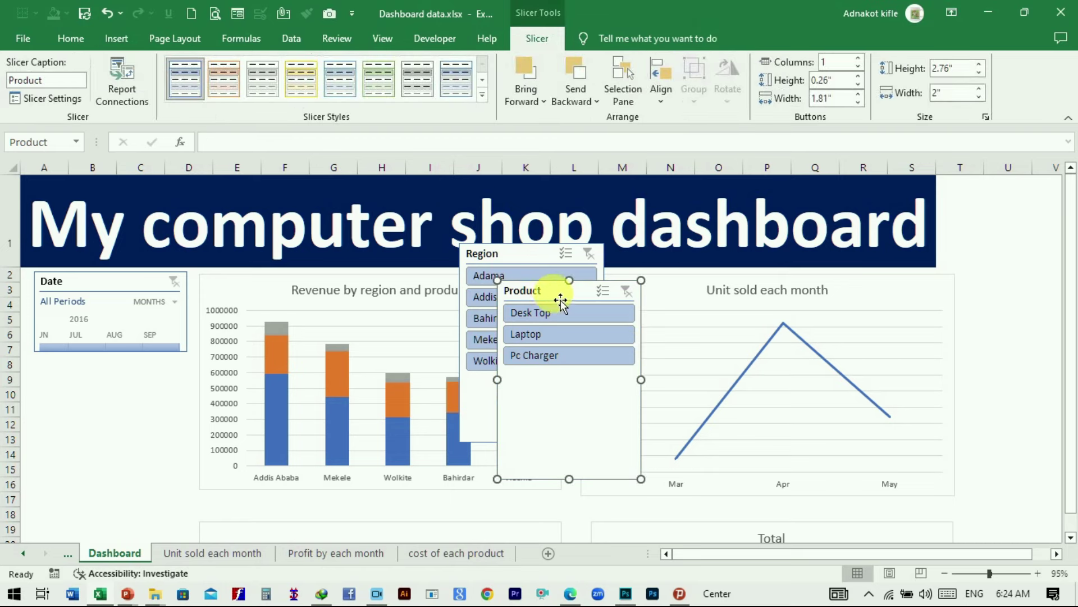
Move the Product slicer beside the line chart and the Region slicer under the Date timeline.
left_click_drag(560, 302, 691, 293)
left_click_drag(504, 276, 121, 365)
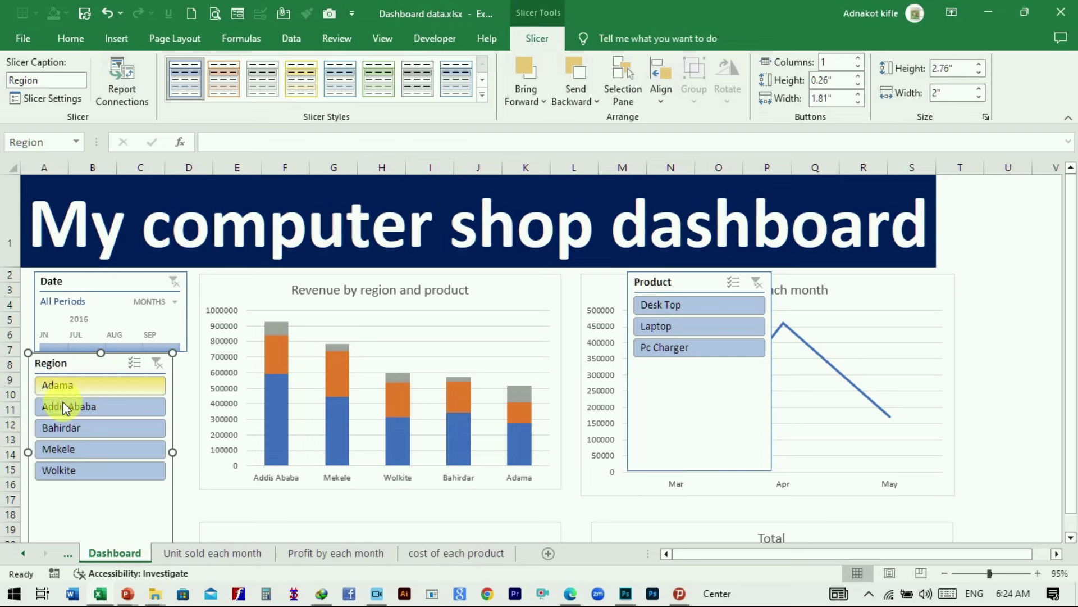
right_click(65, 419)
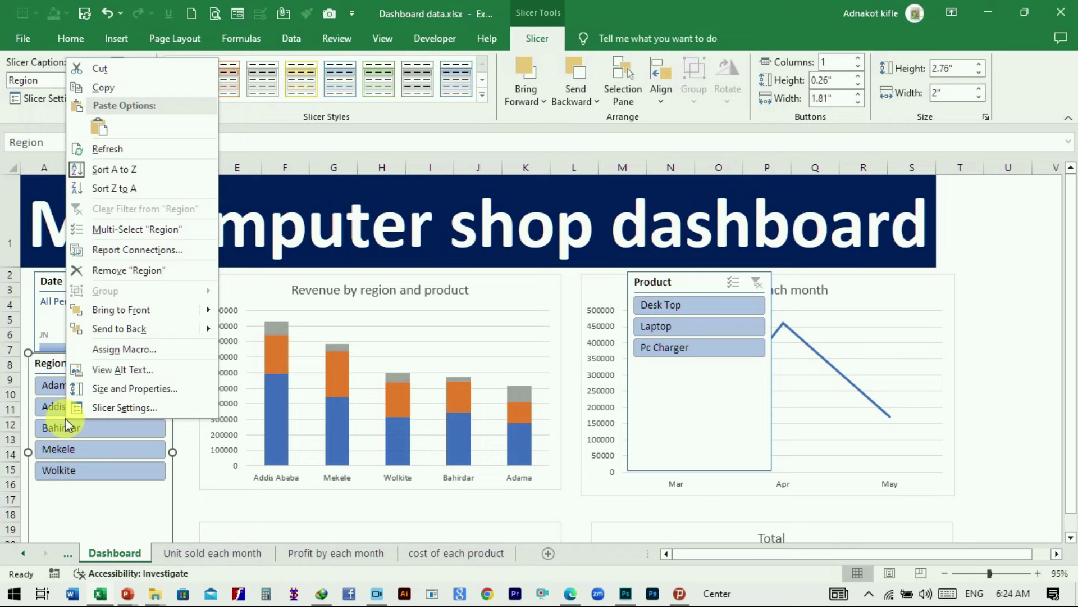
Turn off Display header in the Region slicer's settings.
left_click(108, 409)
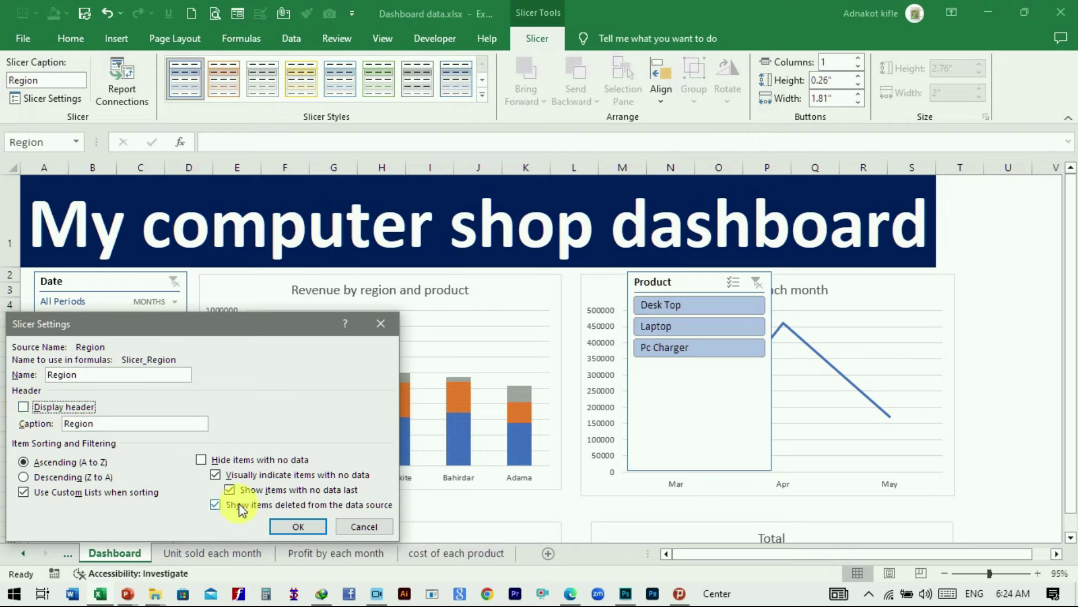
left_click(292, 525)
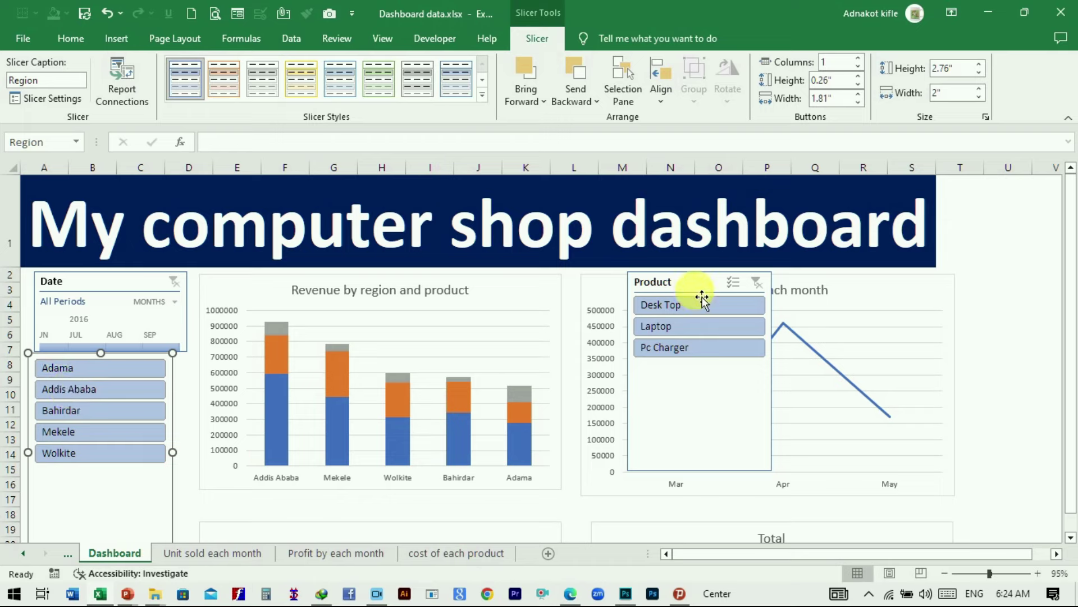
Shorten the Region slicer and stack the 2.05" by 1.43" Product slicer directly beneath it.
left_click_drag(702, 297, 234, 424)
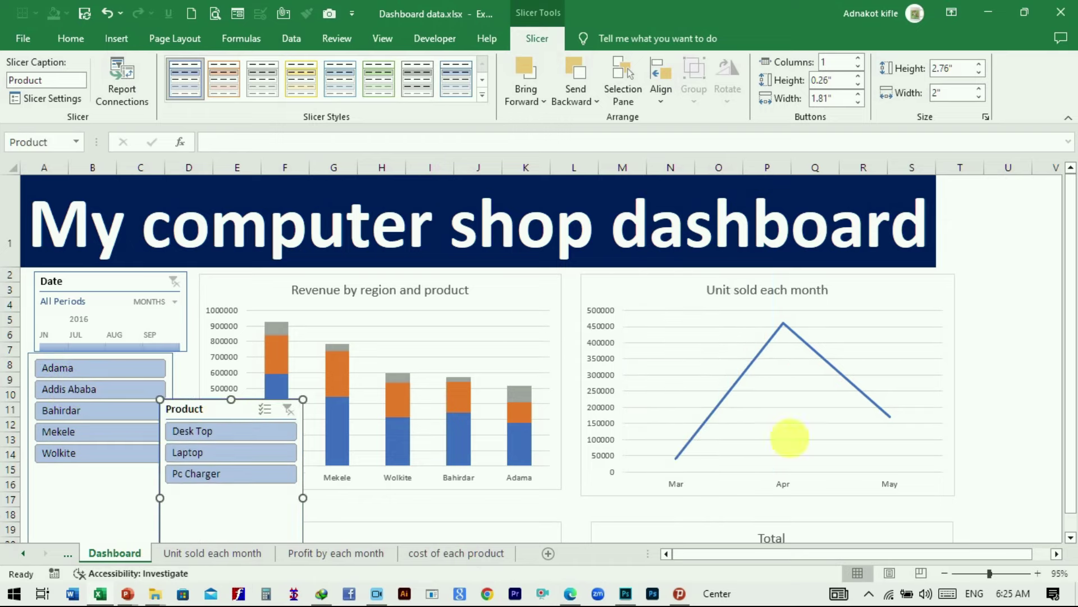
left_click_drag(1070, 466, 1070, 513)
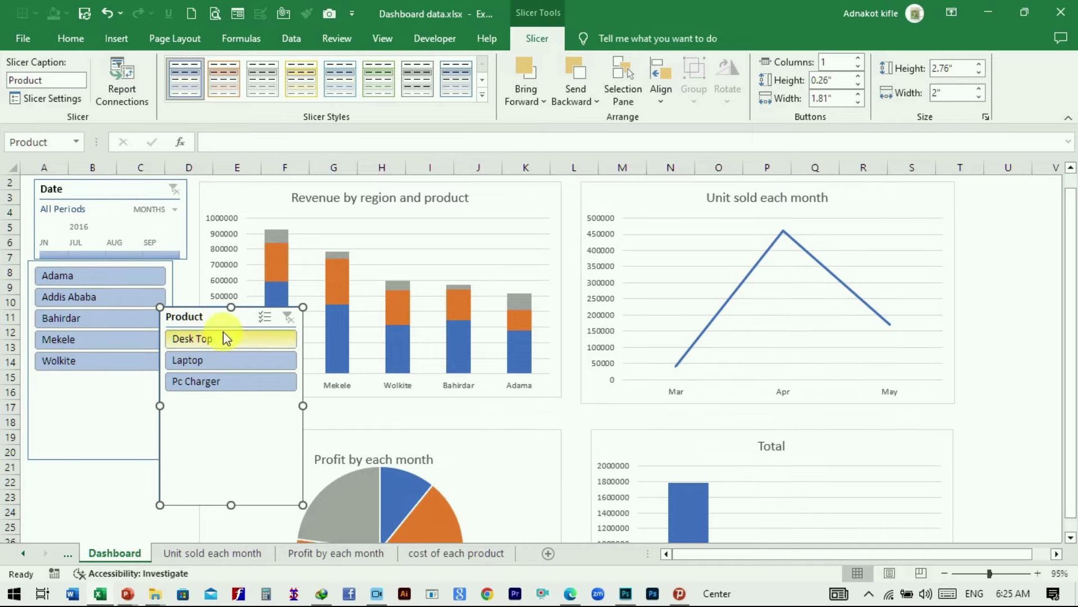
left_click_drag(303, 505, 262, 452)
left_click_drag(211, 326, 86, 485)
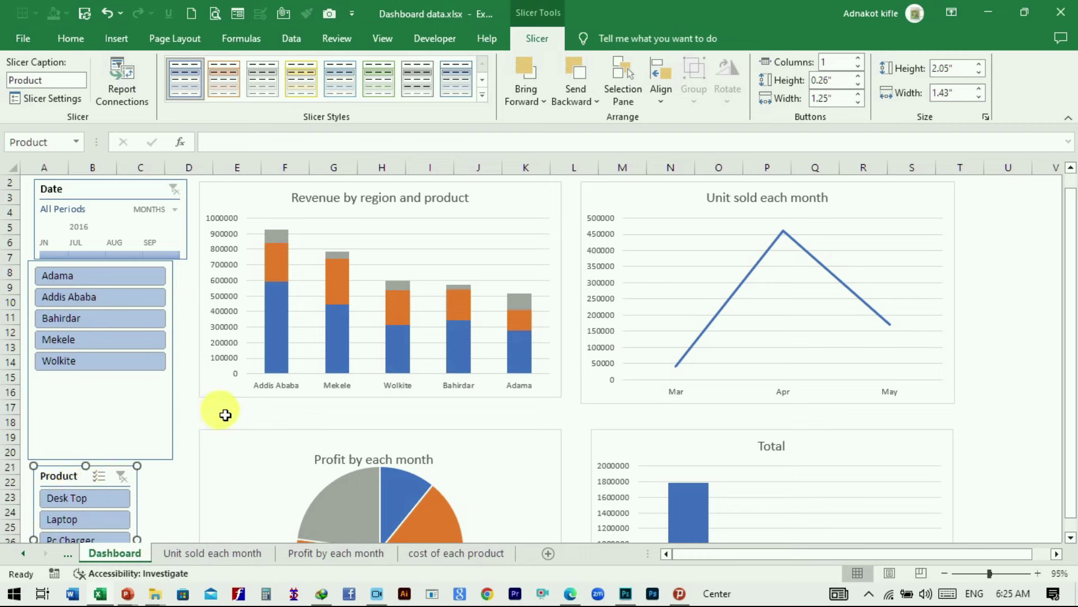
left_click(160, 435)
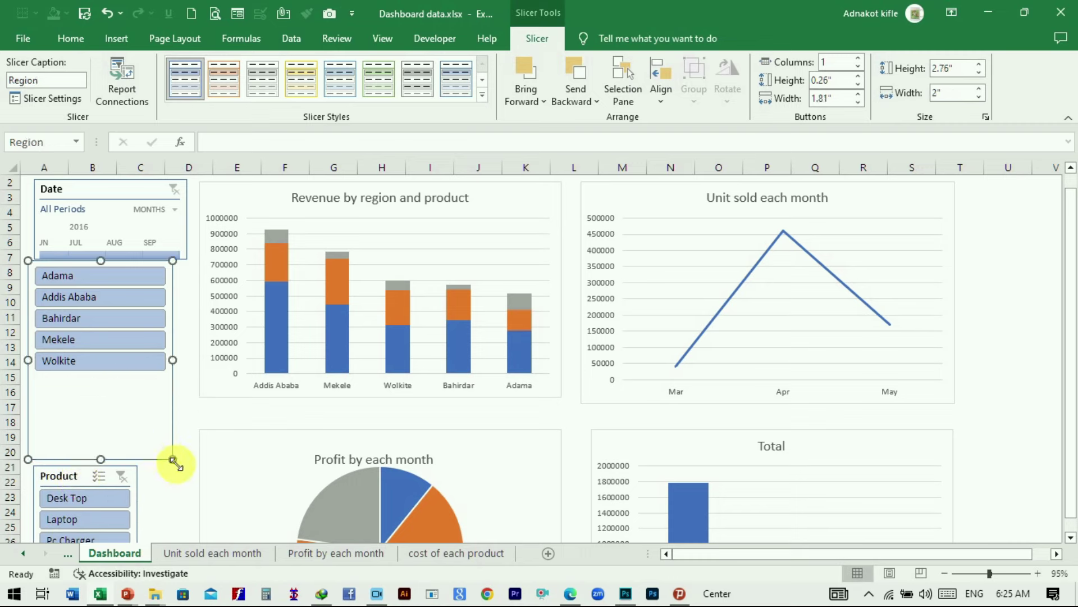
left_click_drag(174, 460, 170, 379)
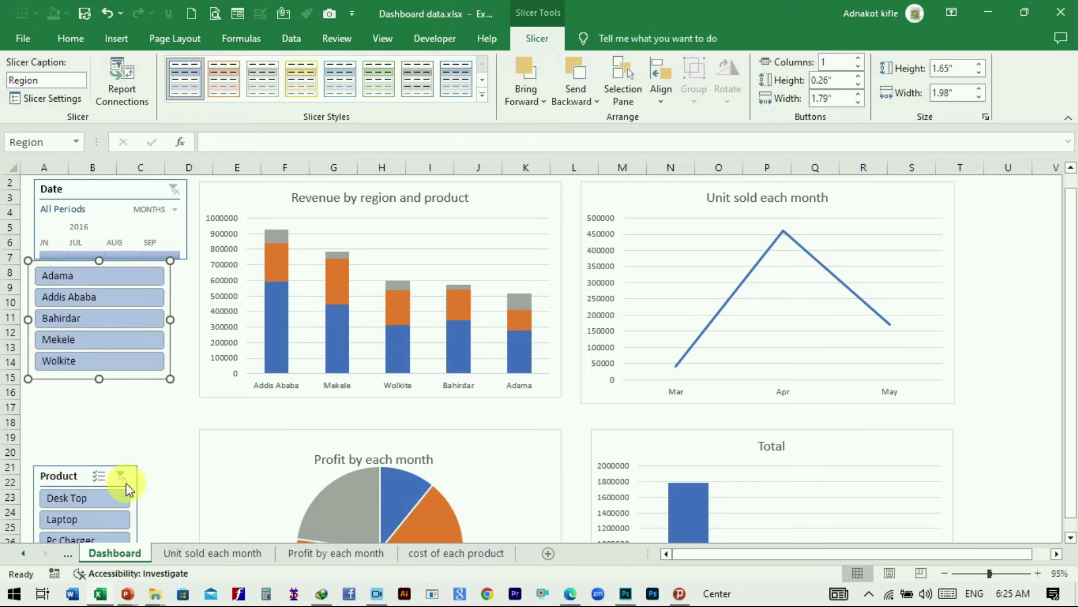
left_click_drag(130, 477, 129, 395)
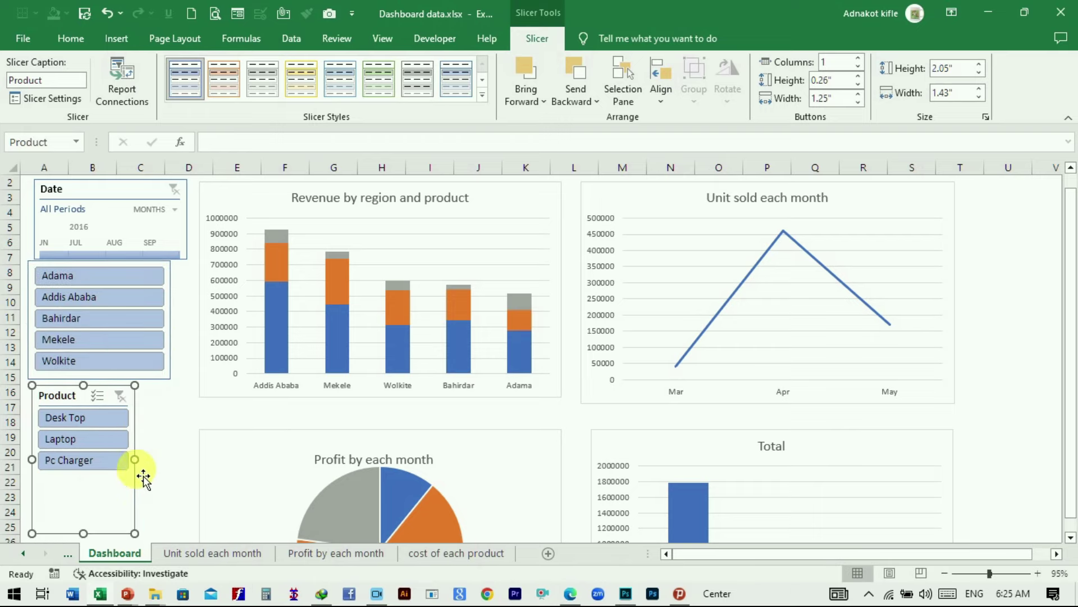
left_click_drag(137, 531, 159, 525)
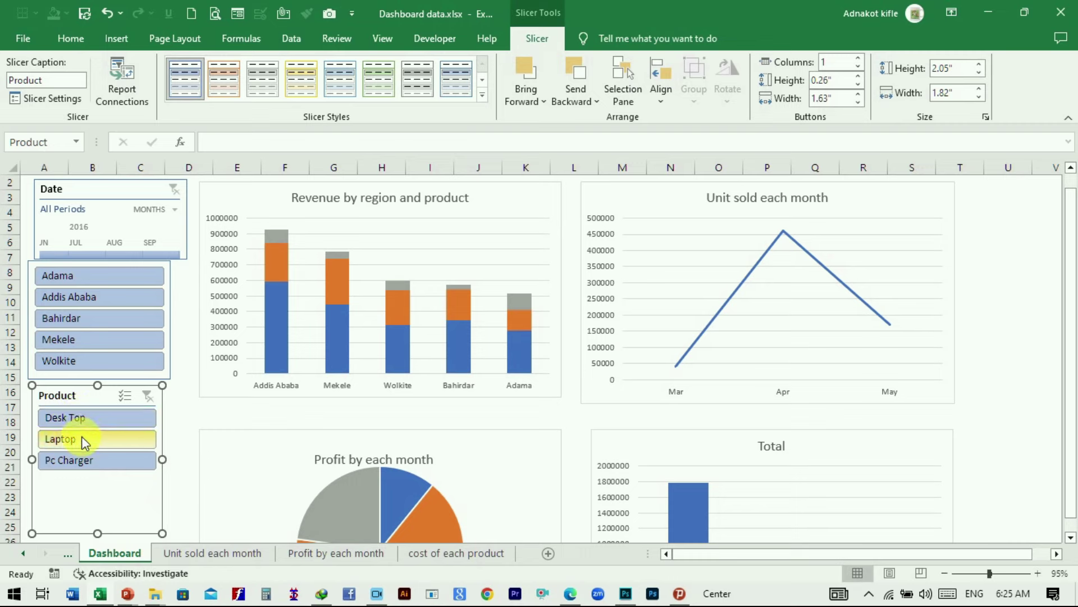
Turn off the Product slicer's header and align it beneath the Region slicer.
right_click(86, 416)
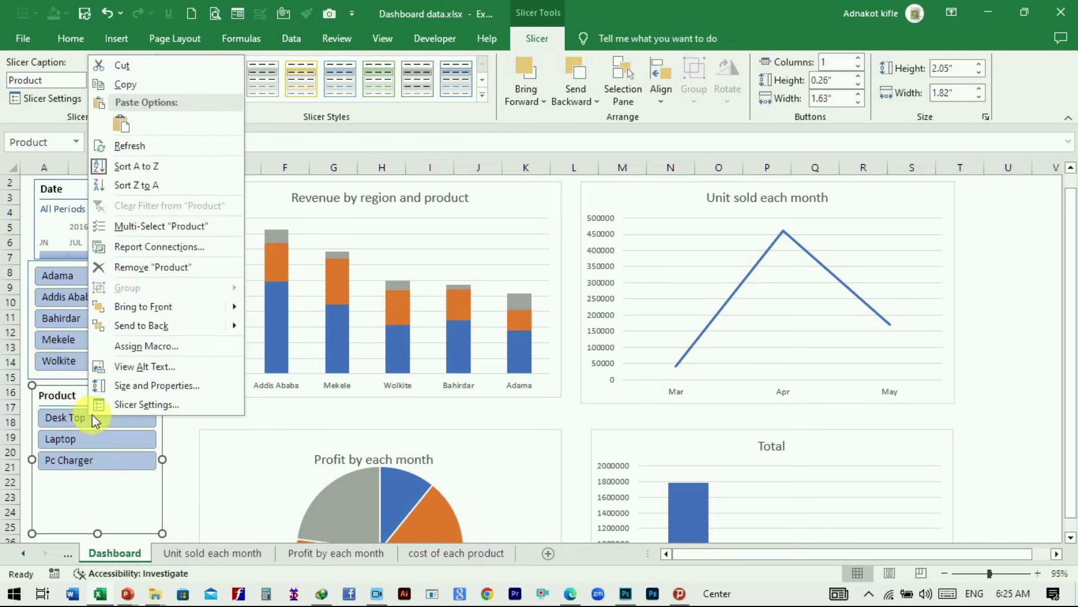
left_click(133, 406)
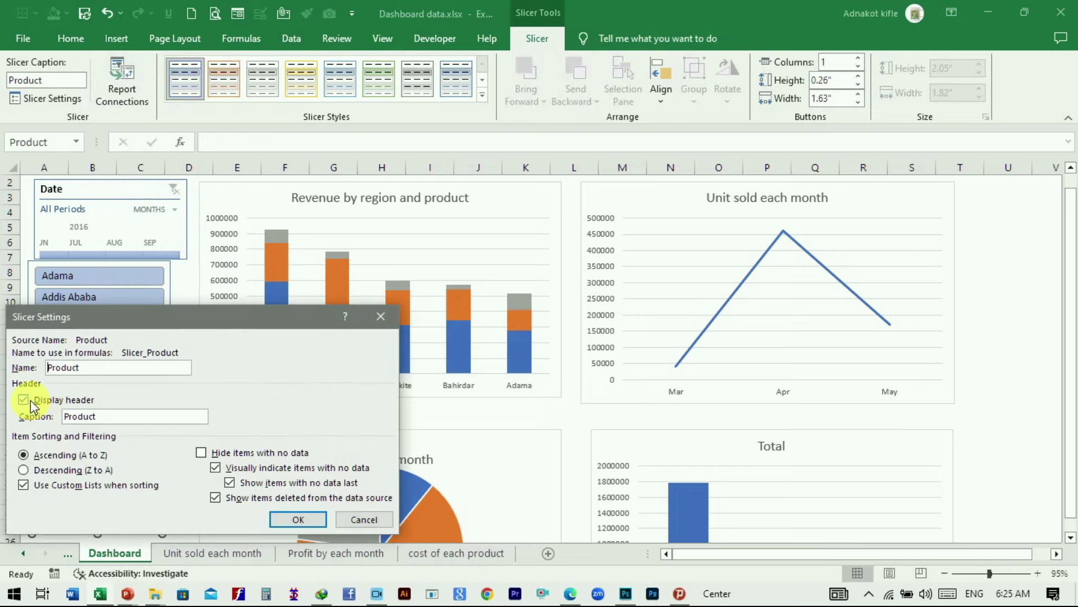
left_click(270, 519)
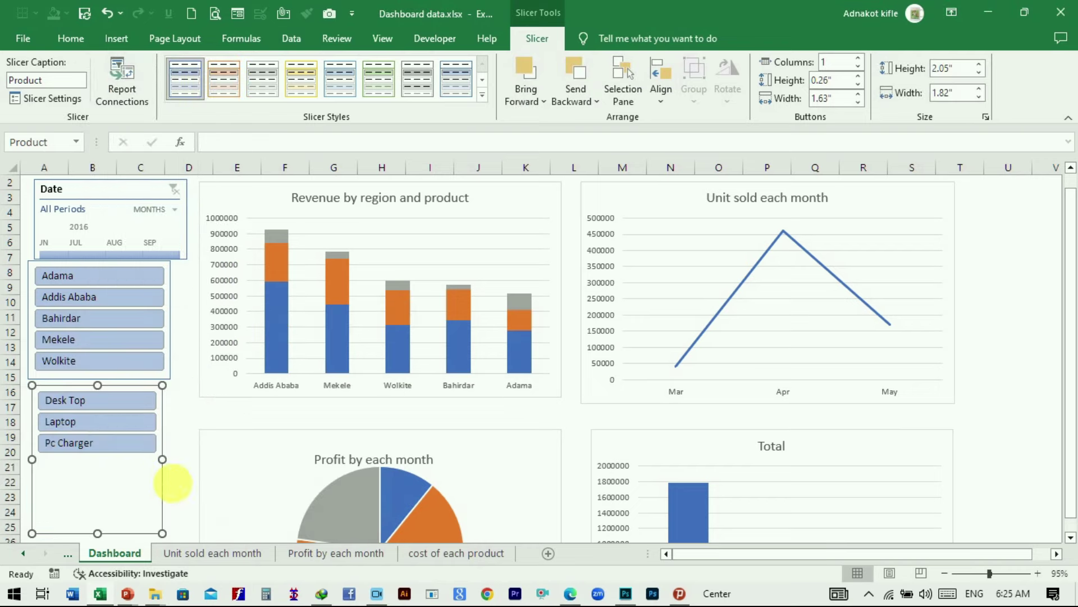
left_click_drag(127, 484, 130, 487)
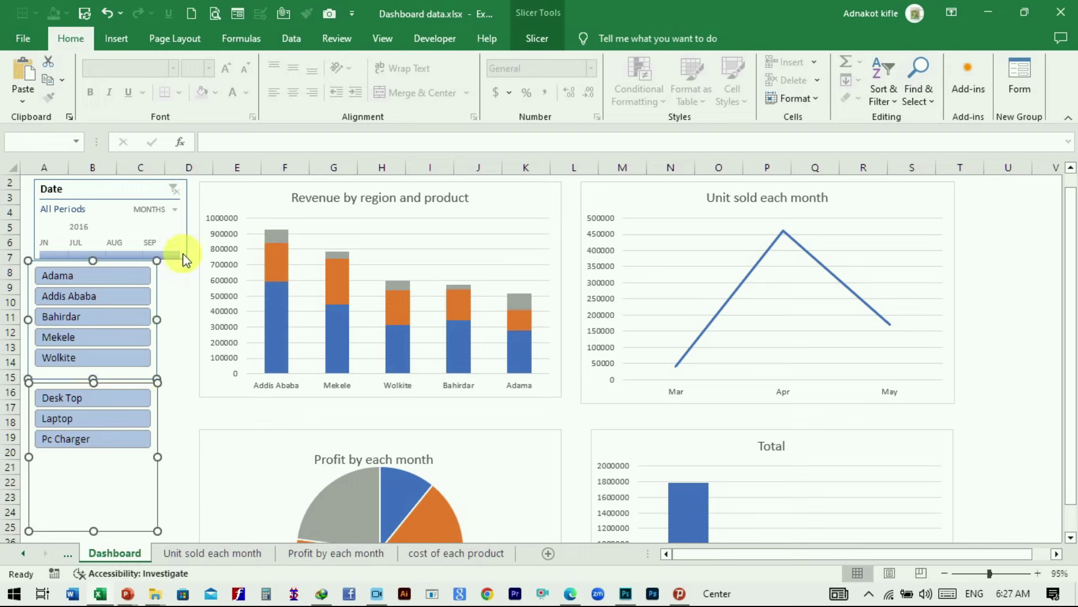
Resize the Date timeline and both slicers together to a 2" height and a narrower width.
left_click(51, 189, "ctrl")
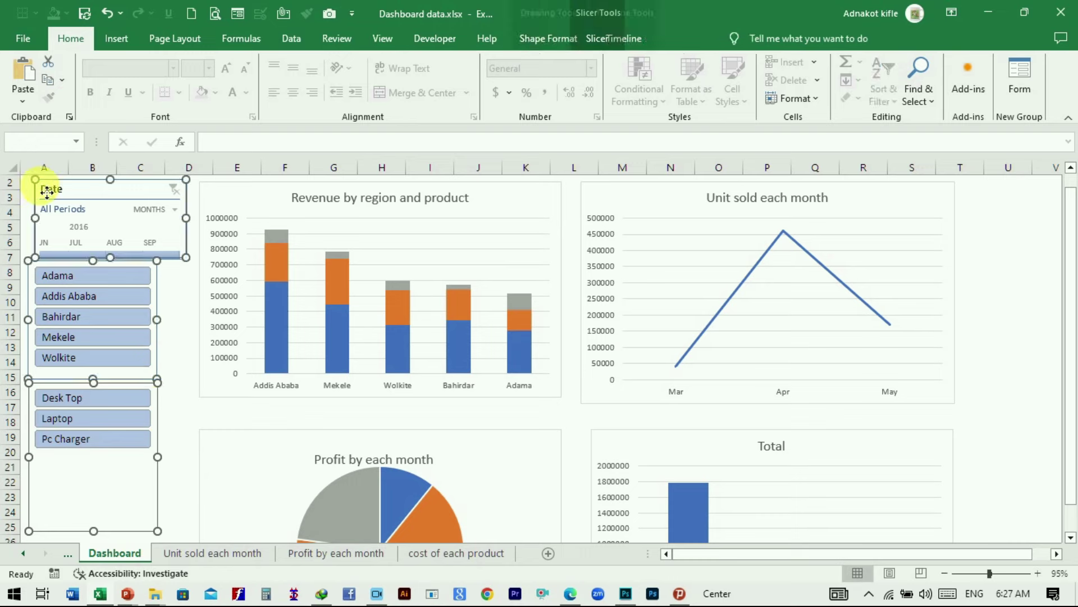
left_click(687, 38)
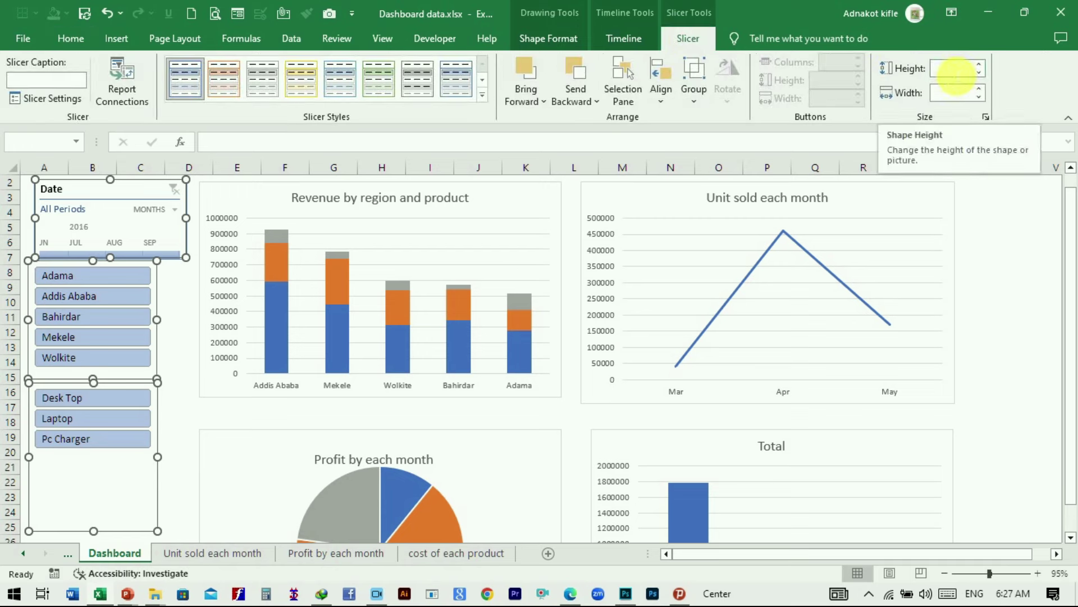
left_click(948, 68)
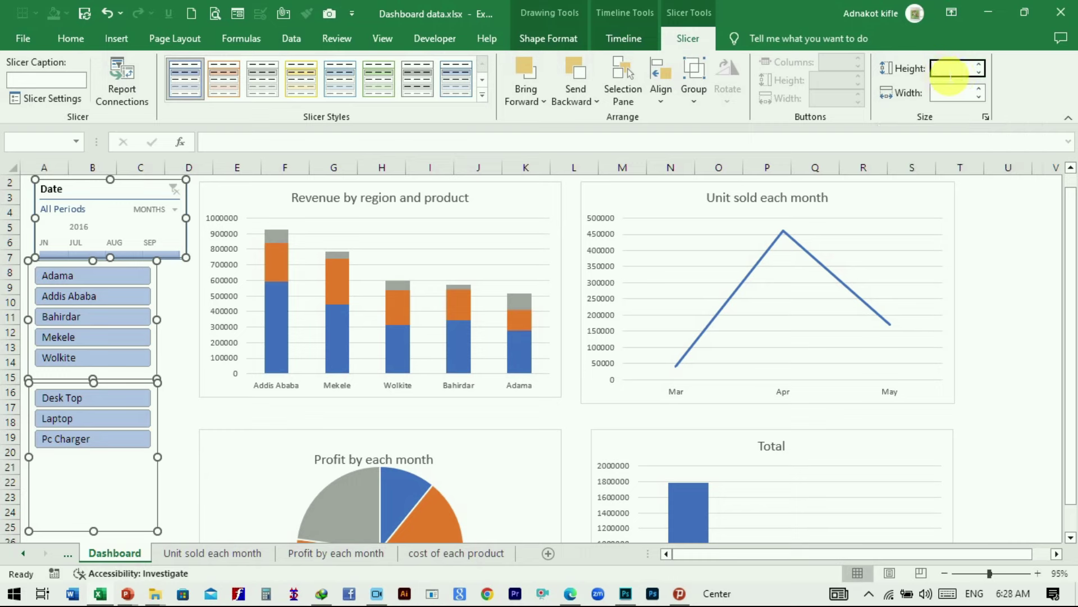
type("2")
left_click(949, 94)
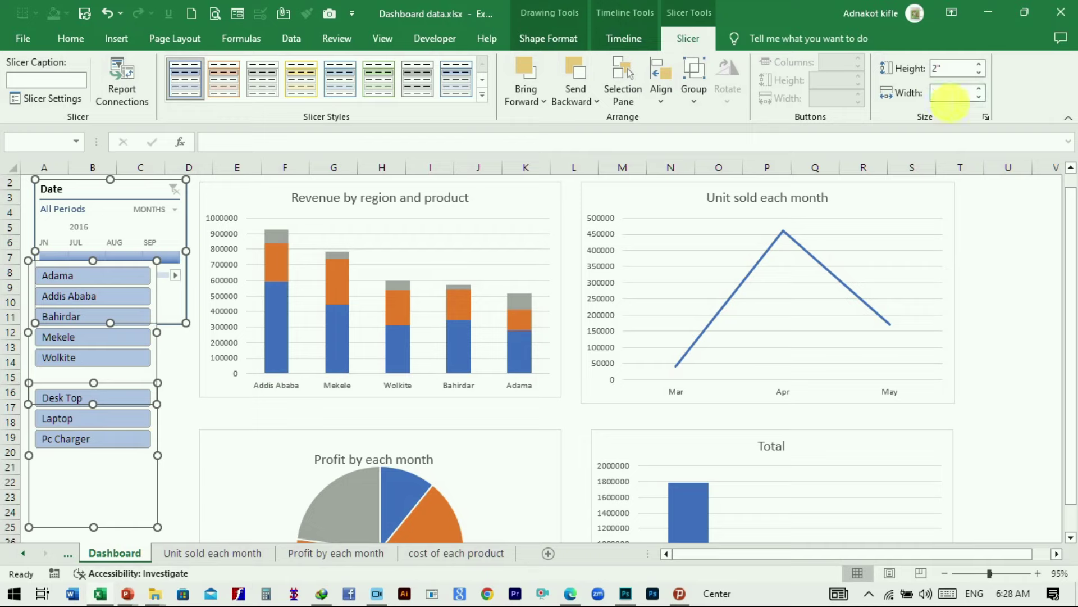
key("Return")
left_click(161, 481)
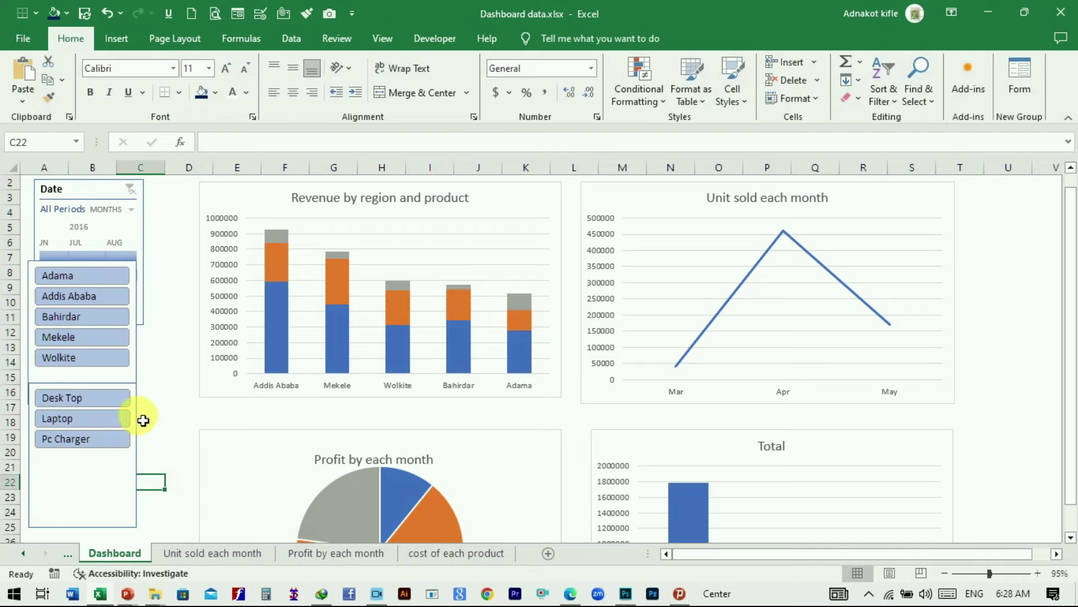
Shorten the Date timeline's height.
scroll(138, 385, "down", 2)
left_click(93, 264)
left_click_drag(89, 262, 104, 236)
left_click(171, 297)
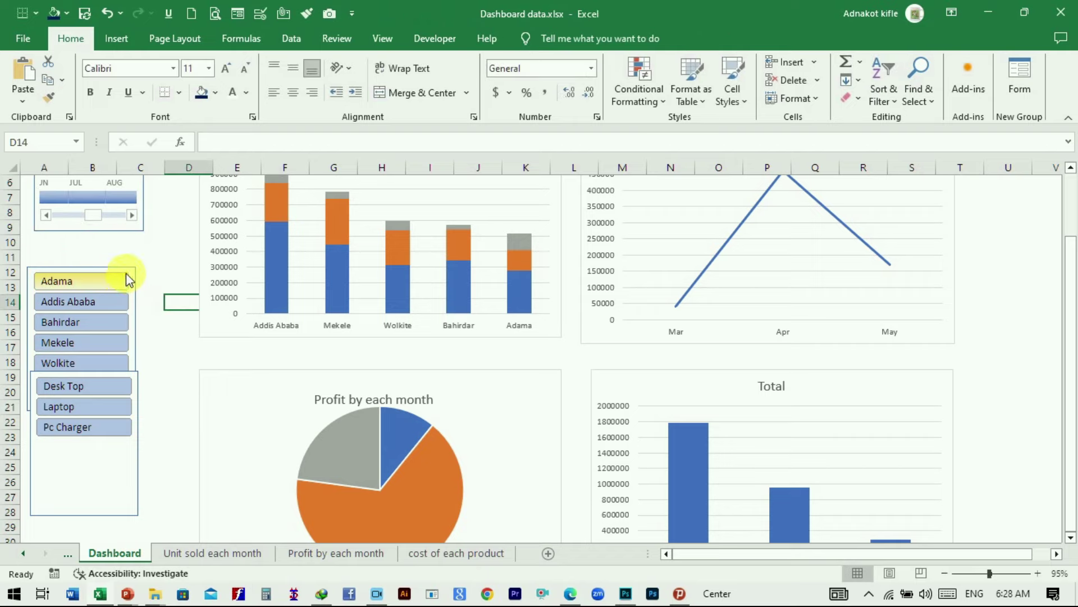
scroll(128, 279, "up", 2)
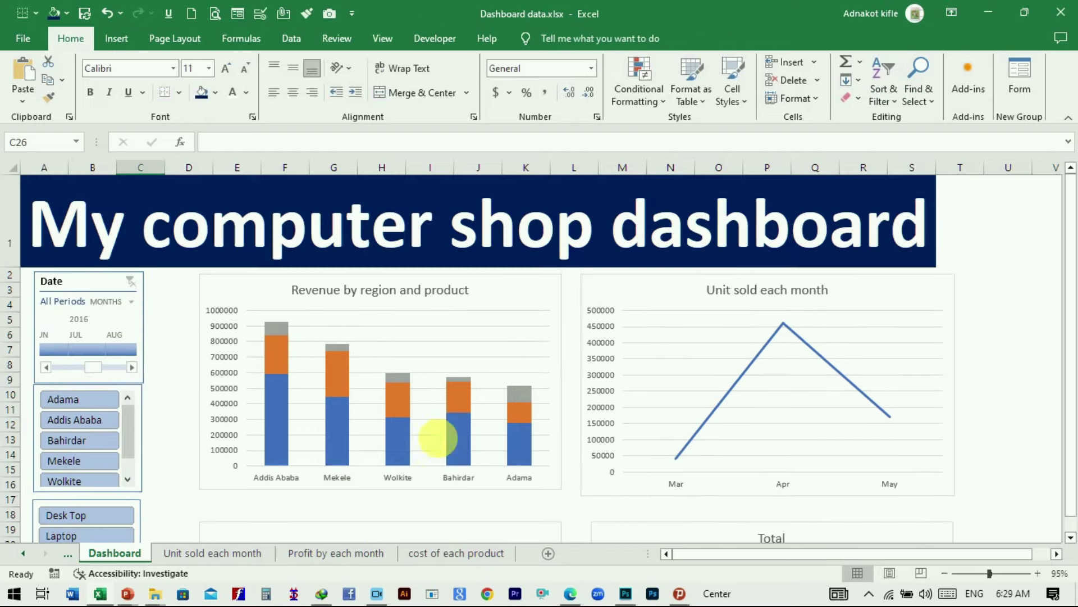
Filter the dashboard through Adama and Addis Ababa, ending on Bahirdar in the Region slicer.
left_click(79, 399)
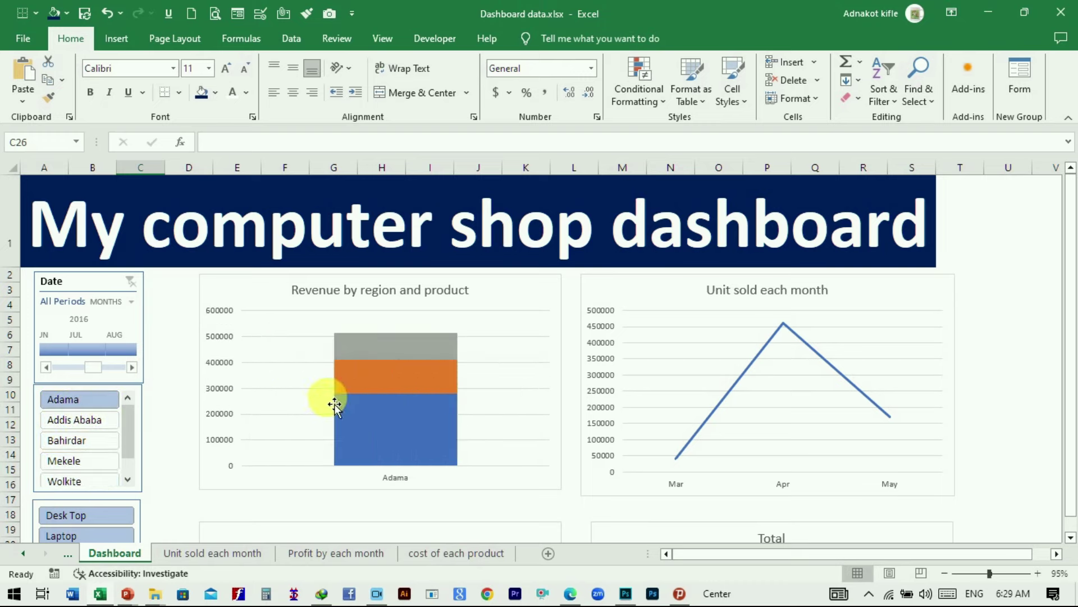
left_click(90, 425)
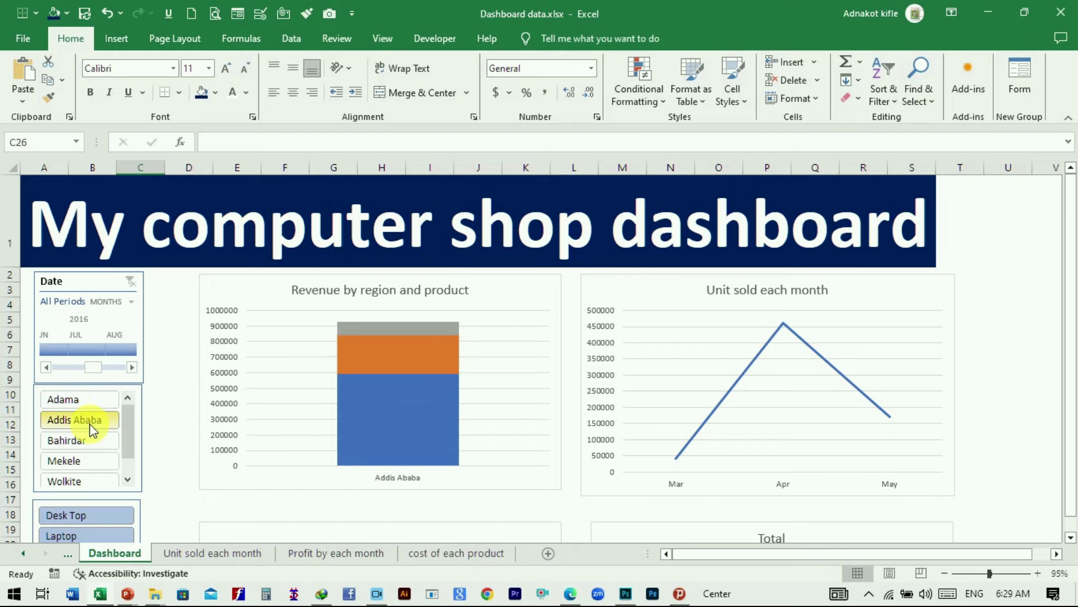
left_click_drag(978, 573, 971, 573)
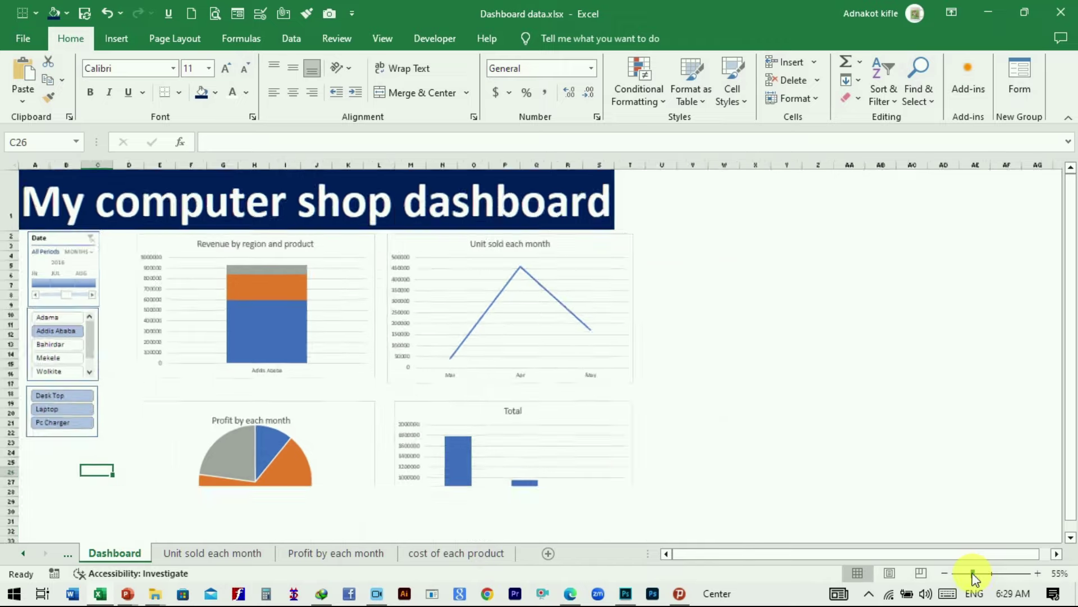
left_click(46, 321)
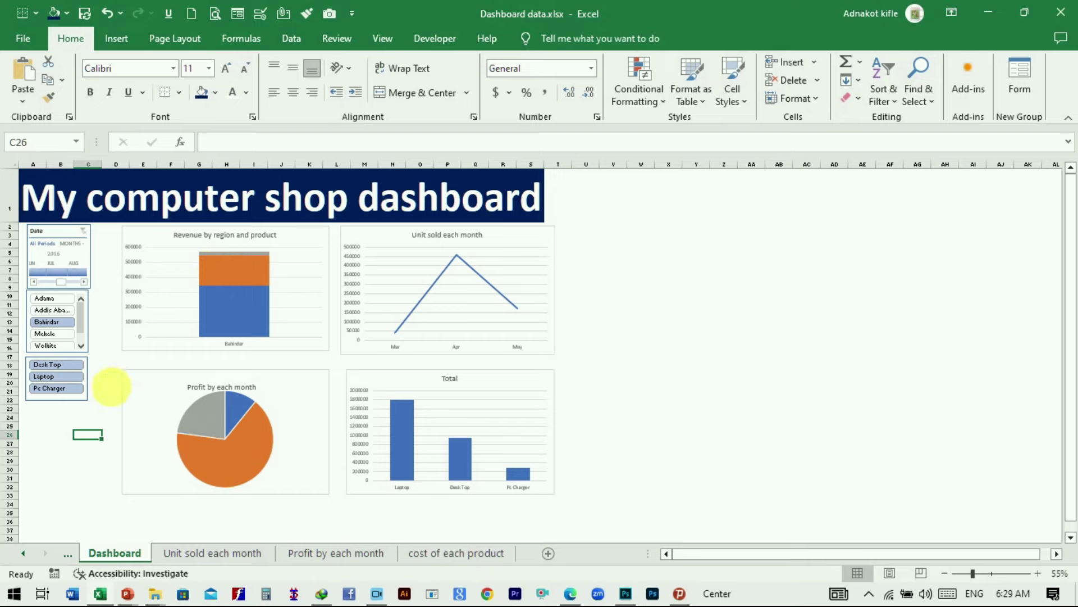
left_click(79, 313)
scroll(79, 313, "up", 4)
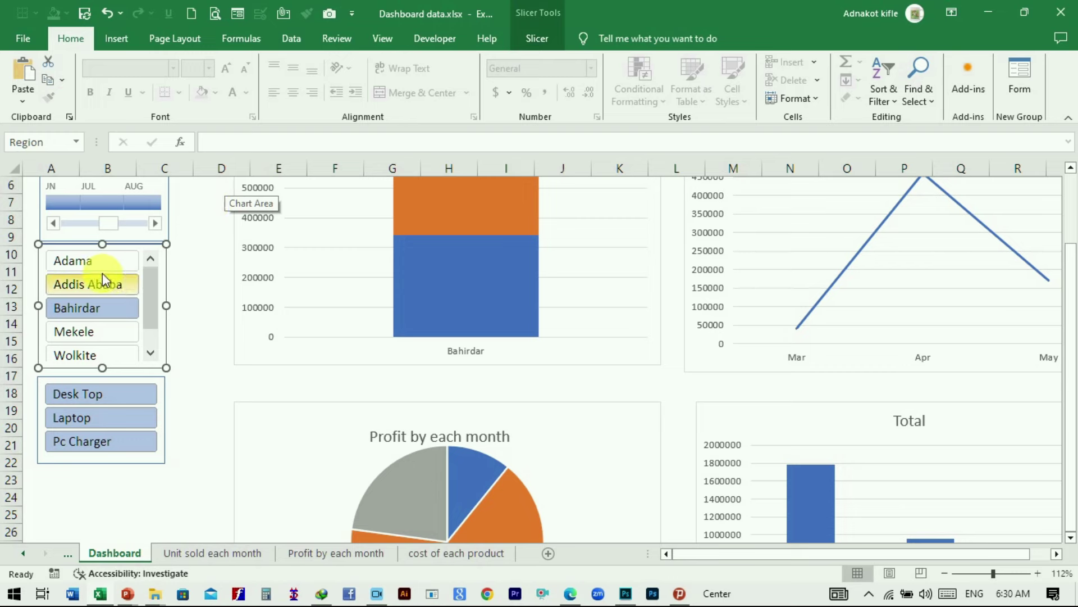
Link the Region slicer to the cost of each product, Profit by each month and Unit sold each month PivotTables.
right_click(136, 256)
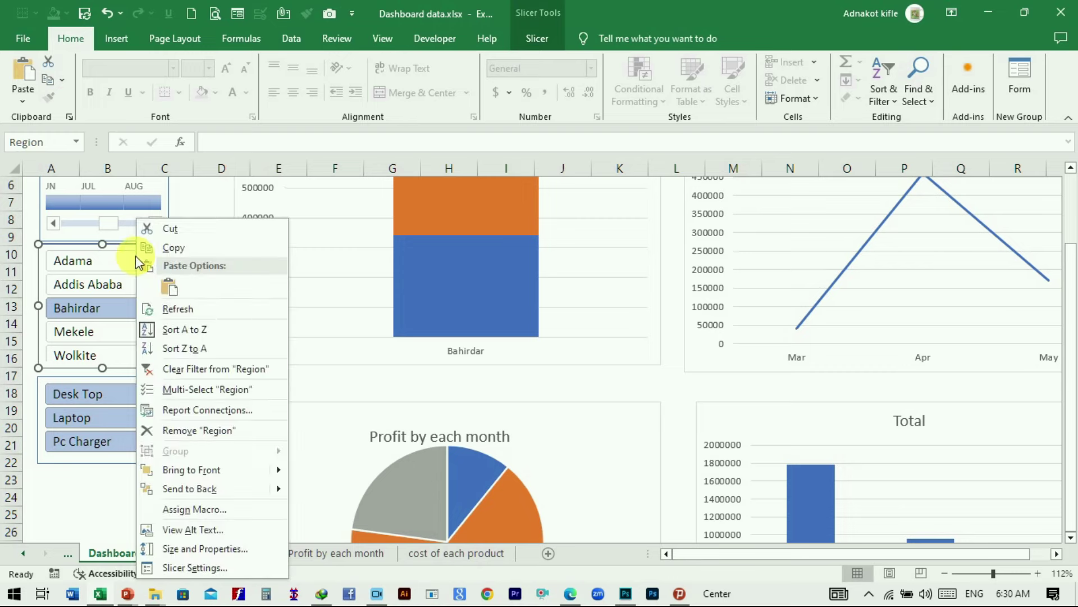
left_click(187, 410)
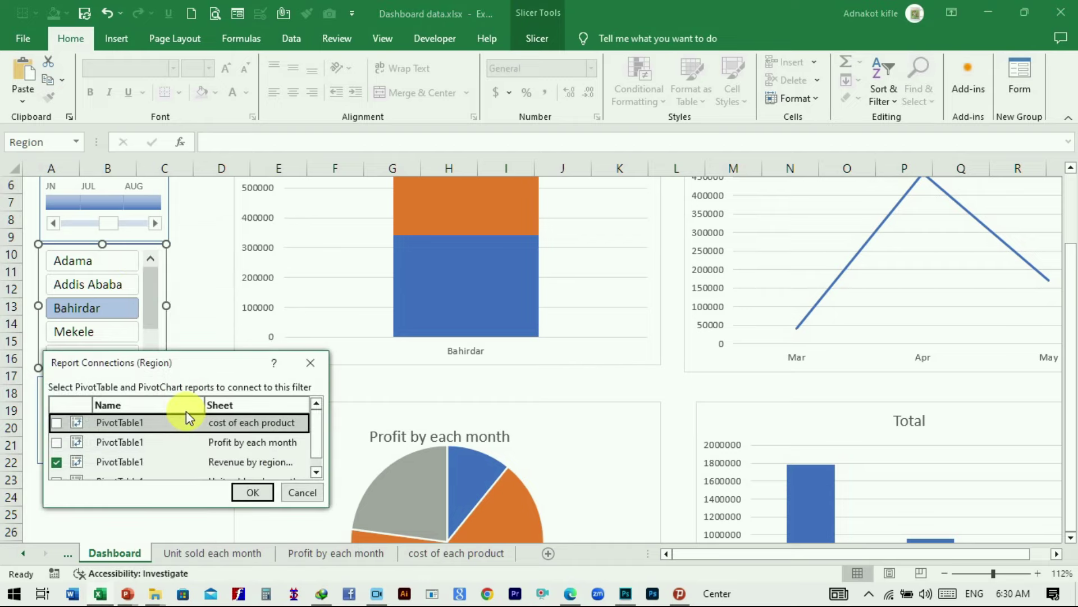
left_click_drag(204, 373, 357, 279)
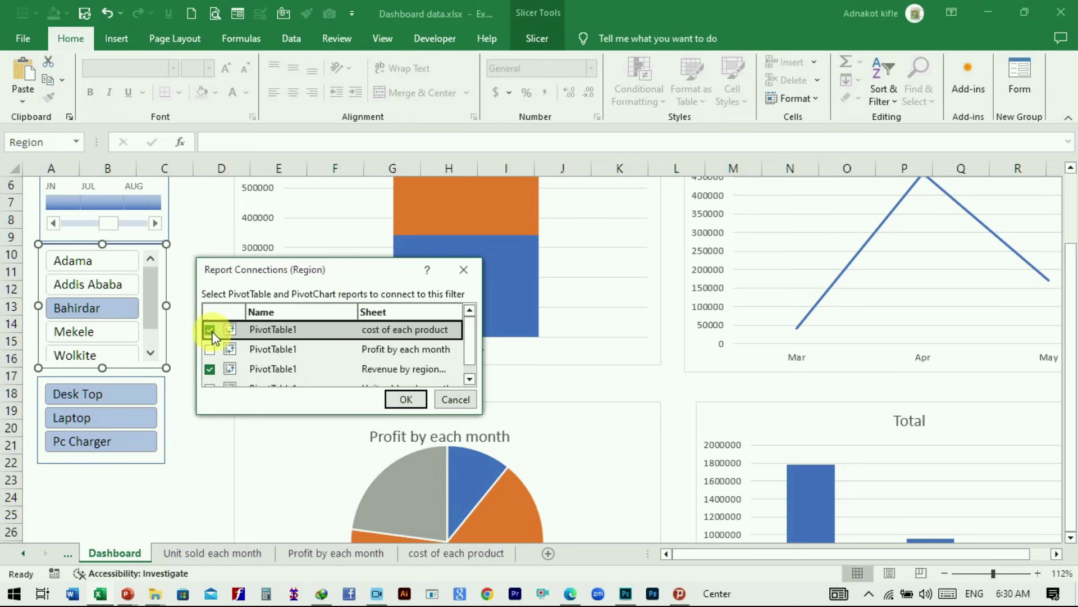
left_click(209, 349)
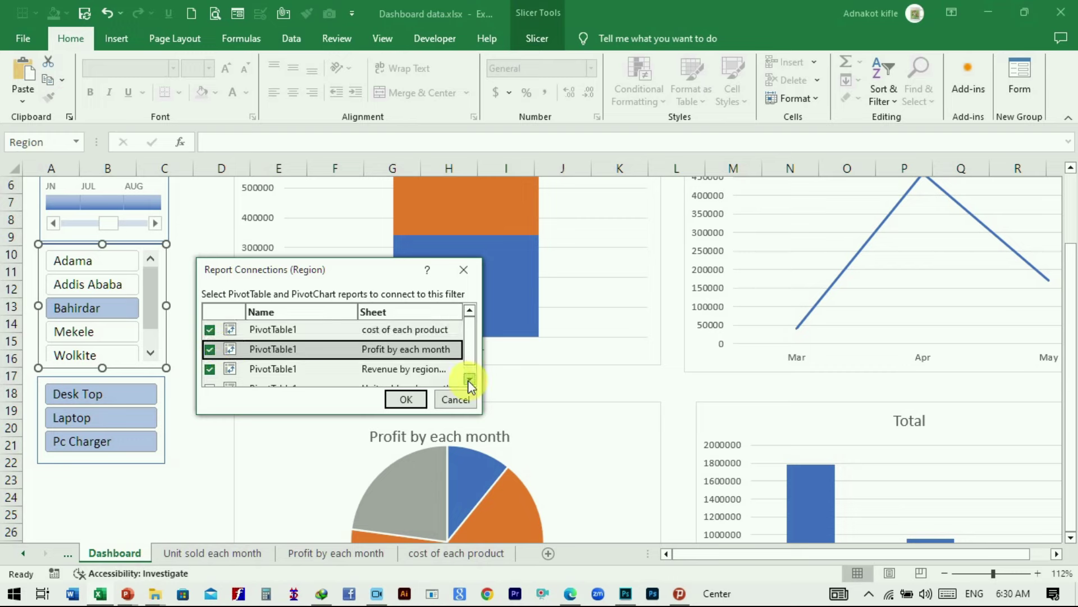
left_click(469, 382)
left_click(210, 376)
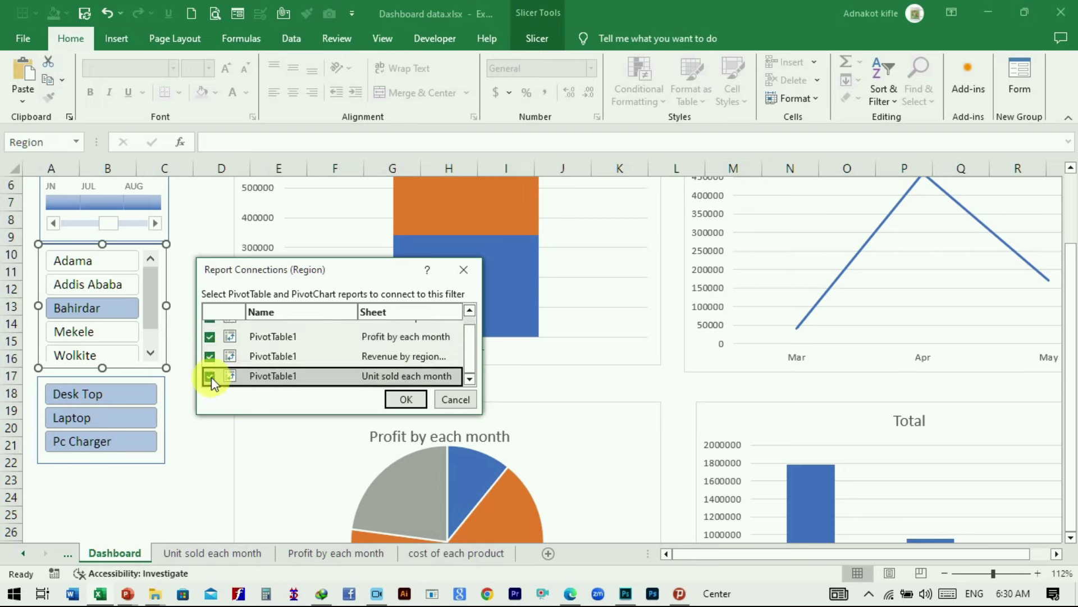
left_click(405, 399)
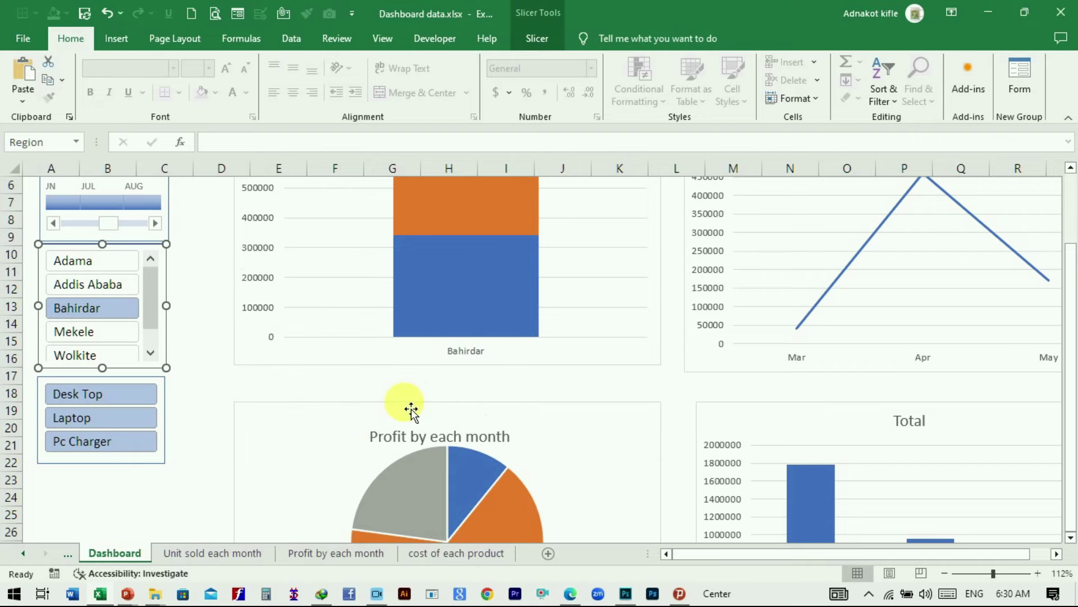
Link the Product slicer to cost of each product, Profit by each month and Unit sold each month.
right_click(143, 390)
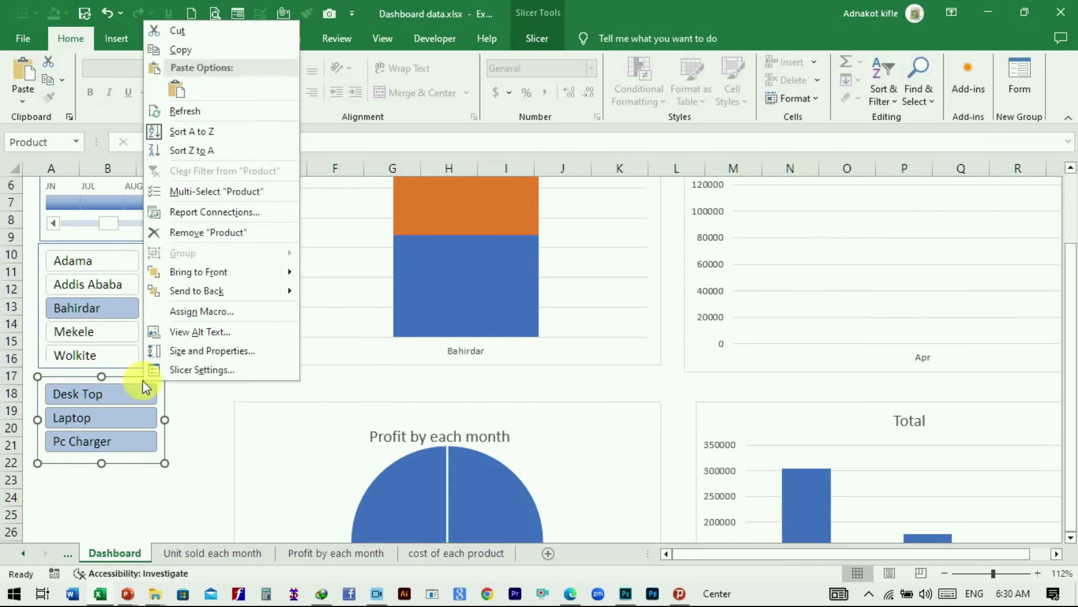
left_click(201, 213)
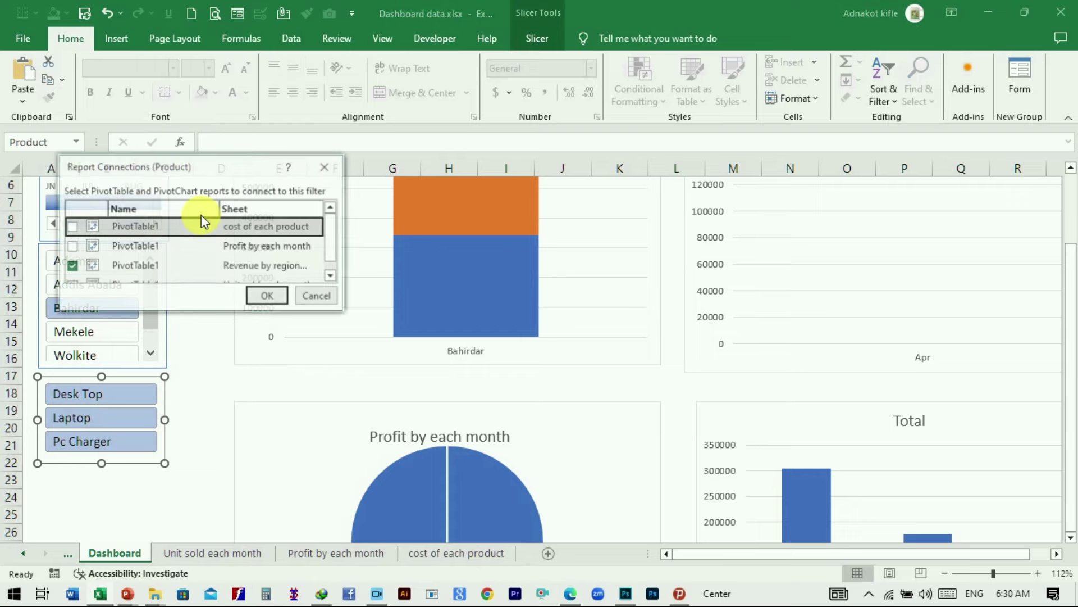
left_click(71, 226)
left_click(72, 245)
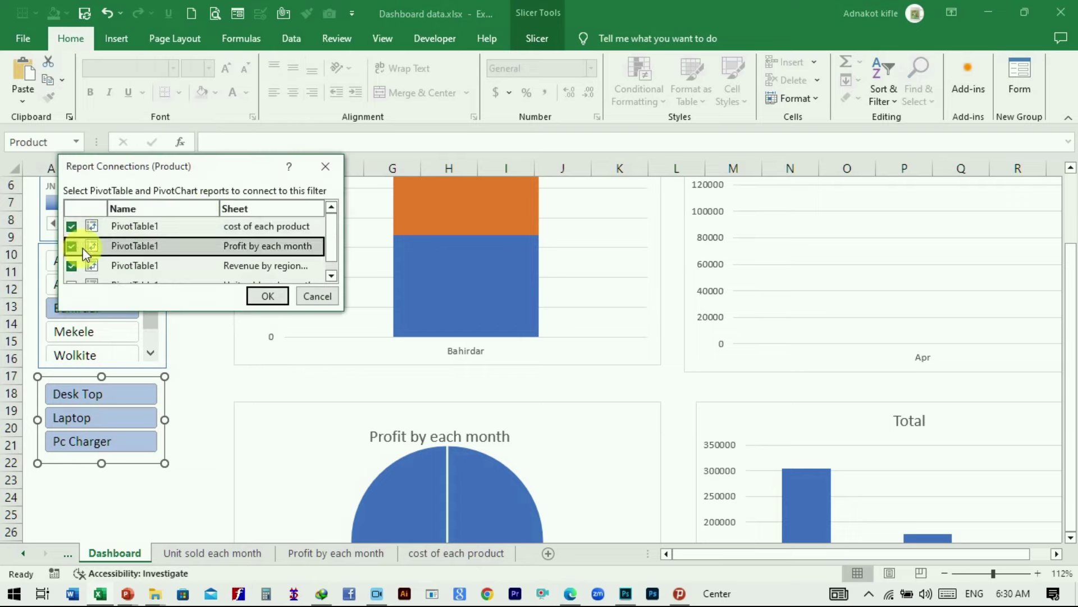
scroll(79, 272, "down", 1)
left_click(79, 271)
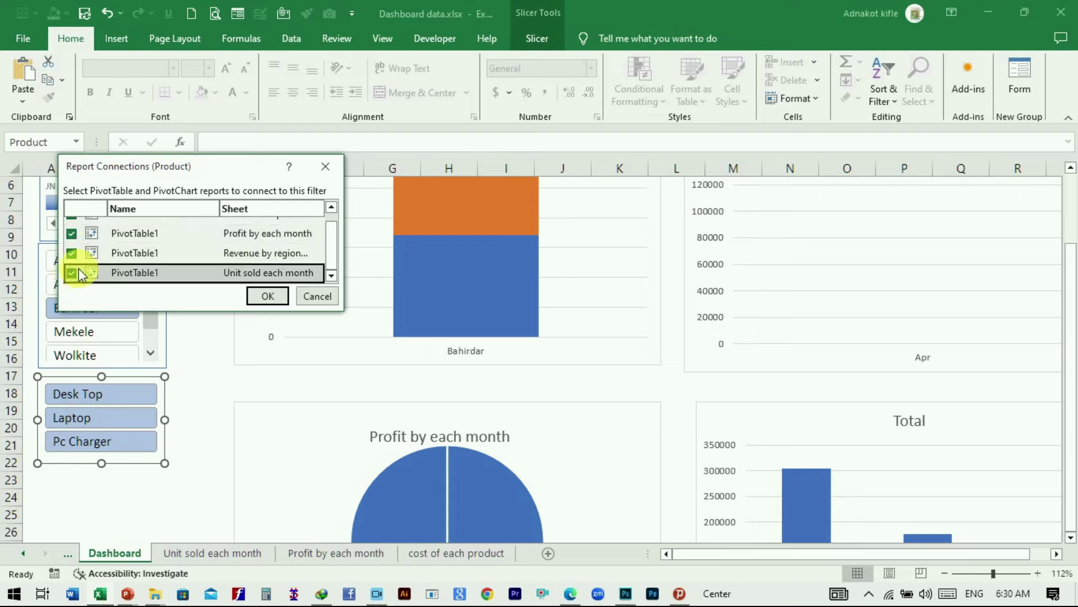
left_click(268, 296)
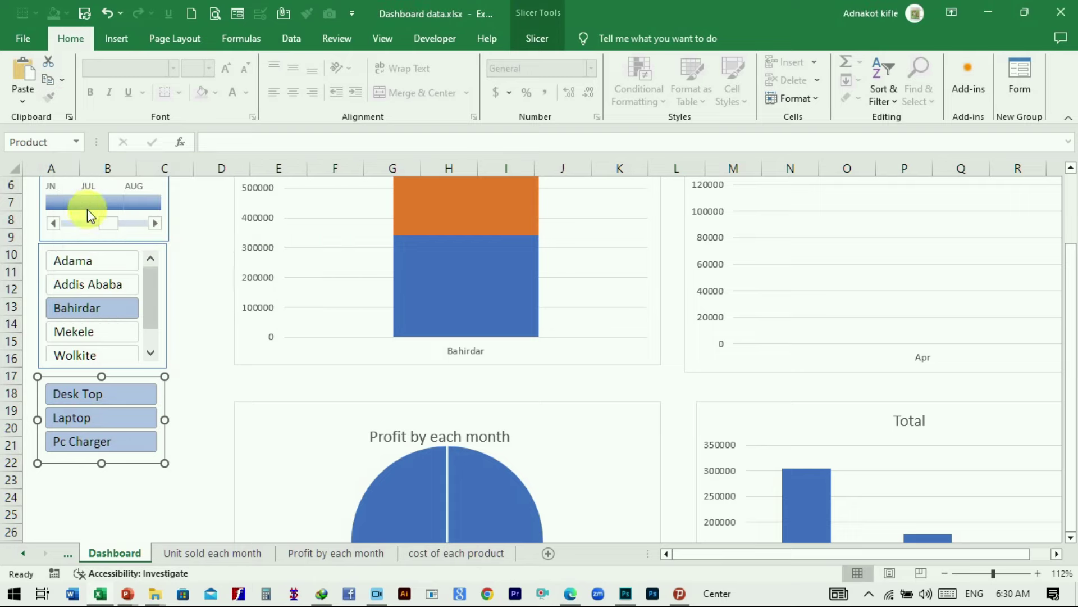
Link the Date timeline to the Profit by each month and Unit sold each month PivotTables.
right_click(43, 194)
left_click(84, 326)
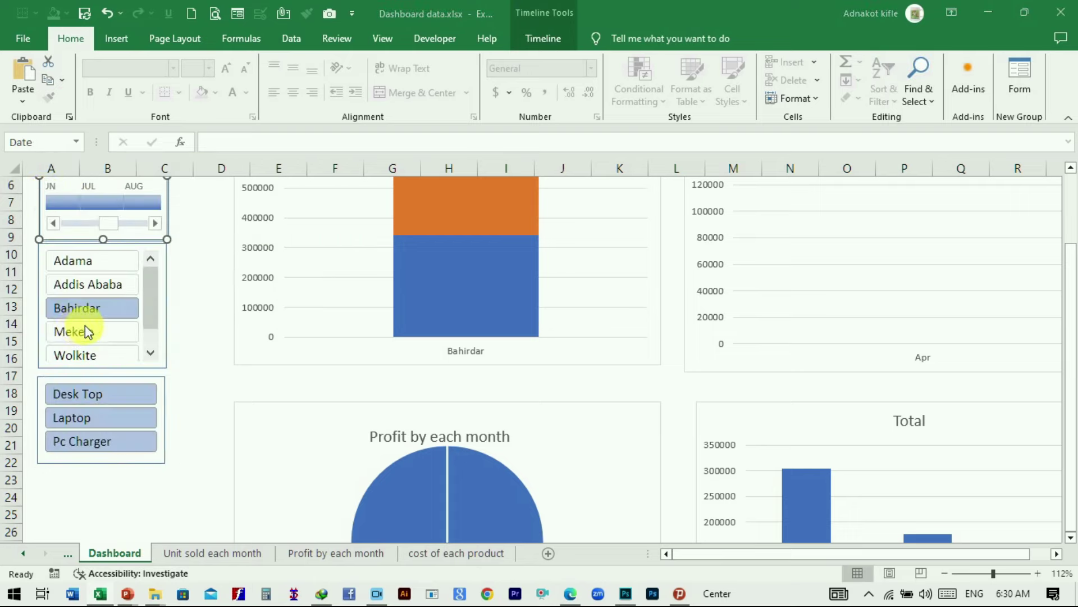
left_click(14, 356)
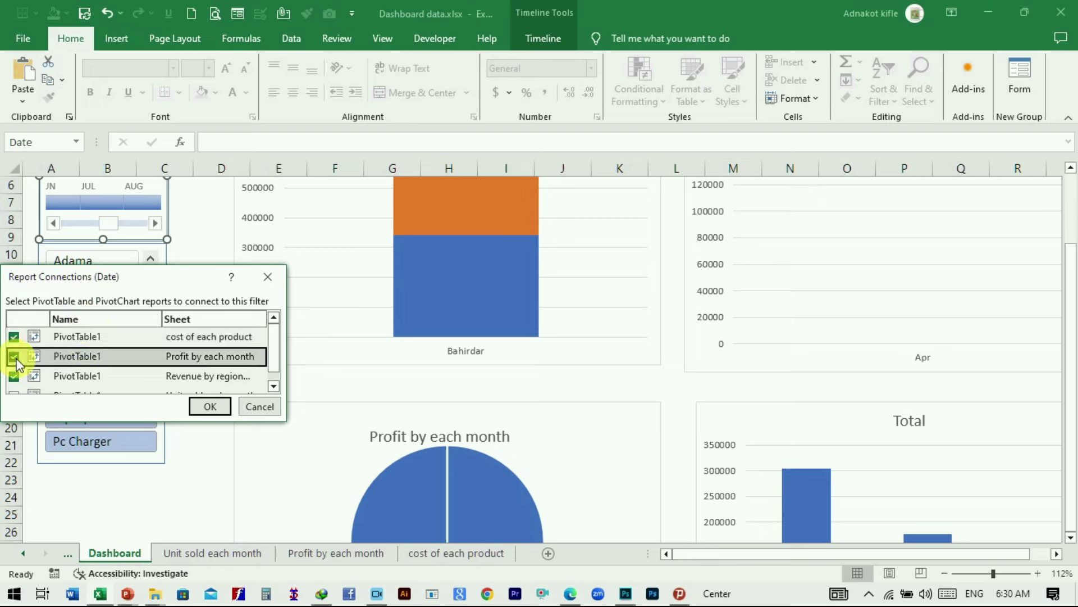
left_click(17, 368)
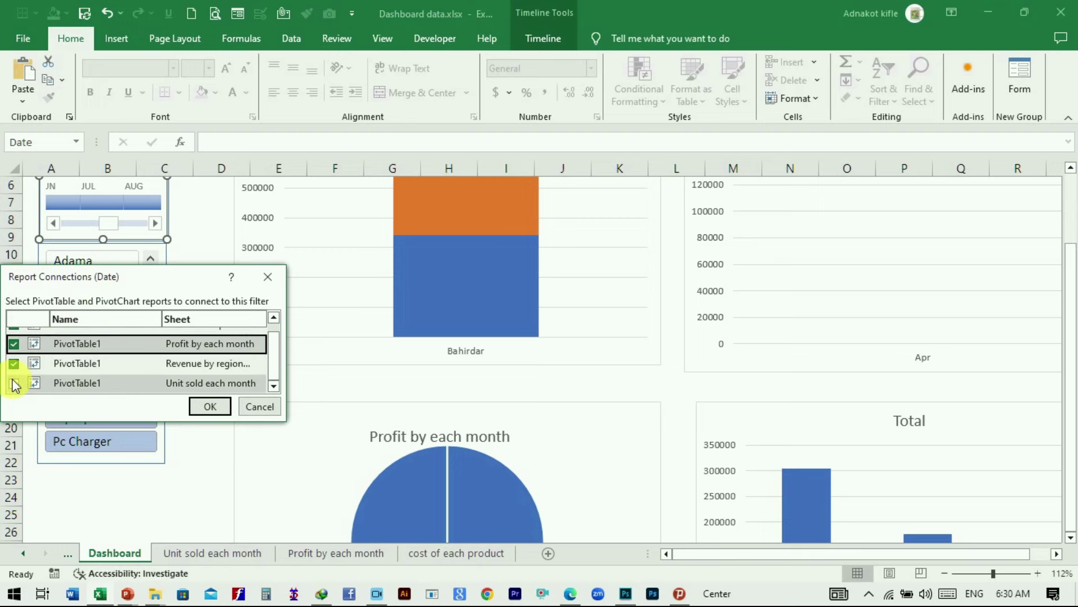
left_click(209, 406)
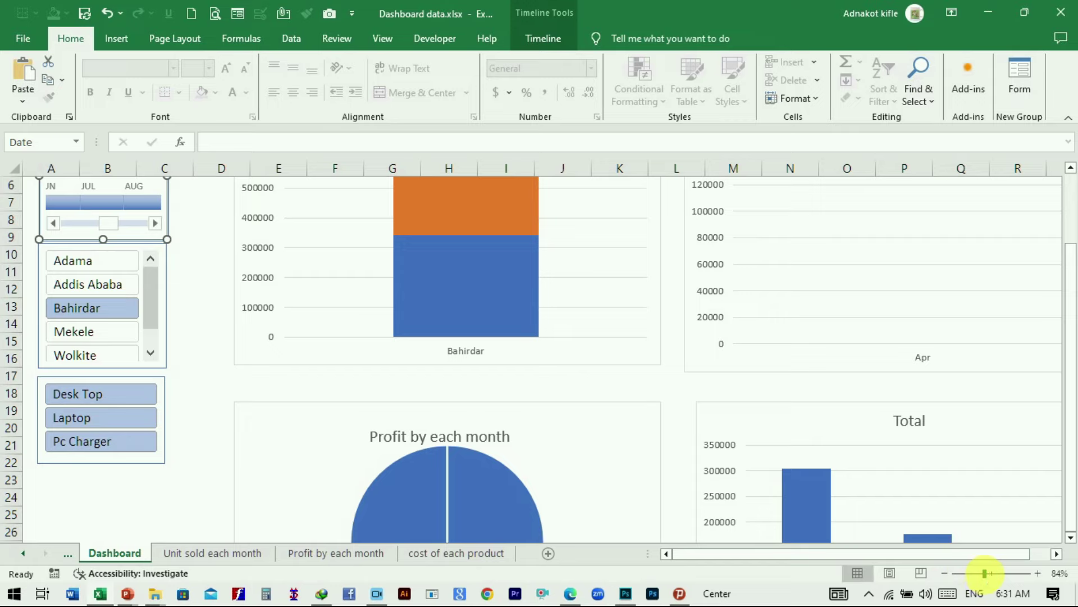
left_click(985, 572)
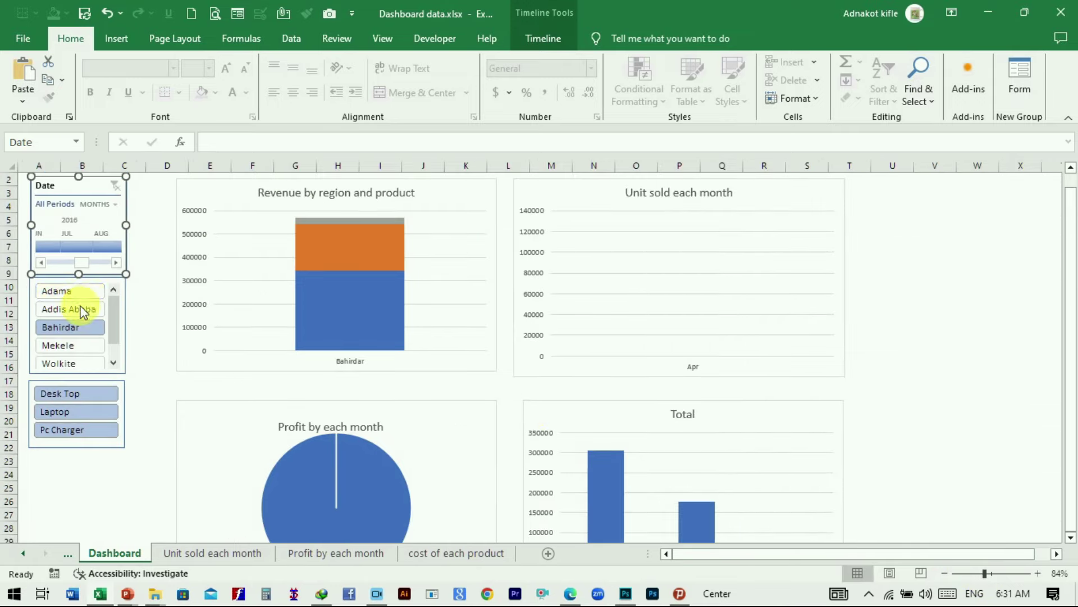
left_click(66, 292)
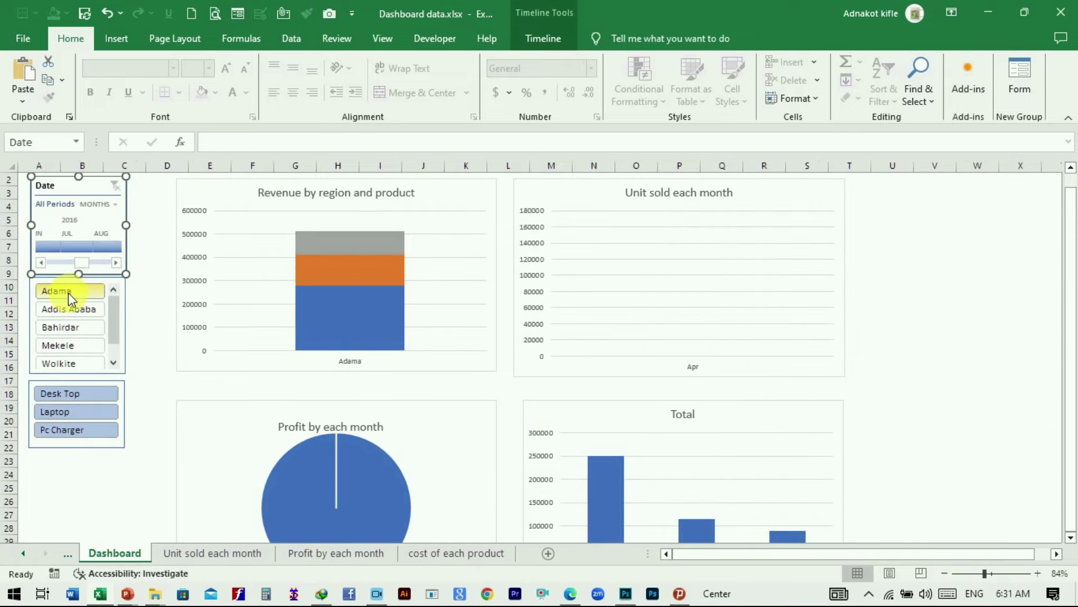
scroll(213, 307, "down", 2)
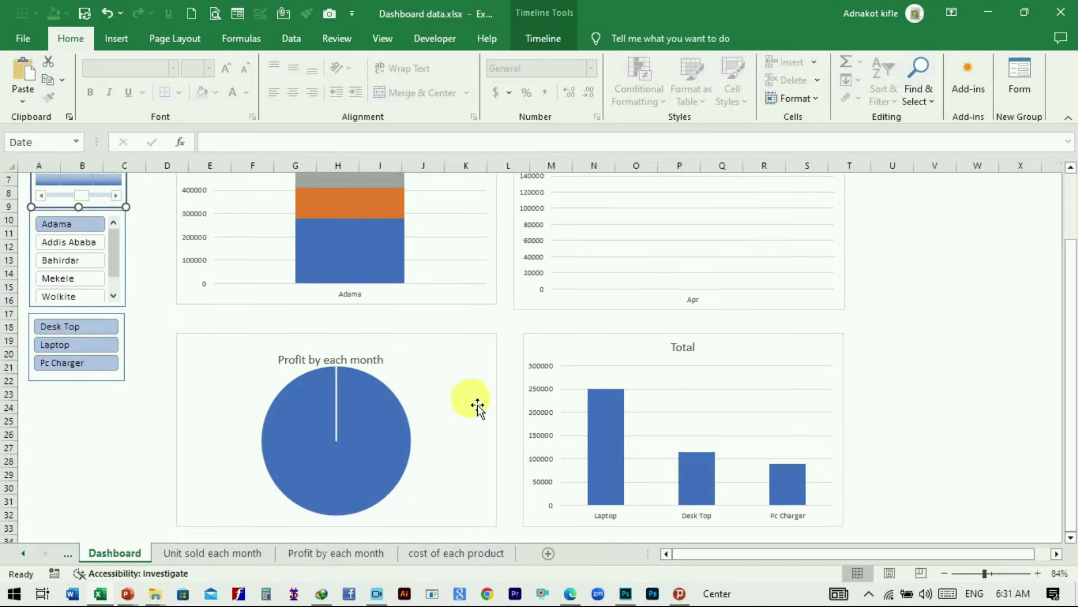
key("Escape")
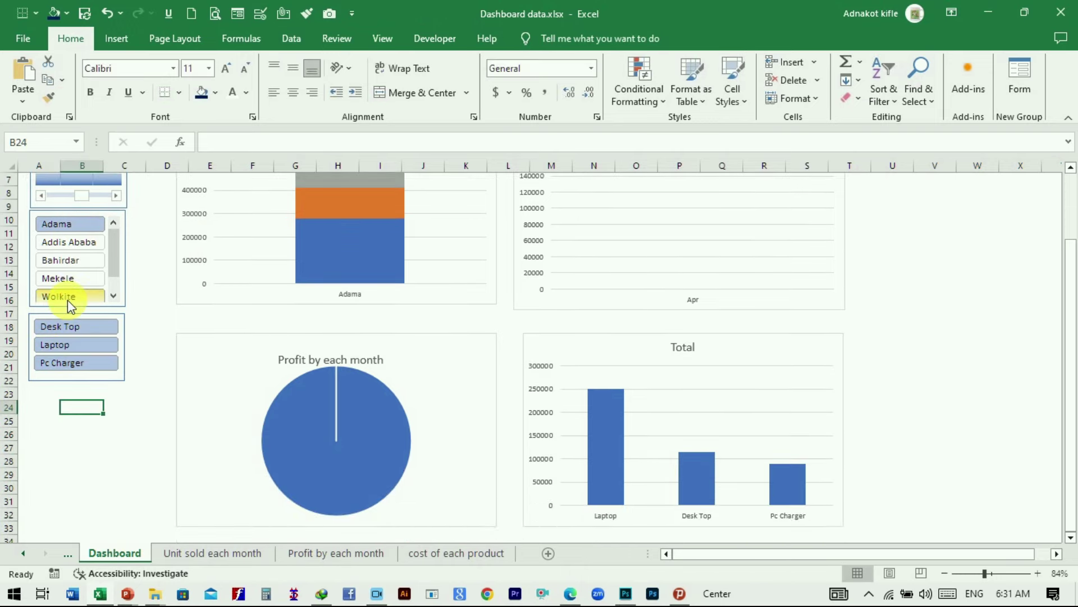
left_click(68, 298)
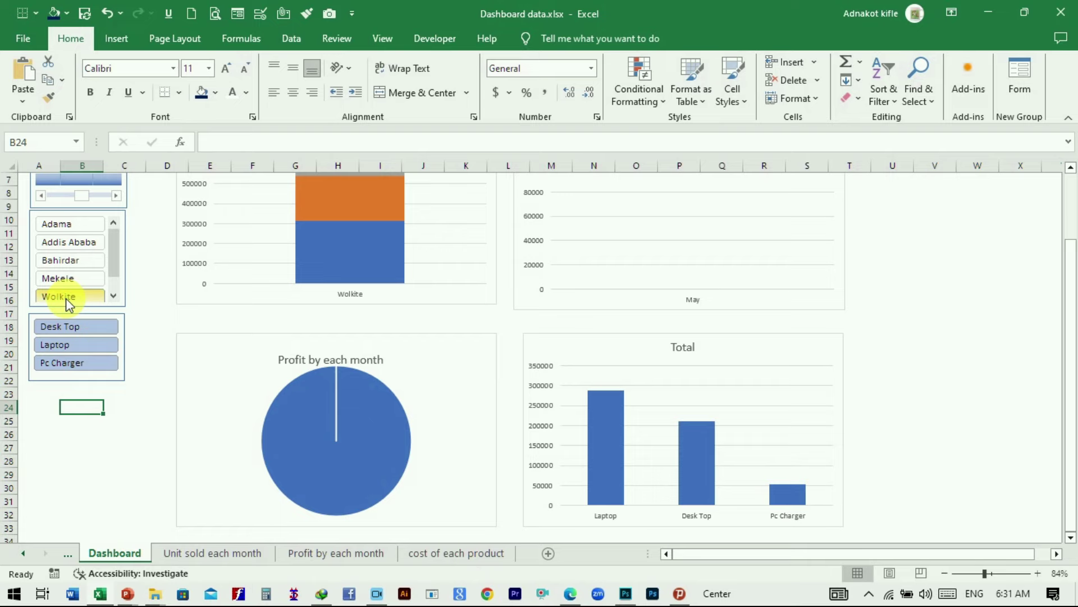
left_click(62, 260)
scroll(313, 321, "up", 2)
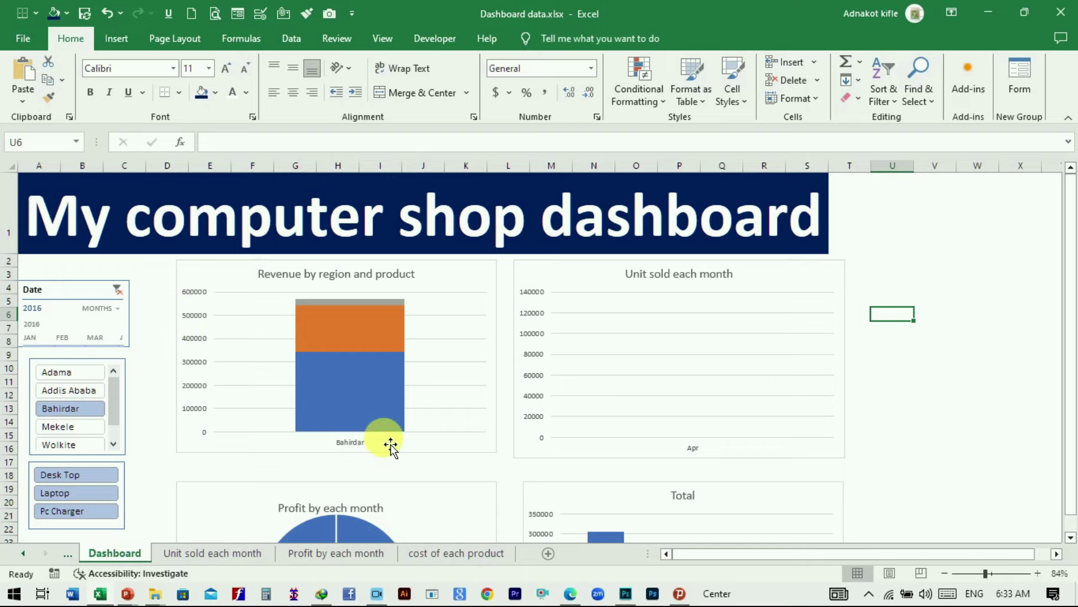
Select the Date timeline and filter the dashboard to March 2016.
scroll(477, 435, "down", 2)
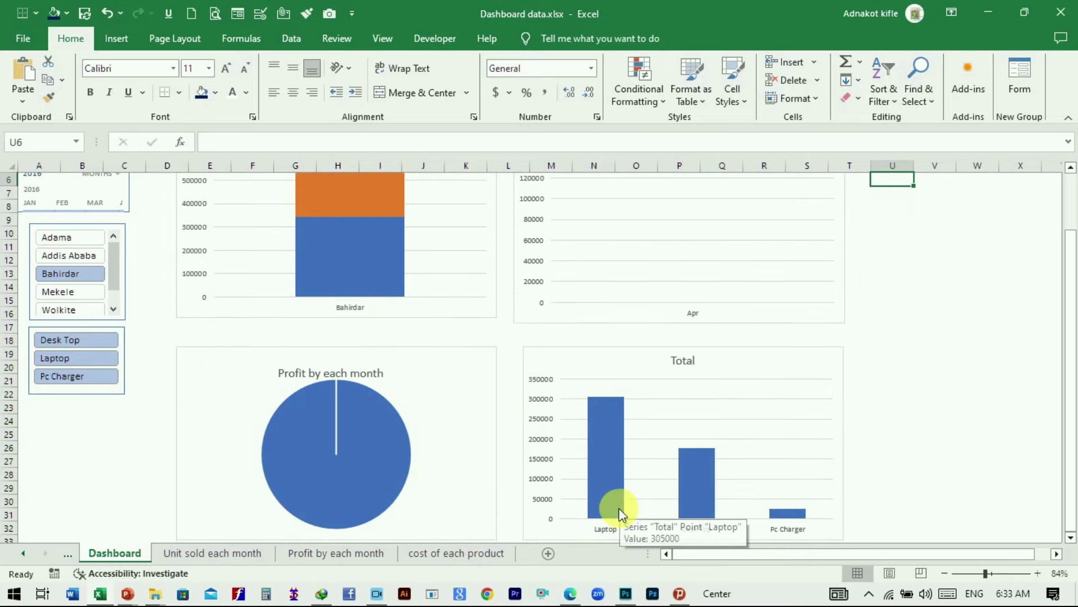
scroll(64, 259, "up", 2)
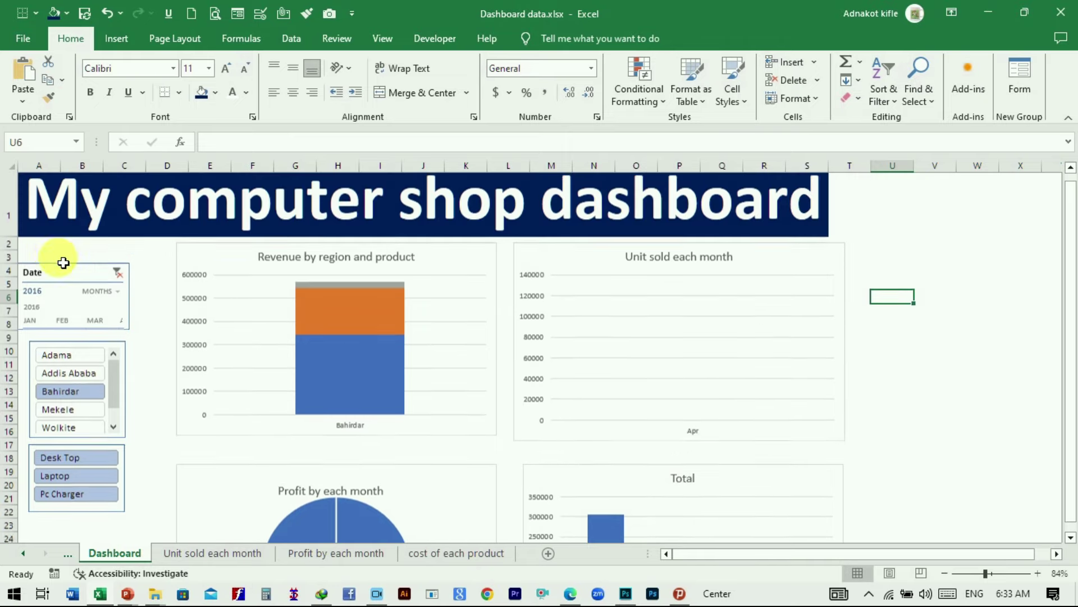
scroll(63, 262, "up", 1)
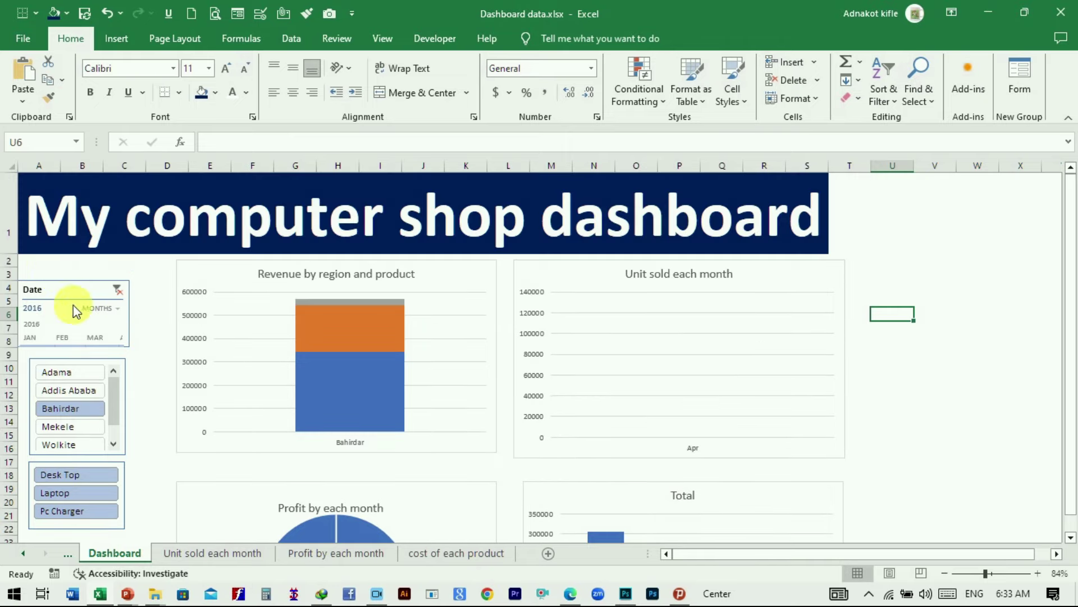
left_click(59, 343)
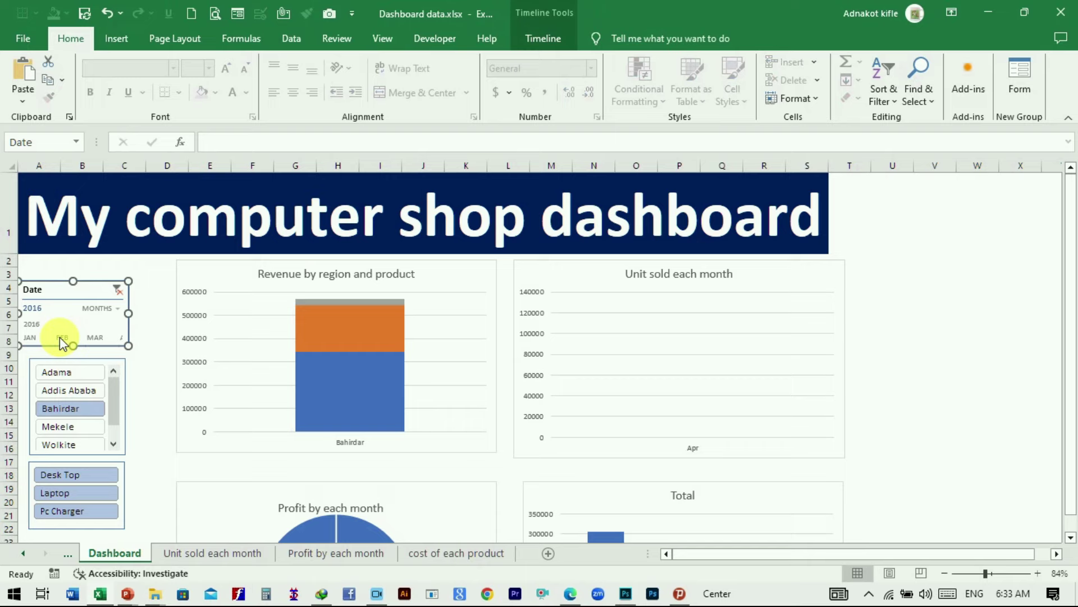
left_click(98, 340)
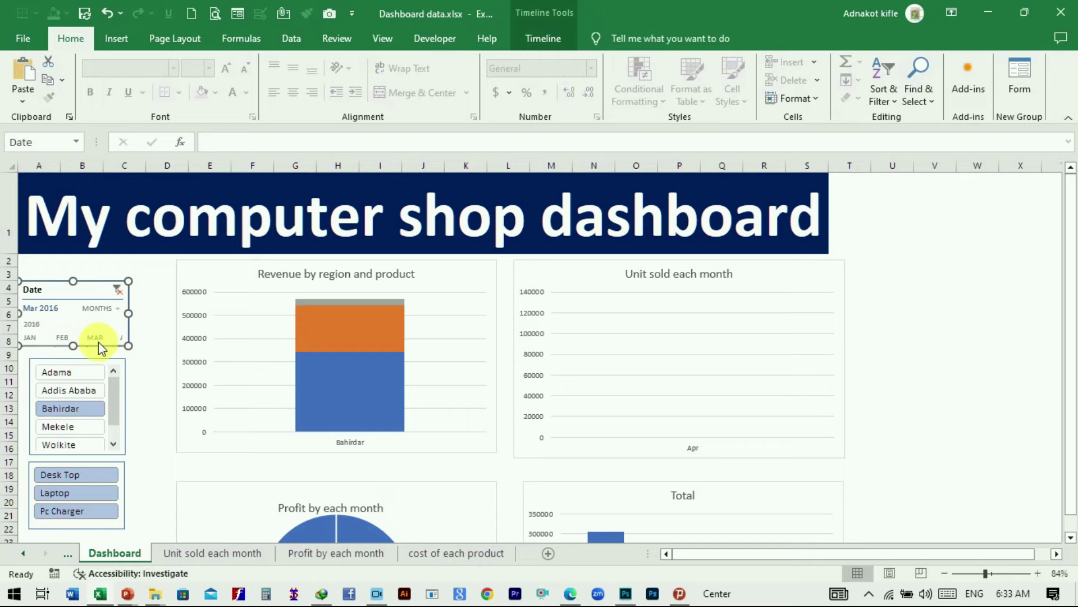
Switch the Date timeline to years, move it beside the title, and select 2016.
scroll(478, 416, "down", 3)
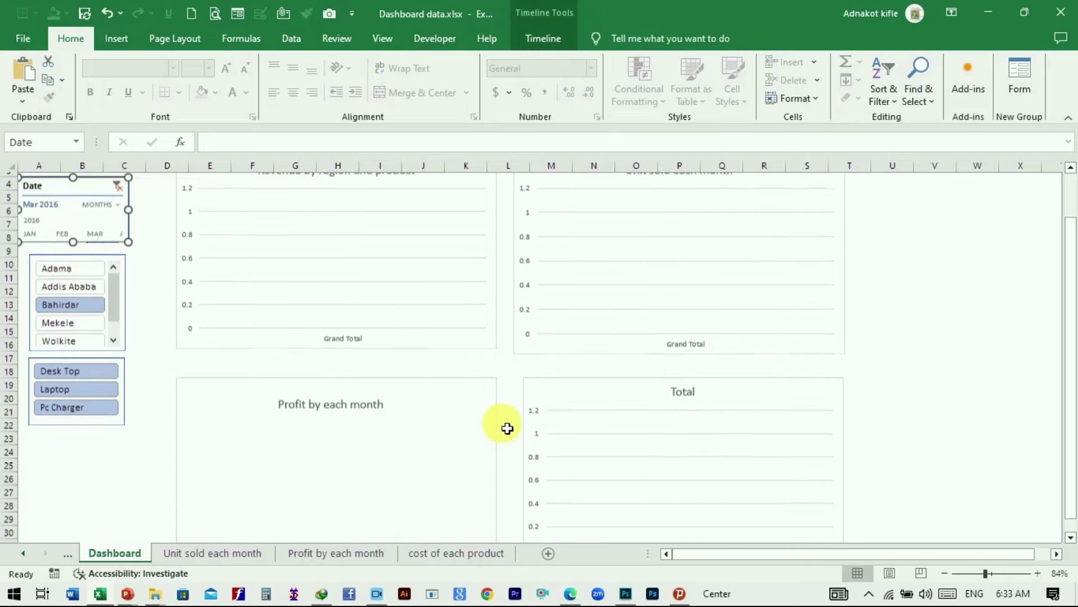
scroll(488, 426, "down", 1)
scroll(472, 426, "up", 4)
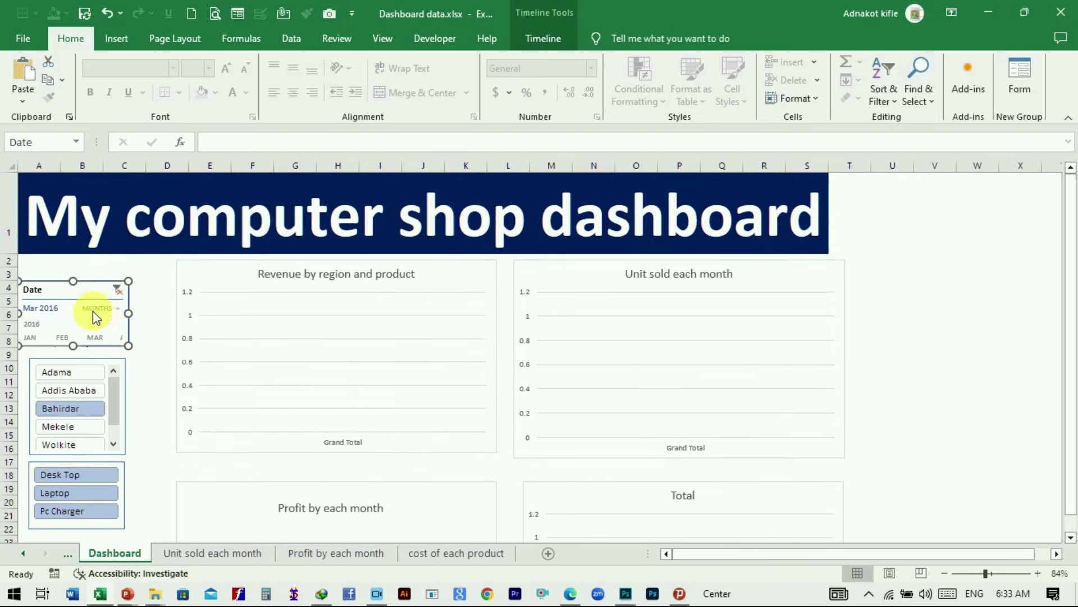
left_click(117, 309)
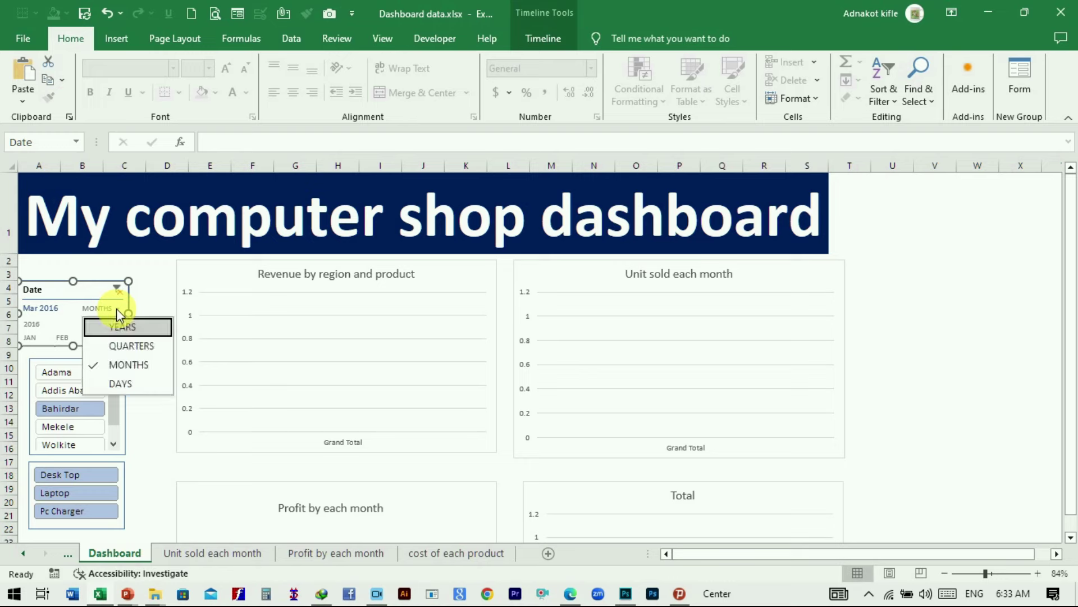
left_click(120, 329)
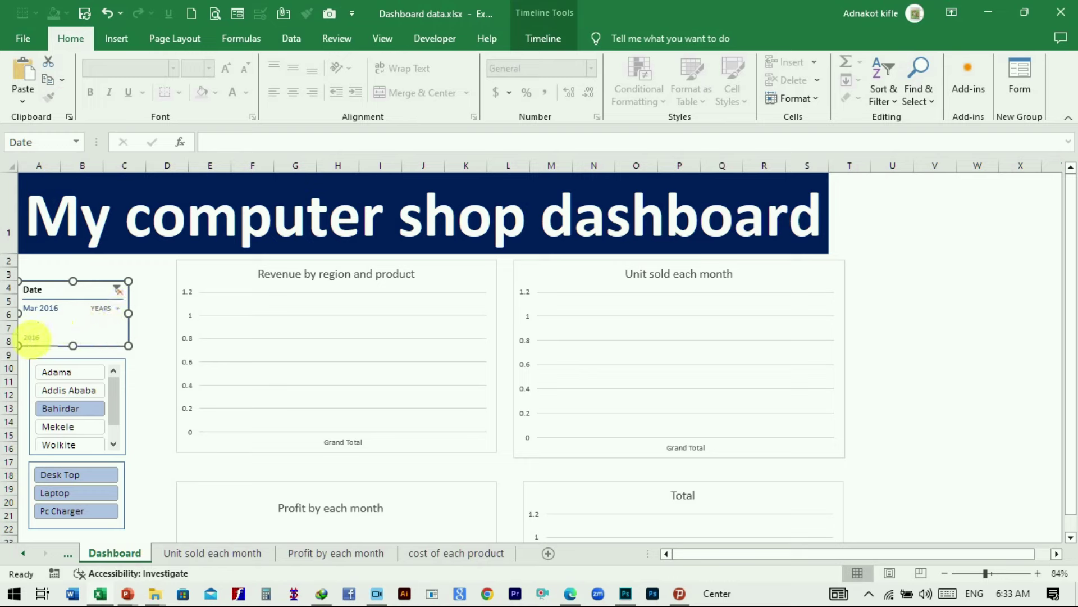
left_click(35, 314)
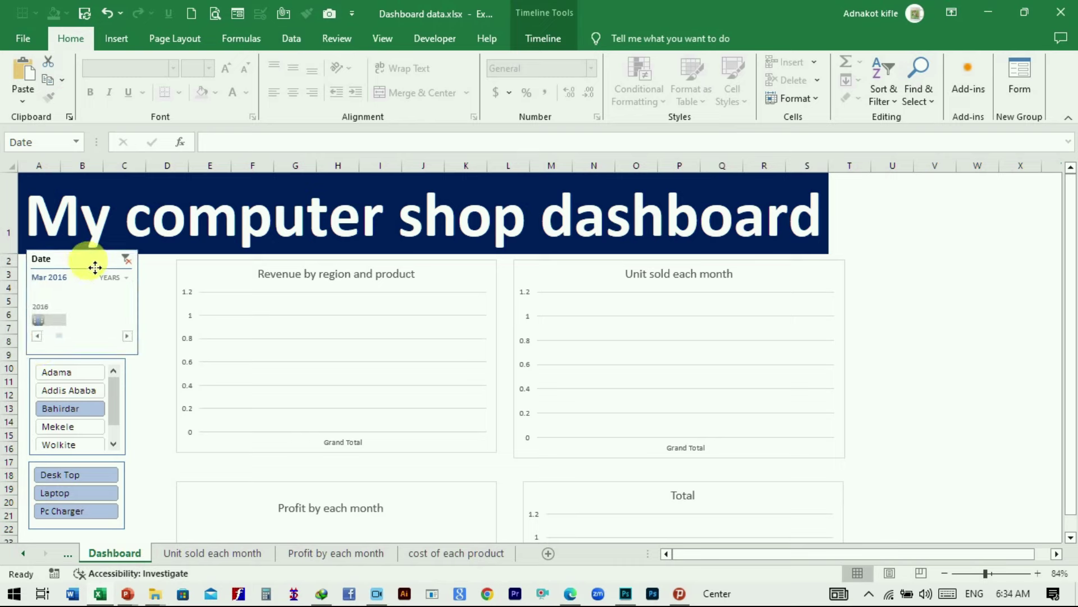
left_click(46, 324)
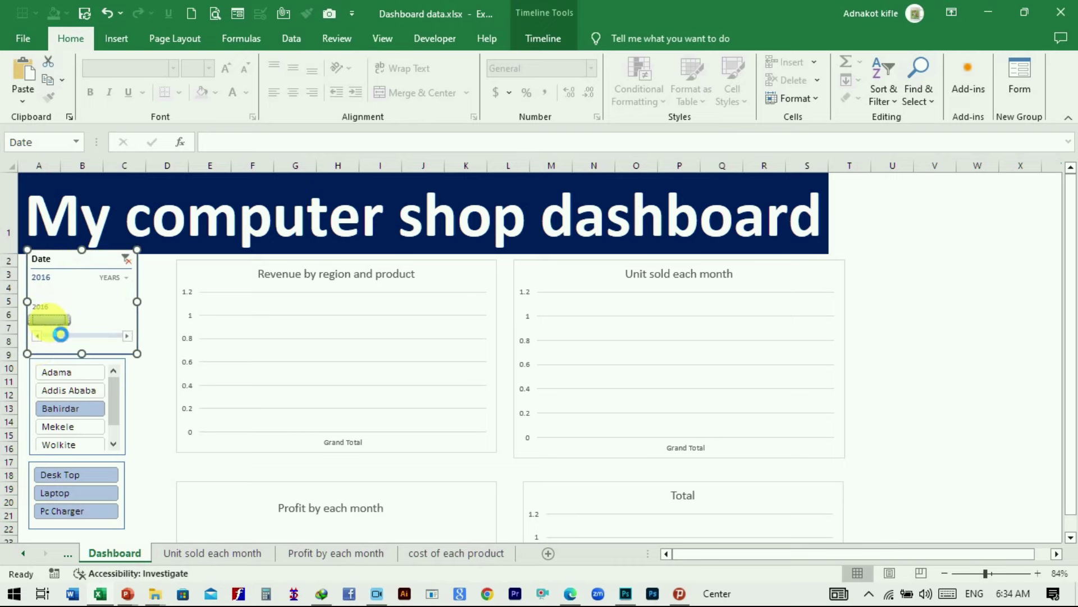
left_click(158, 288)
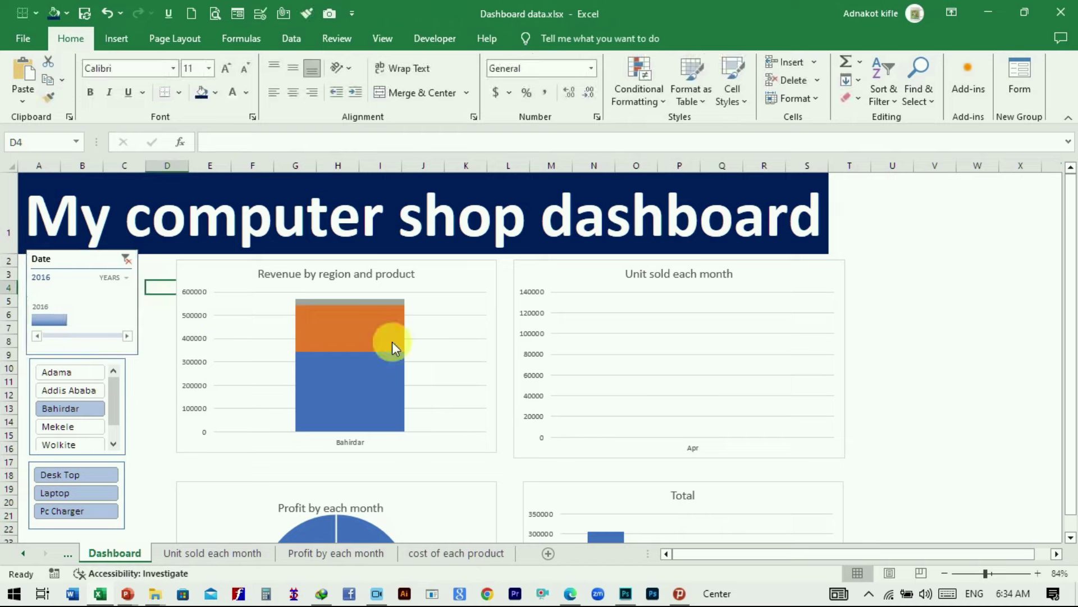
Select every city in the region slicer.
scroll(722, 404, "down", 2)
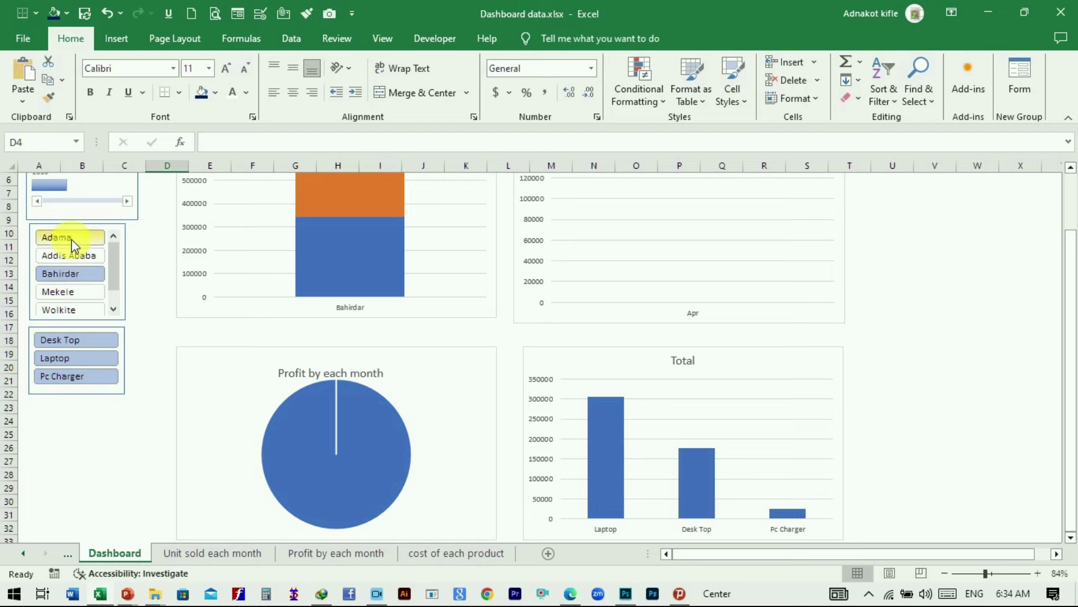
left_click(75, 313, "shift")
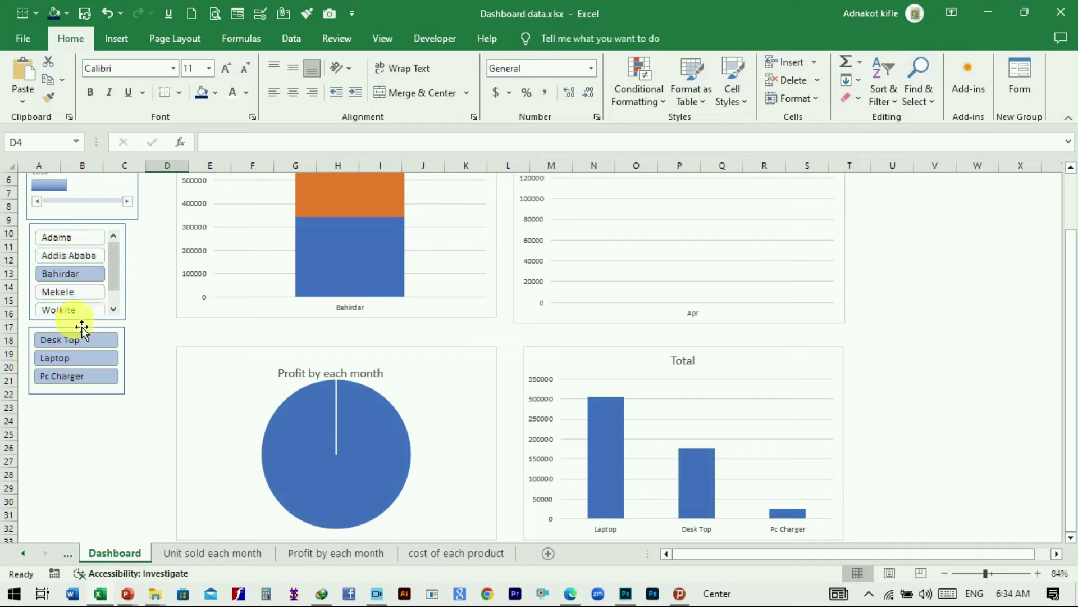
scroll(683, 420, "up", 2)
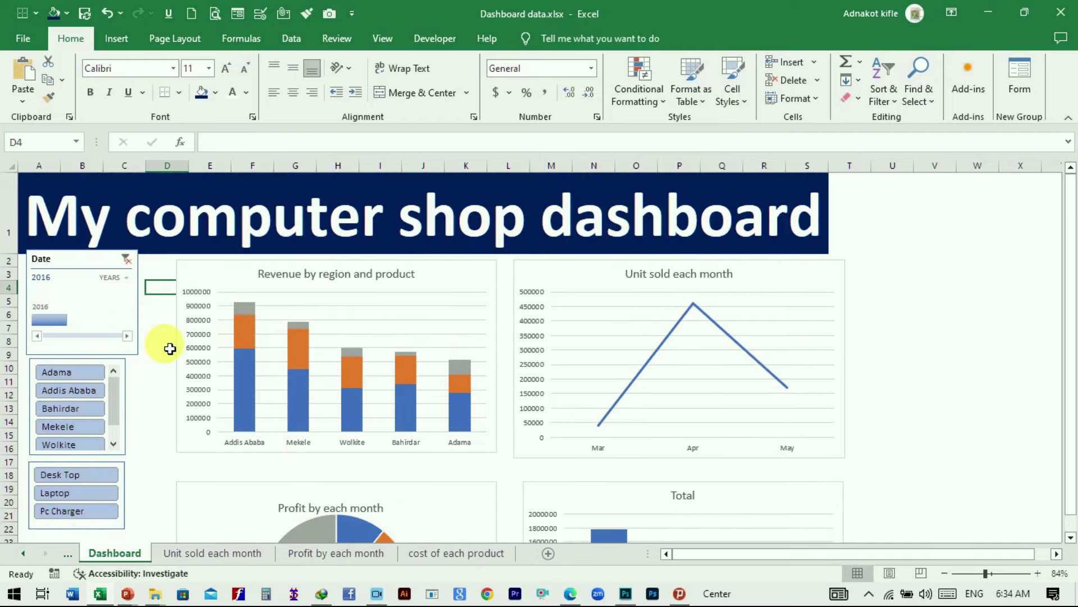
left_click(160, 396)
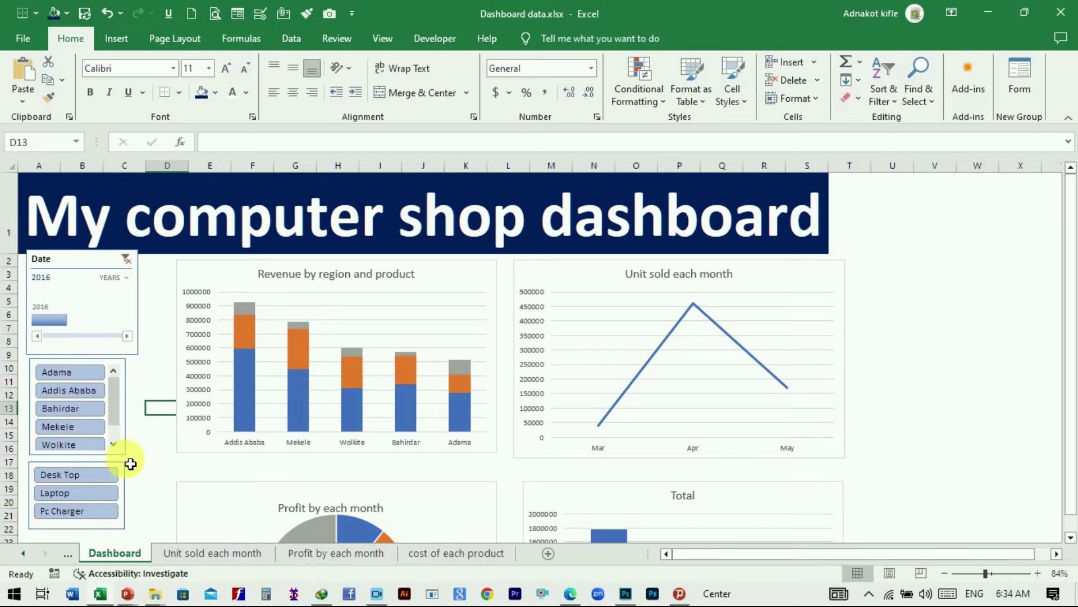
Filter the product slicer to show only Laptop sales.
left_click(65, 511)
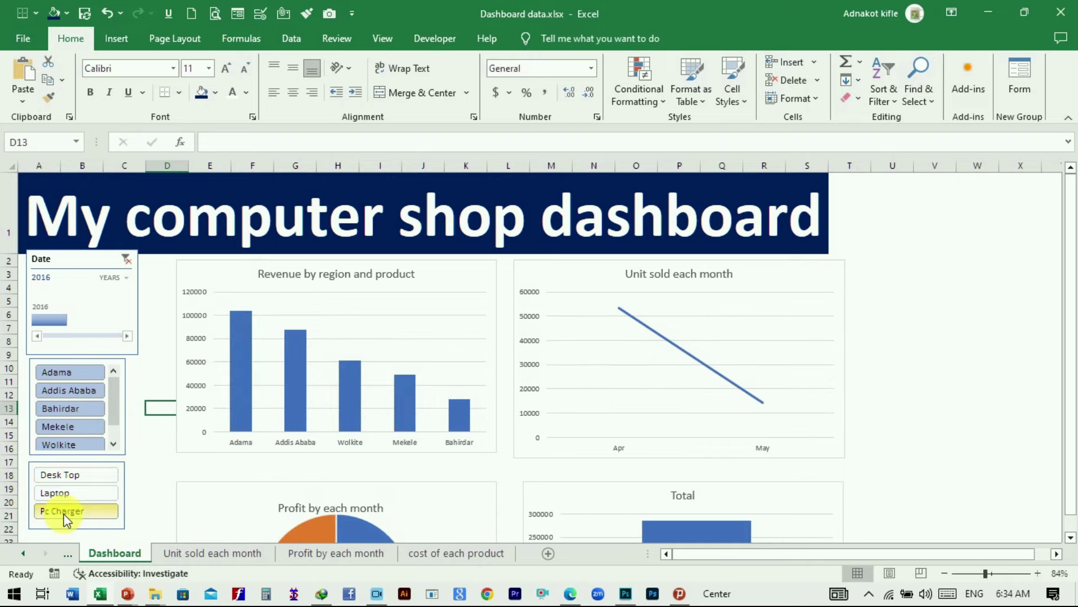
scroll(427, 393, "down", 2)
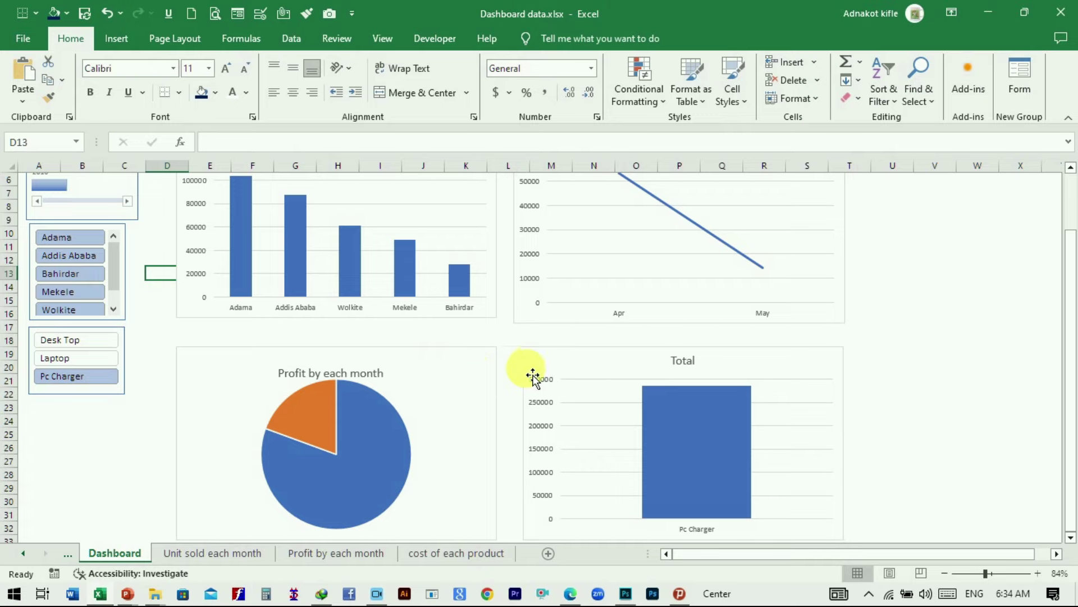
scroll(648, 379, "down", 1)
scroll(719, 396, "up", 3)
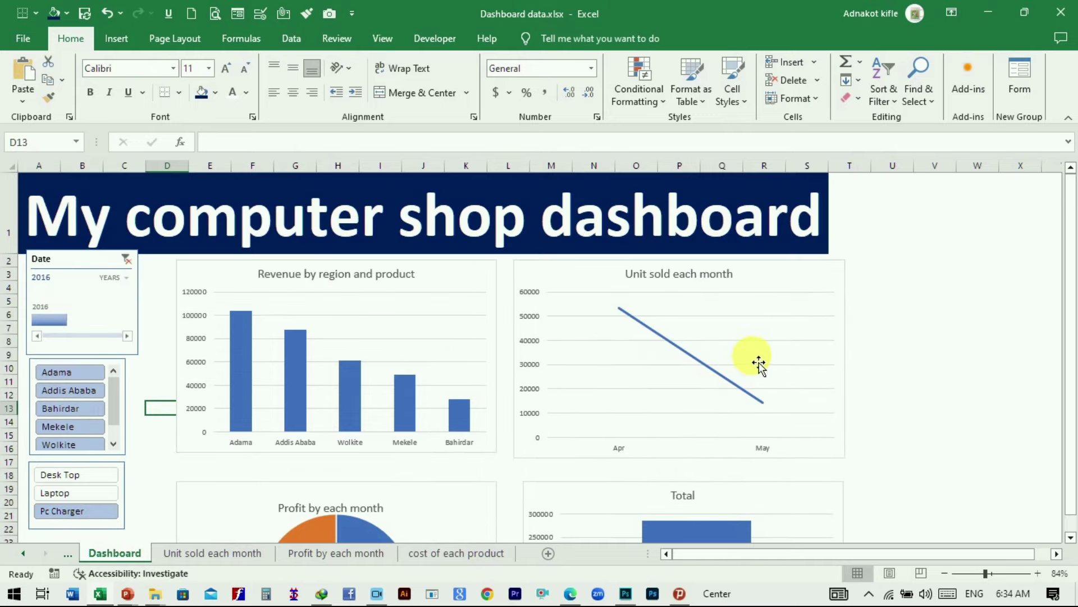
left_click(56, 492)
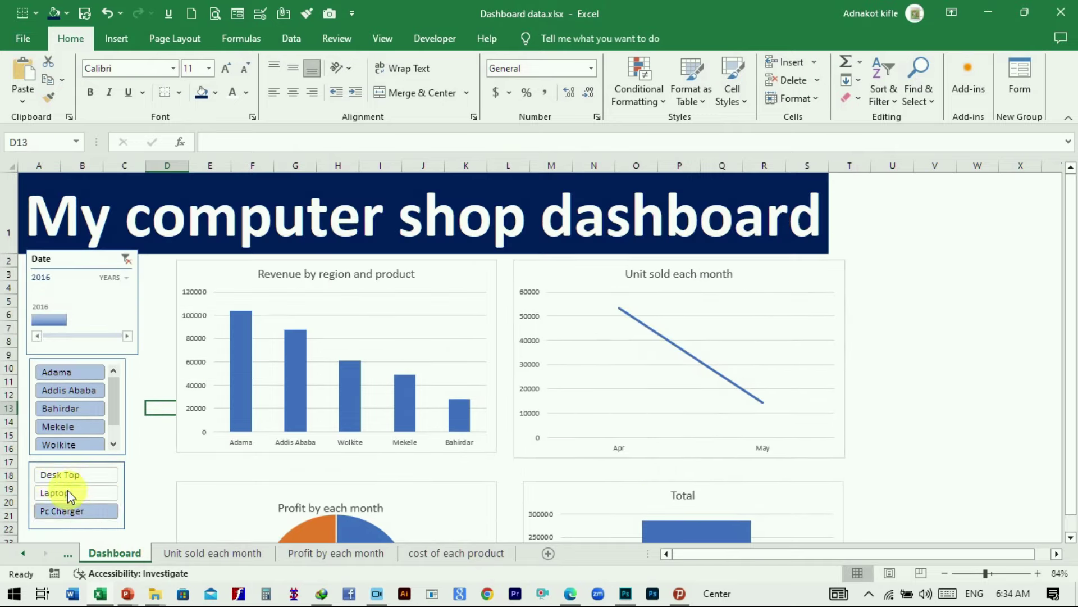
scroll(506, 384, "down", 2)
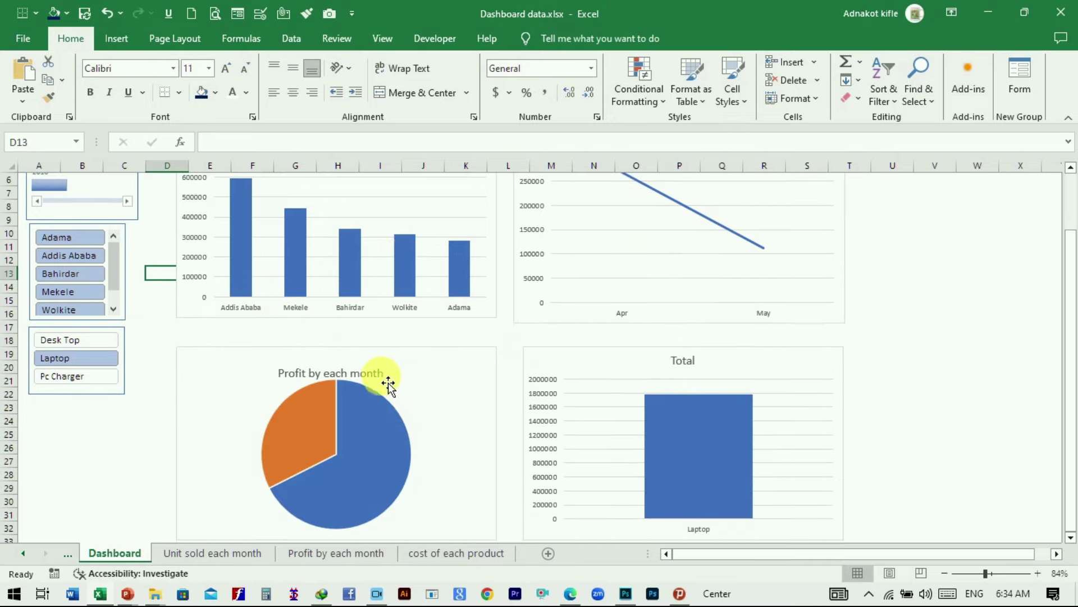
scroll(618, 399, "up", 2)
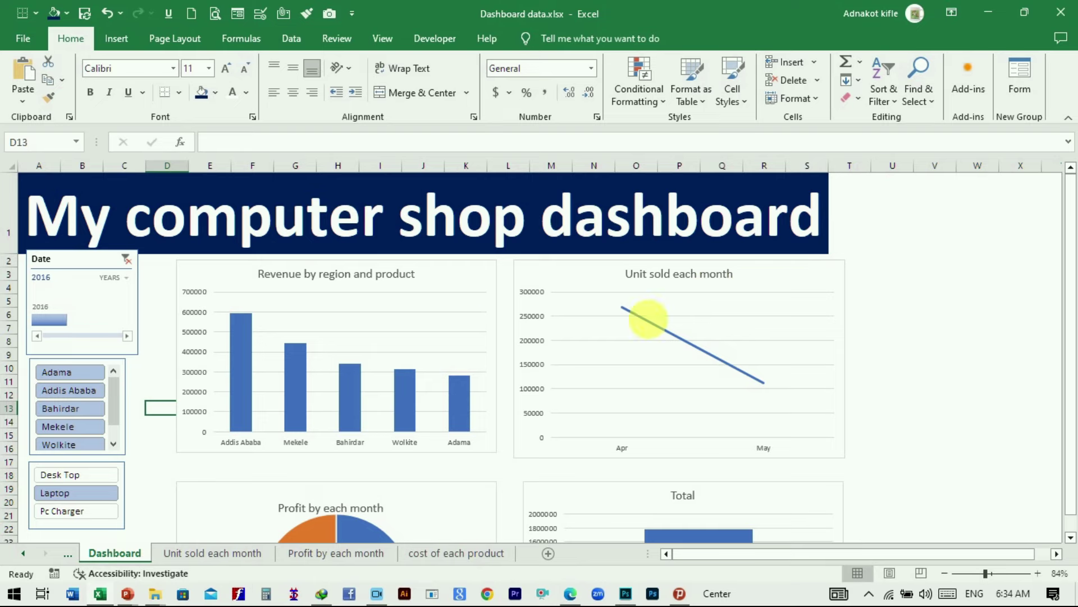
left_click(927, 288)
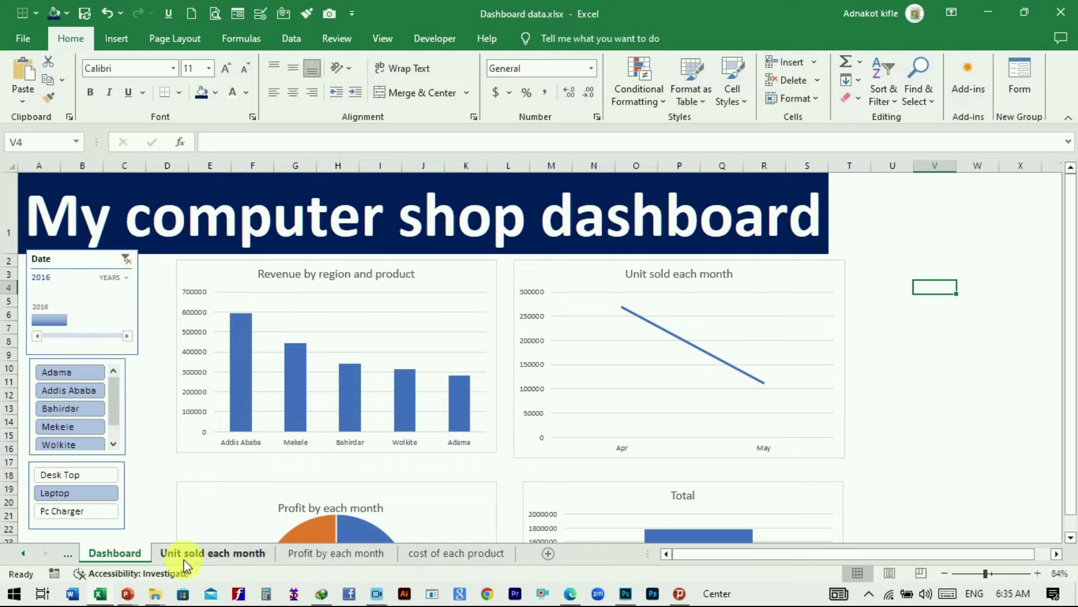
Open the Data sheet and scroll to the end of the table.
left_click(23, 553)
left_click(23, 553)
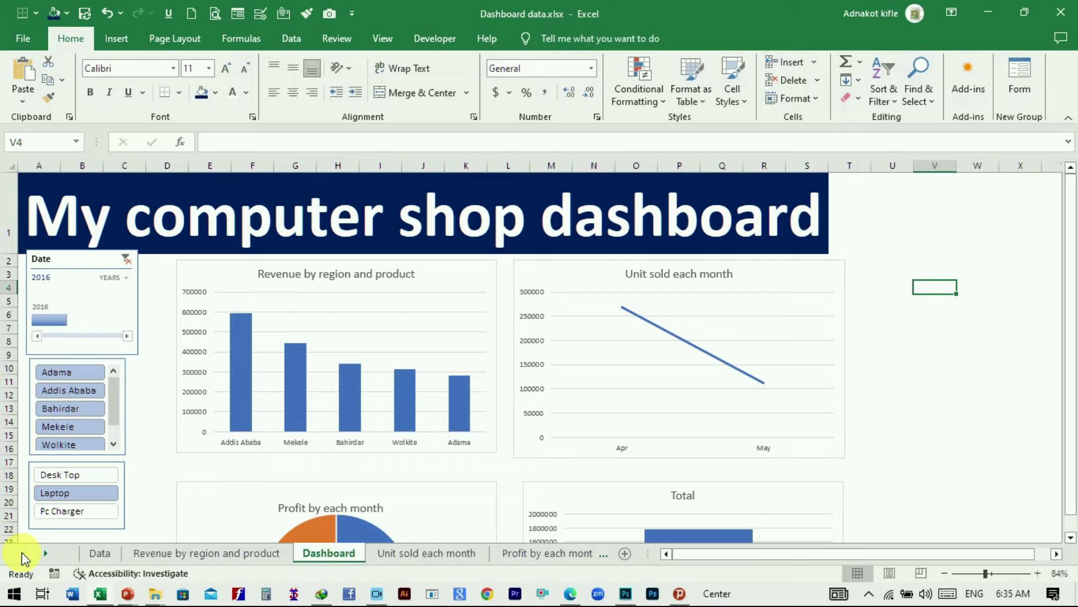
left_click(107, 556)
scroll(320, 433, "down", 4)
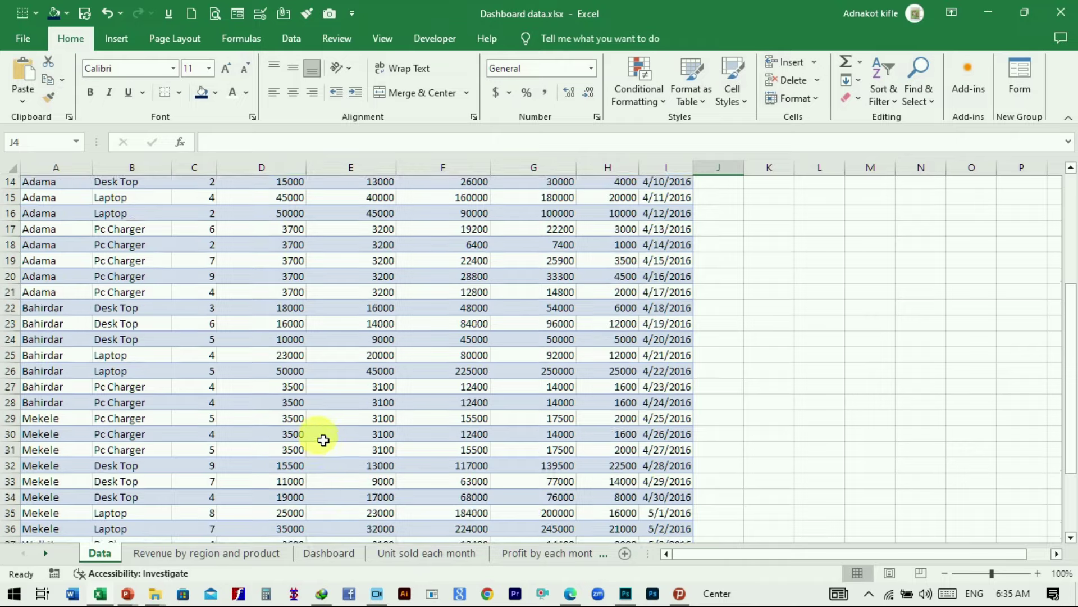
scroll(323, 444, "down", 7)
scroll(322, 446, "down", 2)
scroll(291, 445, "up", 2)
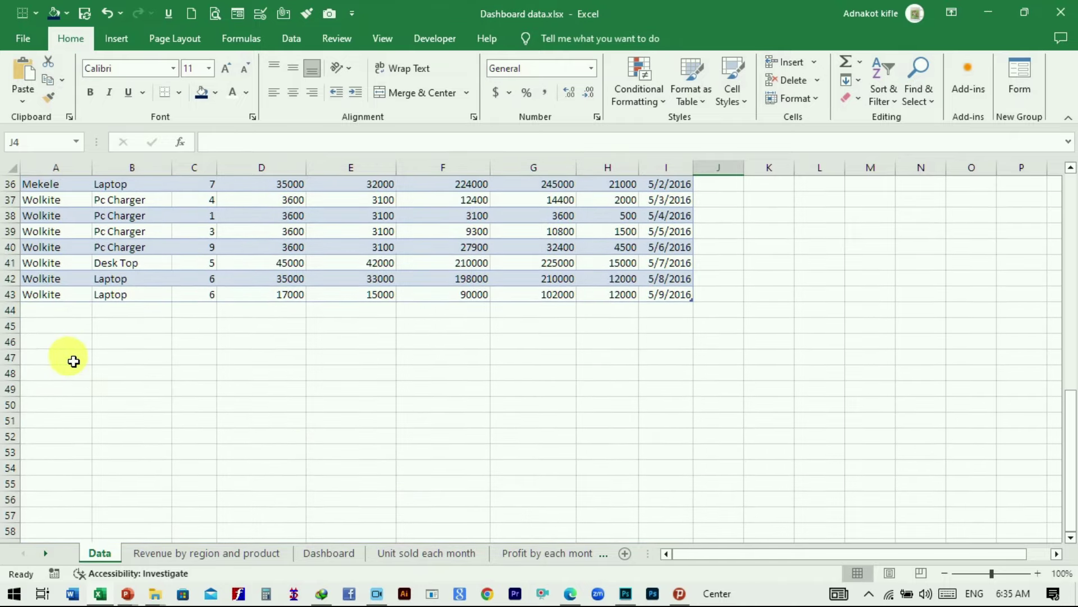
Enter Gambela in A44 and fill it down through row 48.
left_click(45, 315)
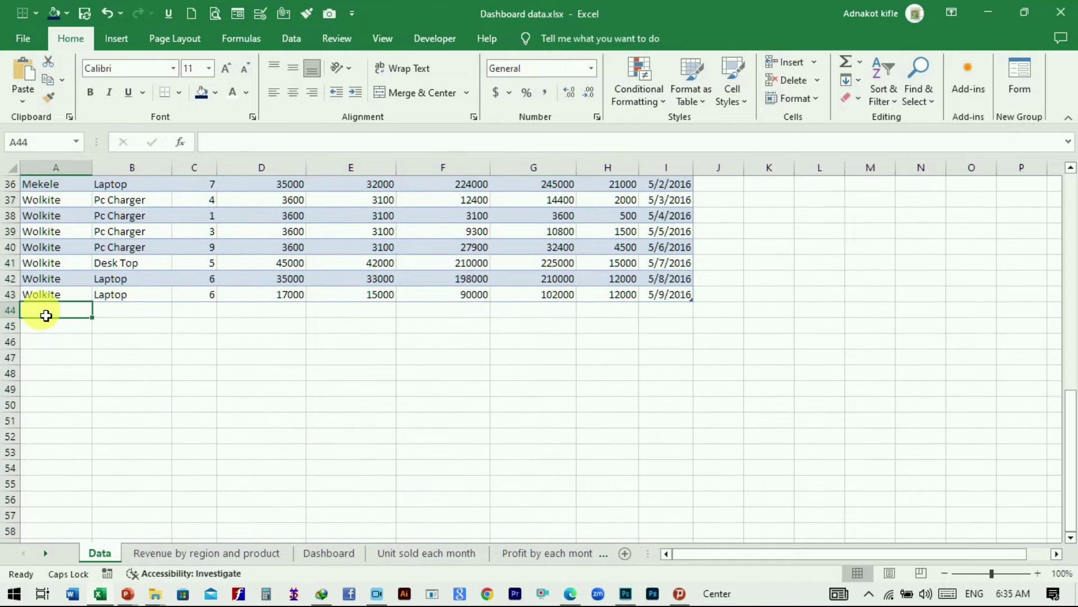
type("Gambela")
key("ctrl+Return")
left_click_drag(92, 318, 89, 390)
left_click(184, 425)
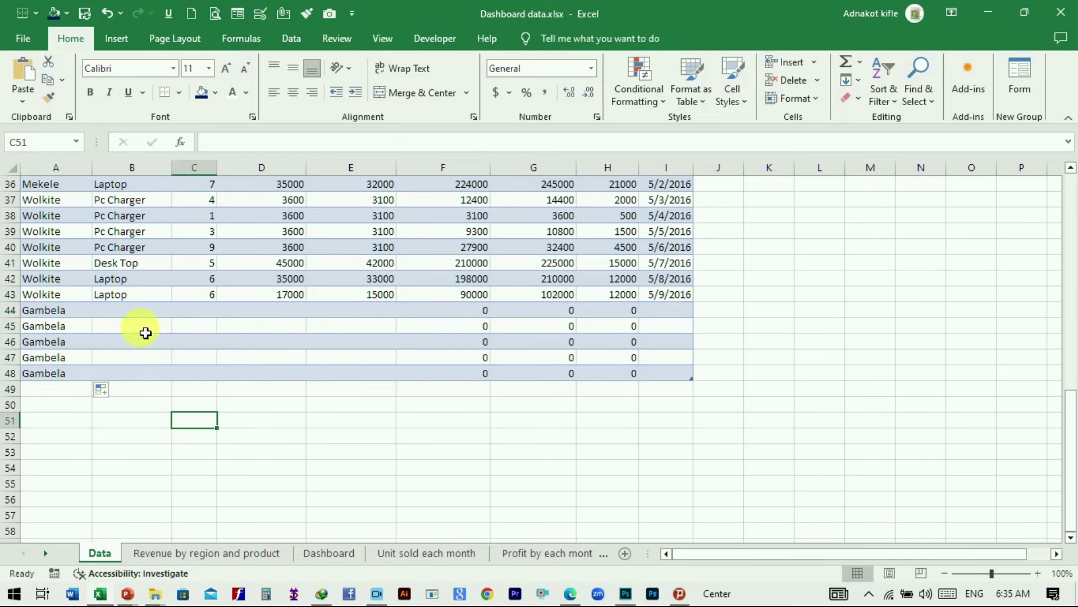
Copy the products from B39:B43 into B44:B48 and enter quantity 7 in C44.
left_click_drag(150, 235, 149, 294)
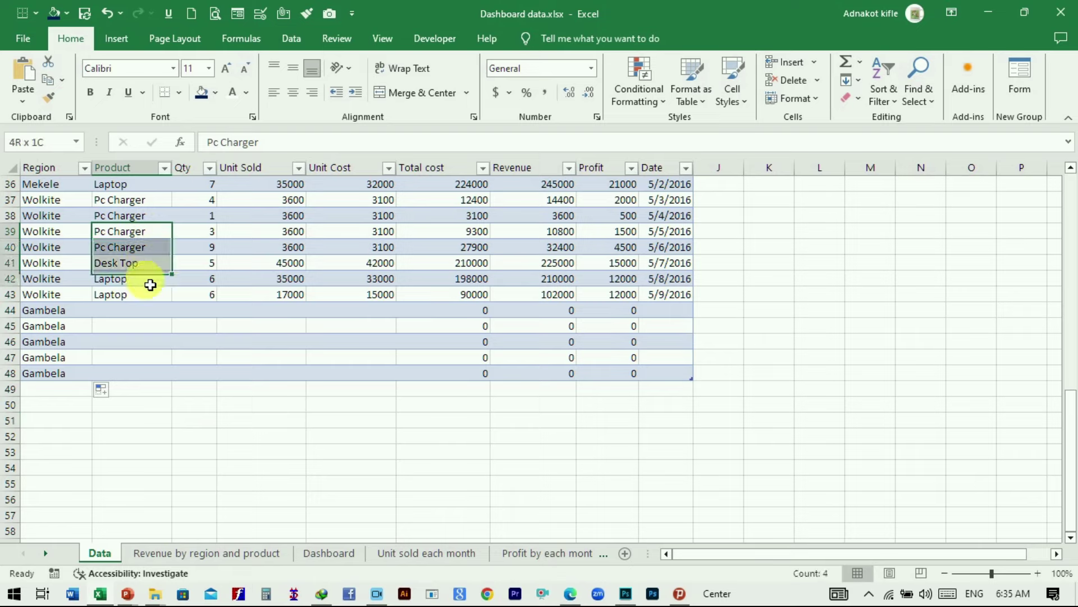
key("ctrl+c")
left_click(135, 310)
key("ctrl+v")
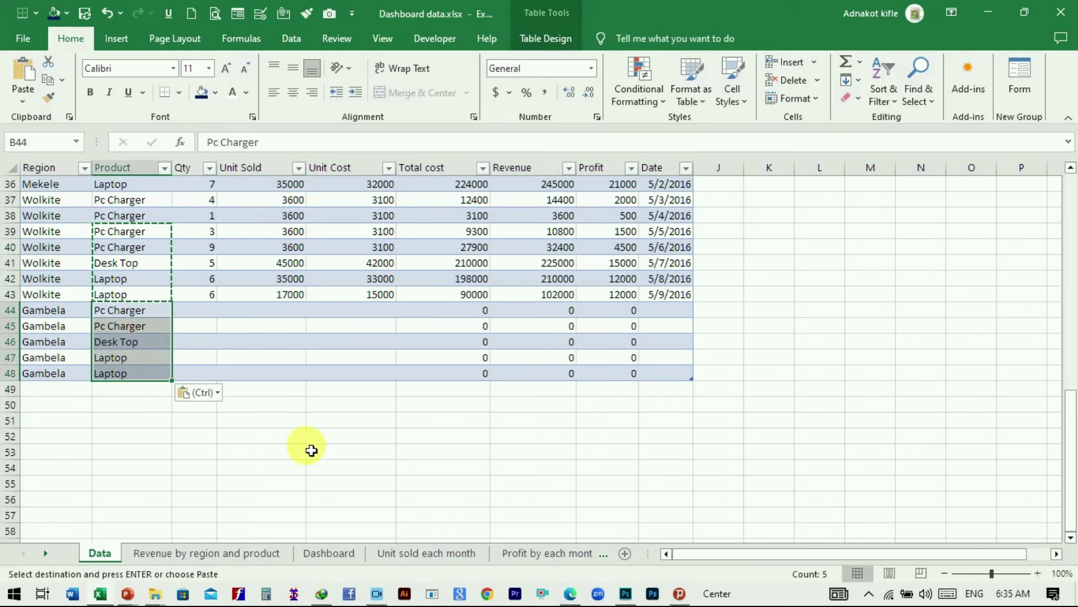
key("Escape")
left_click(354, 485)
left_click(208, 312)
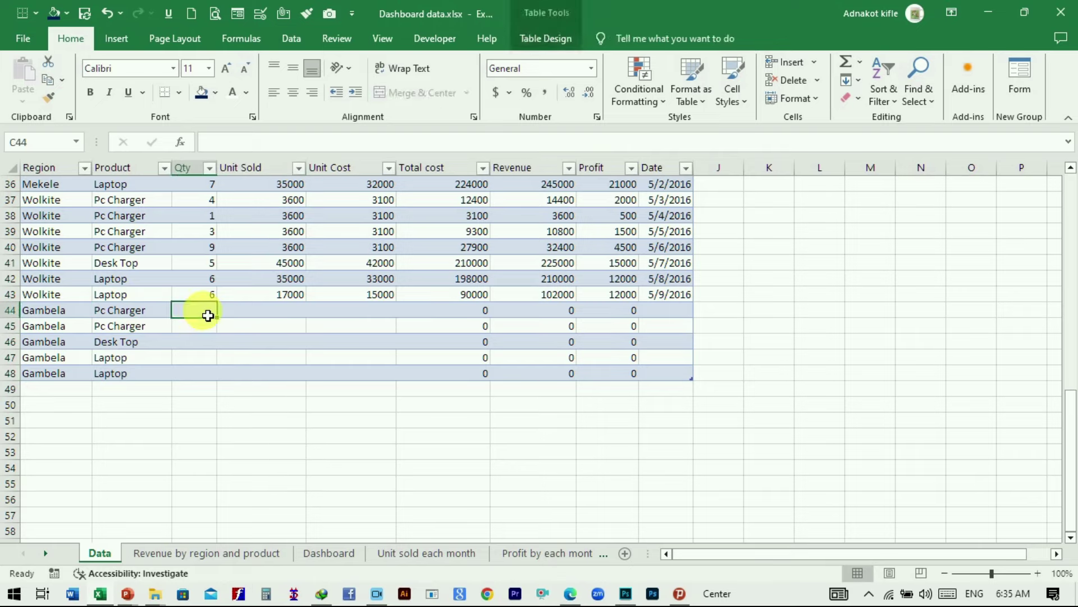
type("7")
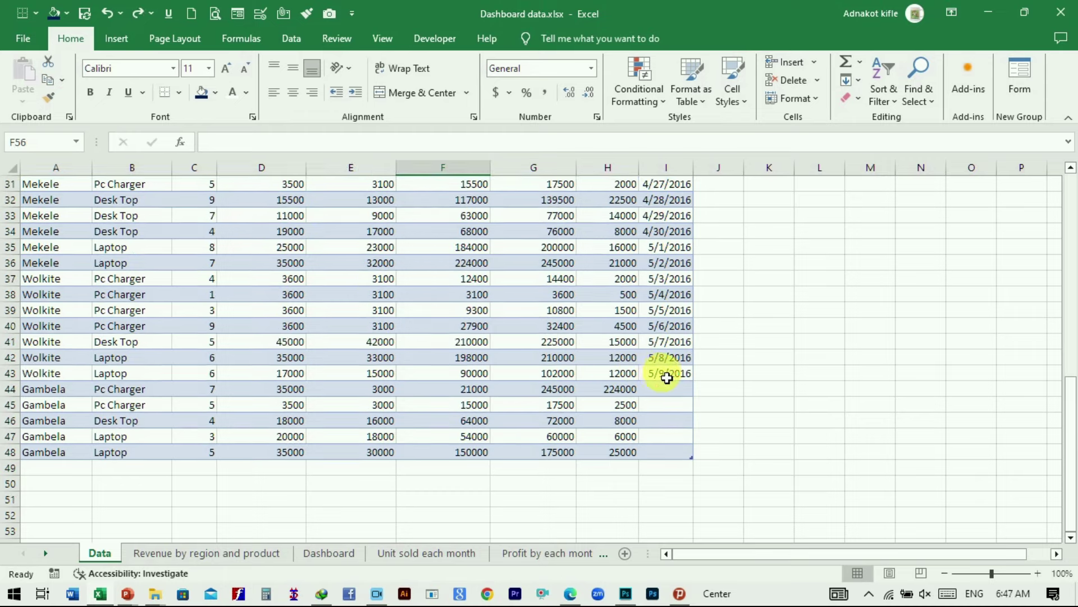
Extend the dates from 5/9/2016 to fill 5/10–5/14/2016 in rows 44–48, then return to Dashboard.
left_click(666, 376)
left_click_drag(698, 387, 696, 458)
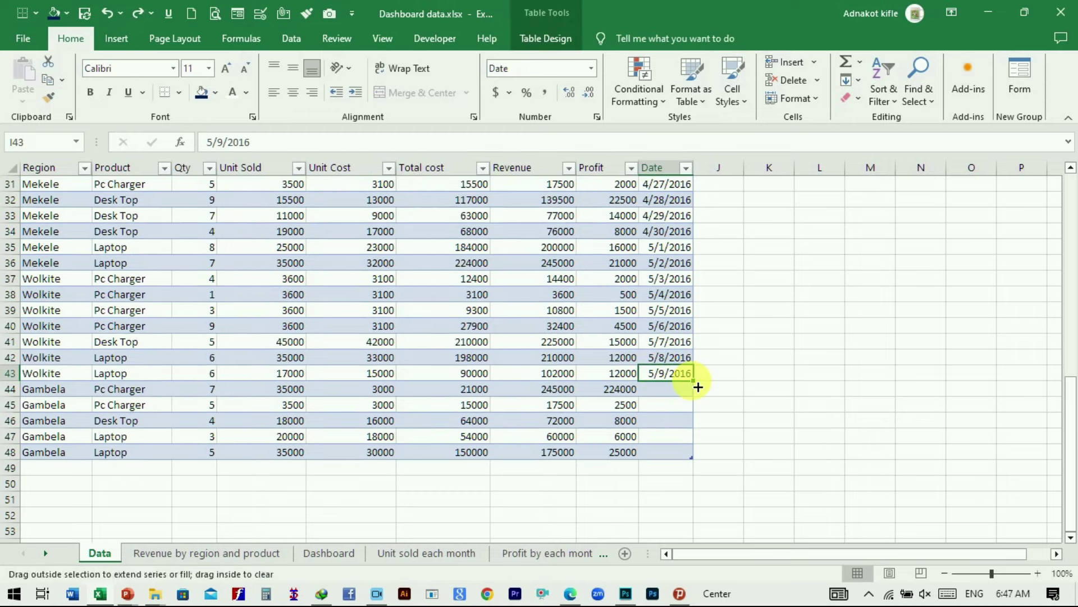
left_click(780, 420)
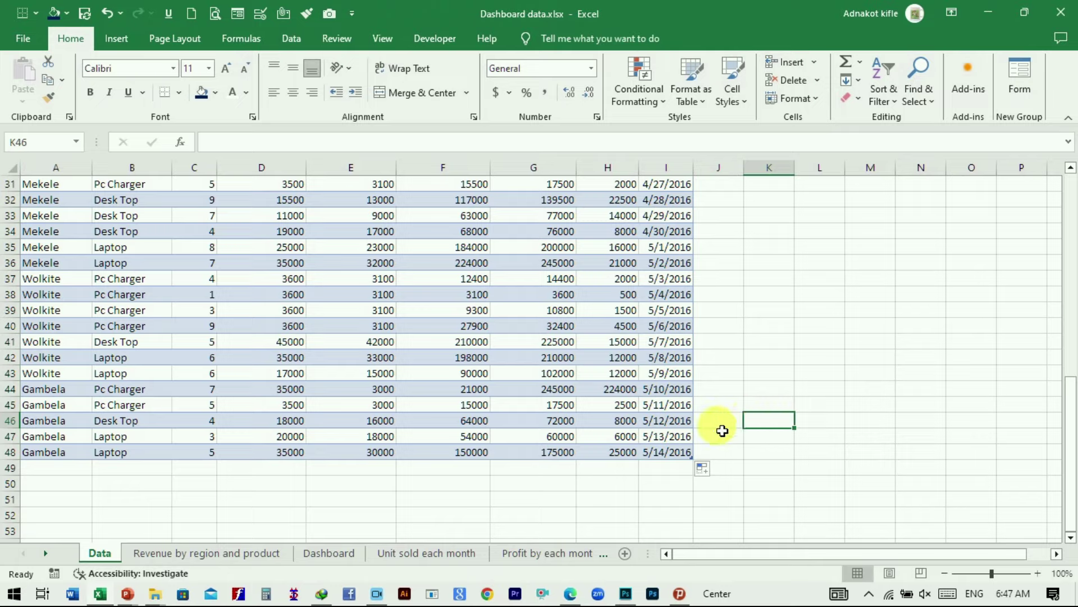
left_click(337, 554)
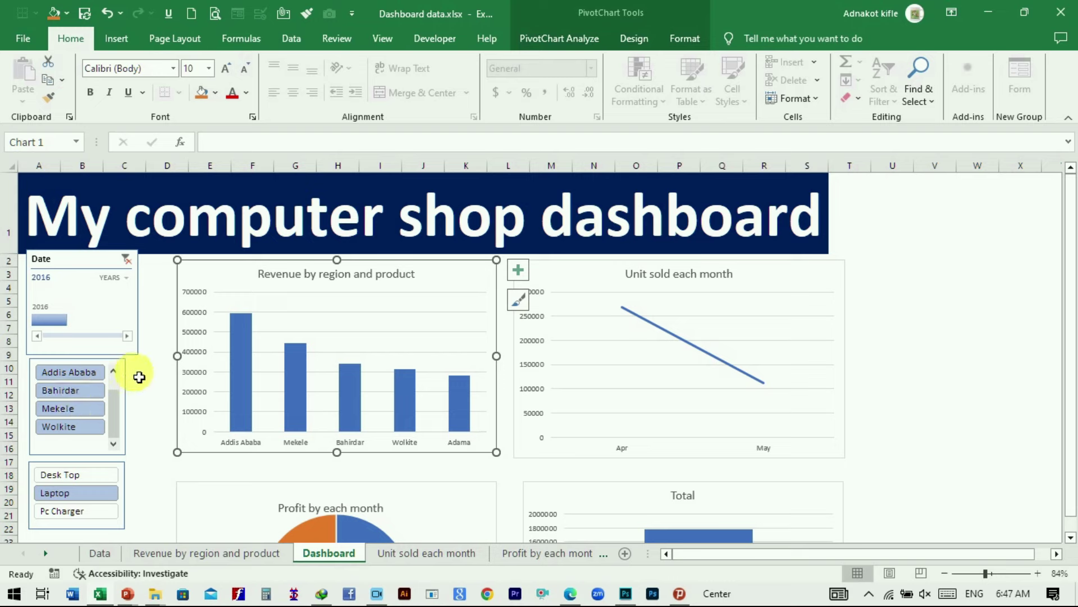
Refresh all pivot charts so they include the new Gambela data.
left_click(577, 283)
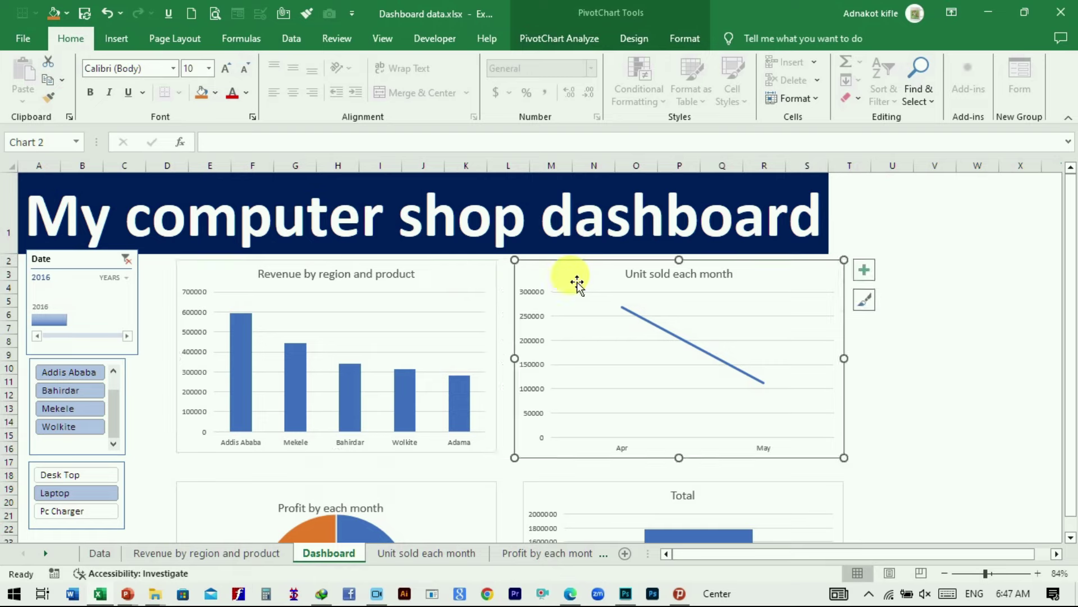
left_click(559, 39)
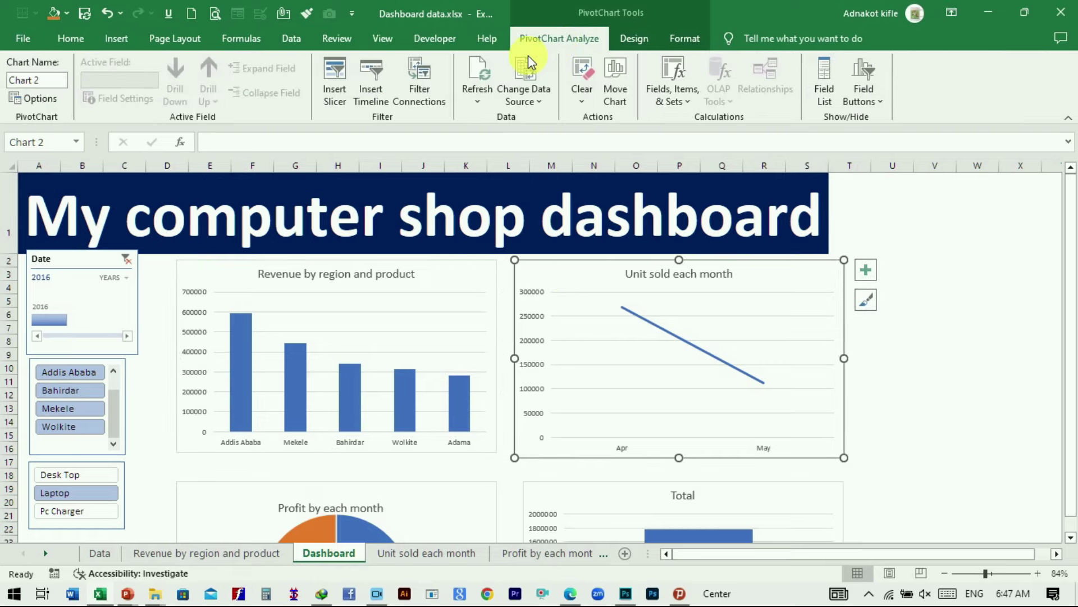
left_click(477, 101)
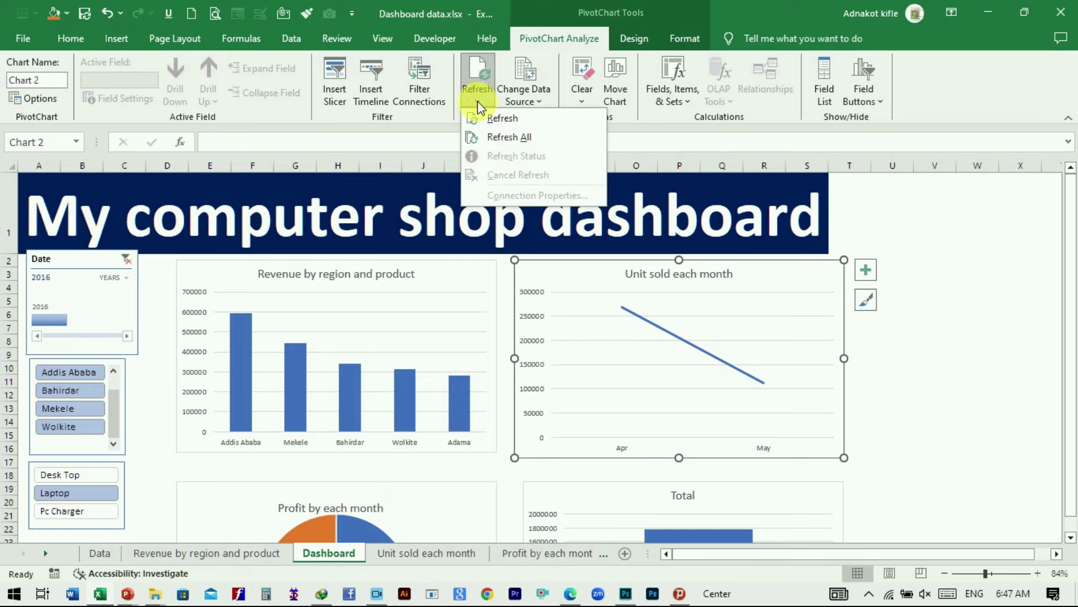
left_click(513, 141)
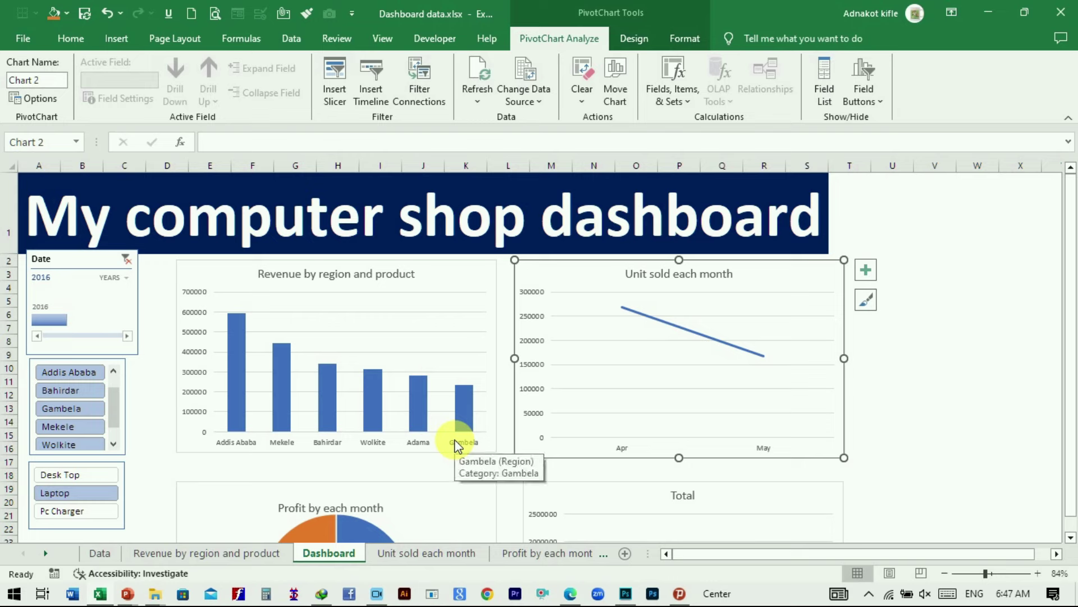
key("ctrl+z")
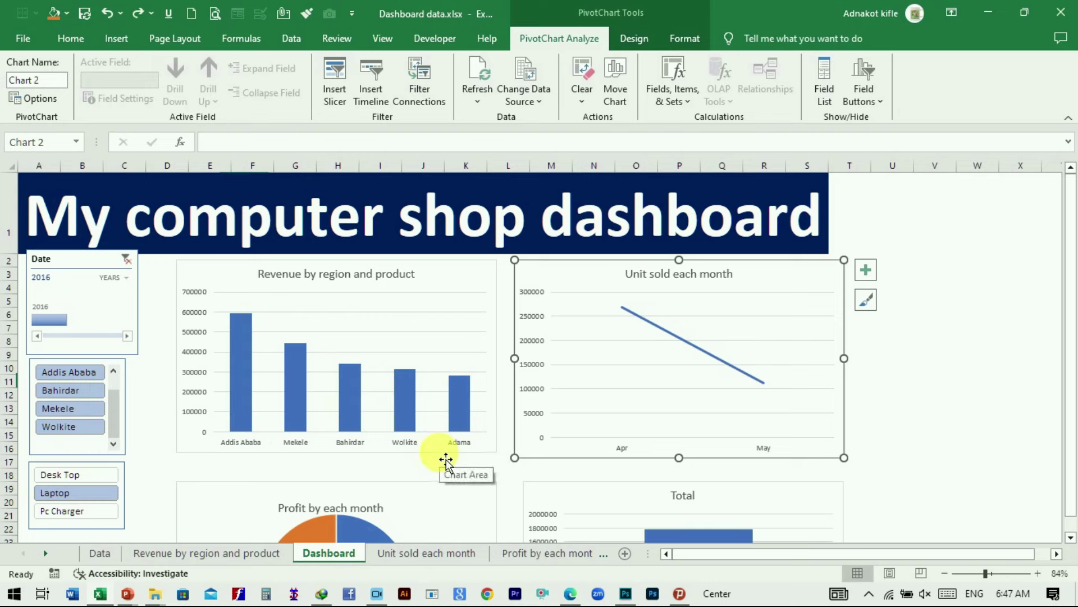
key("ctrl+y")
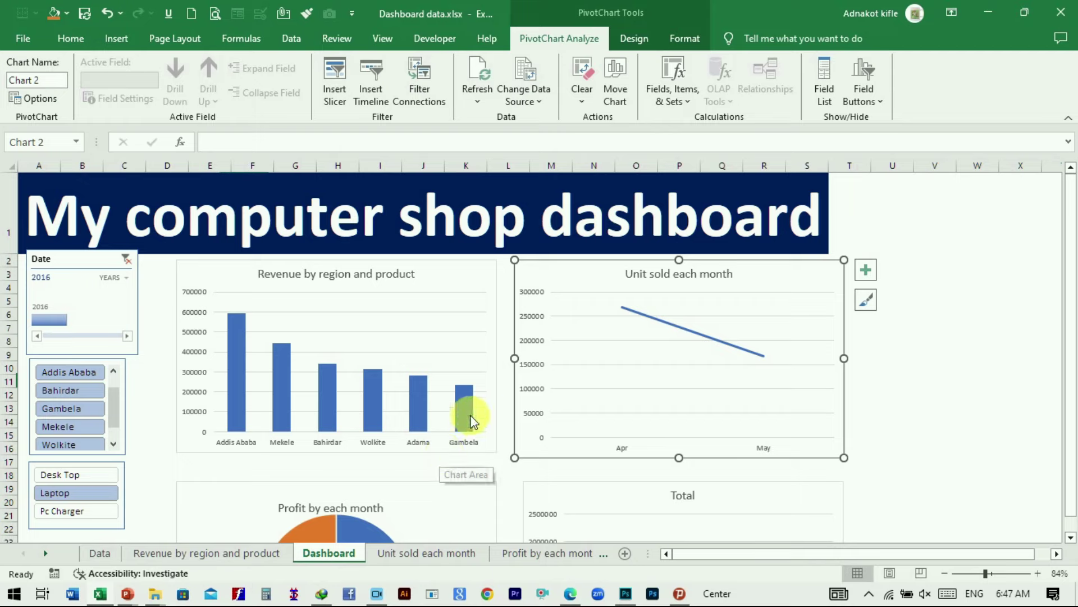
Add Pc Charger to the product slicer so Desk Top, Laptop and Pc Charger all show.
scroll(682, 419, "down", 3)
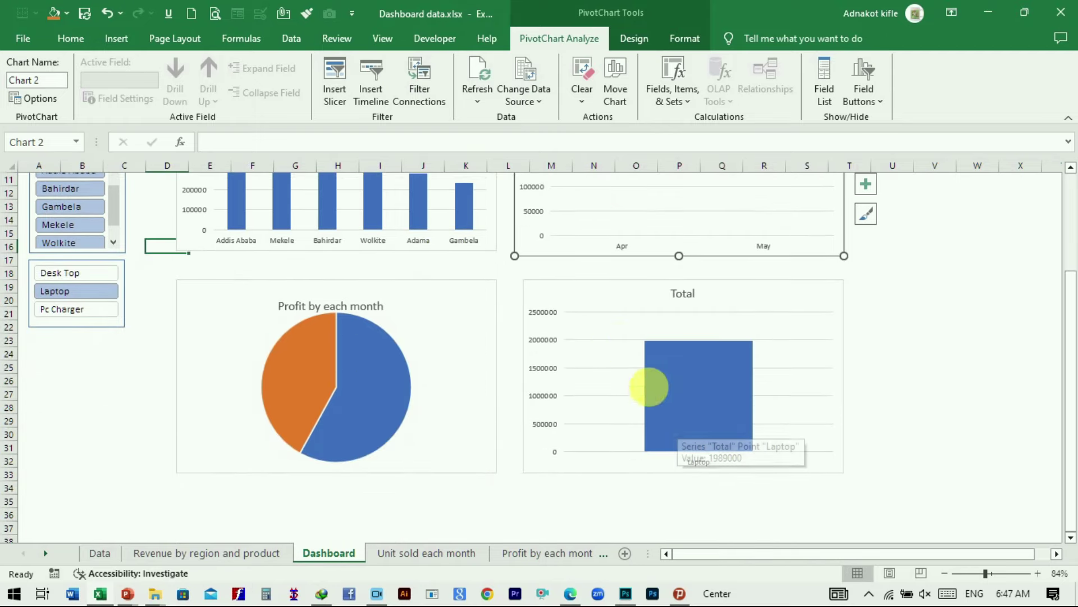
scroll(618, 410, "up", 2)
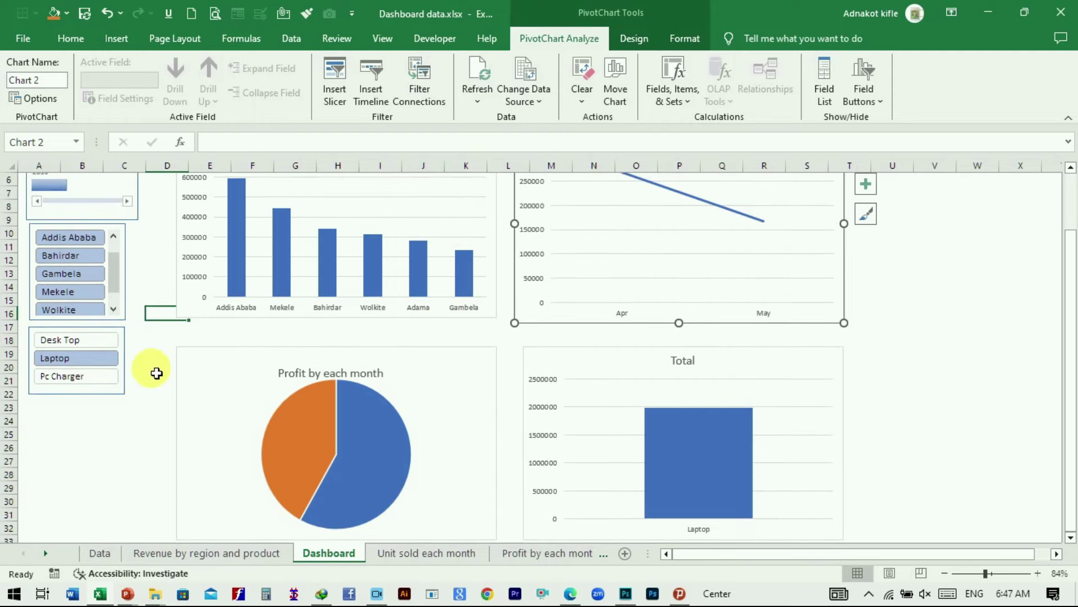
left_click(95, 376)
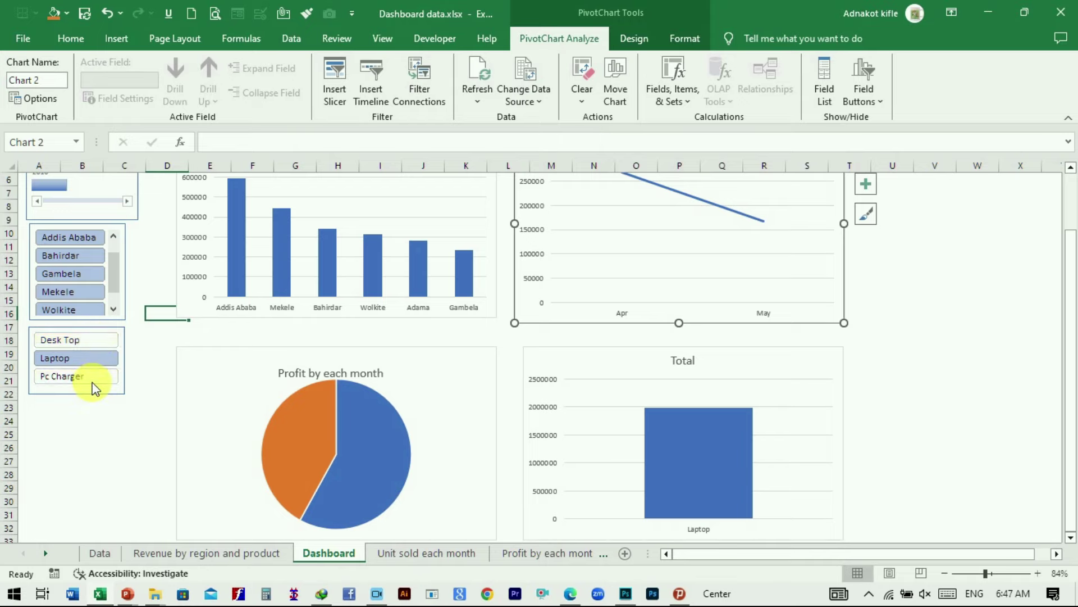
scroll(648, 464, "down", 2)
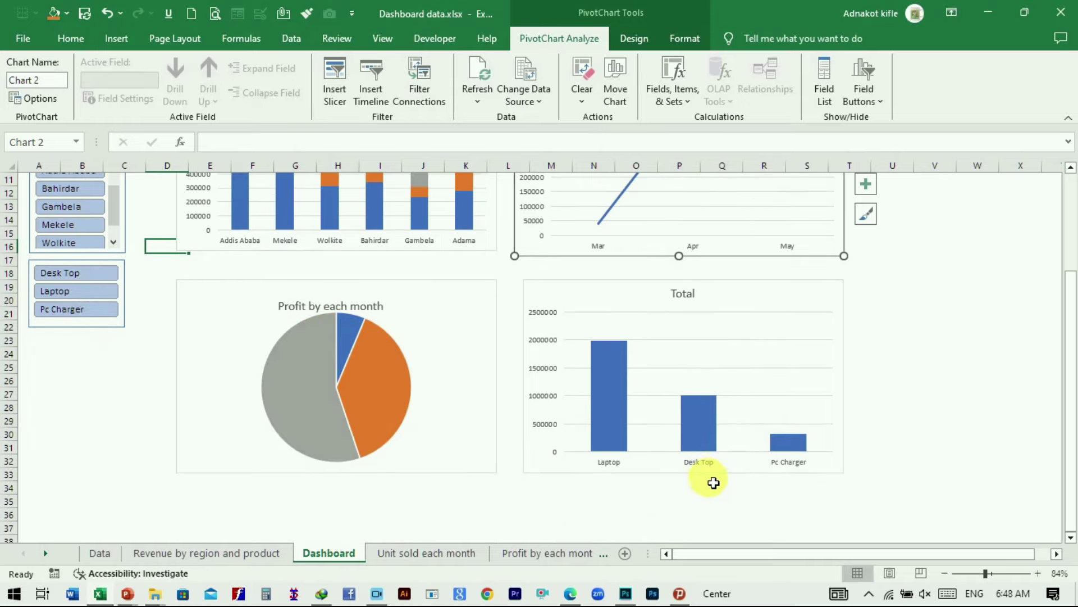
scroll(674, 481, "up", 5)
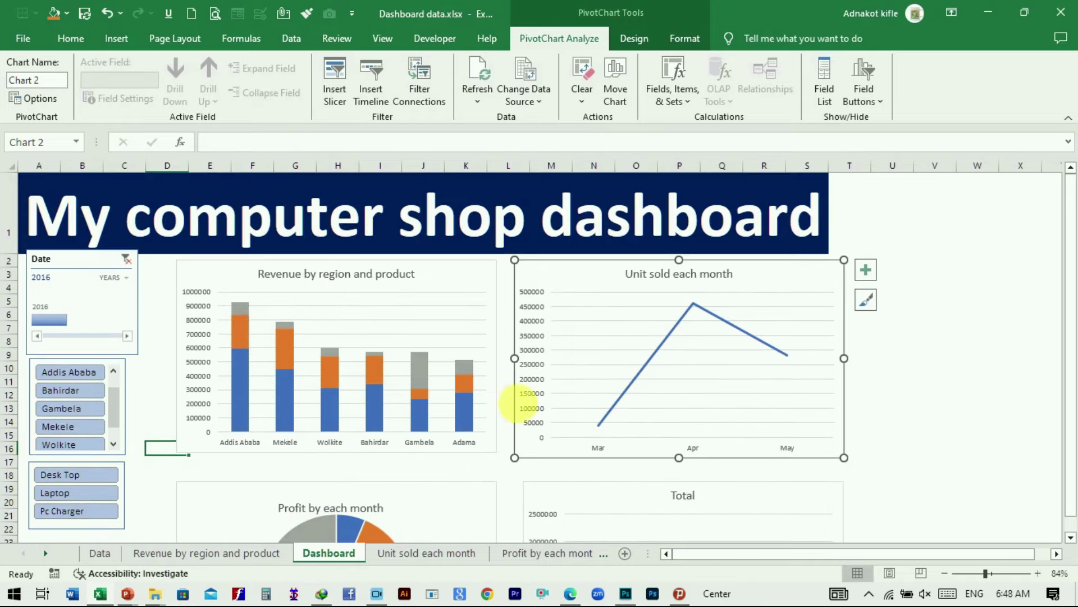
left_click(958, 408)
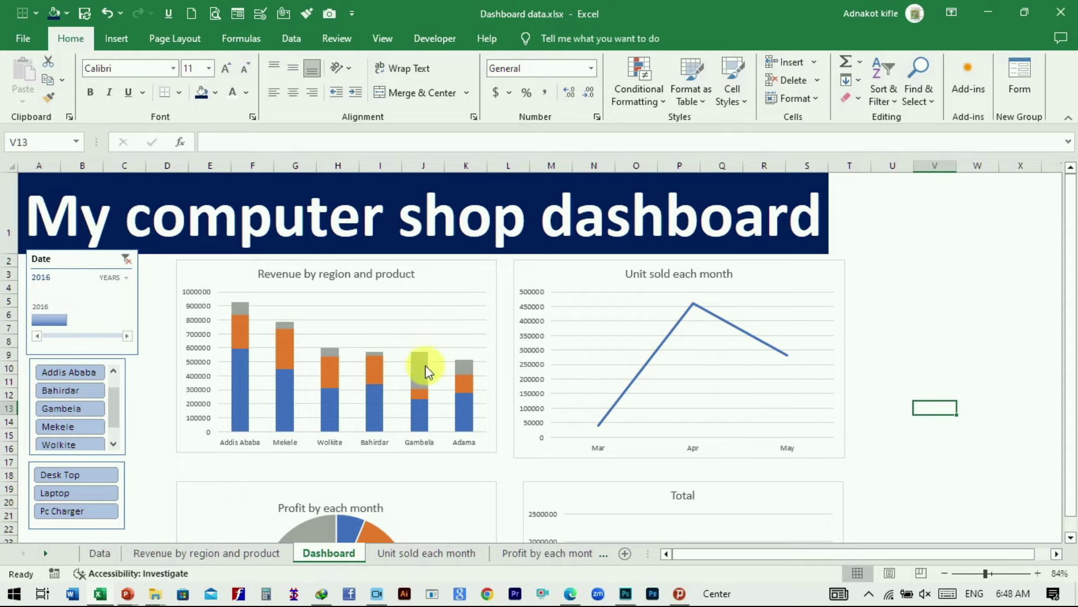
Browse the Page Layout theme gallery and close it without changing the Office theme.
scroll(487, 413, "down", 2)
scroll(565, 414, "down", 2)
scroll(578, 388, "up", 2)
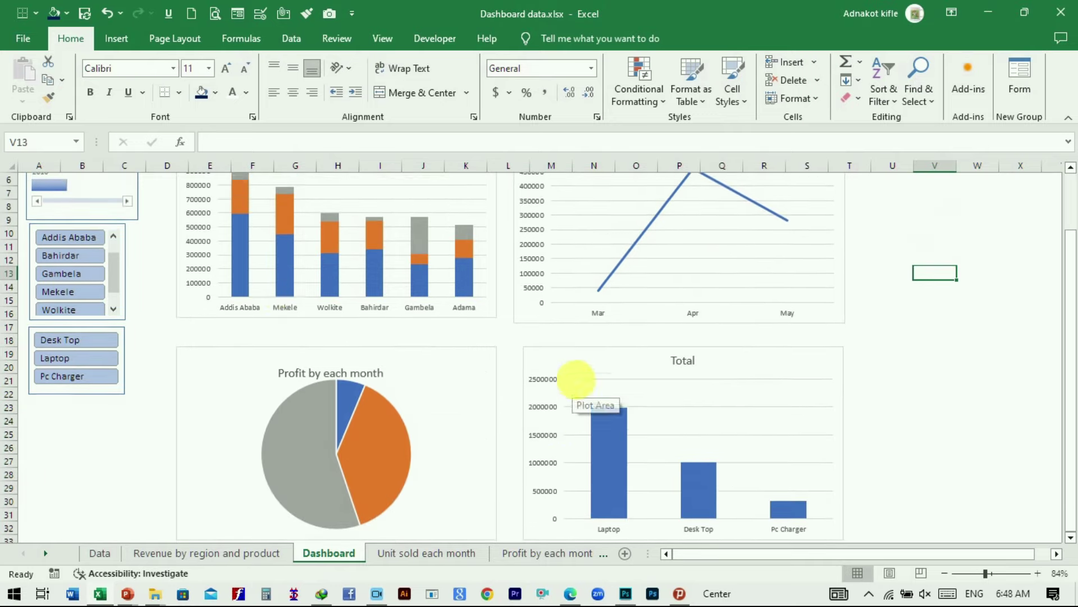
scroll(200, 281, "up", 2)
scroll(554, 378, "up", 1)
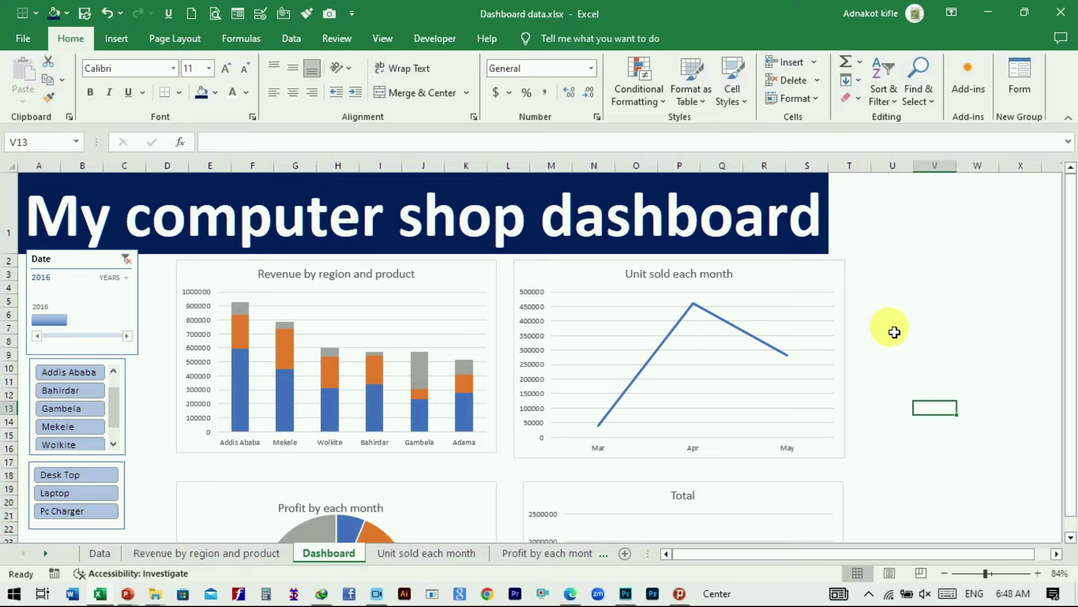
left_click(183, 50)
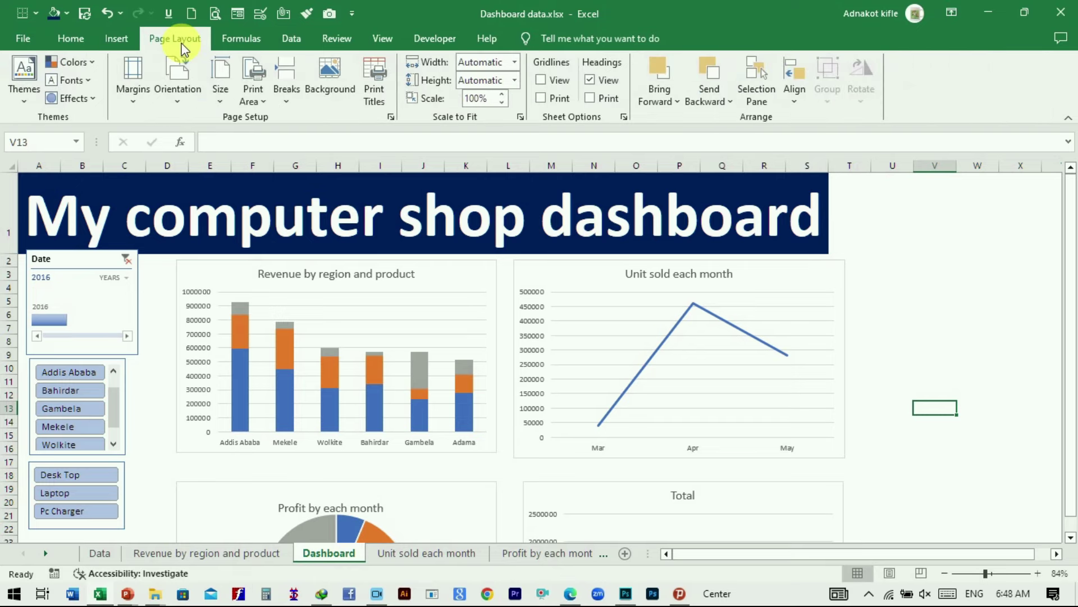
left_click(22, 96)
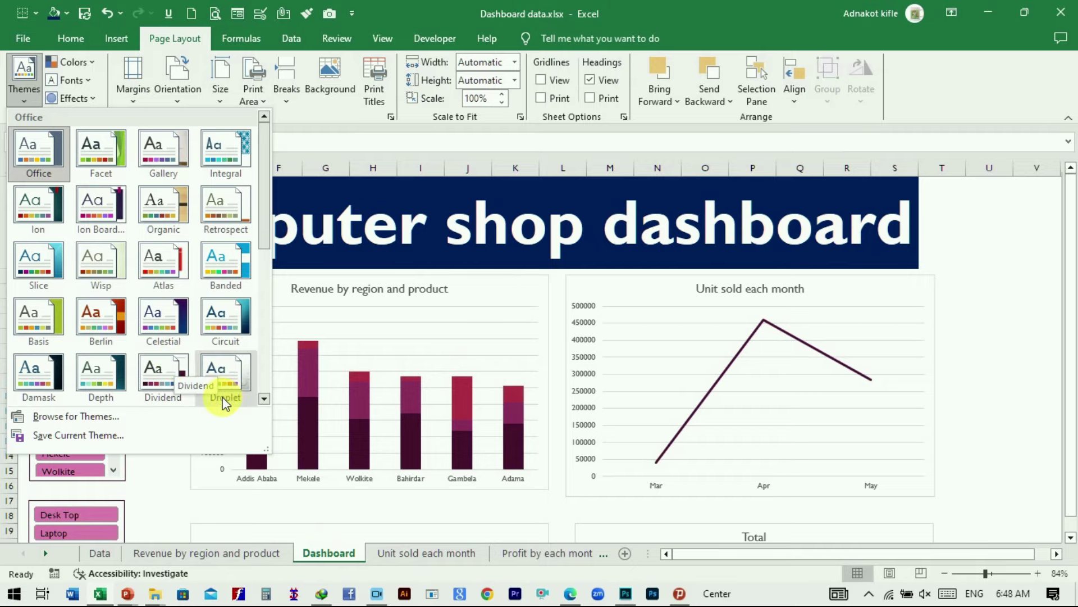
left_click(970, 250)
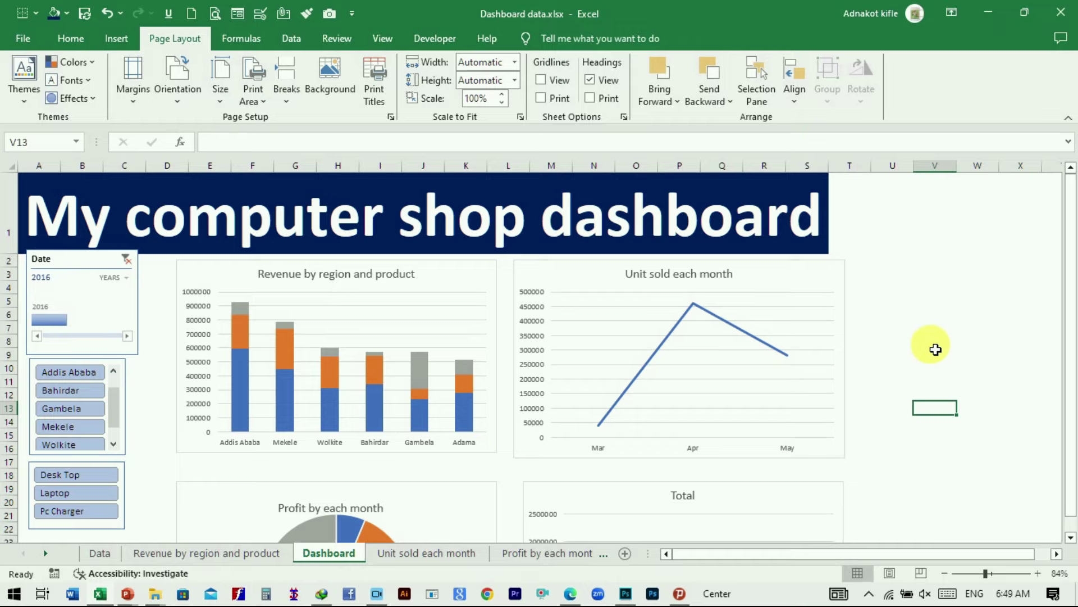
scroll(929, 367, "down", 2)
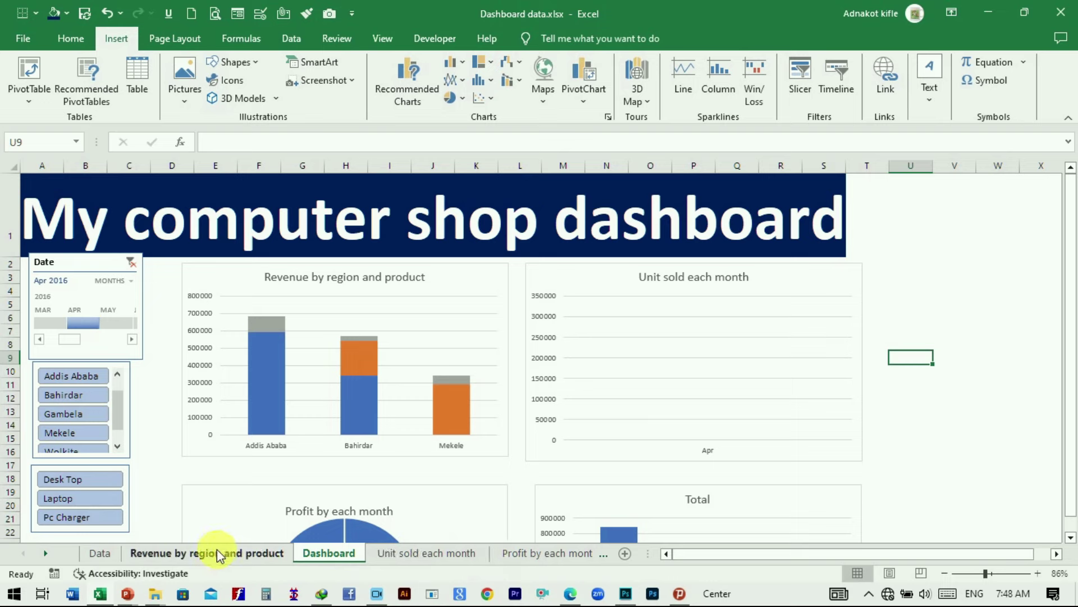
Group and hide the Revenue by region, Unit sold, Profit and cost of product sheets.
left_click(180, 555)
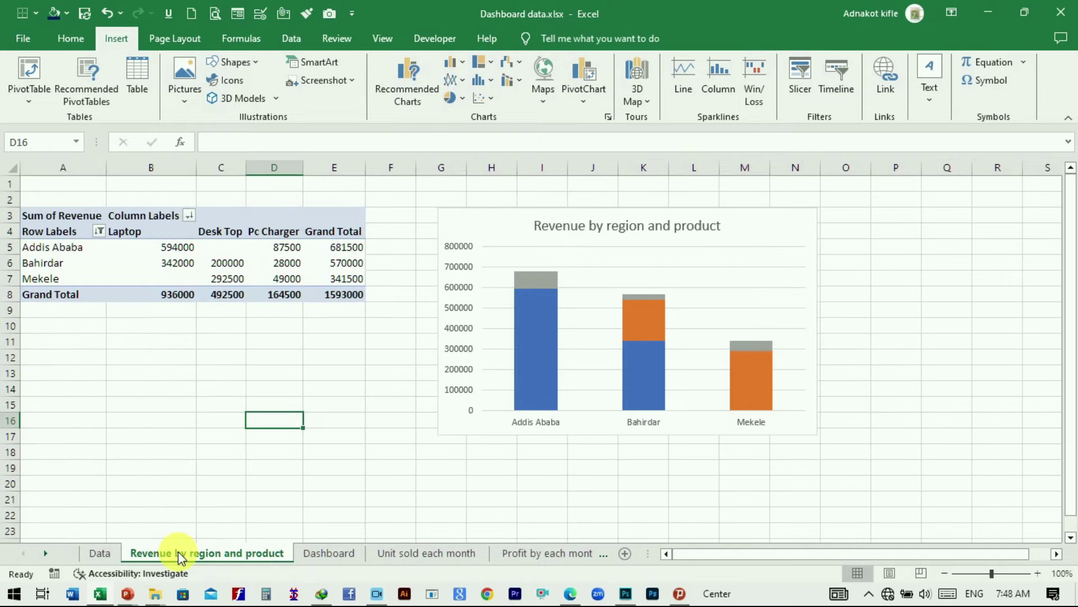
left_click(393, 556, "ctrl")
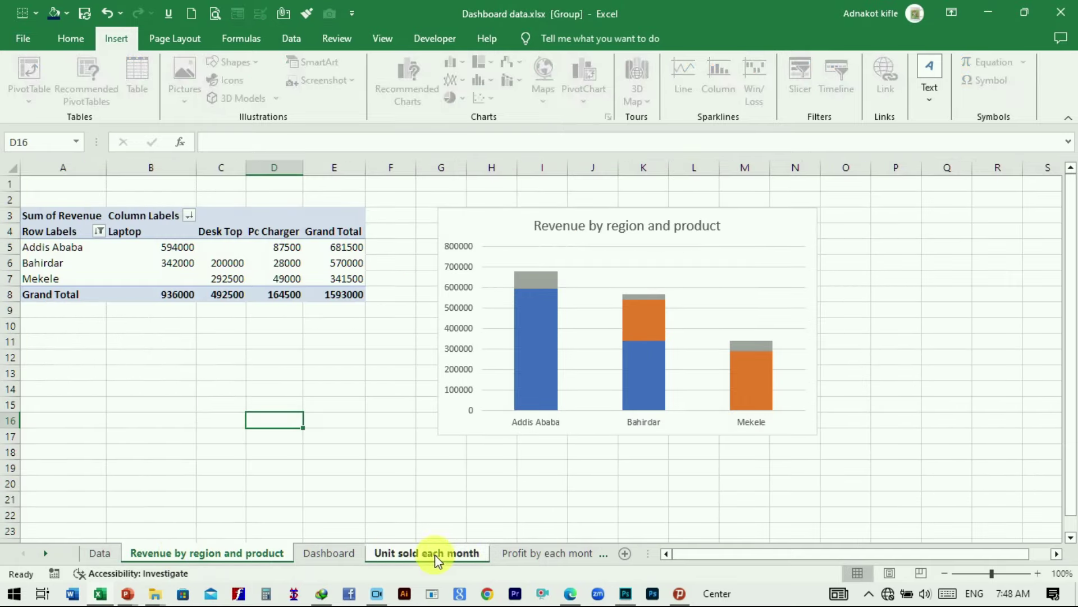
left_click(517, 554, "ctrl")
left_click(584, 554, "ctrl")
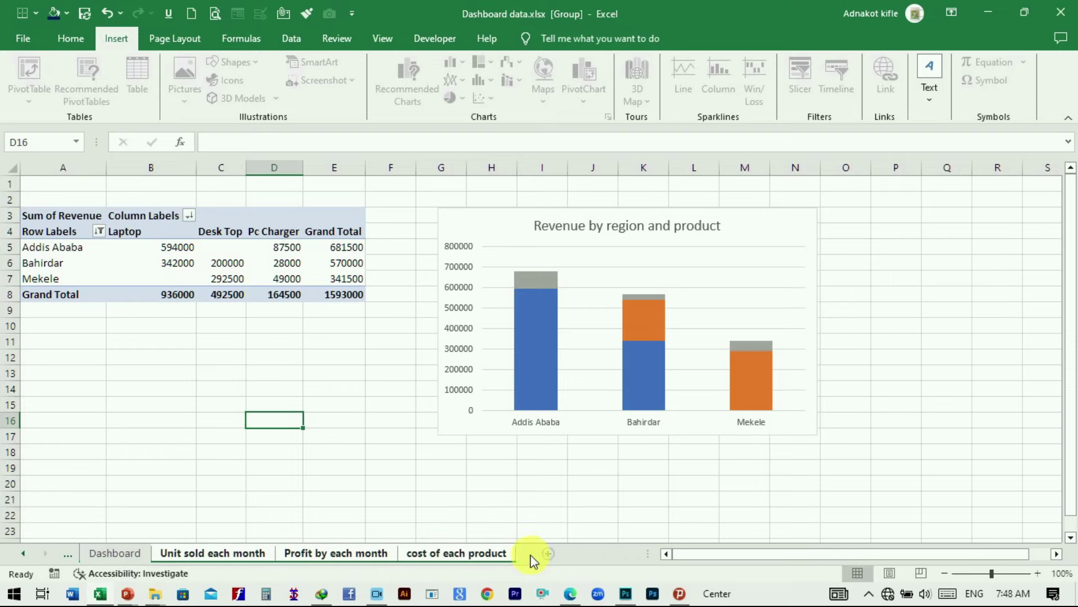
right_click(458, 555)
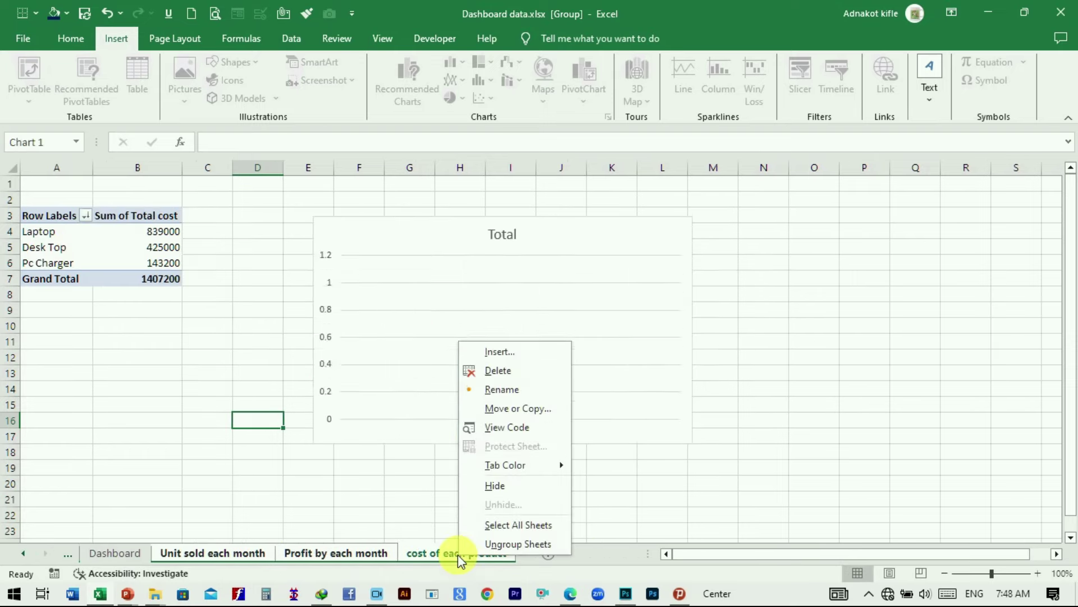
left_click(506, 484)
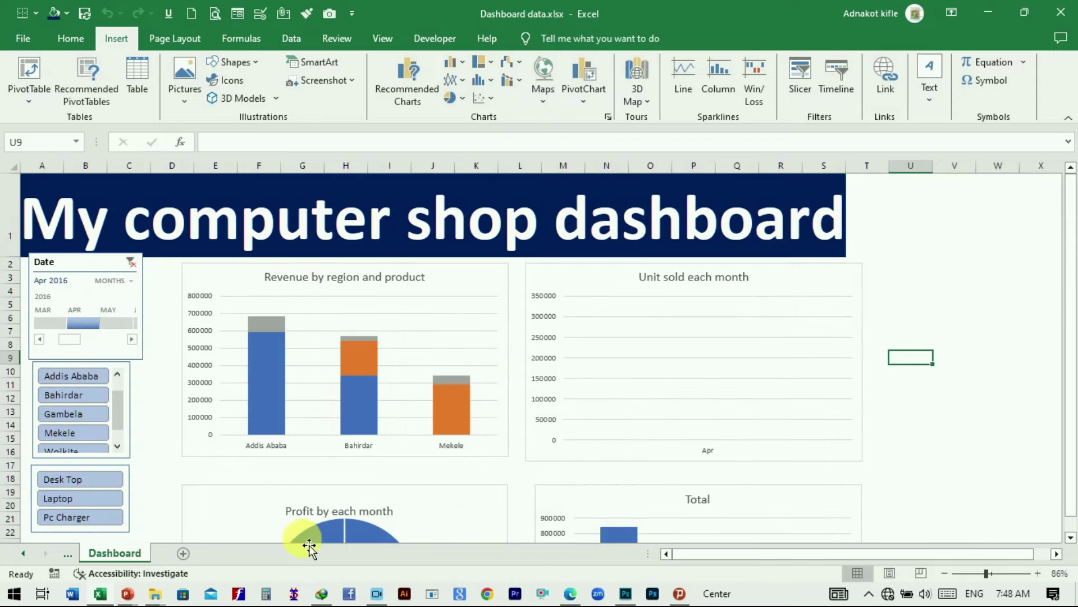
Hide the Data sheet too, leaving Dashboard as the only visible tab.
left_click(23, 554)
left_click(108, 555)
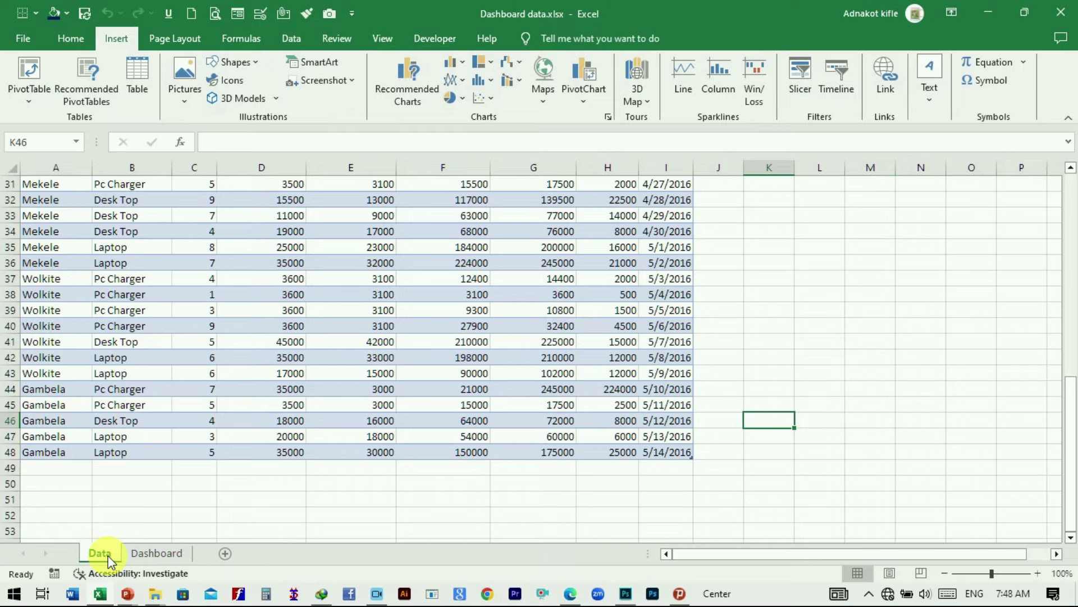
right_click(107, 556)
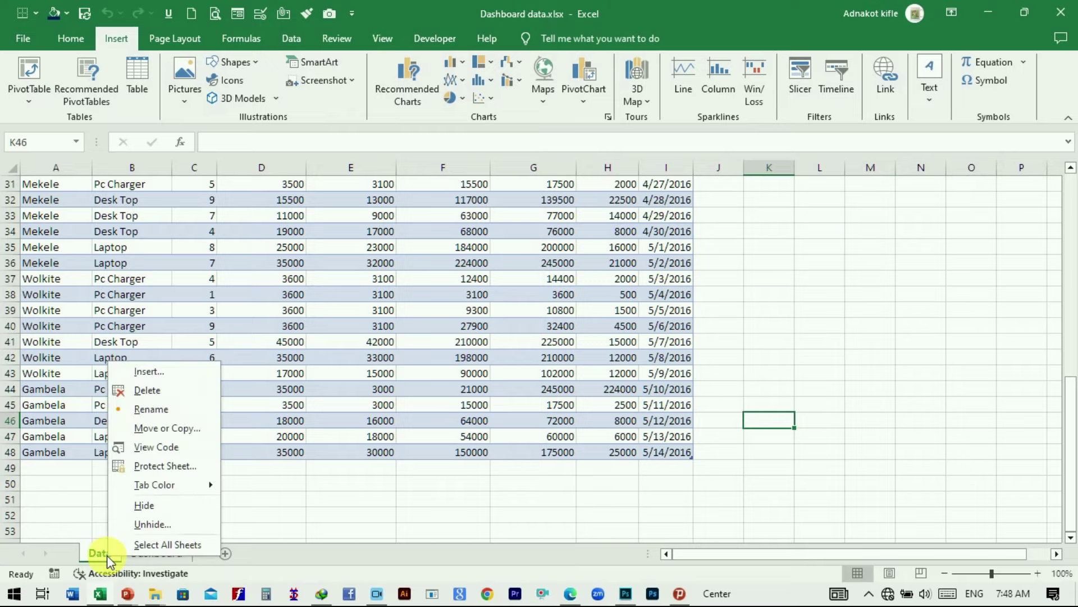
left_click(144, 505)
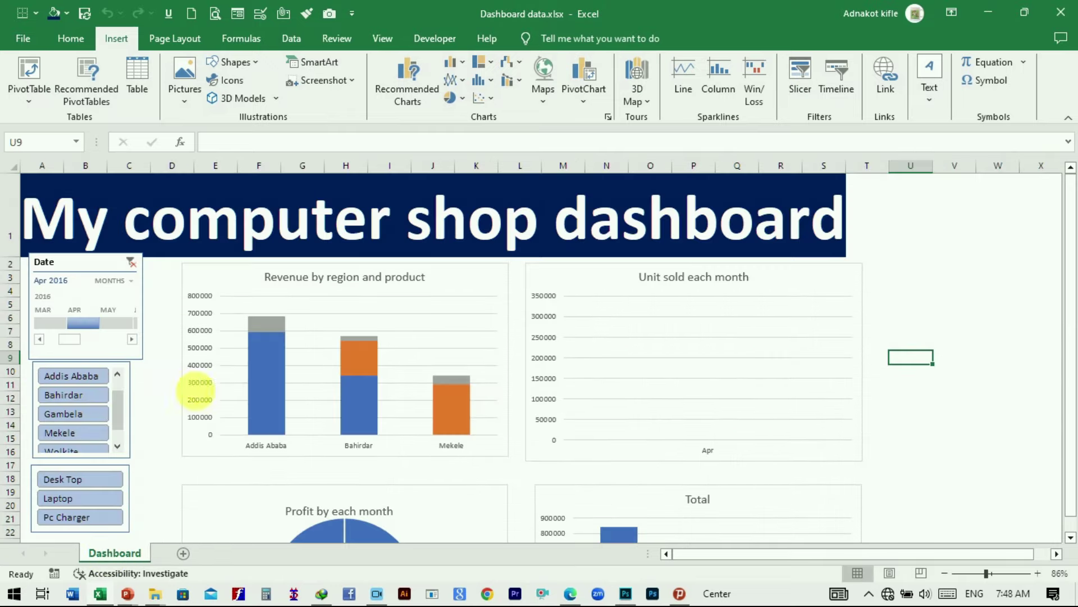
scroll(241, 501, "down", 2)
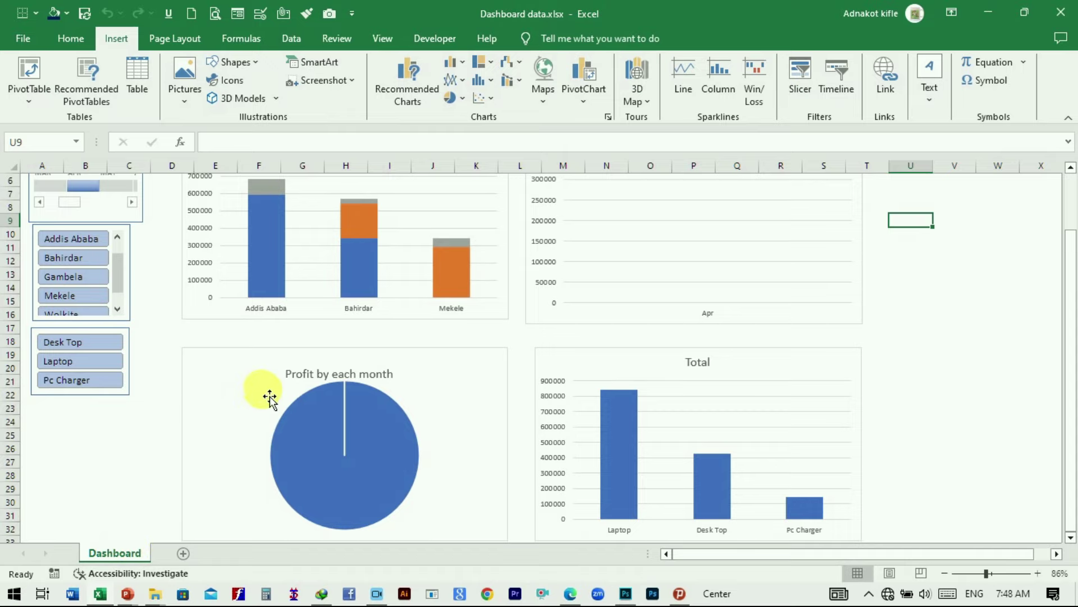
scroll(258, 403, "up", 2)
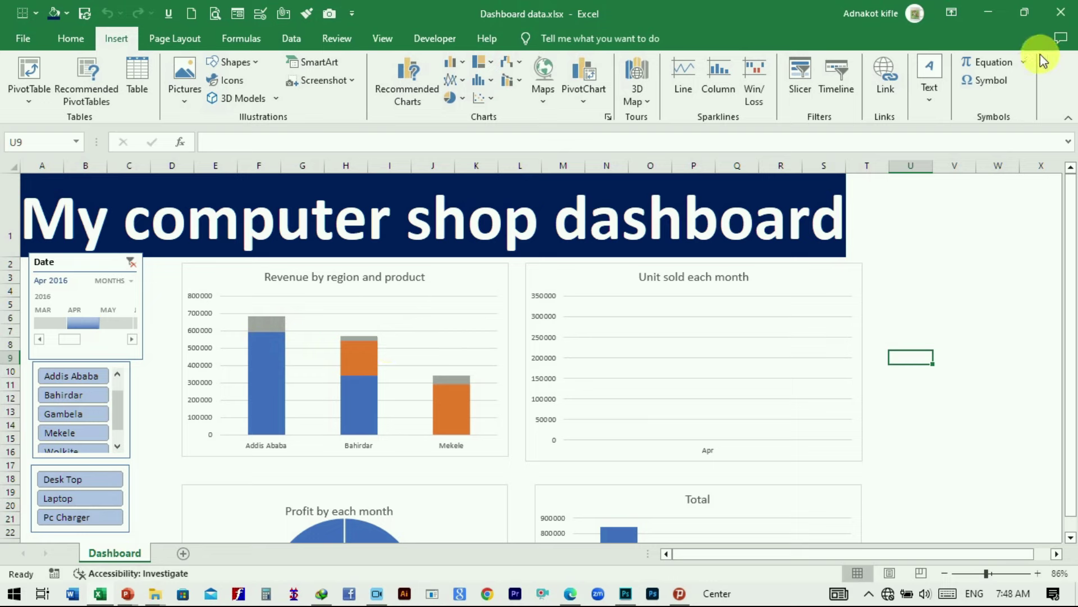
Open the Share dropdown at the top-right of the Excel window.
left_click(1060, 40)
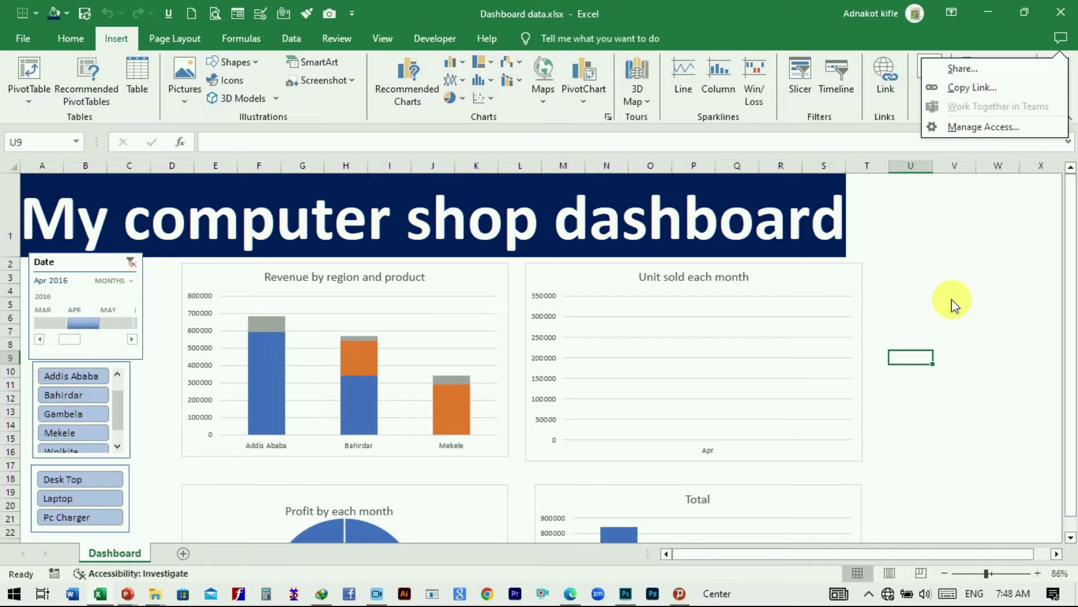
scroll(612, 394, "down", 4)
scroll(652, 406, "up", 3)
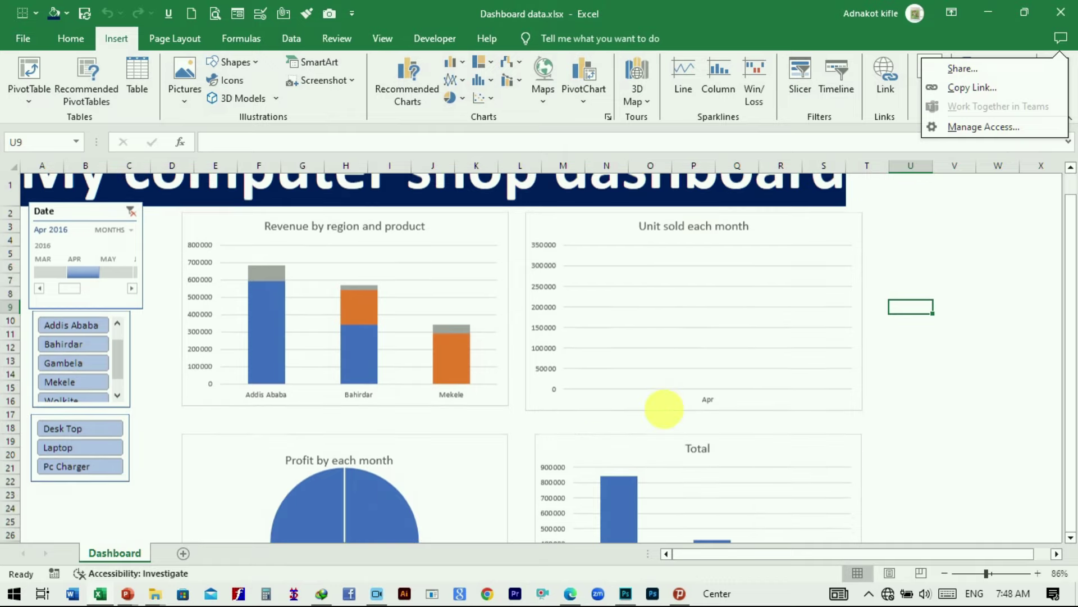
scroll(664, 408, "up", 1)
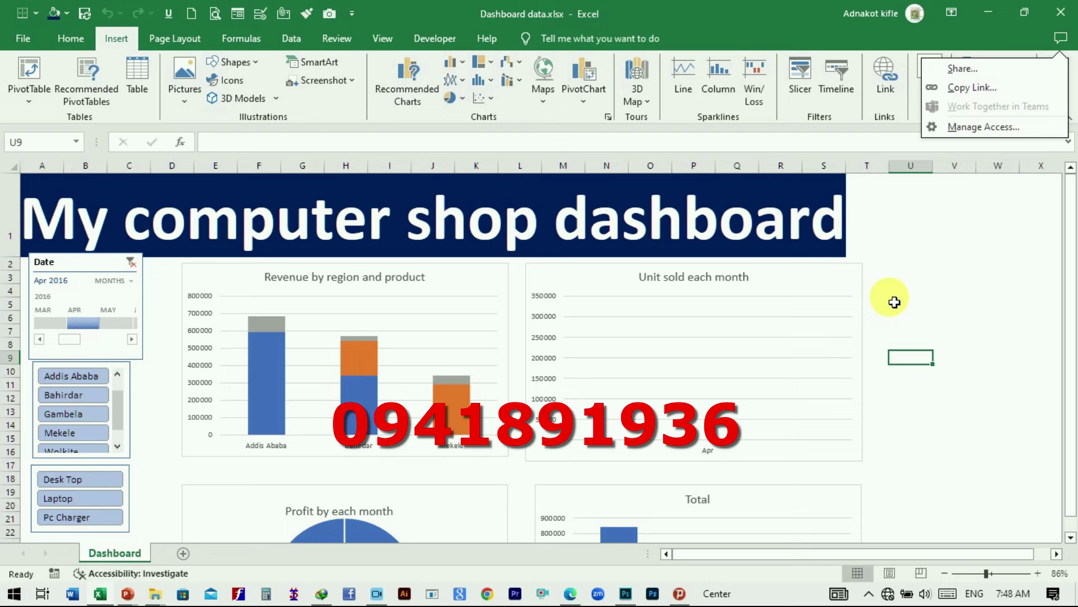